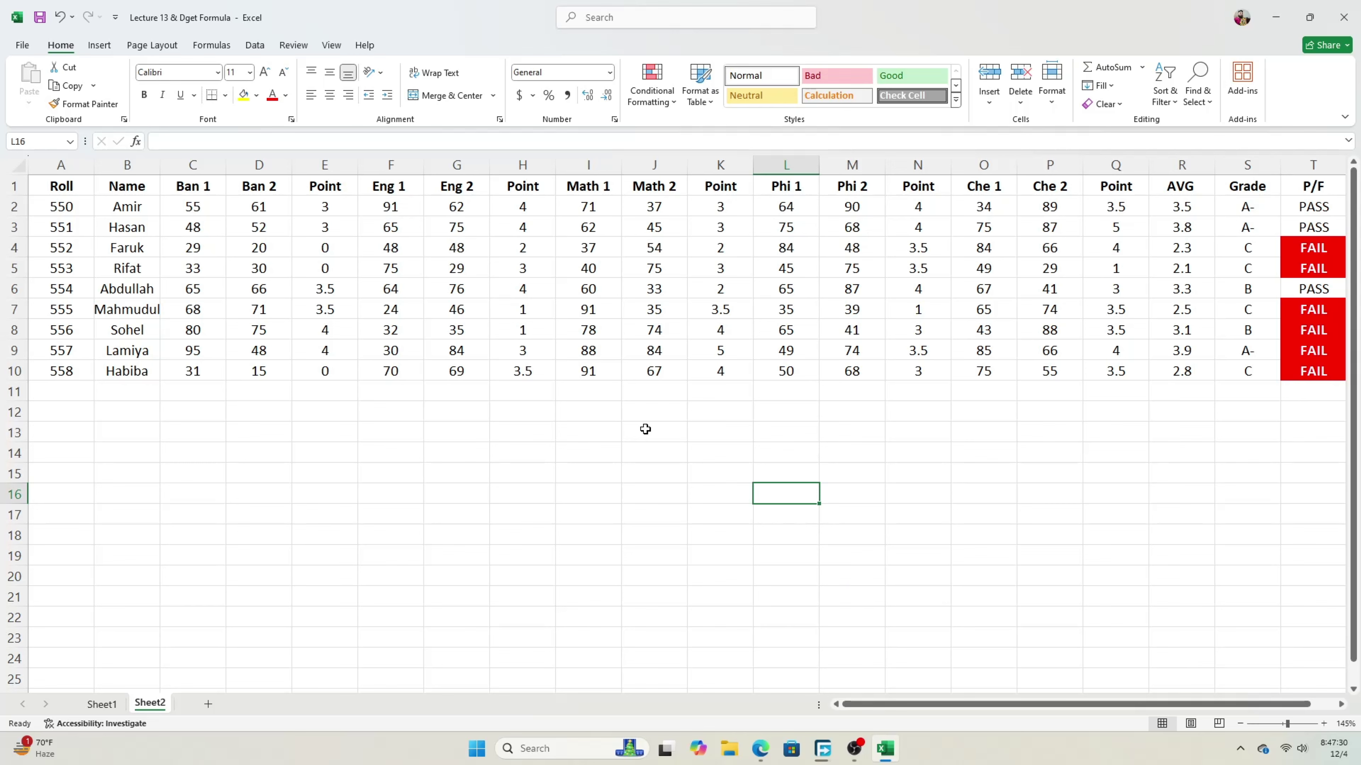
Examine the student result table, including its subject marks and the AVG, Grade and P/F columns
drag(646, 429, 720, 456)
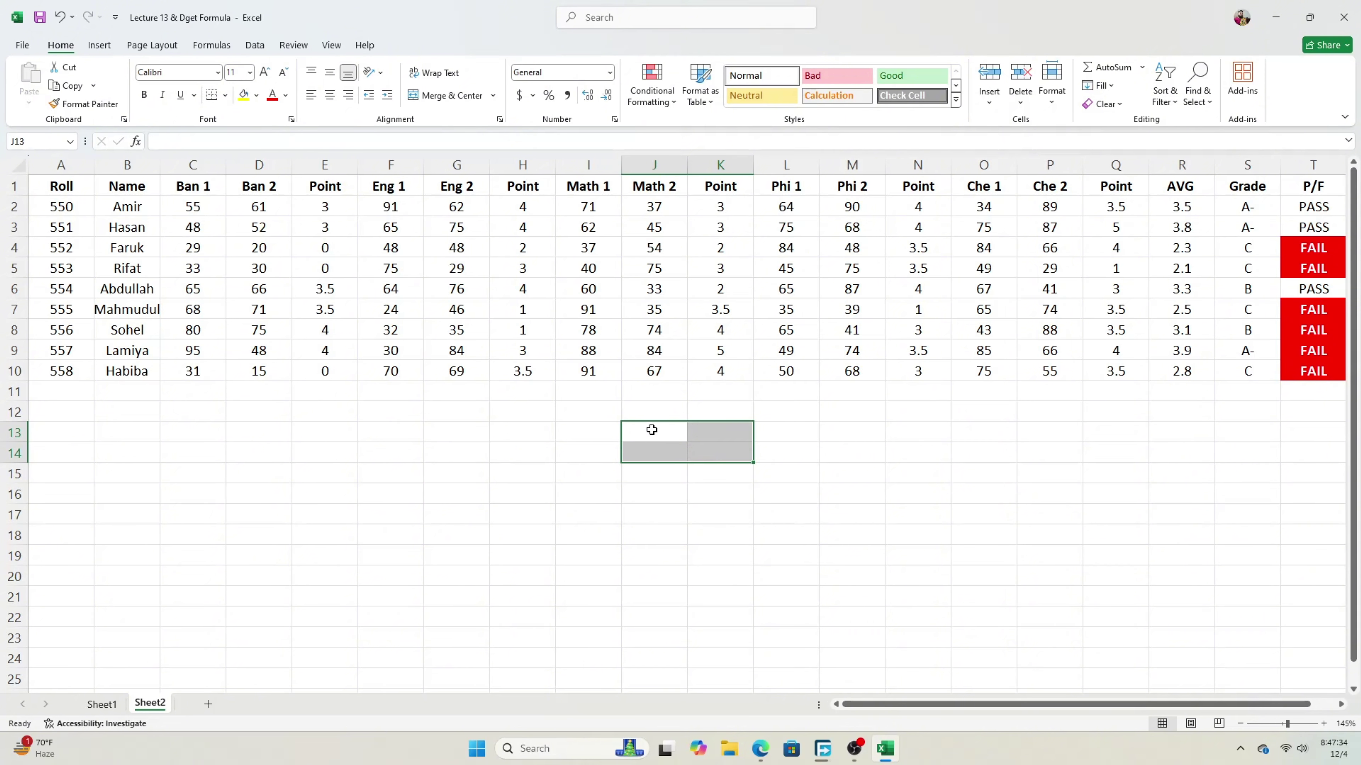
drag(652, 430, 717, 454)
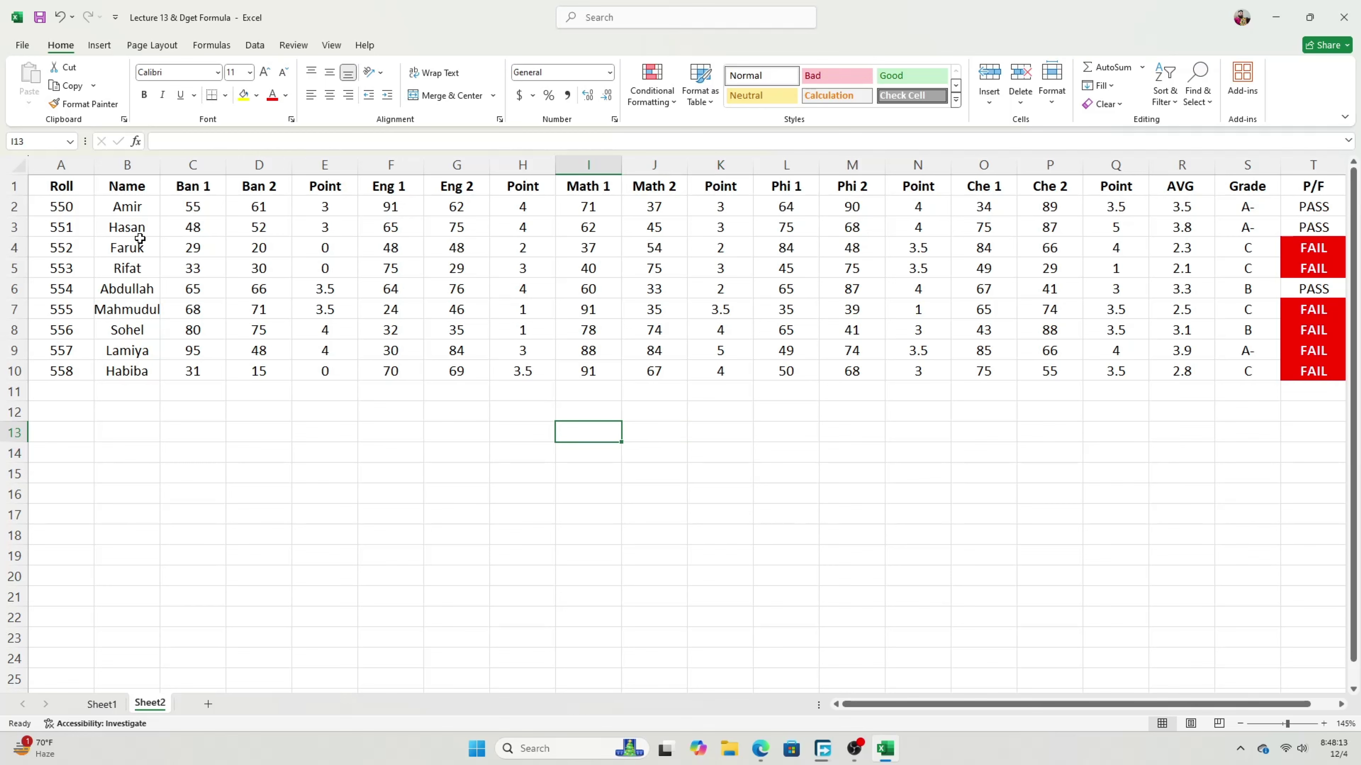
drag(62, 185, 1323, 375)
drag(654, 438, 701, 459)
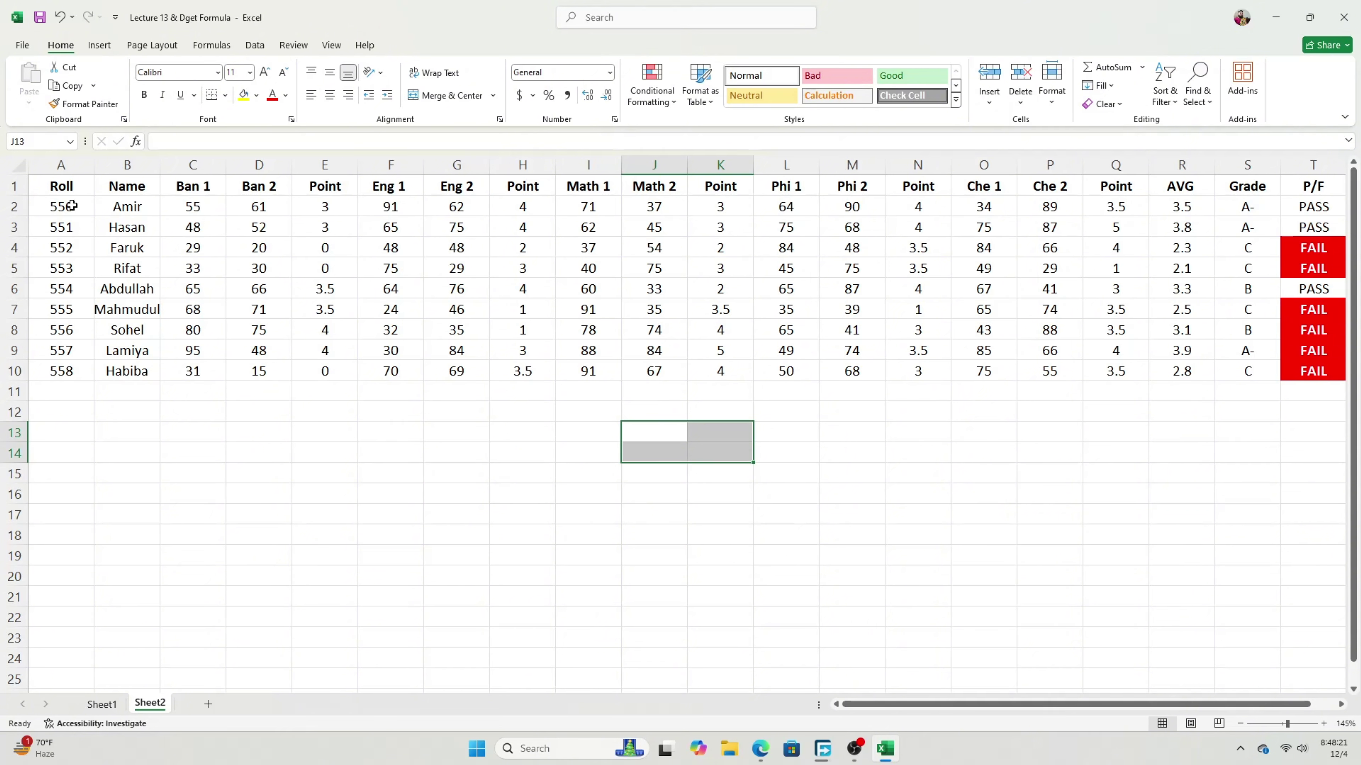
click(107, 192)
drag(187, 192, 1179, 328)
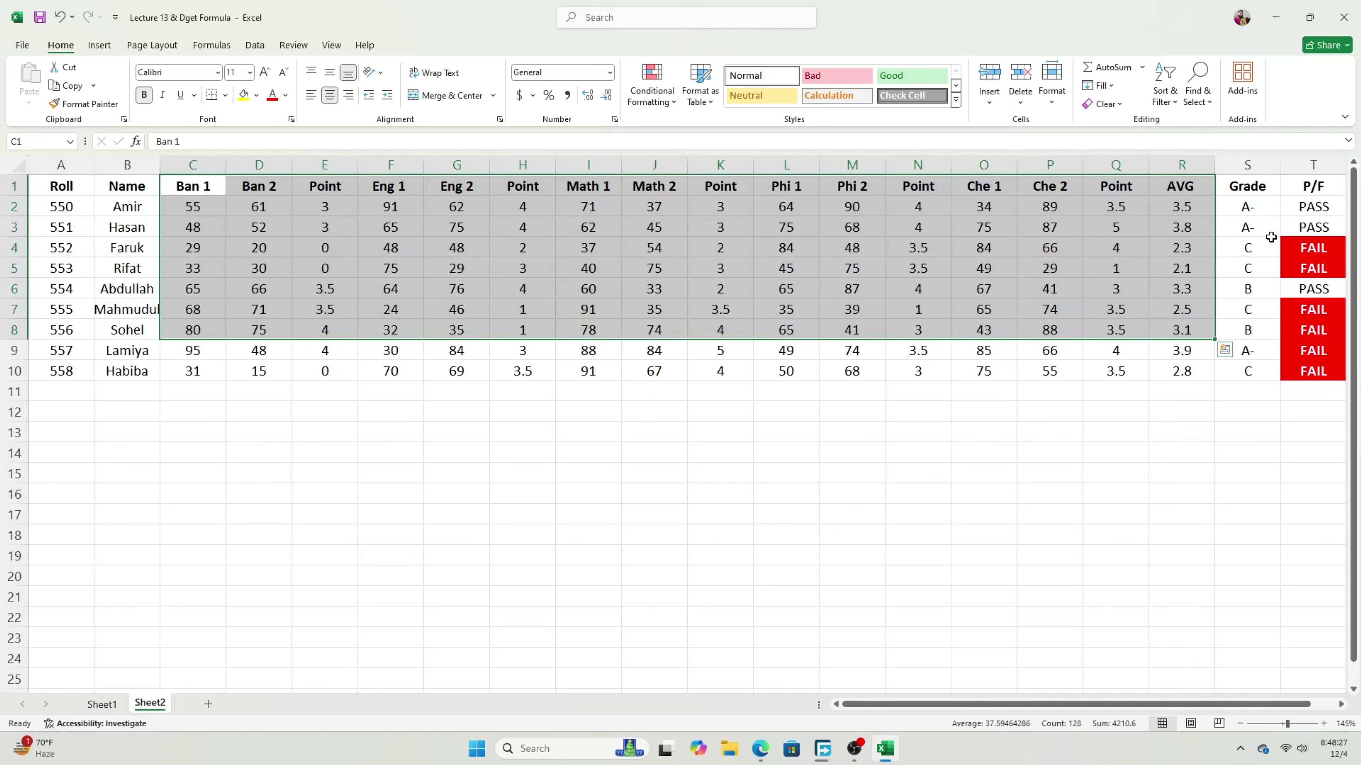
click(1253, 213)
click(1188, 207)
drag(1313, 208, 1276, 389)
click(1113, 449)
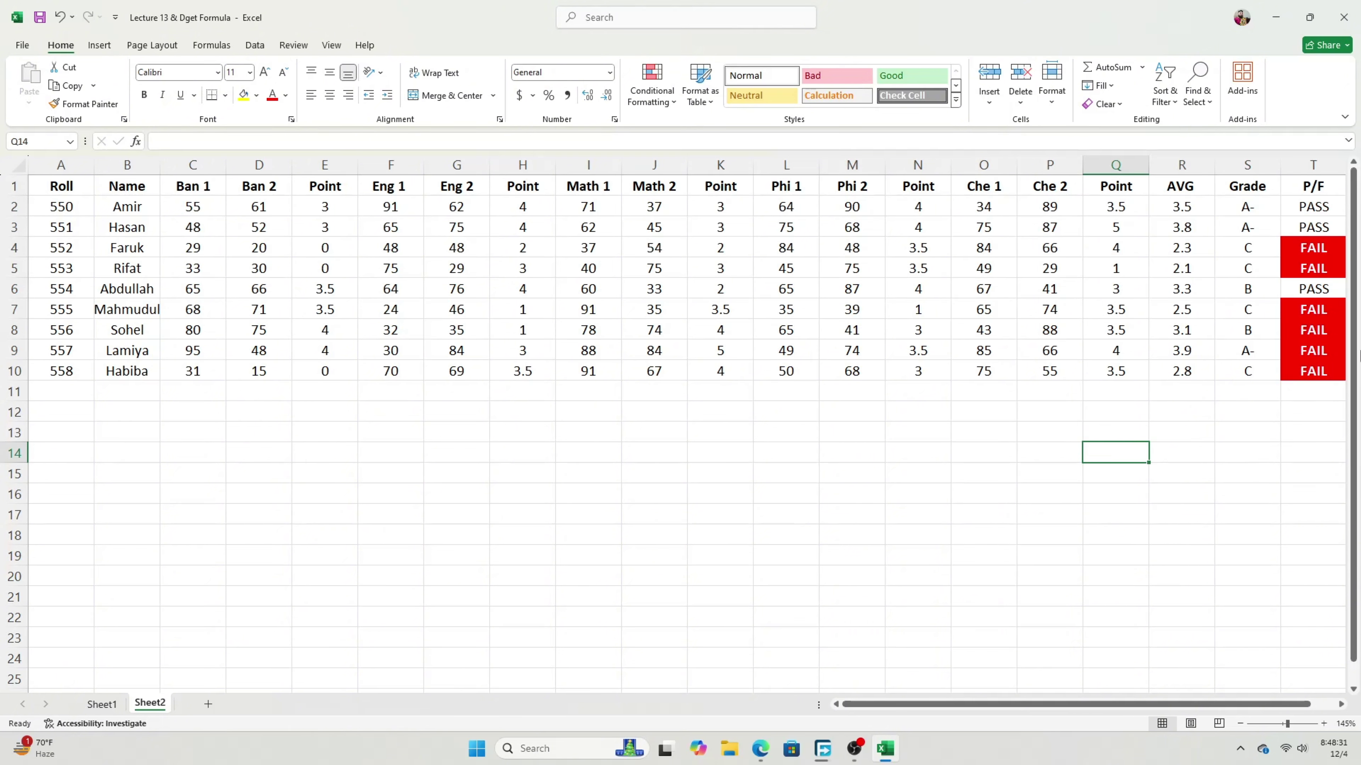
drag(1322, 305, 1315, 373)
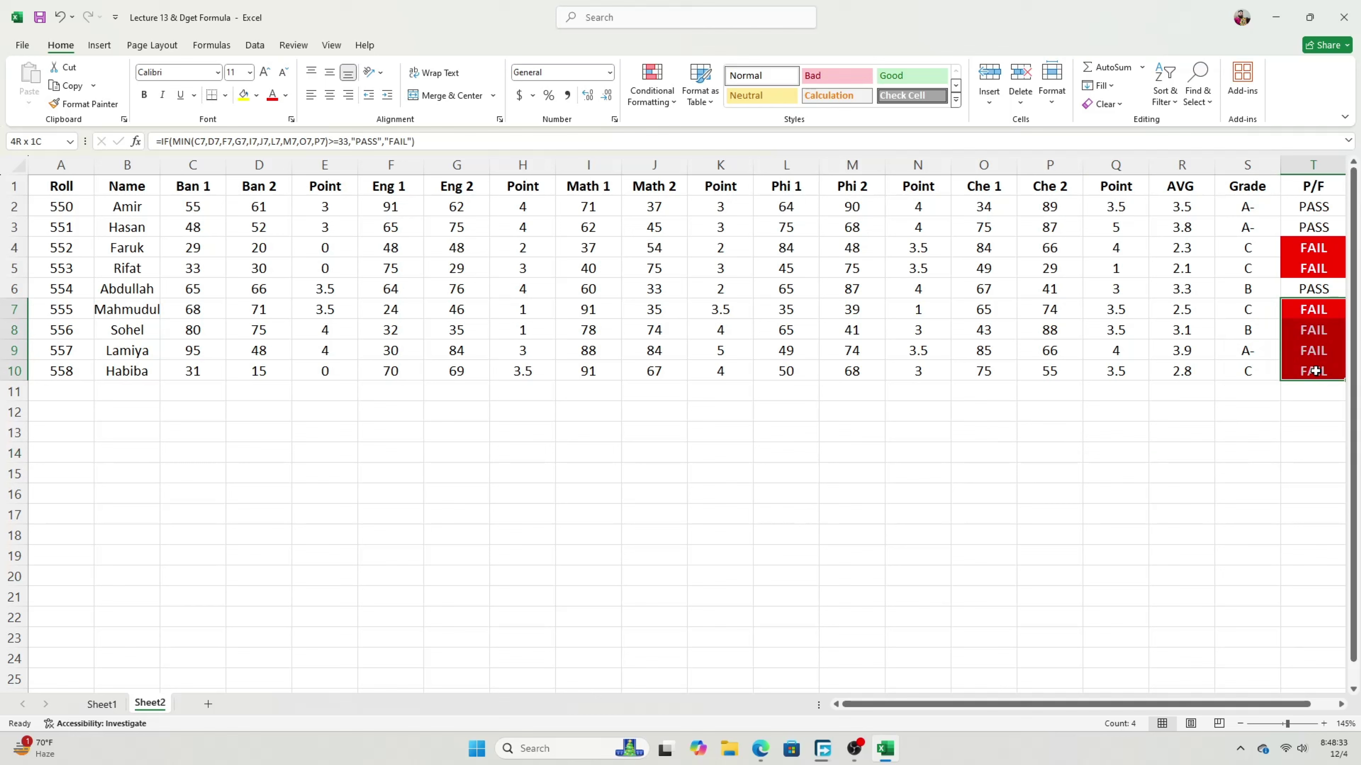
click(1152, 474)
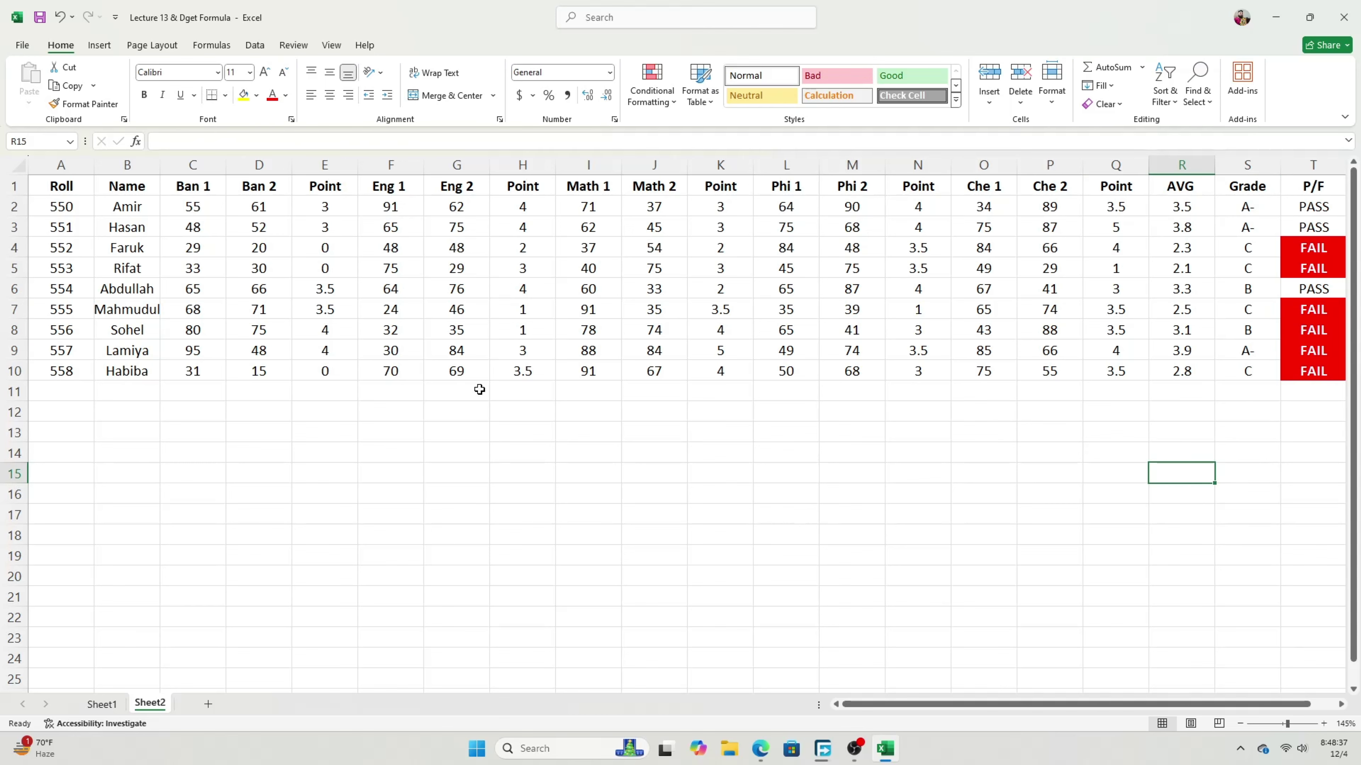
Clear rows 2 to 10 of all five subject Point columns (E, H, K, N and Q), keeping the headers
drag(327, 208, 327, 373)
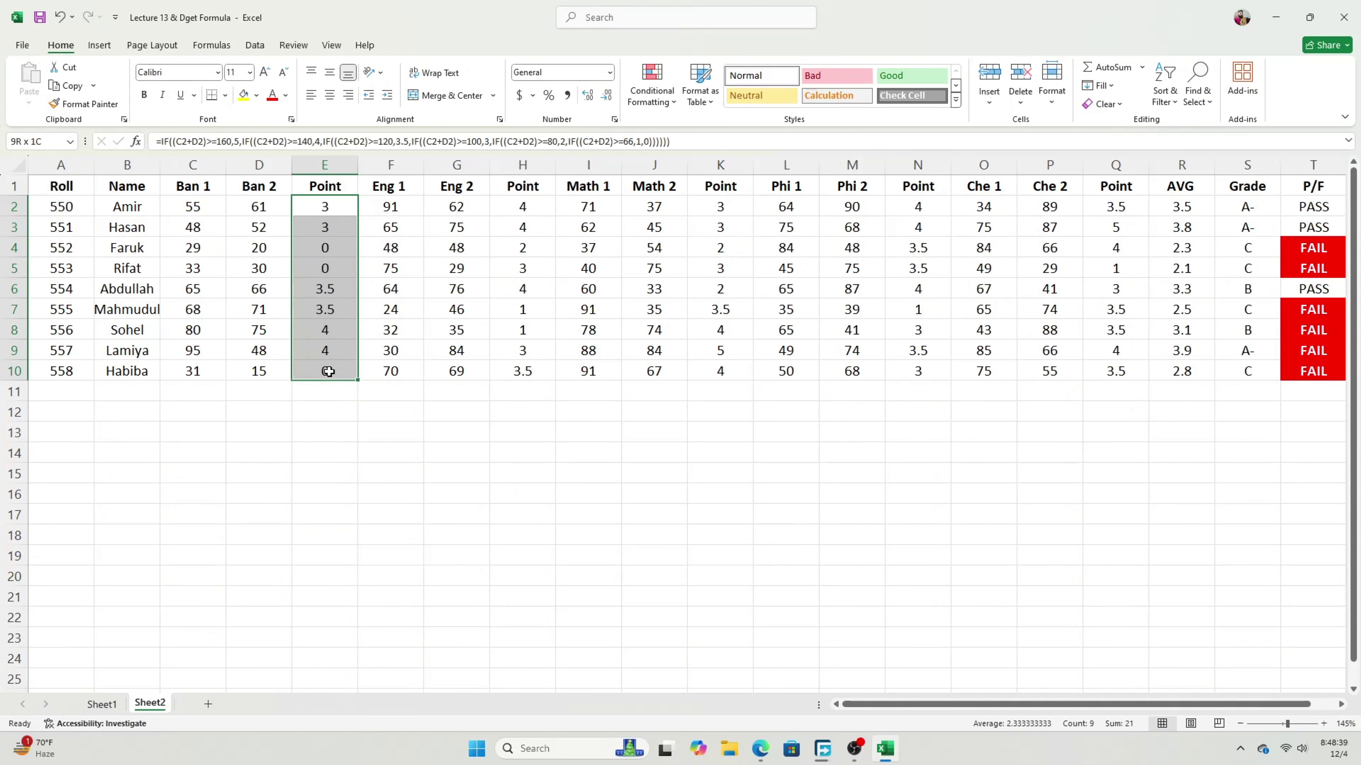
key(Delete)
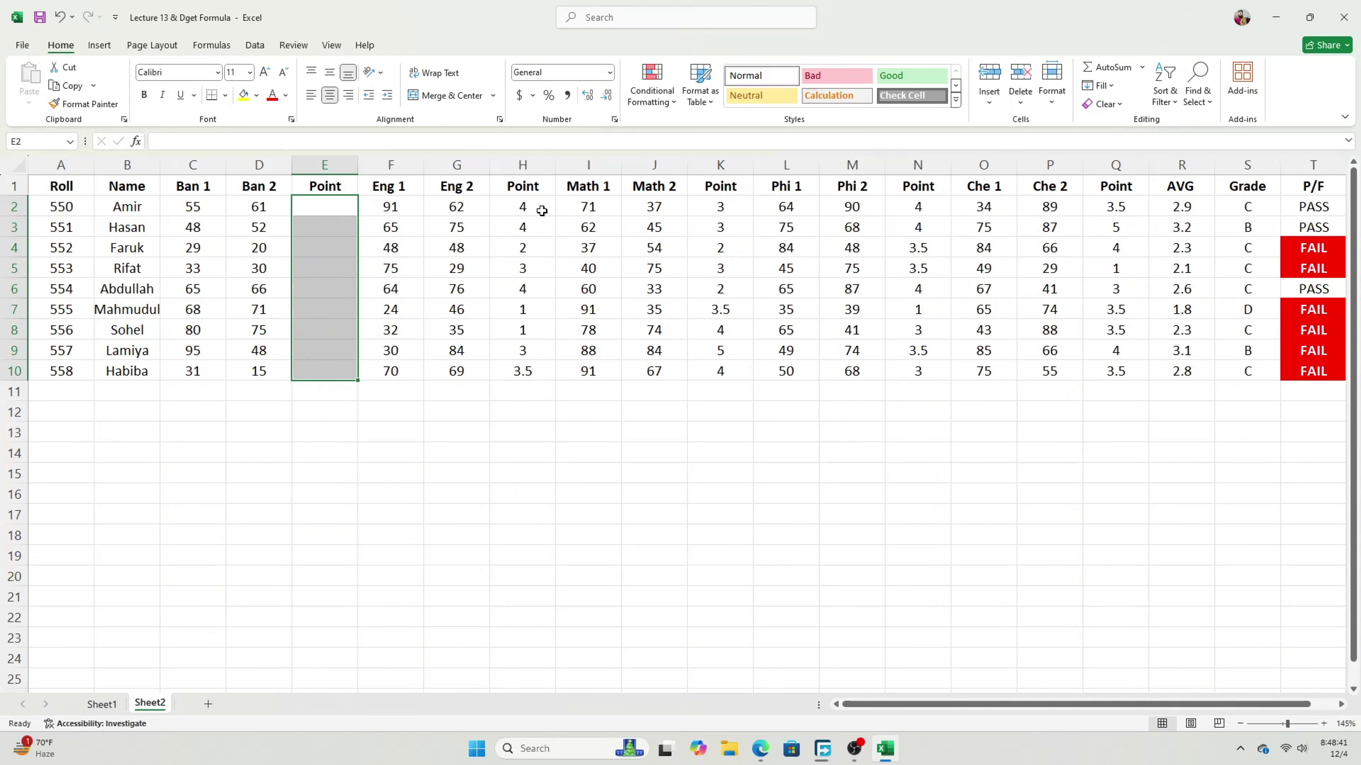
drag(541, 210, 536, 368)
key(Delete)
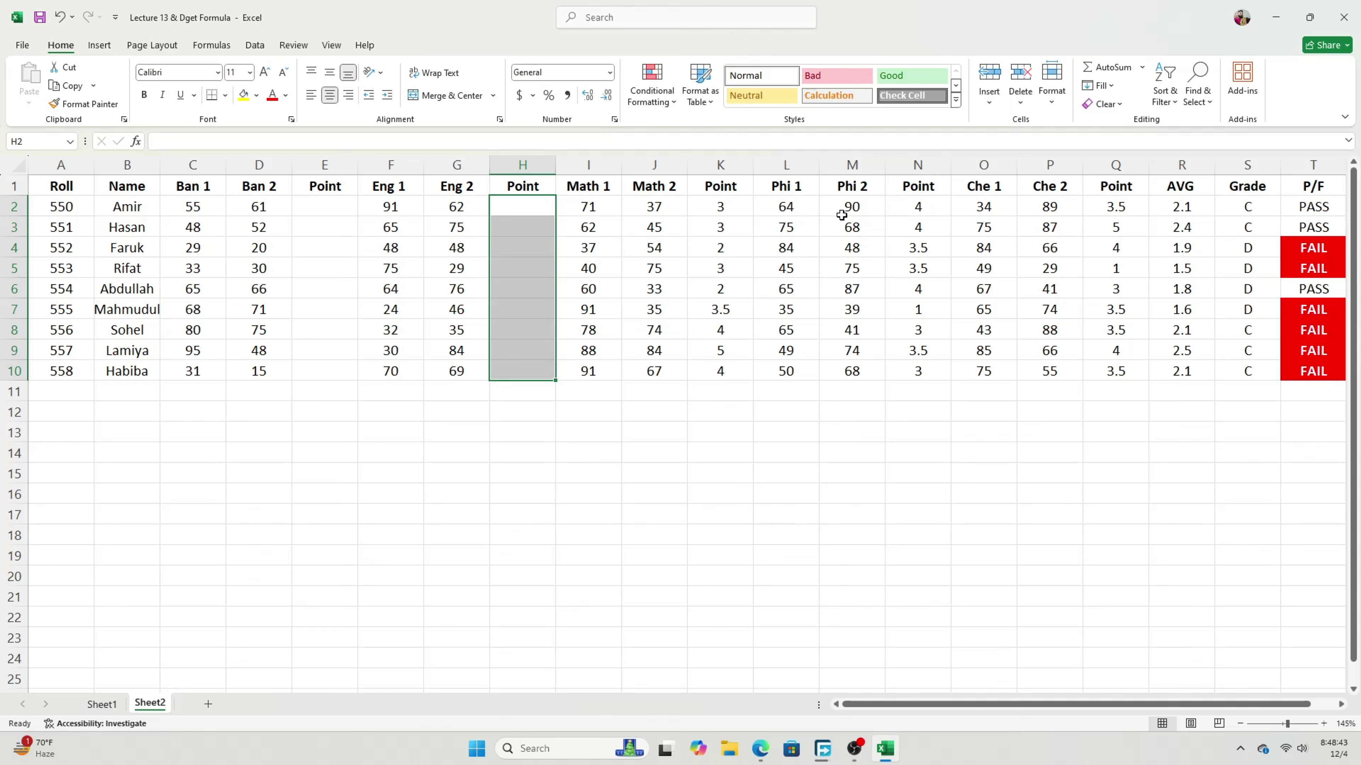
drag(714, 208, 728, 365)
key(Delete)
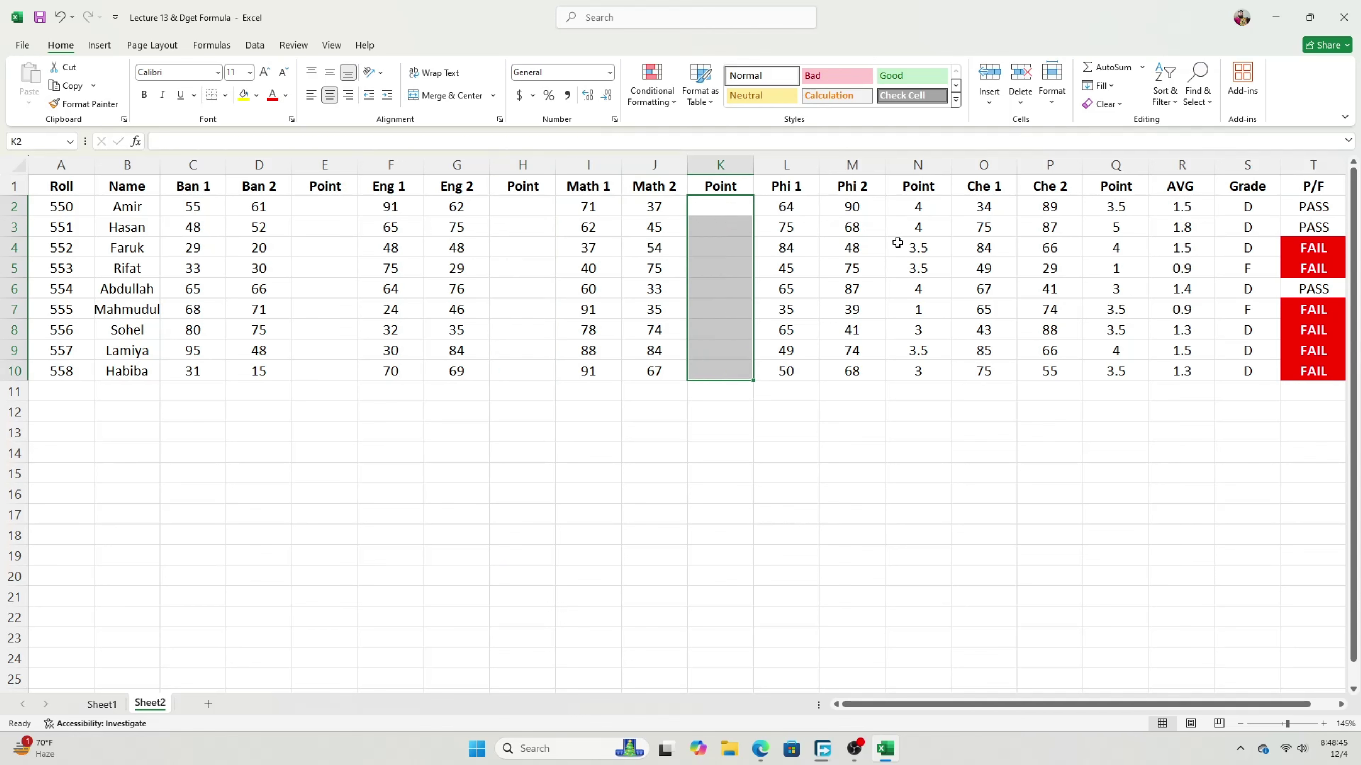
drag(917, 208, 917, 364)
key(Delete)
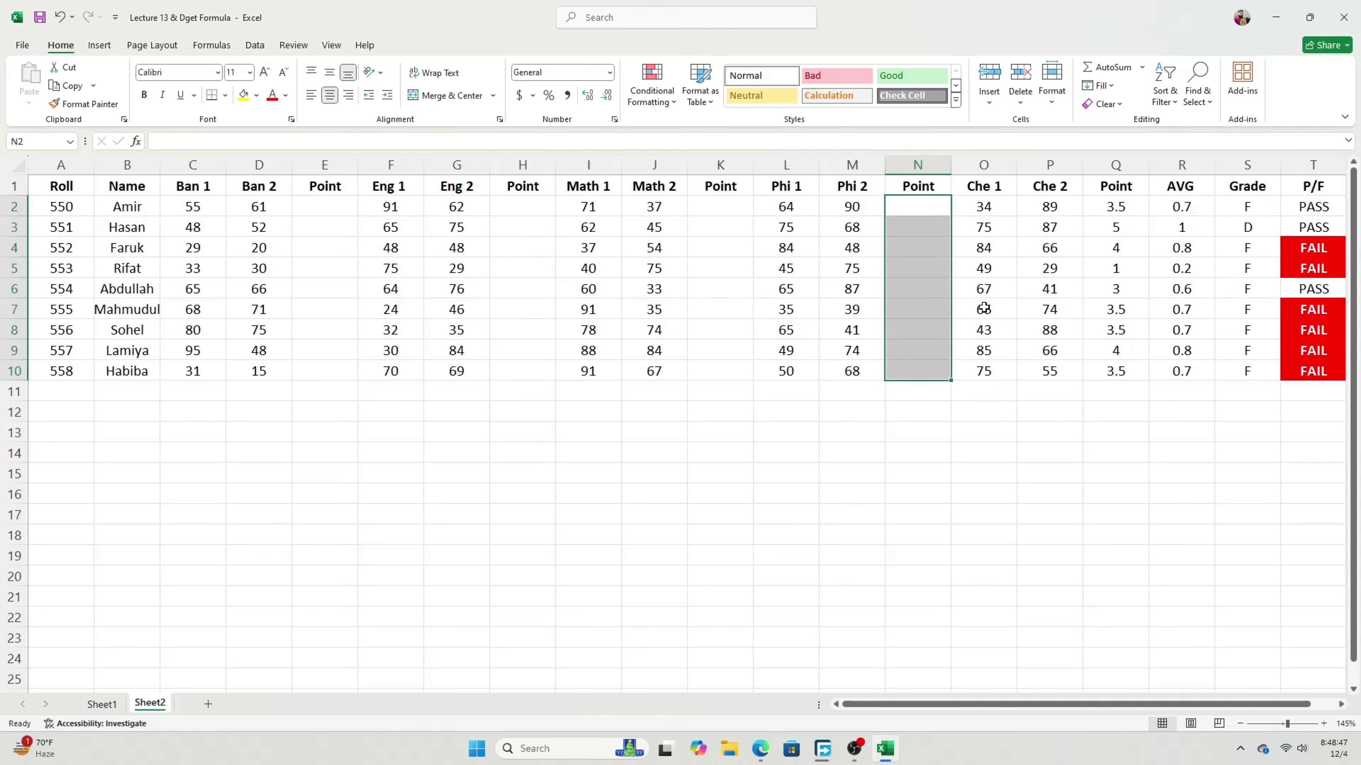
drag(1111, 208, 1118, 382)
key(Delete)
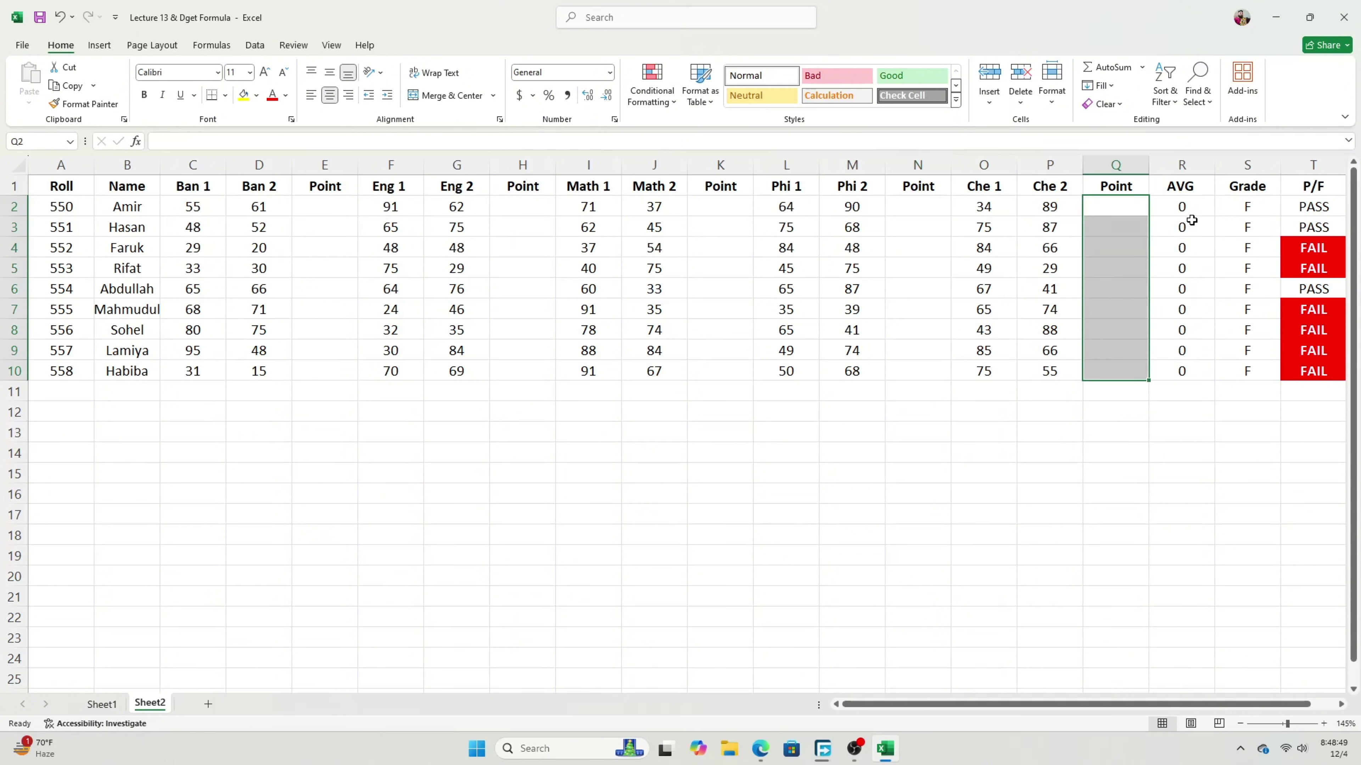
Clear rows 2 to 10 of the AVG, Grade and P/F columns, keeping the headers
drag(1186, 209, 1184, 370)
key(Delete)
drag(1251, 210, 1251, 369)
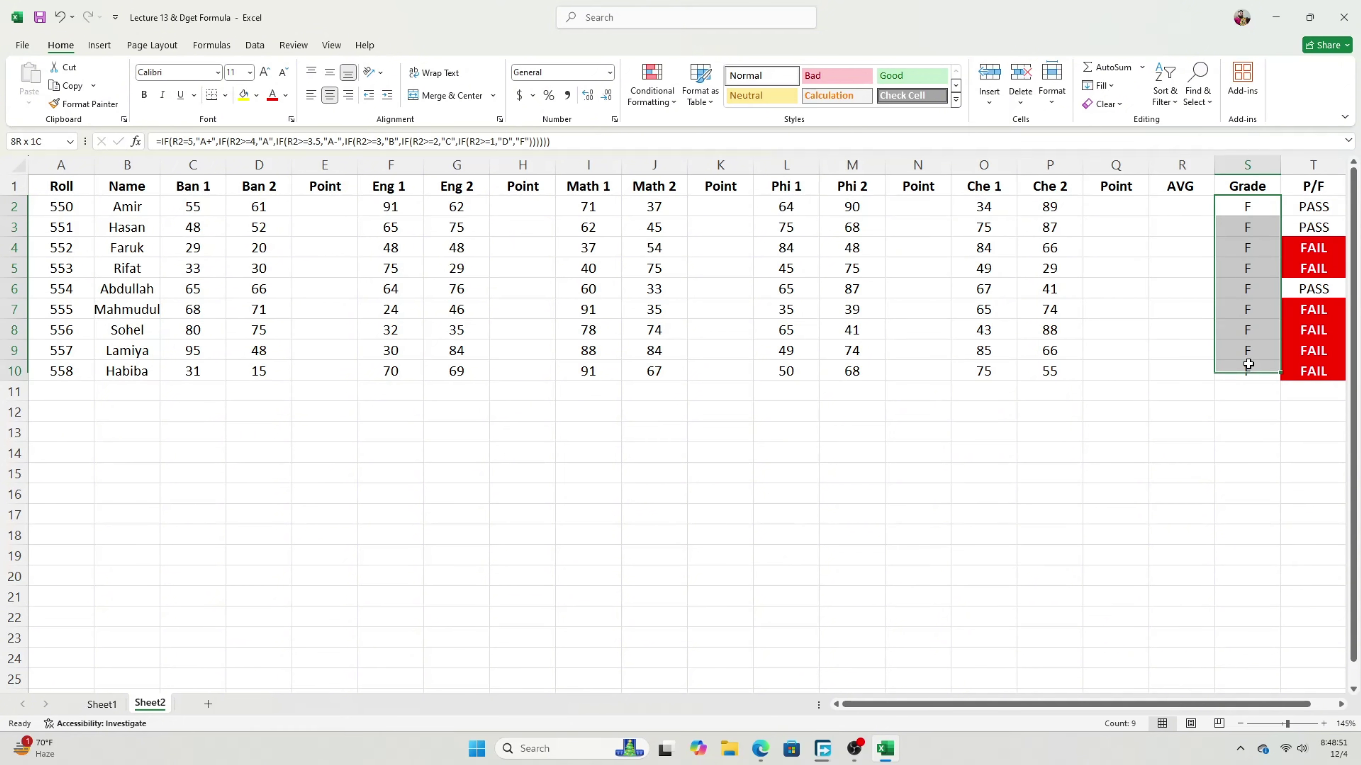
key(Delete)
drag(1311, 209, 1303, 374)
scroll(1222, 399, right, 5)
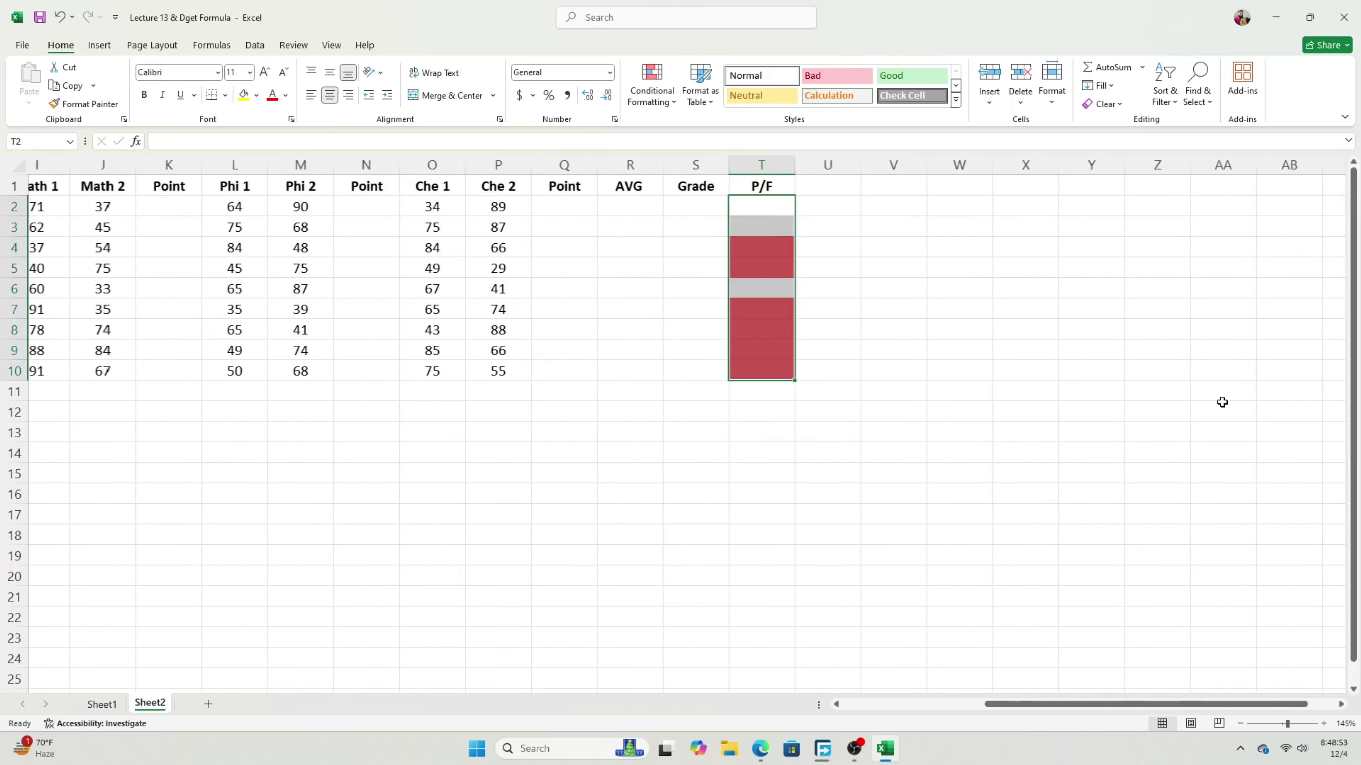
key(Delete)
drag(1125, 705, 769, 704)
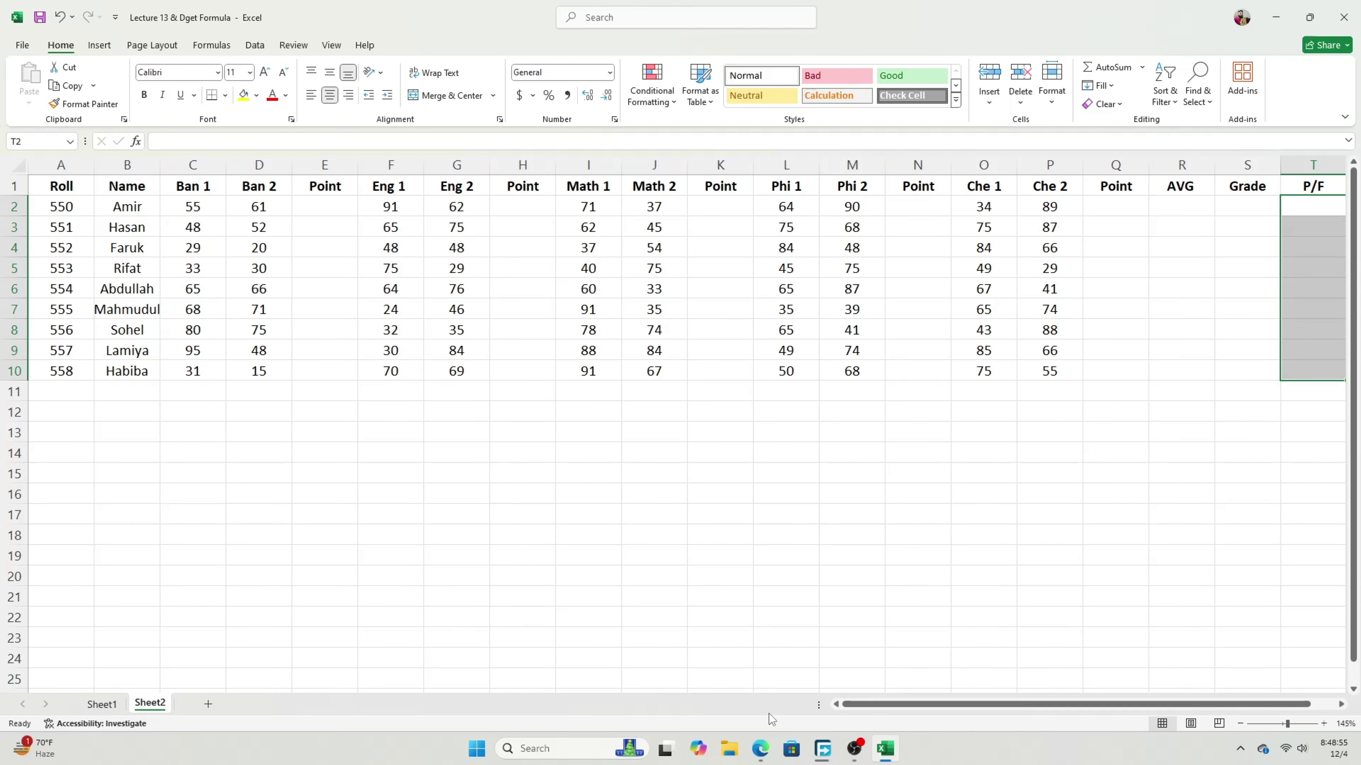
click(708, 535)
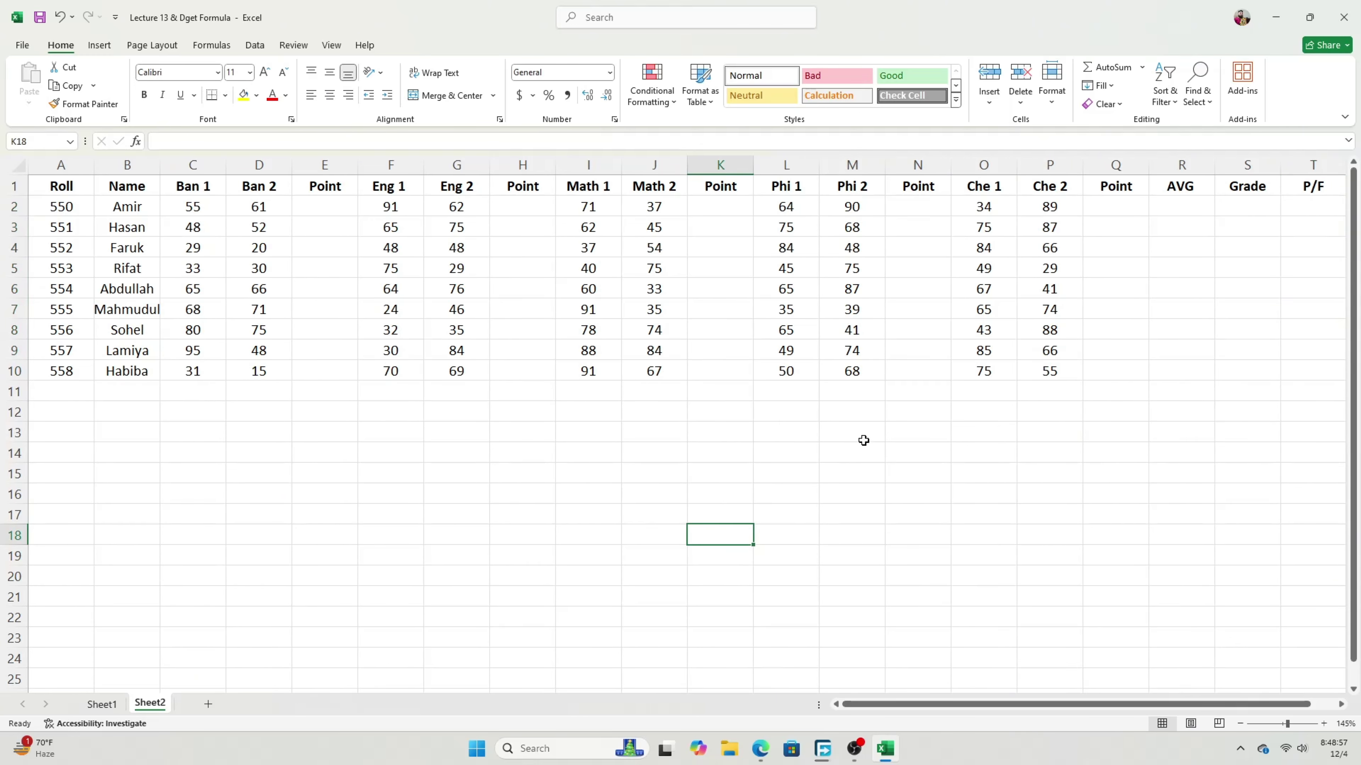
click(351, 494)
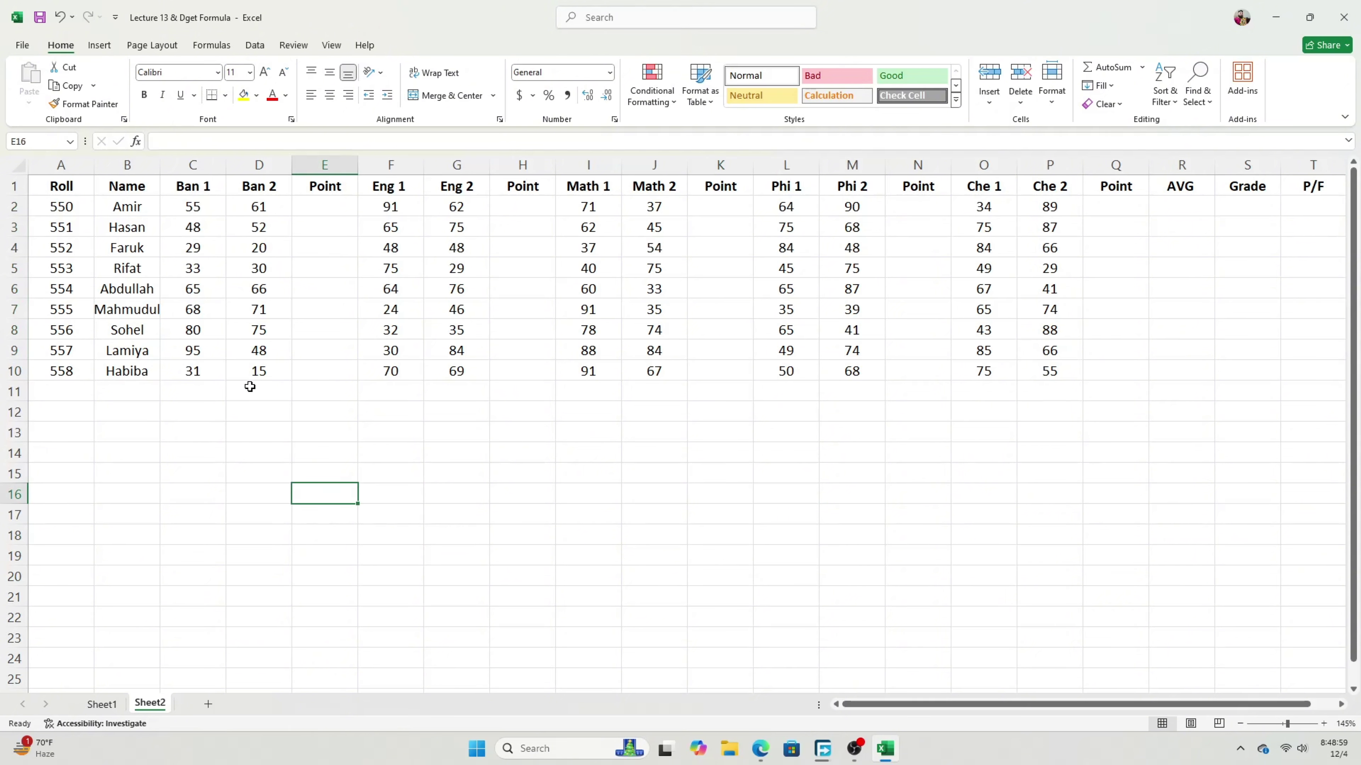
Review the empty Point, AVG, Grade and P/F columns that need formulas
click(322, 208)
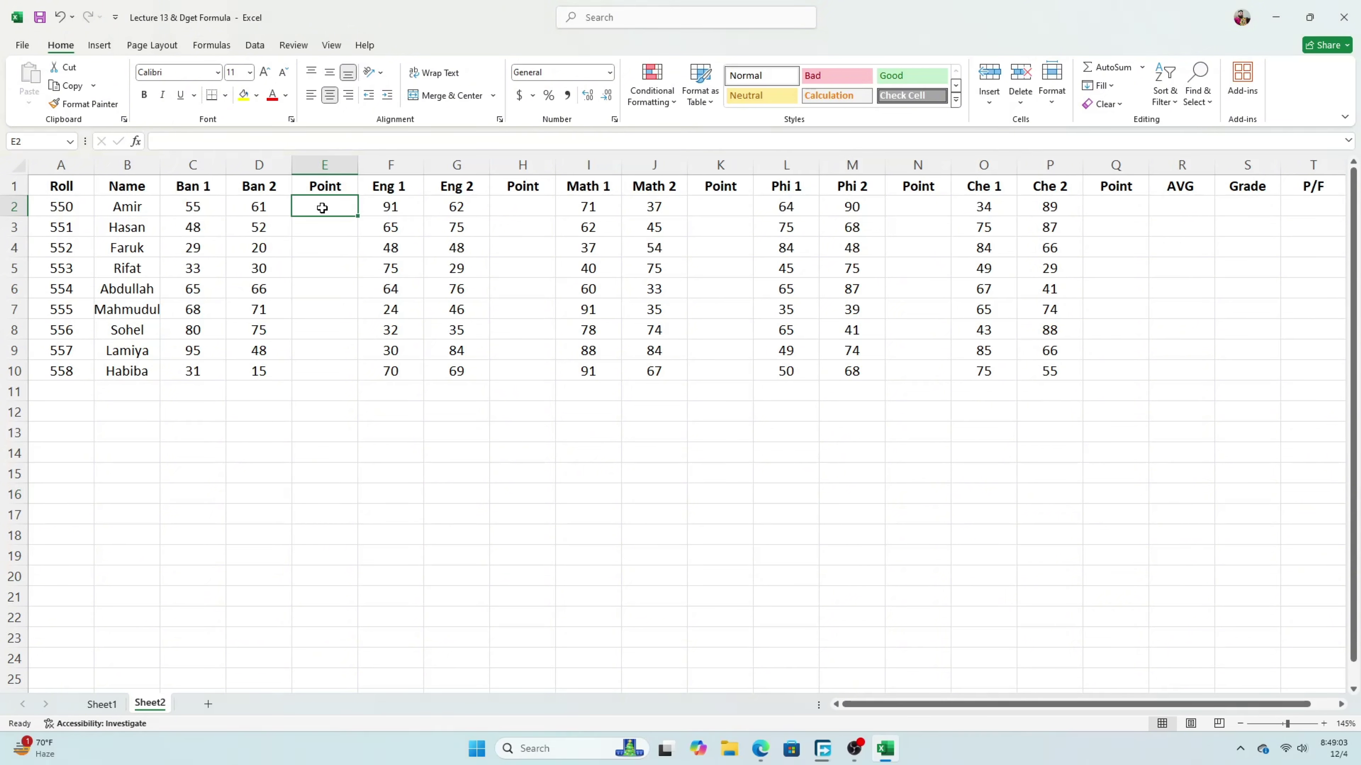
drag(322, 207, 334, 359)
drag(527, 210, 528, 368)
drag(724, 193, 918, 349)
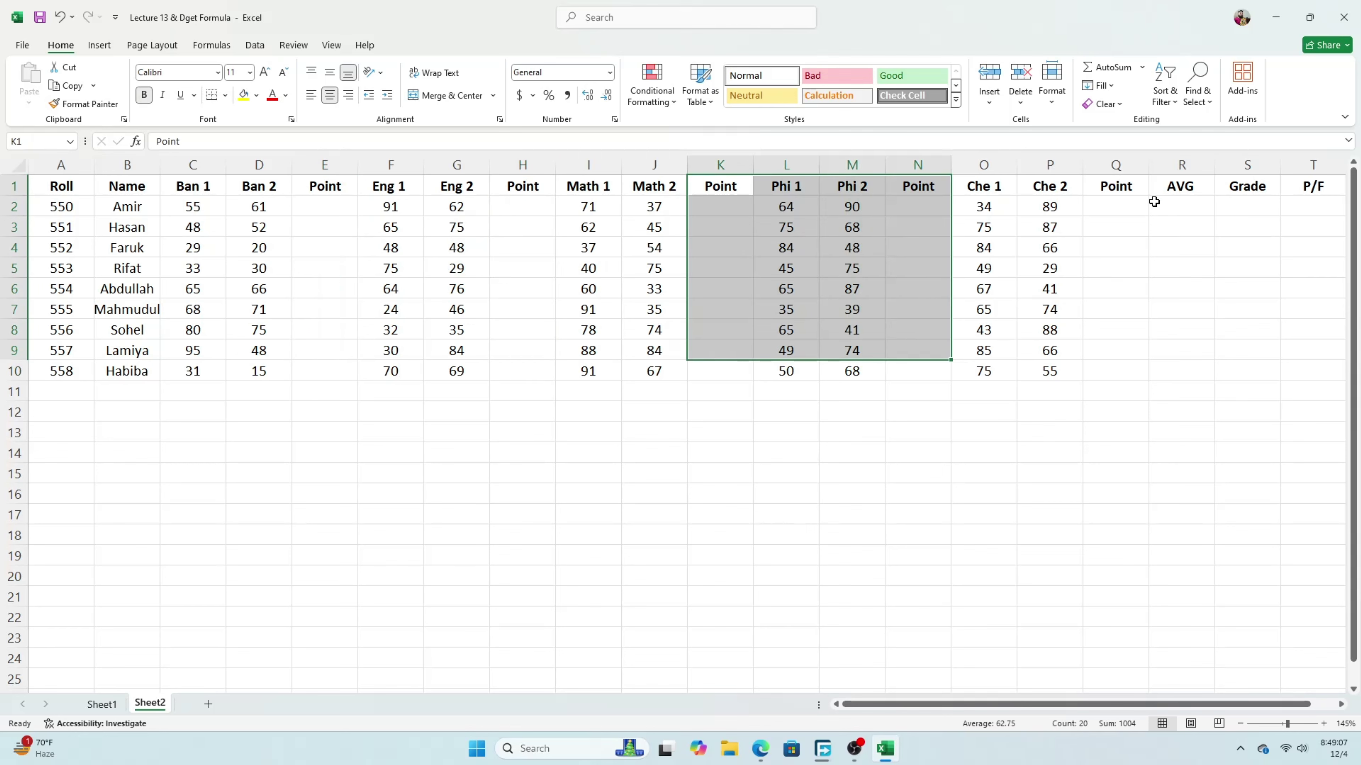
click(1126, 208)
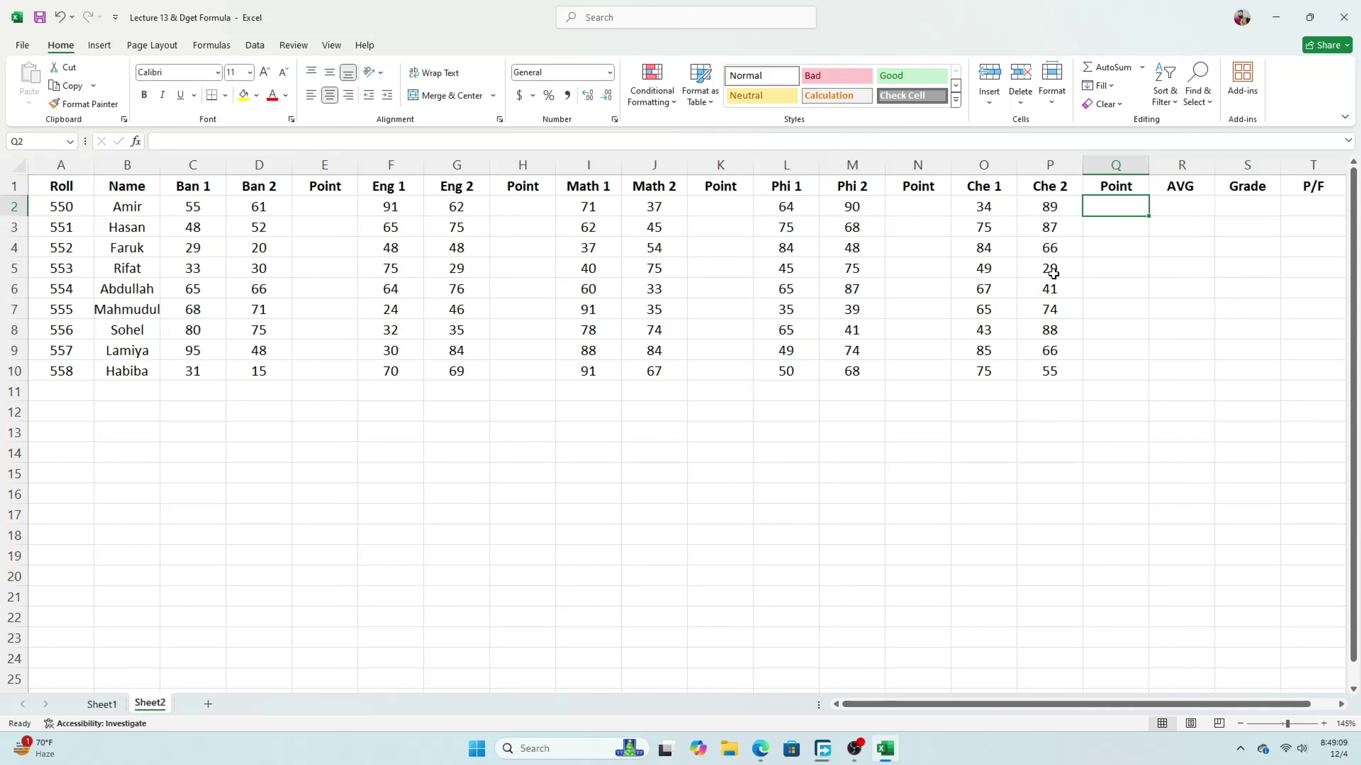
click(1173, 210)
click(1252, 210)
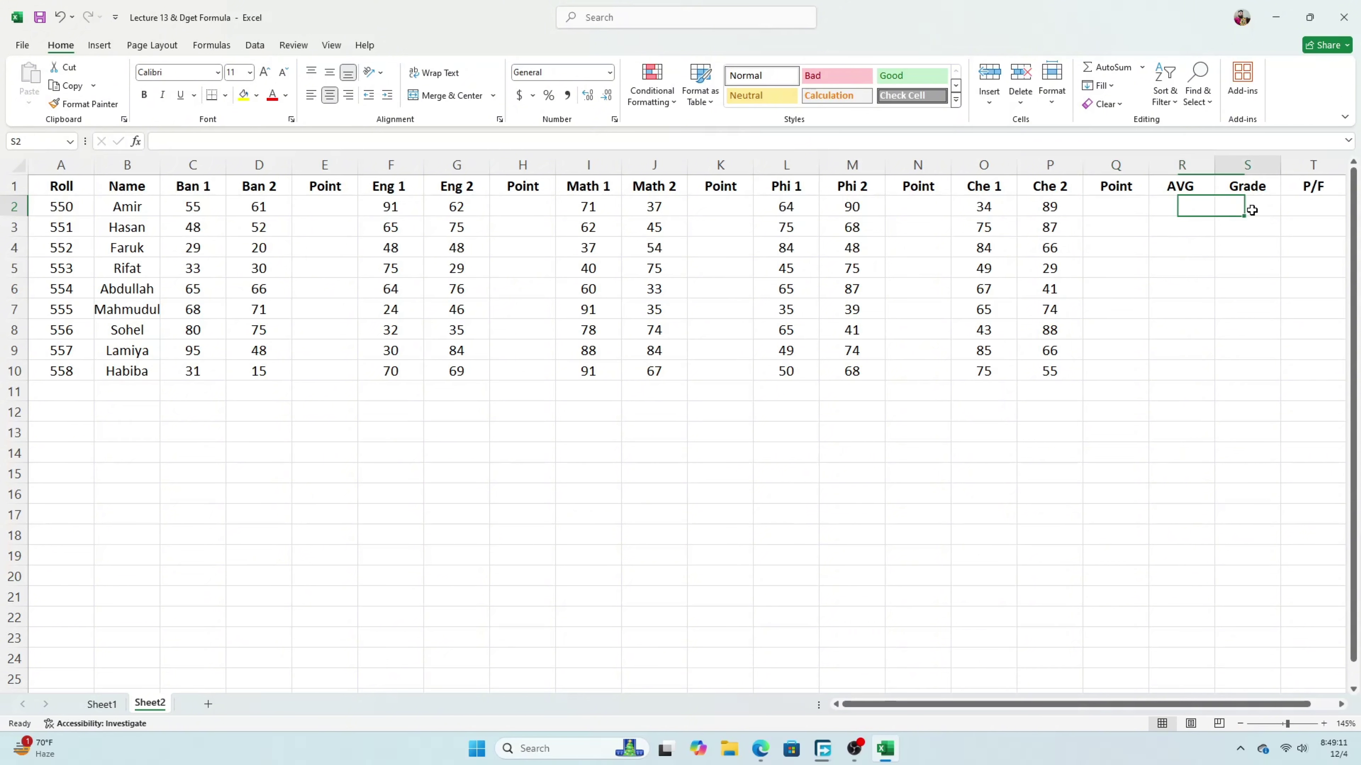
click(1299, 211)
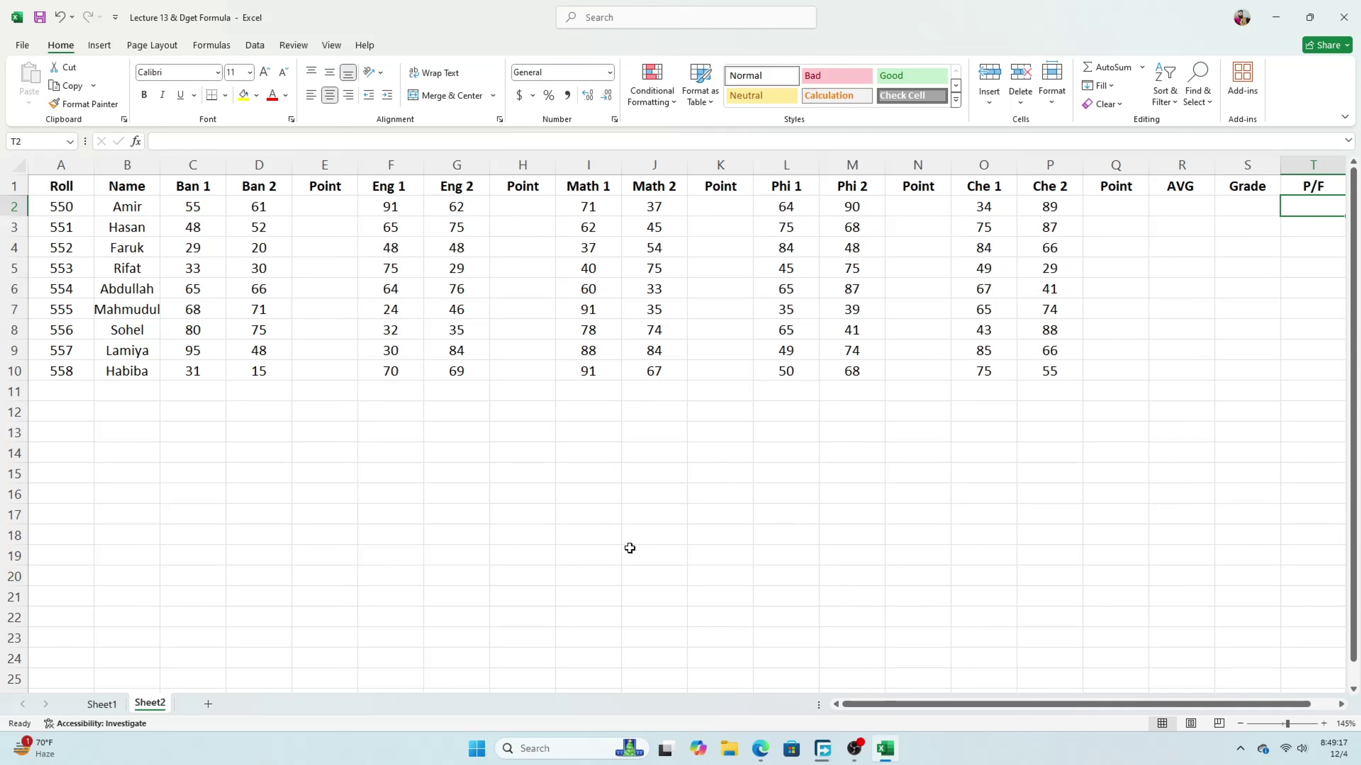
click(628, 517)
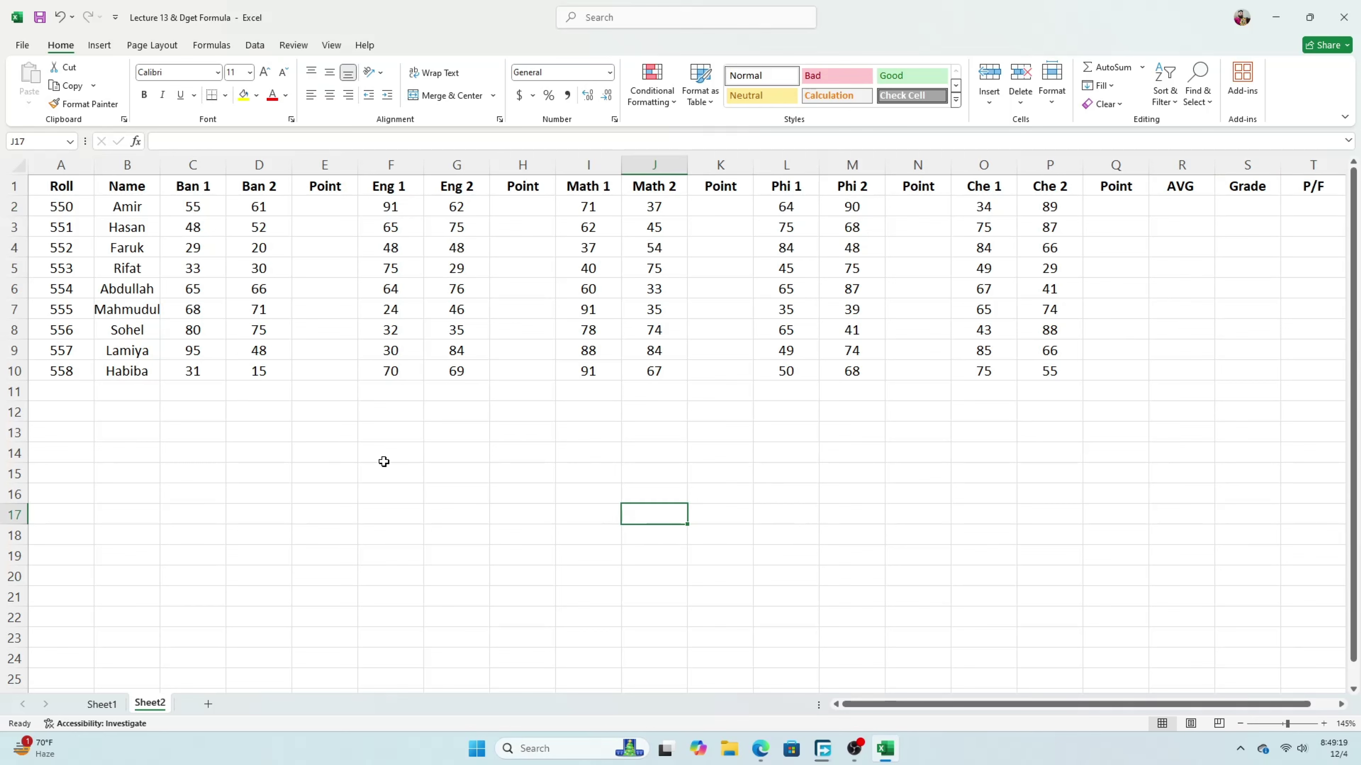
Examine how the Ban 1 and Ban 2 marks in row 2 relate to the Point cell E2
drag(331, 205, 348, 366)
drag(539, 213, 536, 377)
click(326, 209)
drag(325, 210, 328, 365)
drag(319, 206, 328, 255)
drag(182, 209, 255, 207)
click(312, 206)
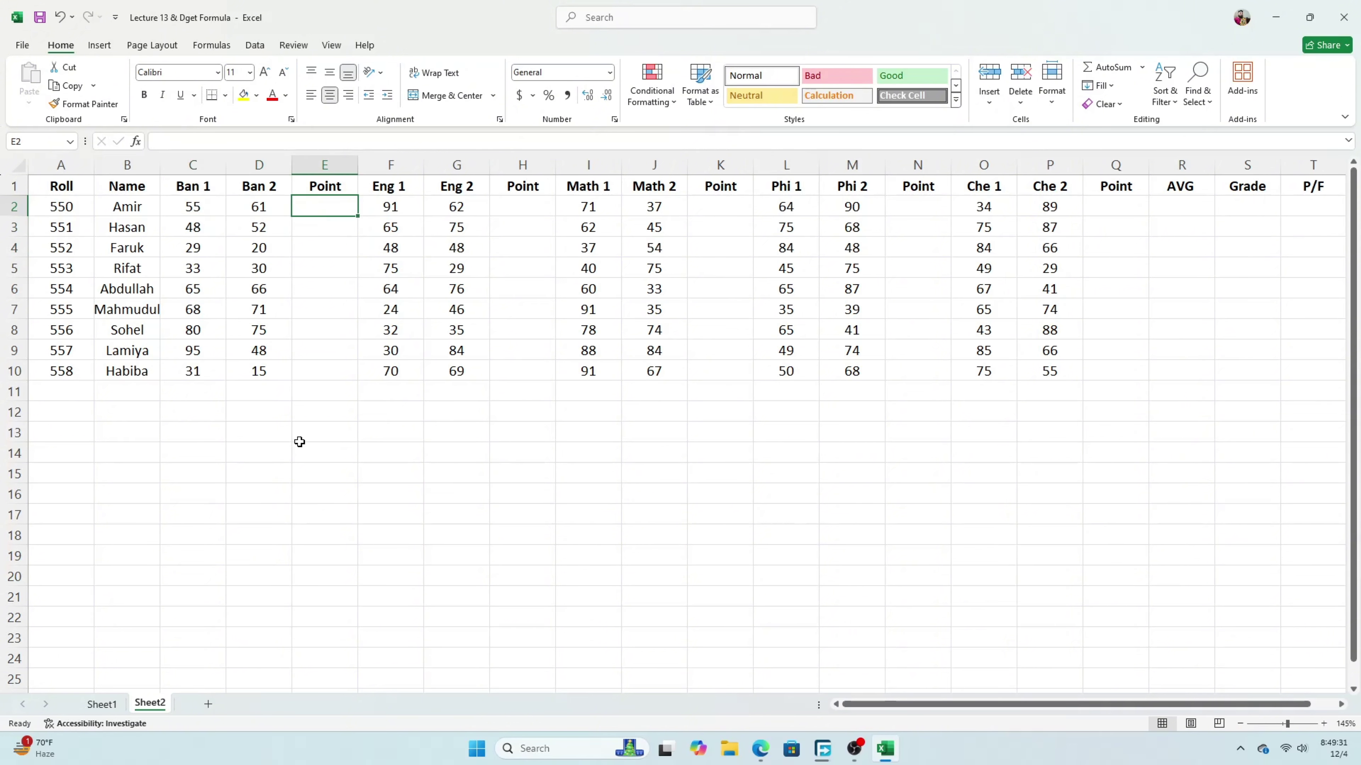
drag(328, 413, 397, 437)
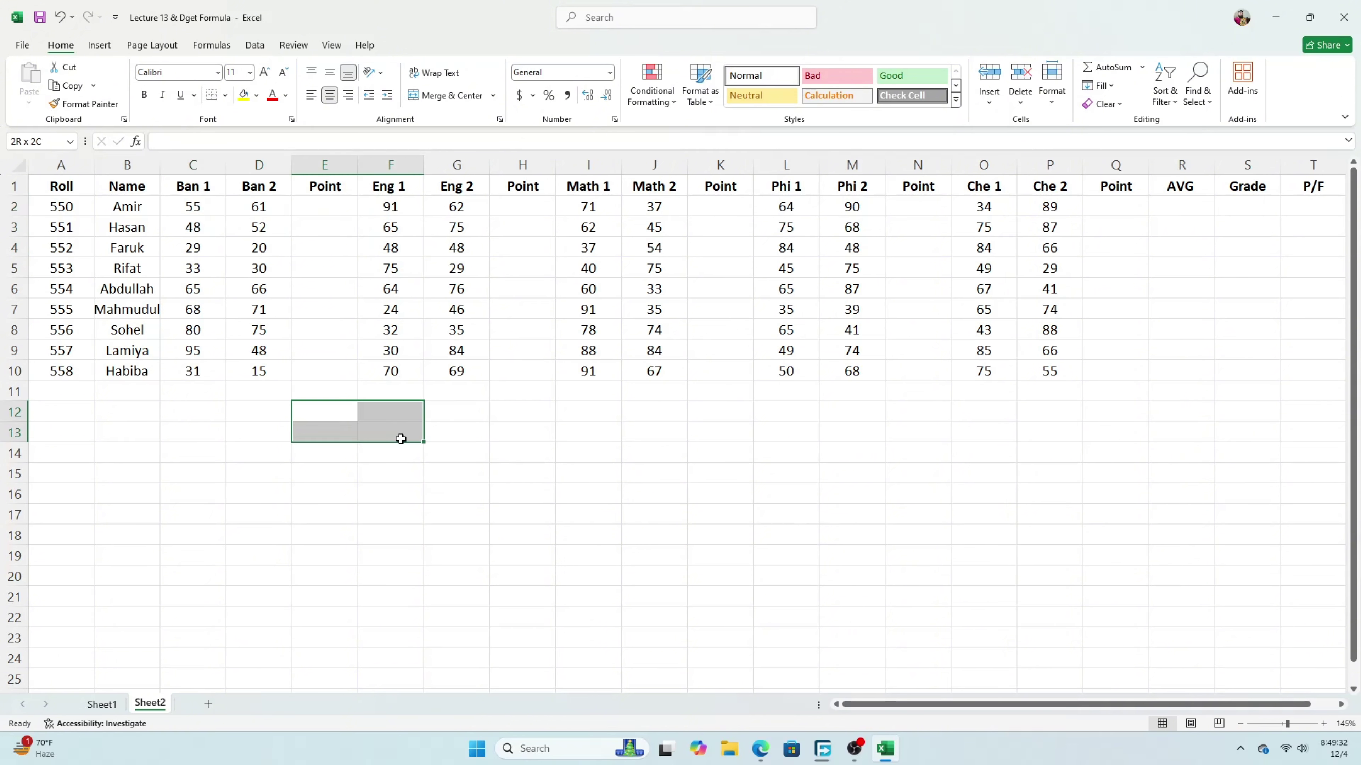
click(344, 290)
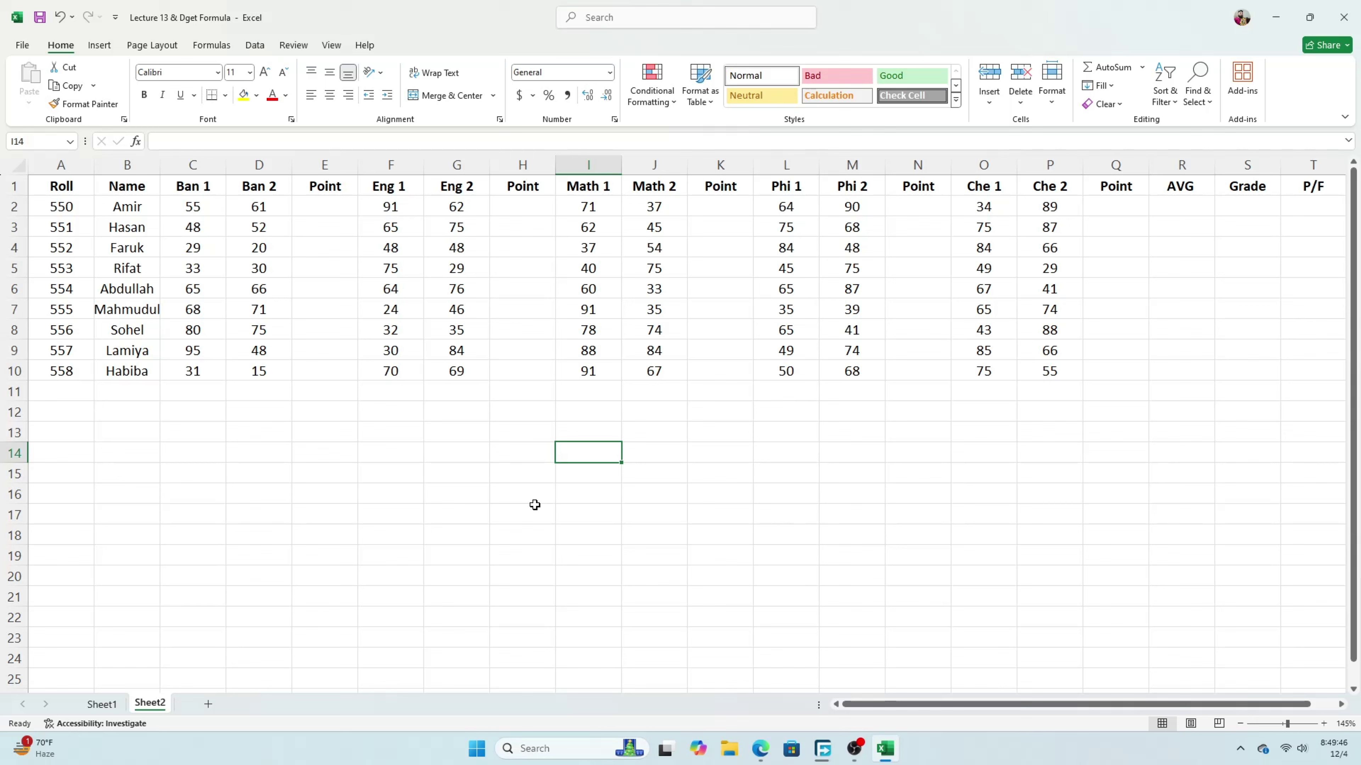
List the first three mark-to-point rules in I14:I16 as 160=5, 140=4 and 120=3.5
key(Left)
key(Up)
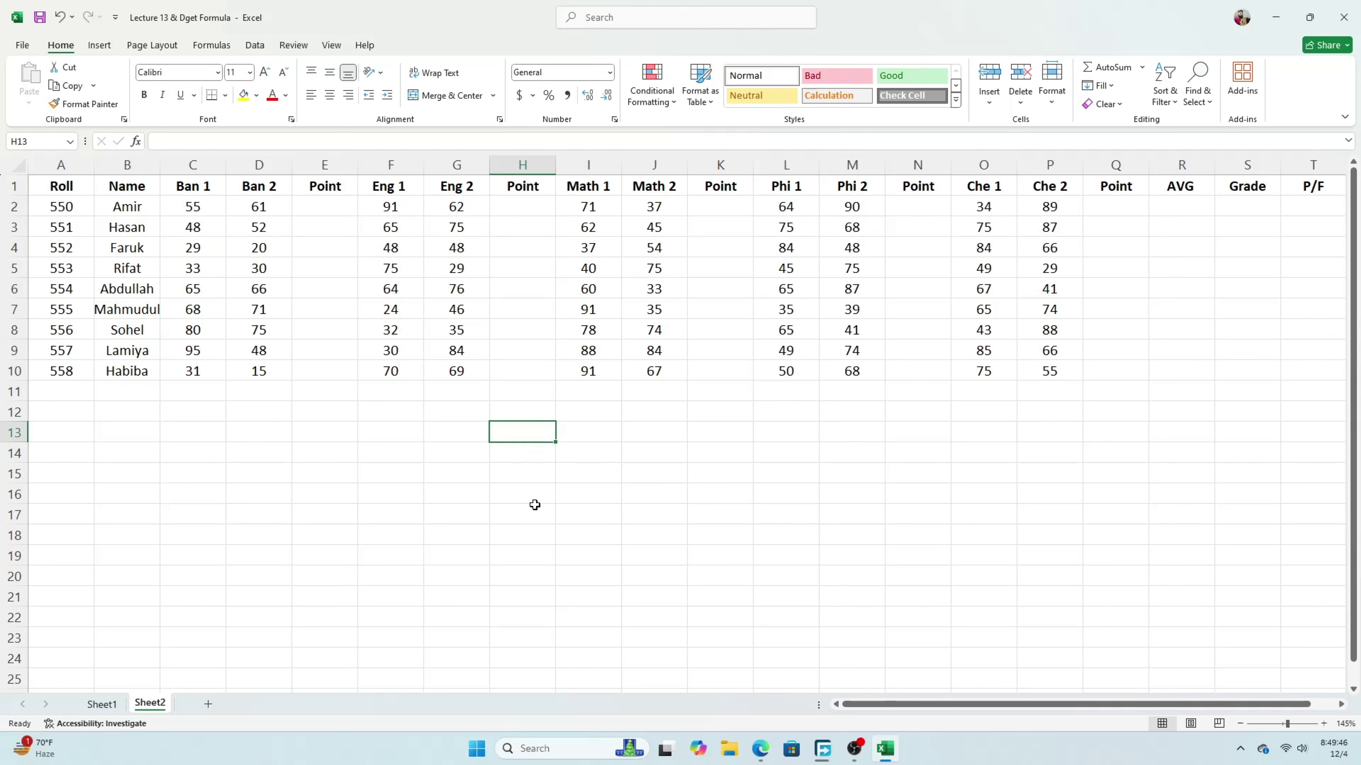
key(Right)
key(Down)
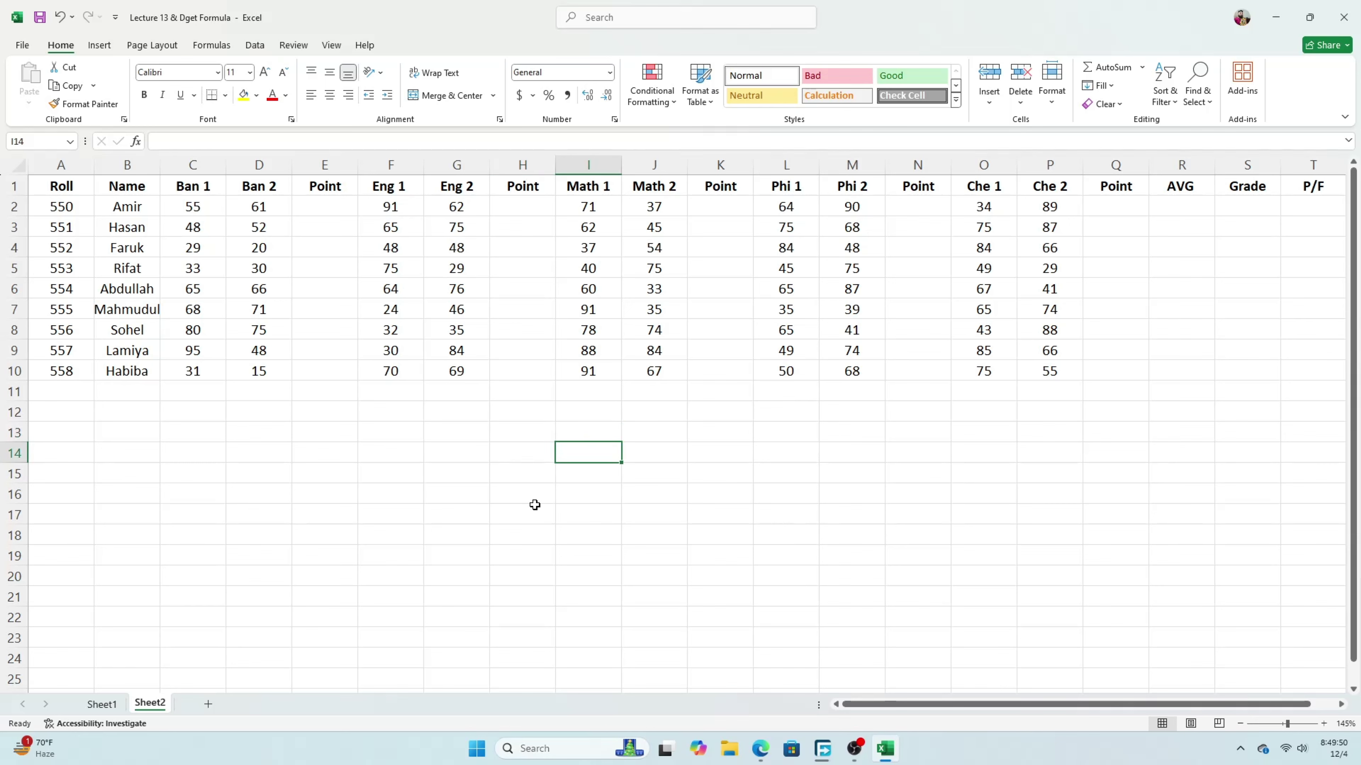
text(160=5)
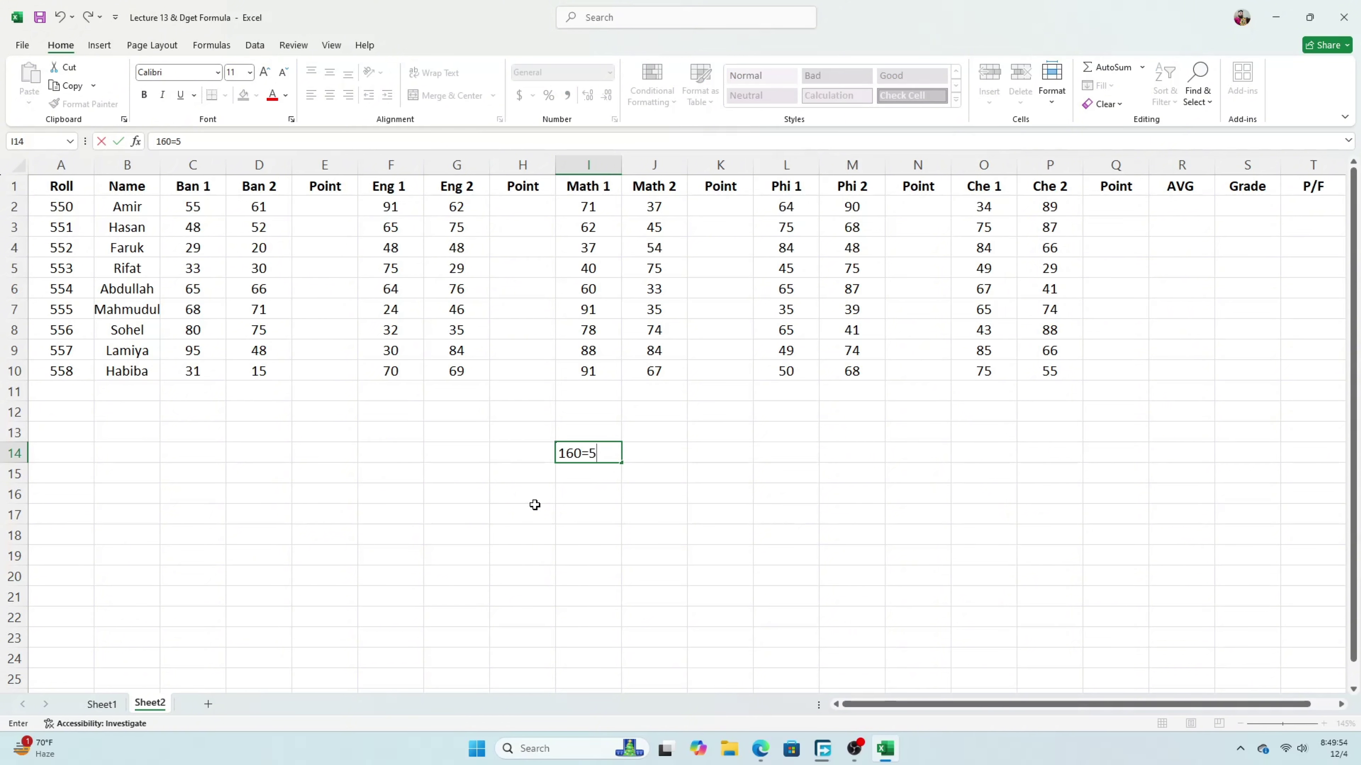
key(Return)
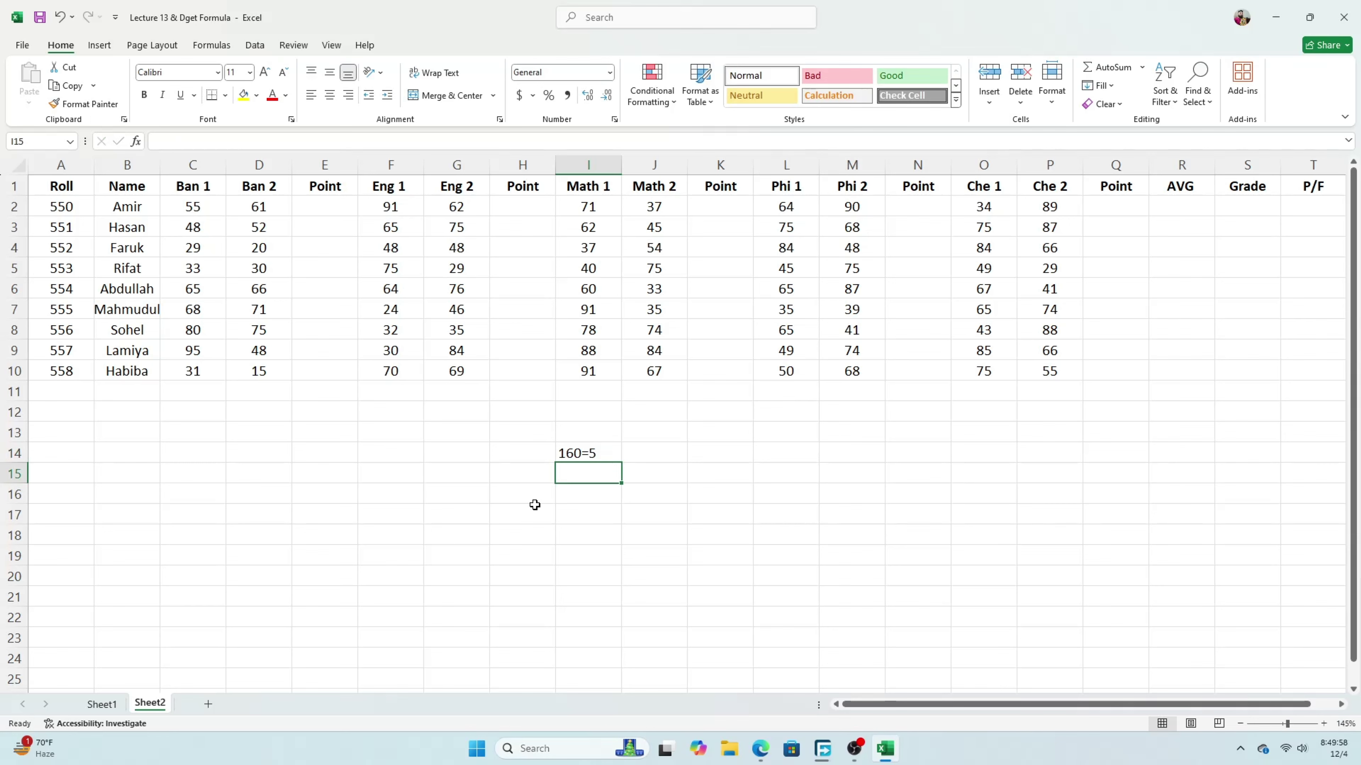
text(140=4)
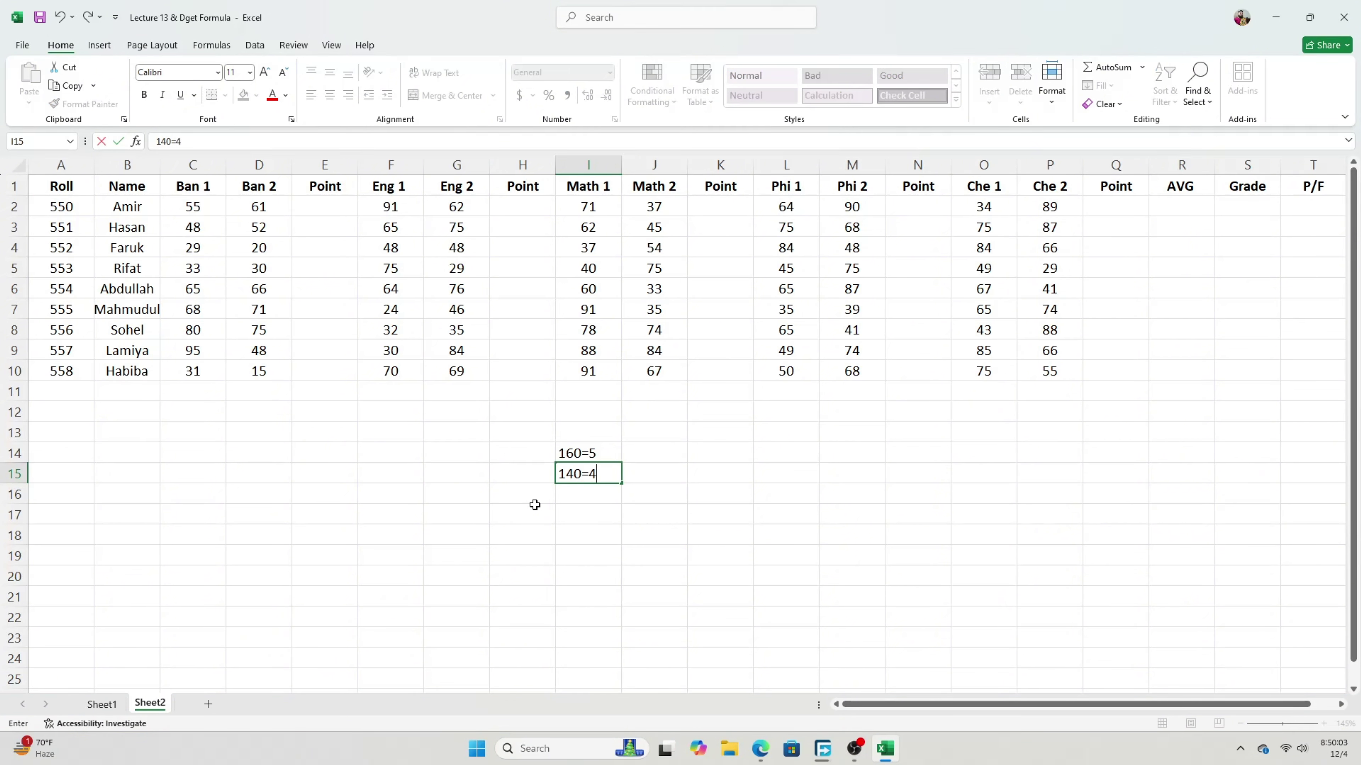
key(Return)
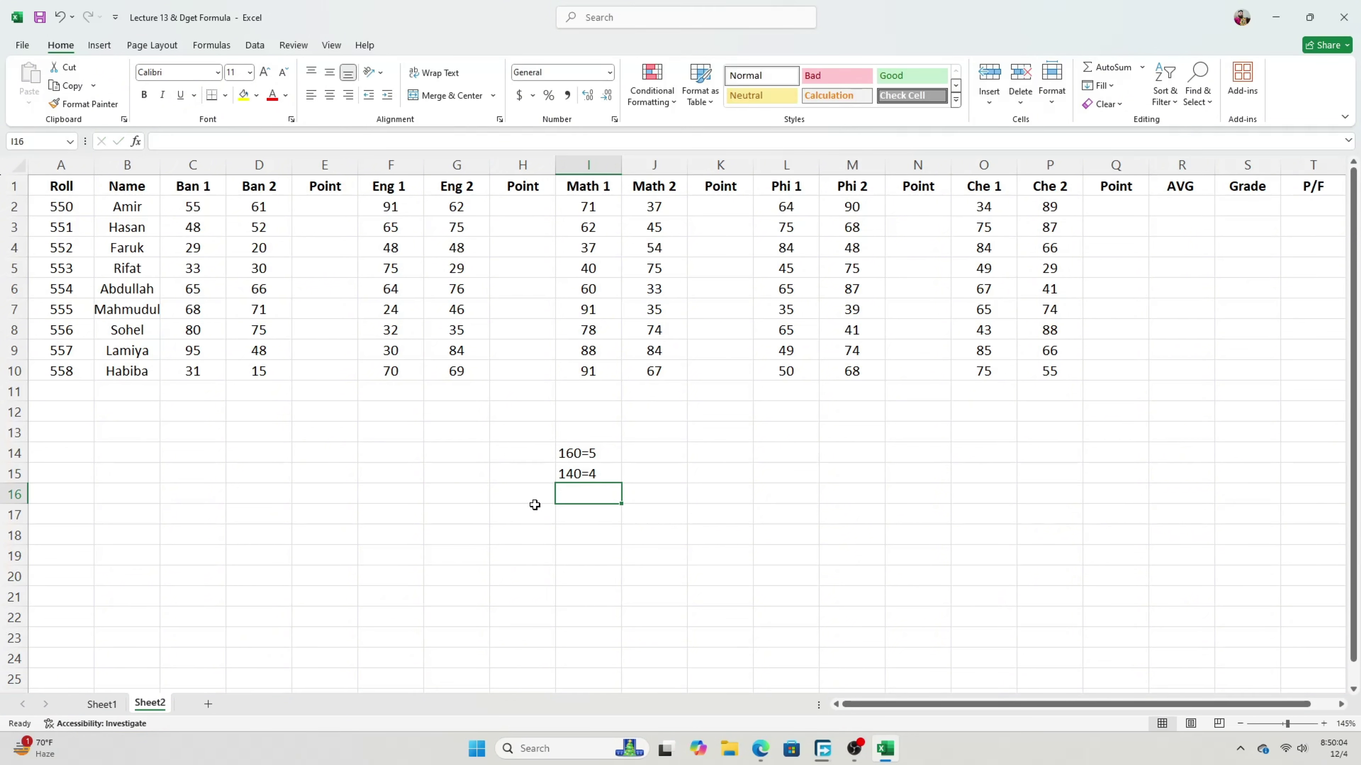
text(120=3.5)
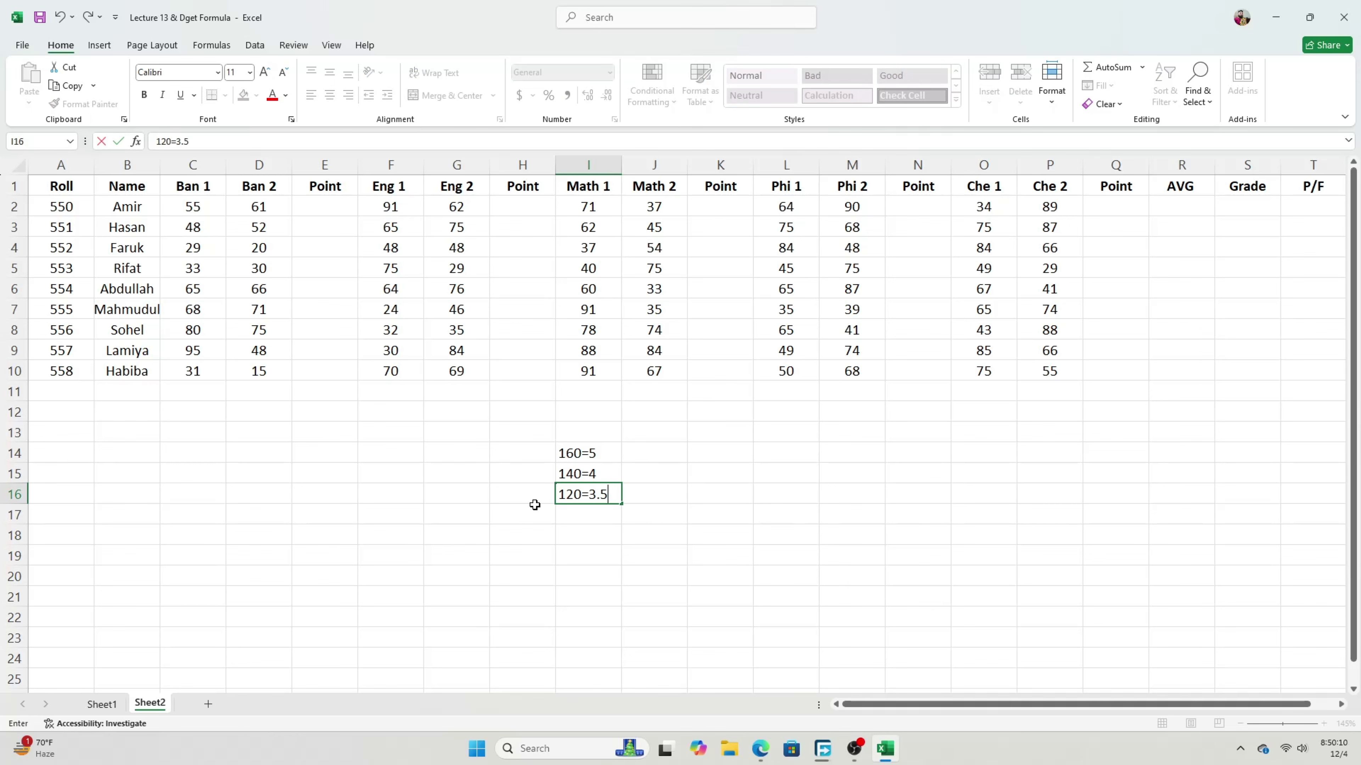
key(Return)
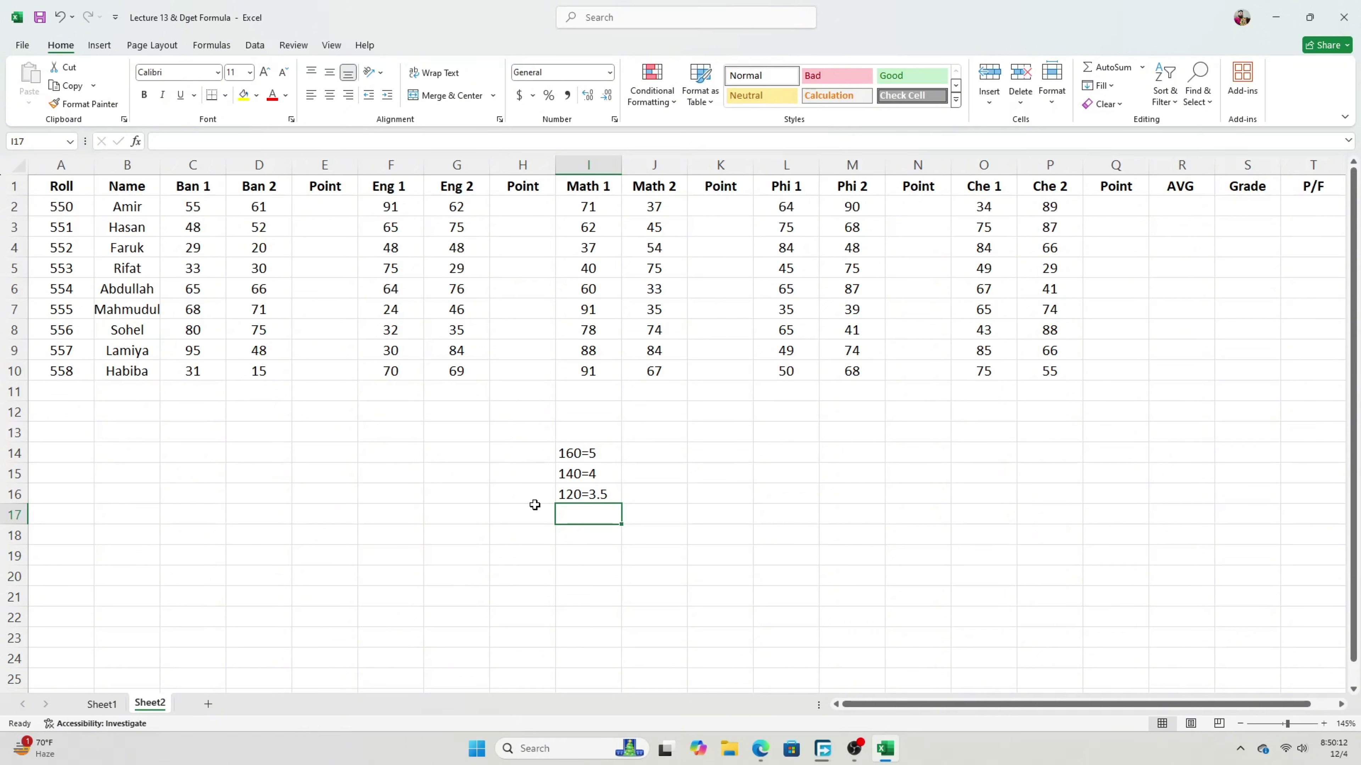
Complete the point scale in I17:I20 with 100=3, 80=2, 66=1.65 and 0
text(1)
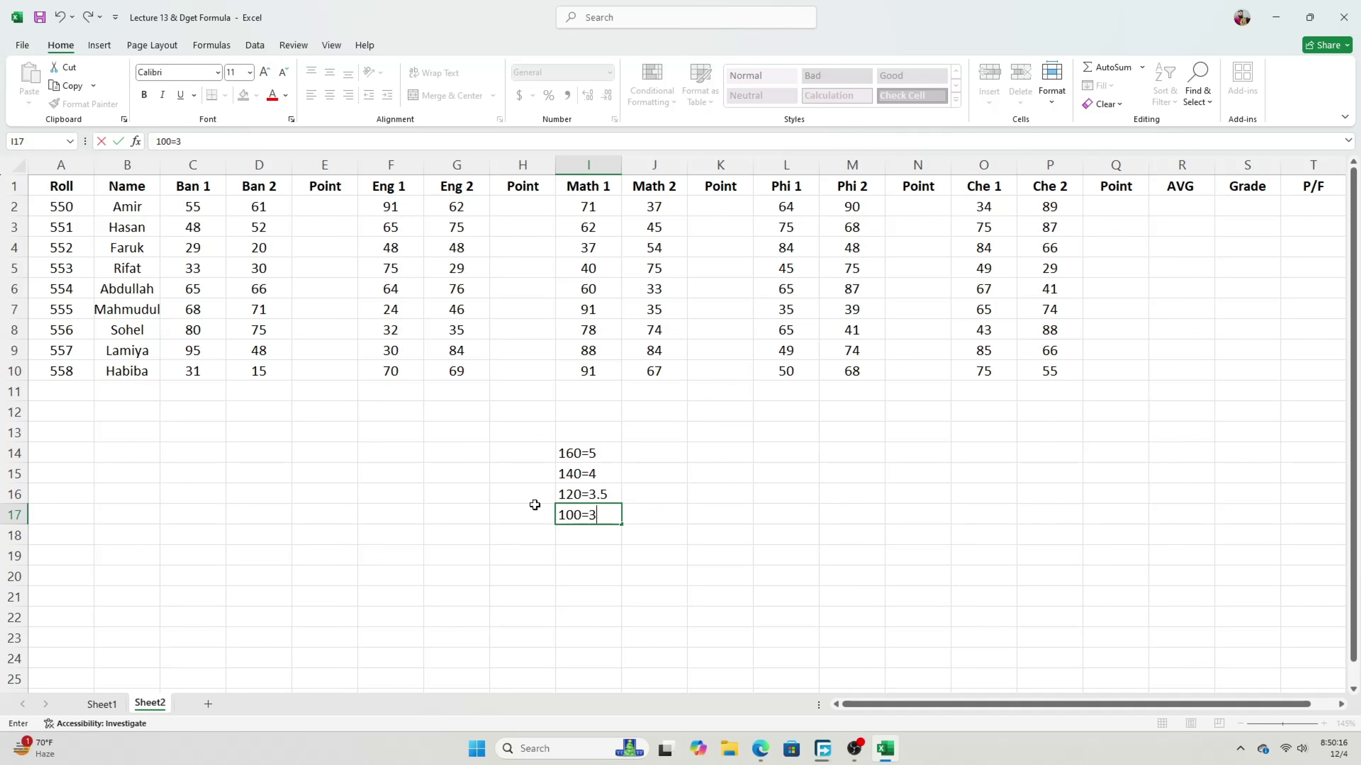
text(00=3)
key(Return)
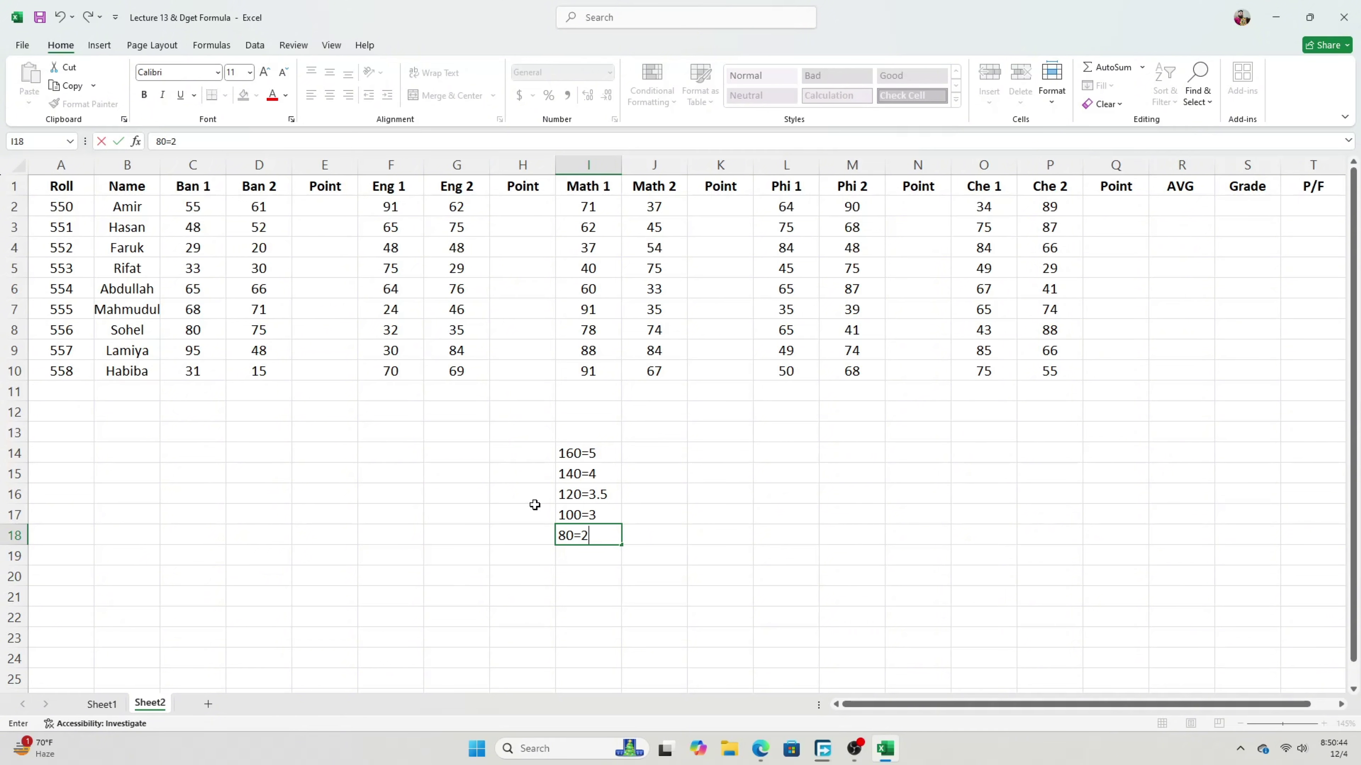
key(Return)
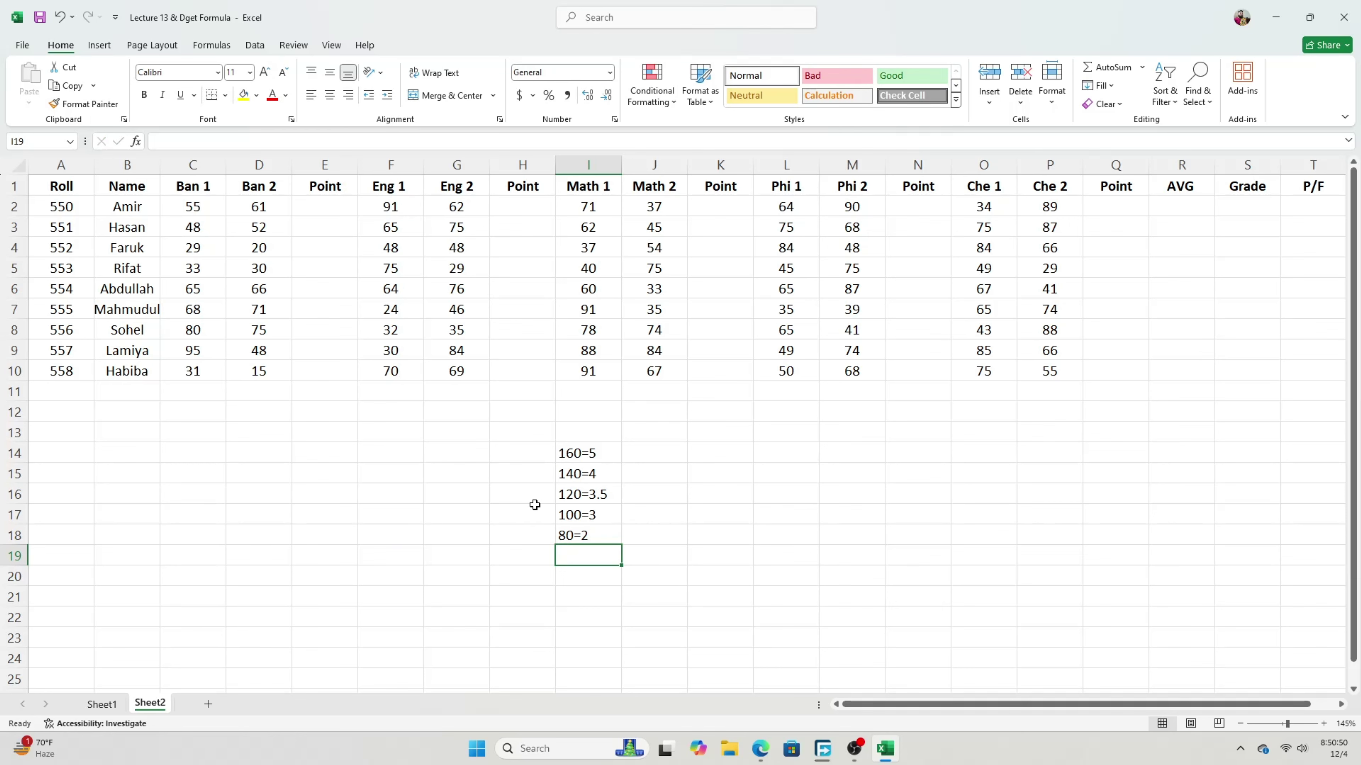
text(66=1.65)
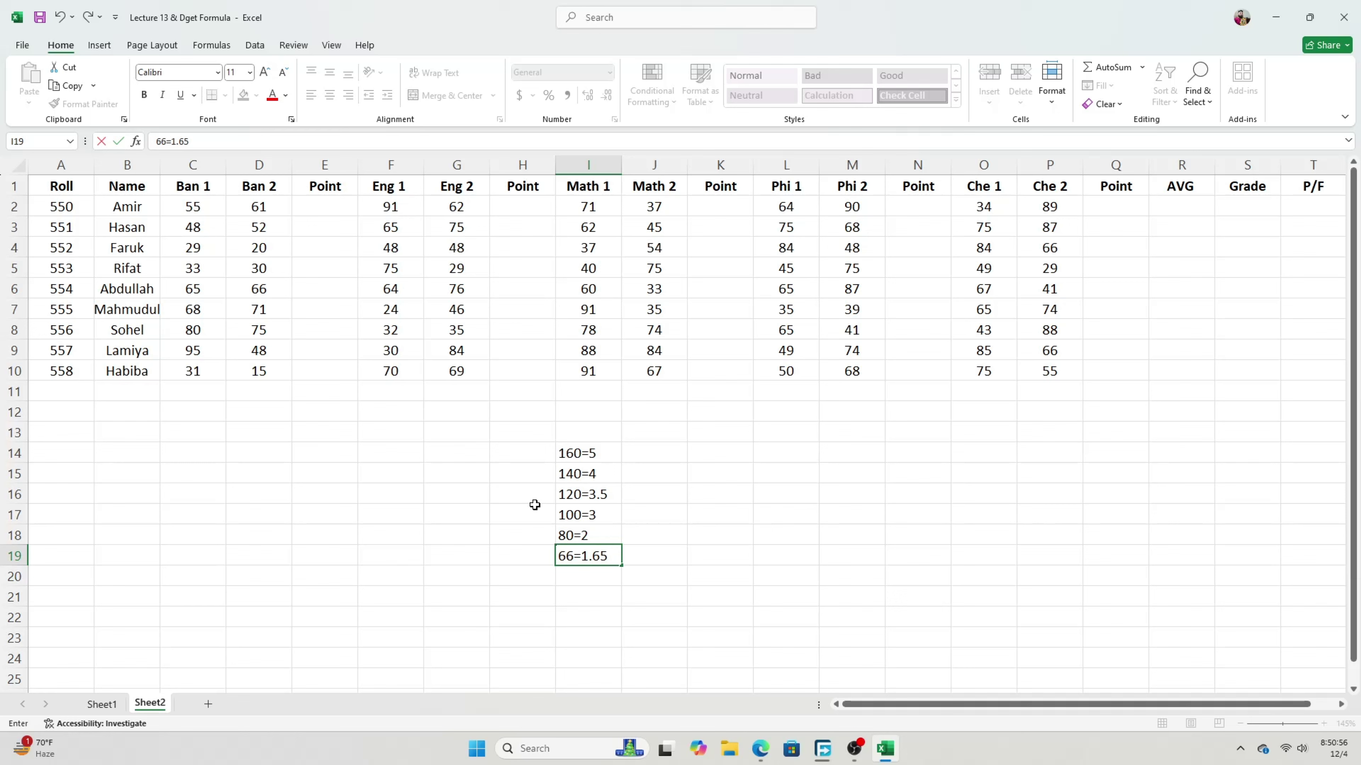
key(Return)
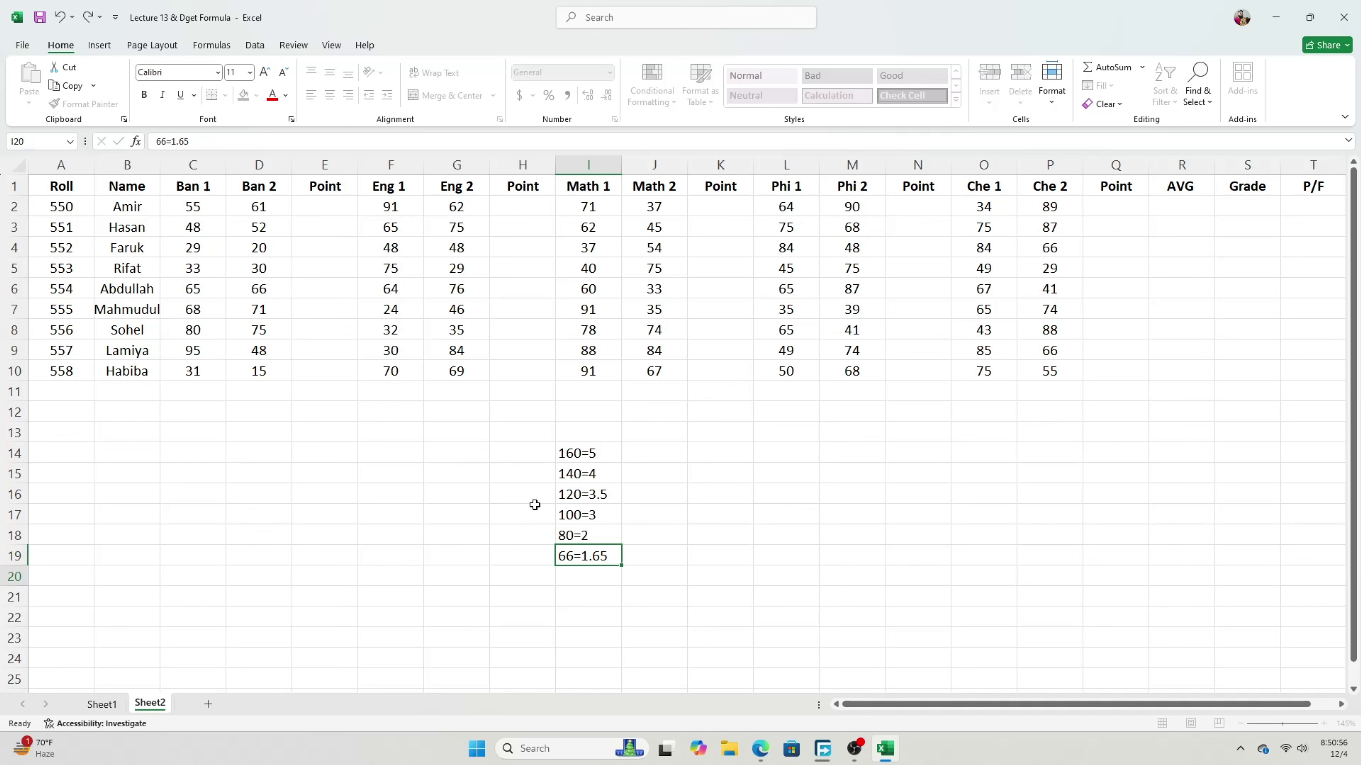
text(0)
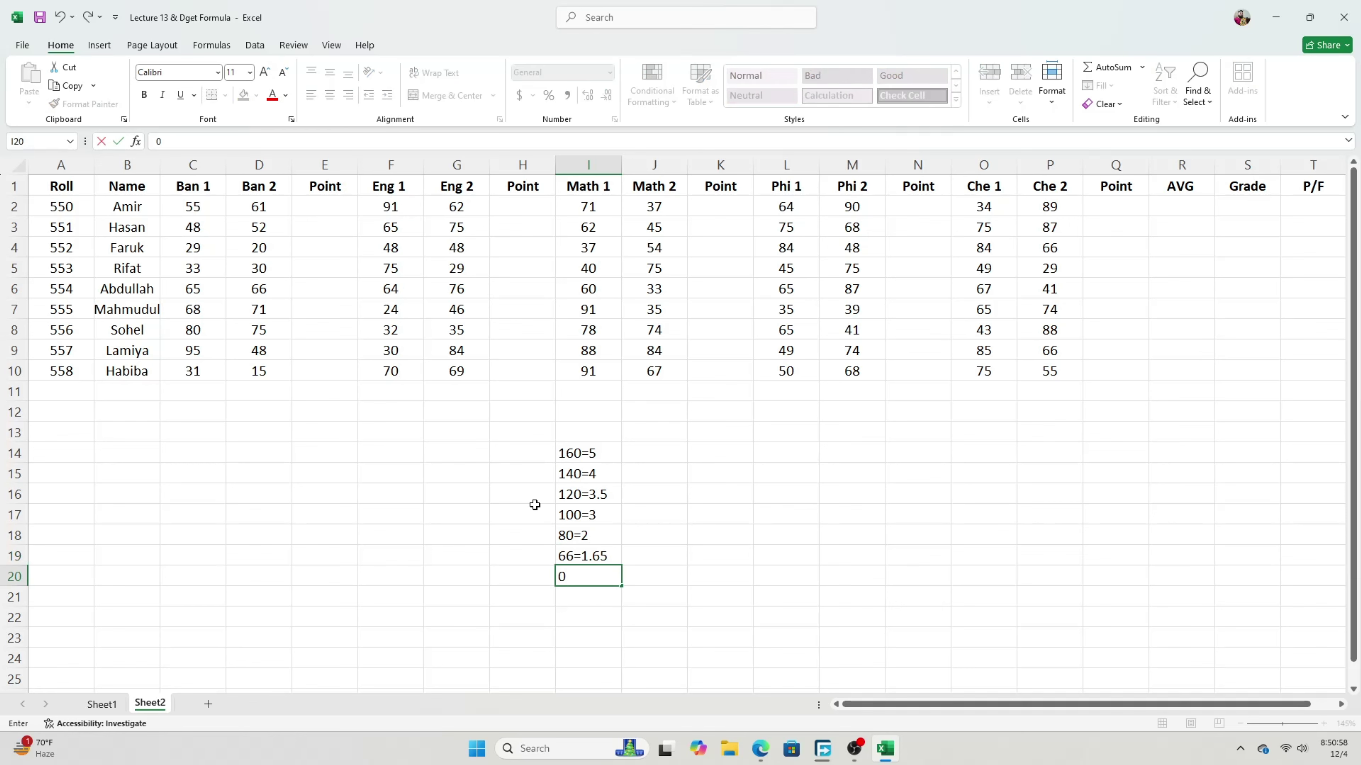
key(ctrl+Return)
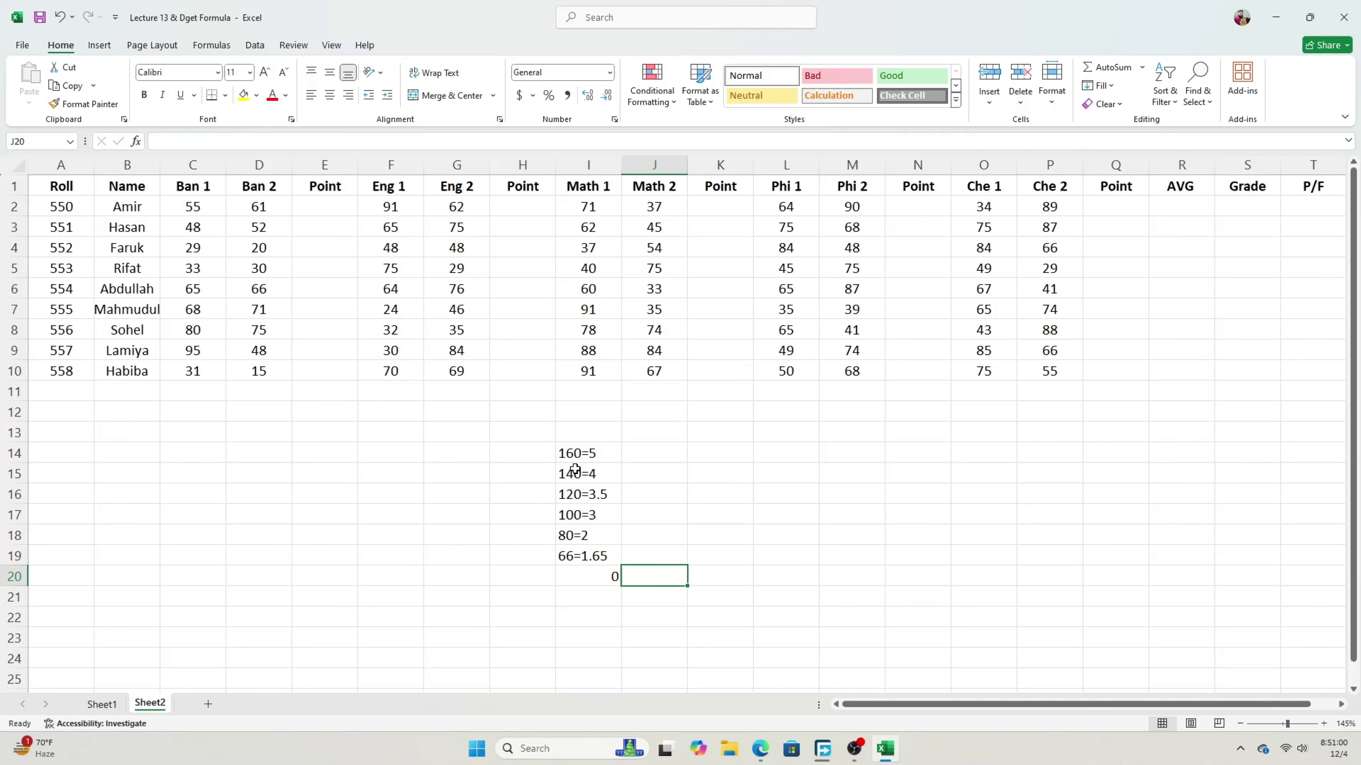
Apply all borders and a yellow fill to the point scale in I14:I20
drag(576, 455, 591, 577)
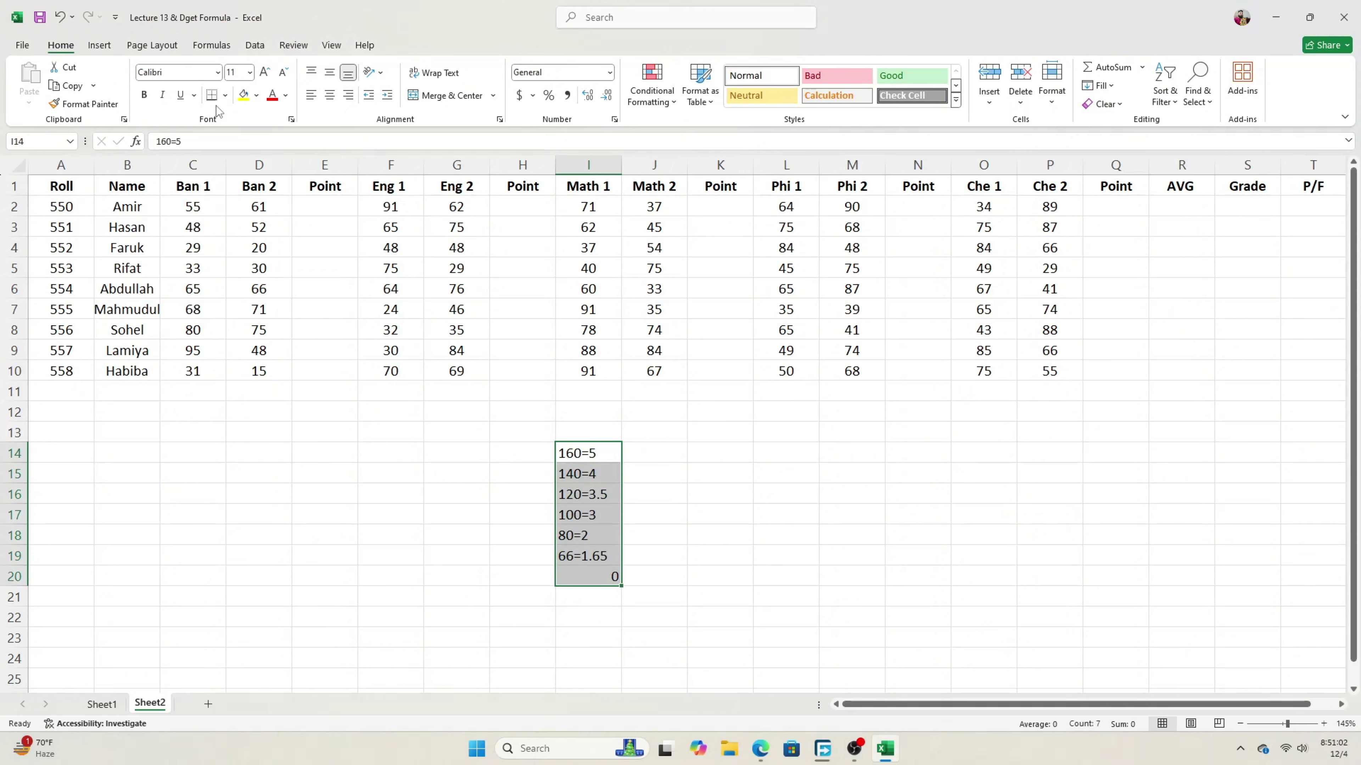
click(225, 95)
click(252, 237)
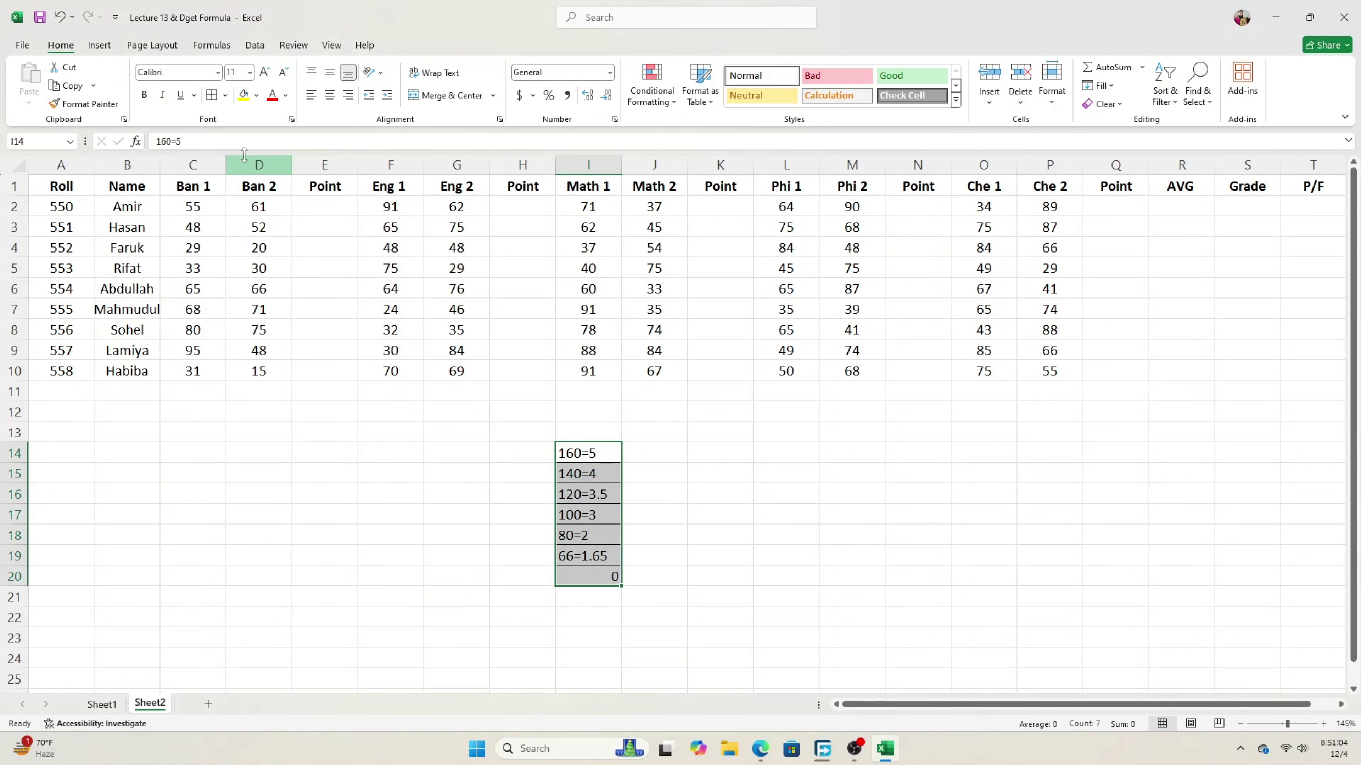
click(244, 95)
click(699, 453)
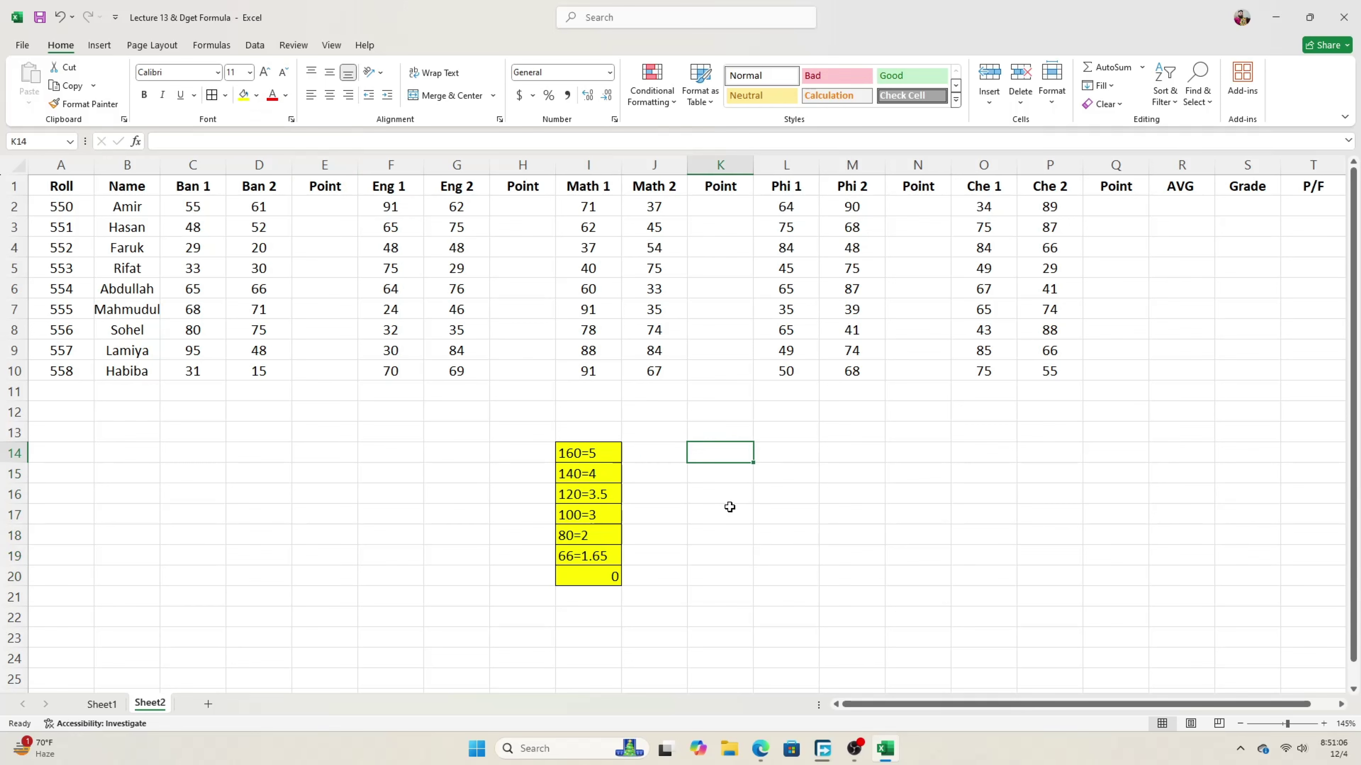
Examine how each rule in the I14:I20 scale turns the Ban 1 and Ban 2 marks into values for the Point column
click(589, 456)
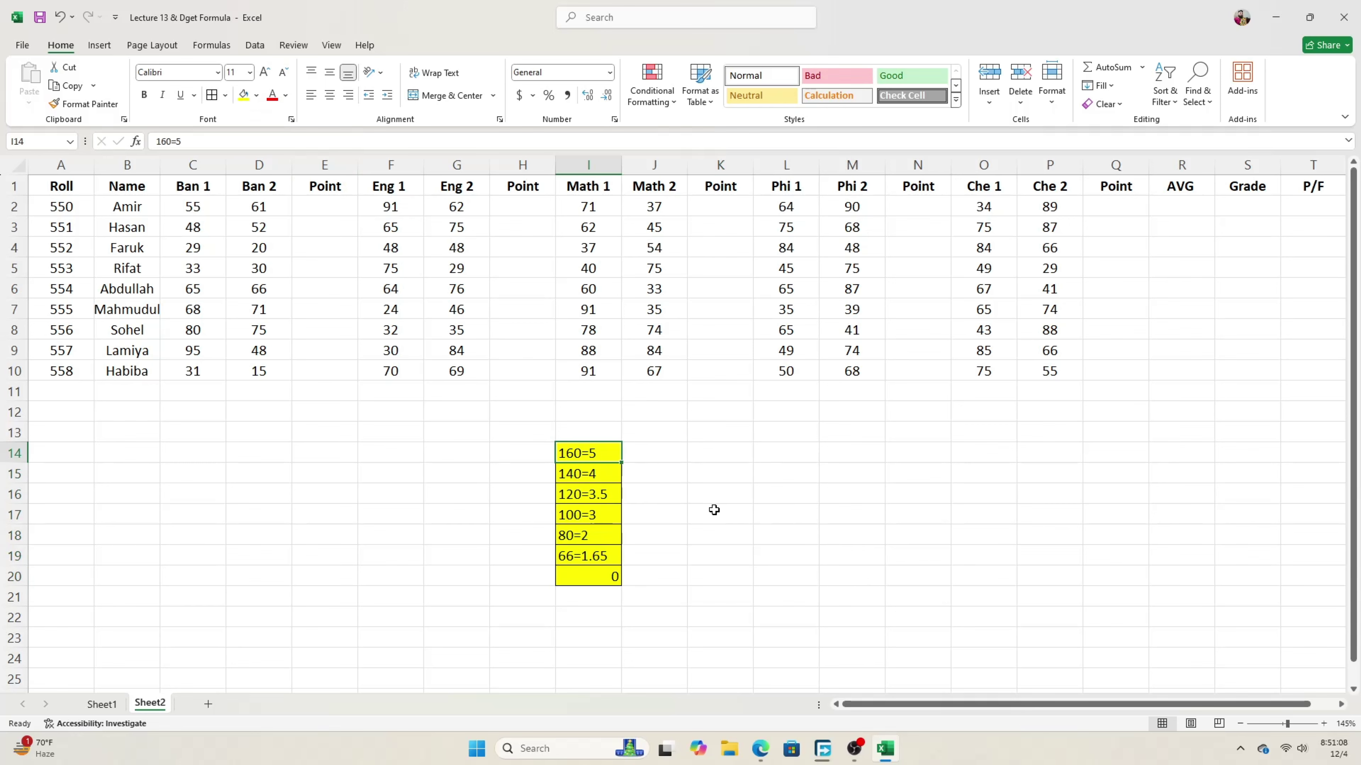
drag(190, 206, 256, 368)
click(563, 456)
drag(325, 210, 343, 375)
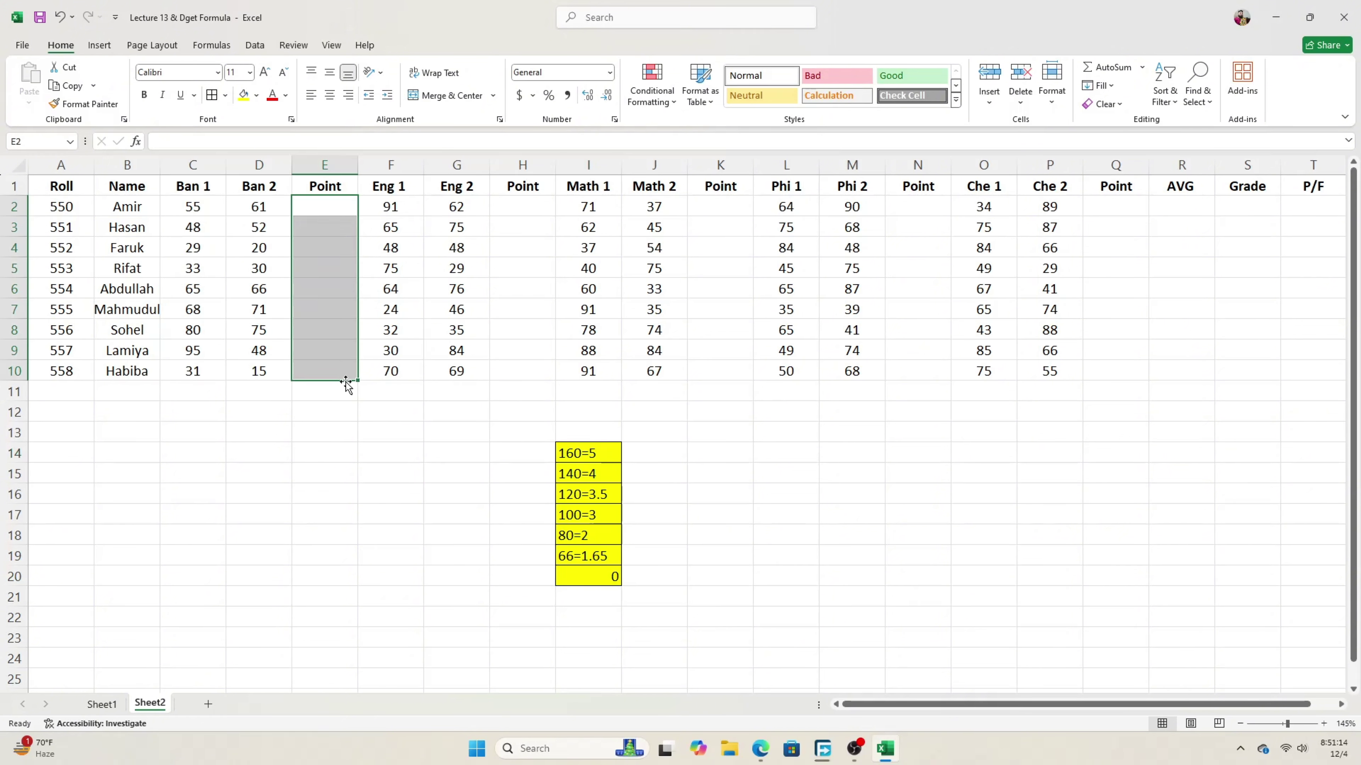
click(577, 476)
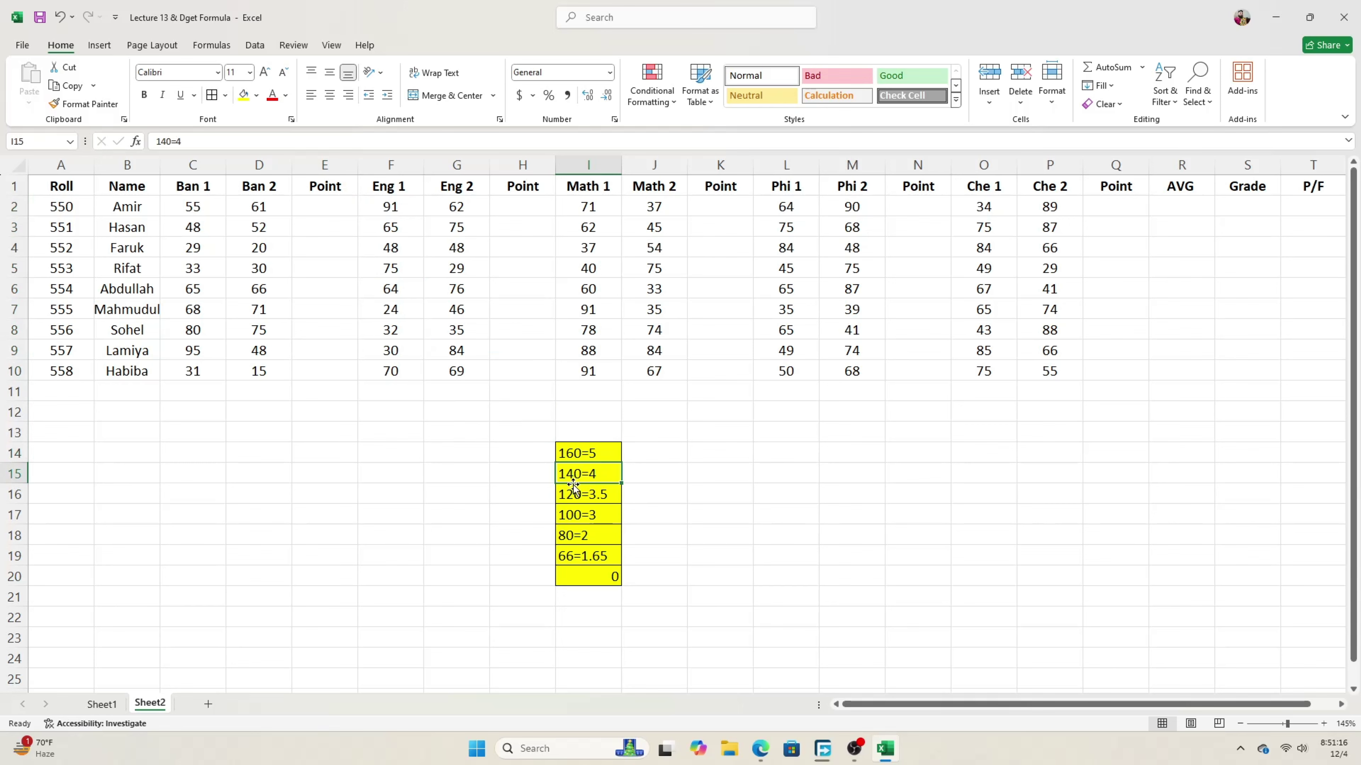
click(572, 499)
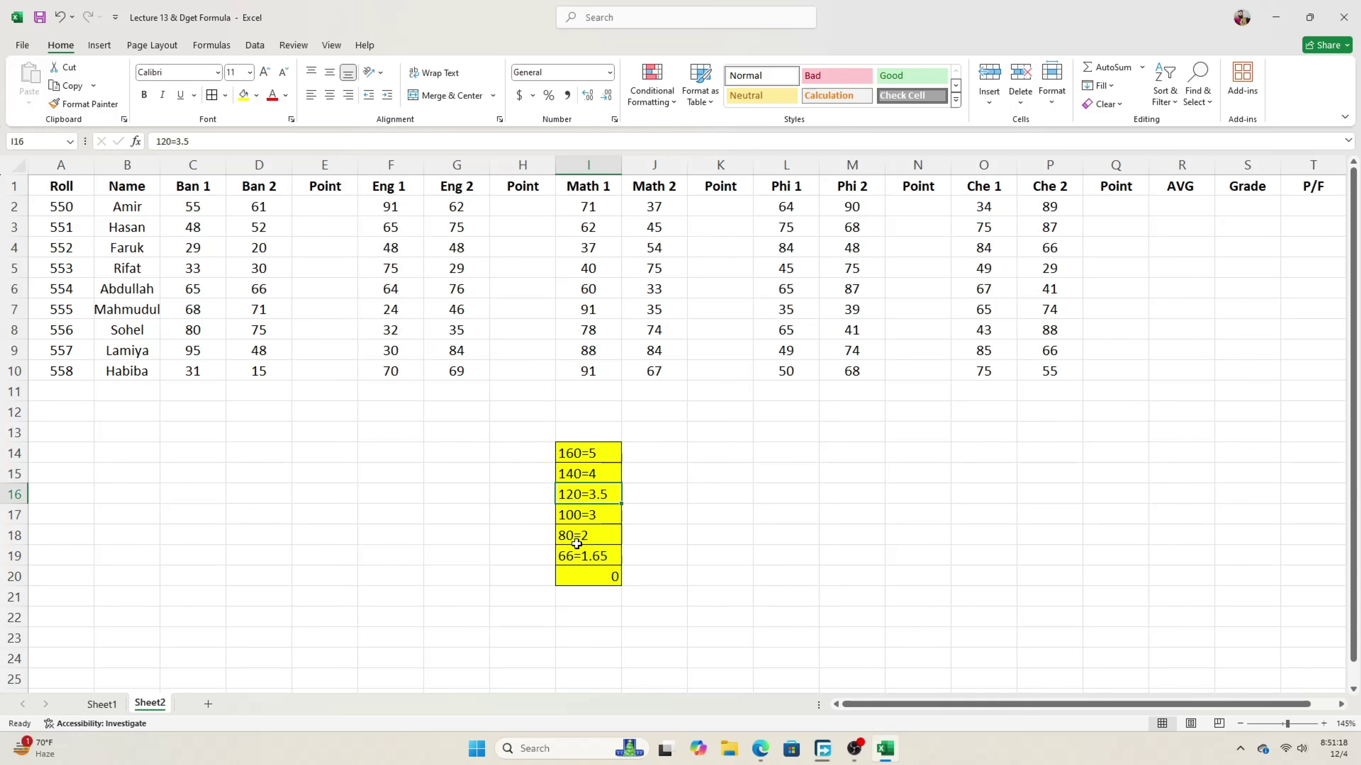
click(586, 521)
click(570, 536)
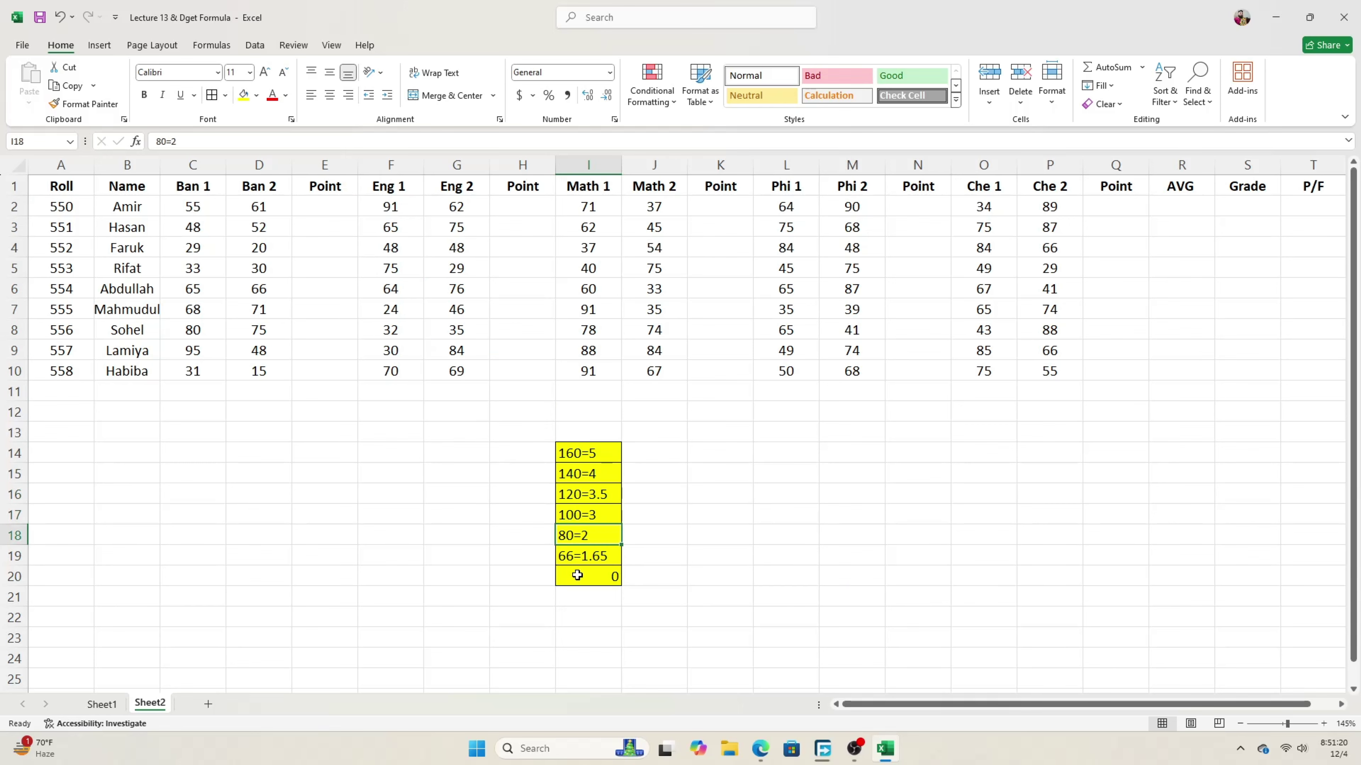
click(573, 559)
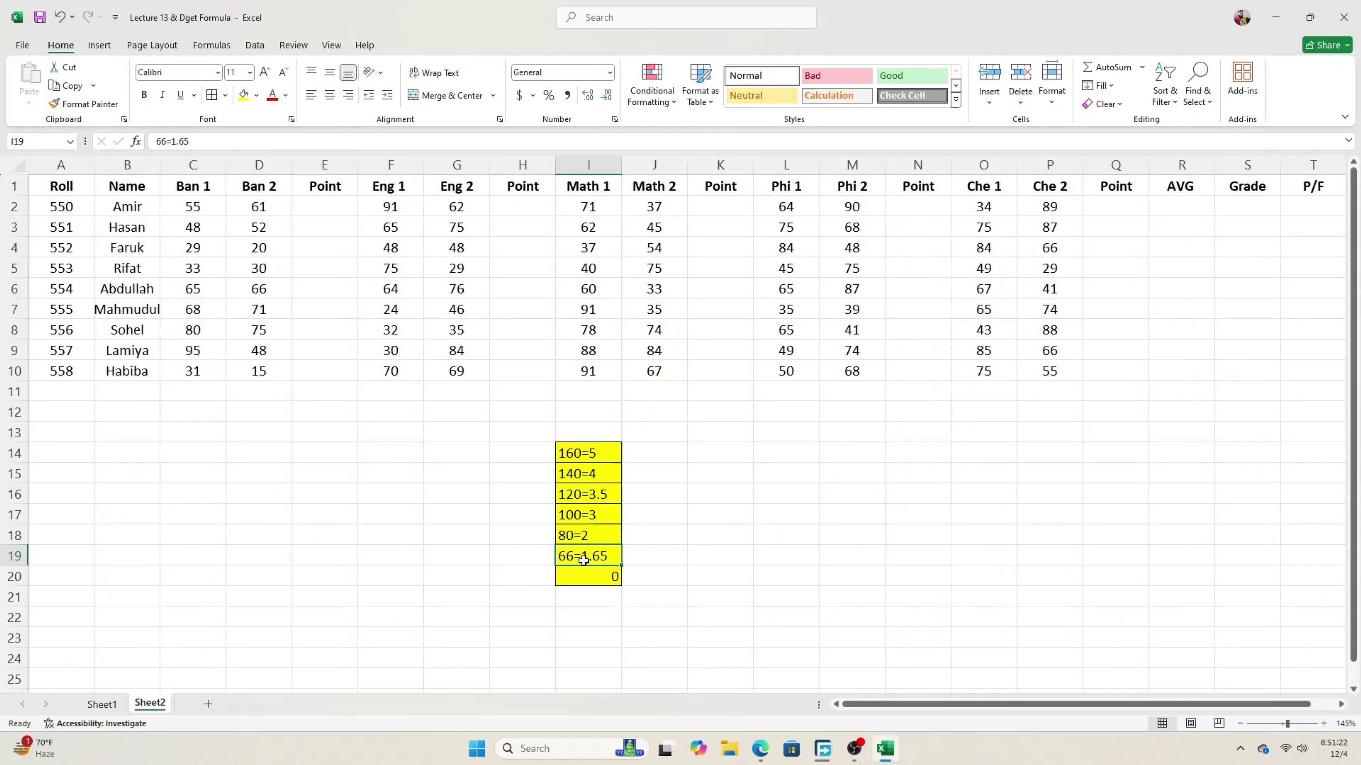
click(601, 583)
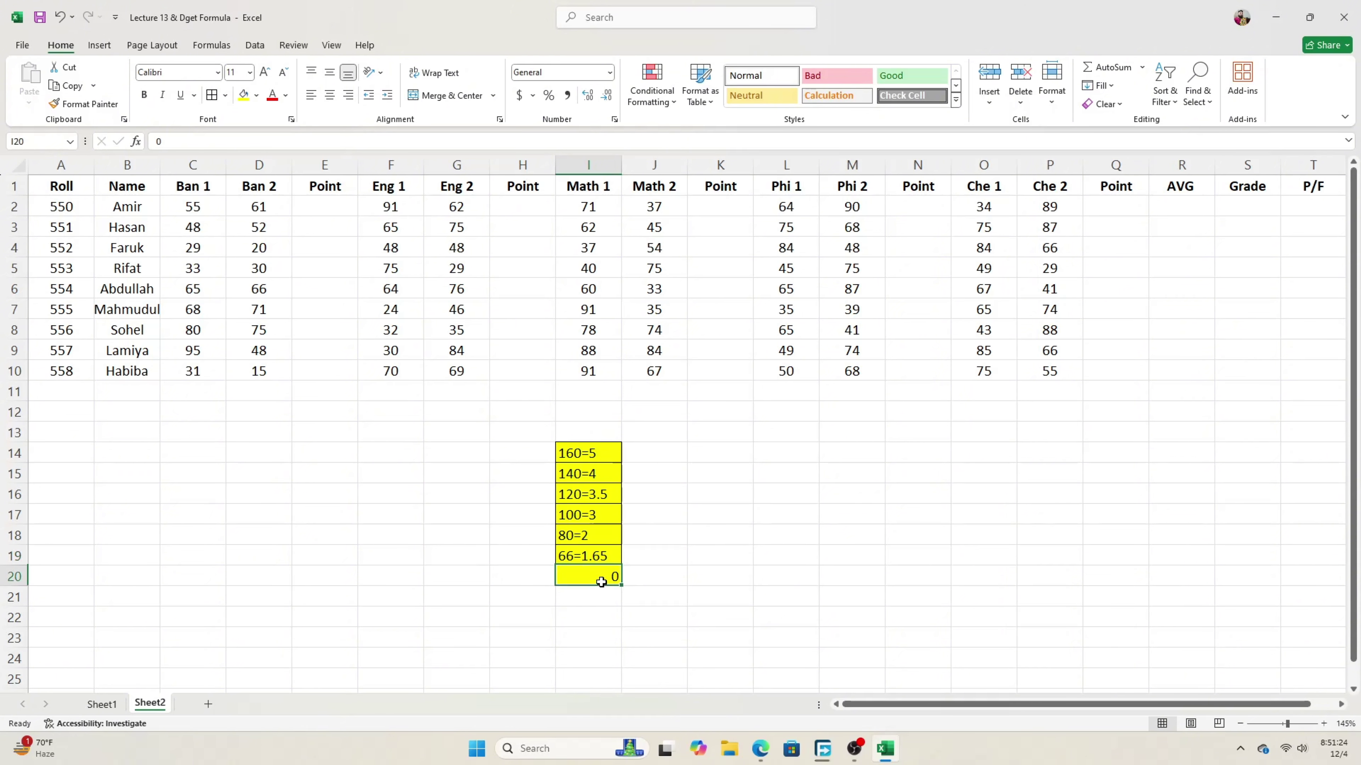
click(714, 538)
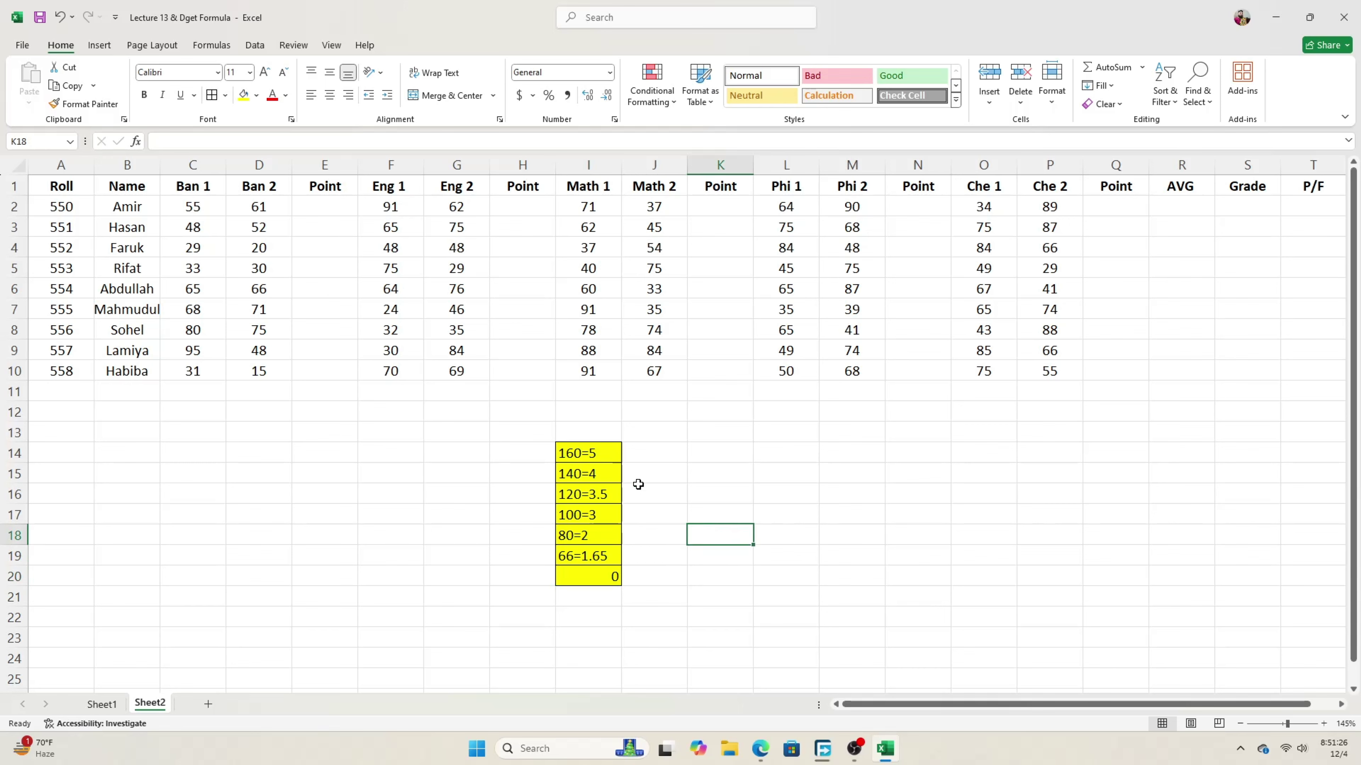
drag(594, 457, 589, 579)
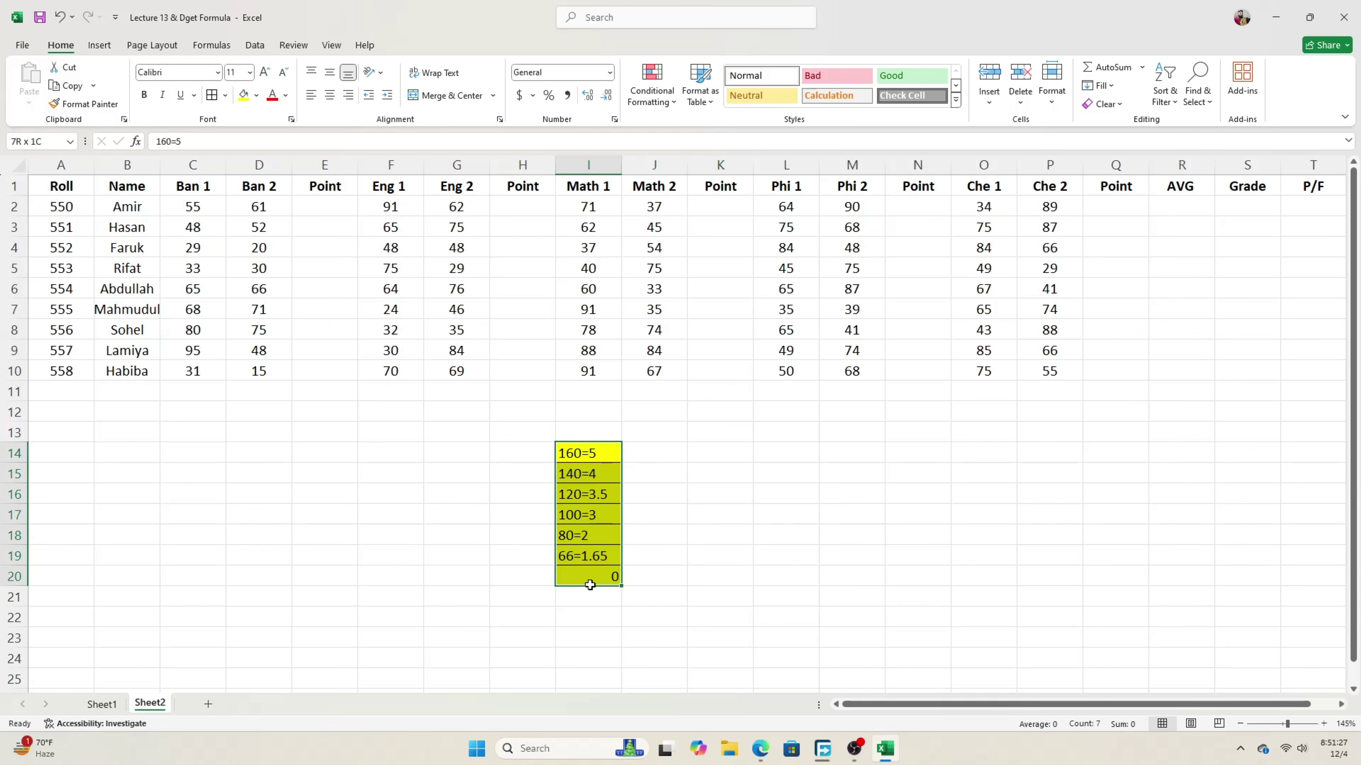
click(327, 204)
Label the yellow scale by entering Point in H14
click(520, 453)
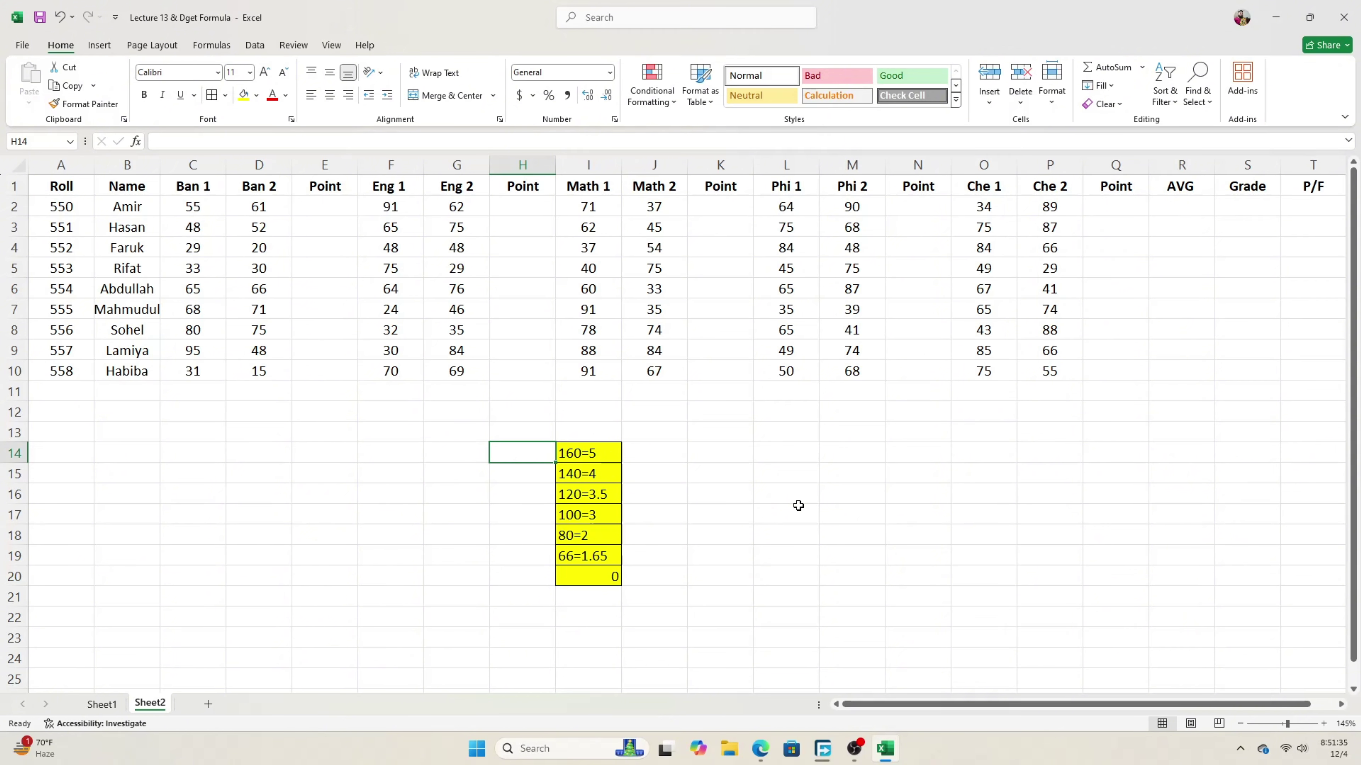
text(Point)
key(Right)
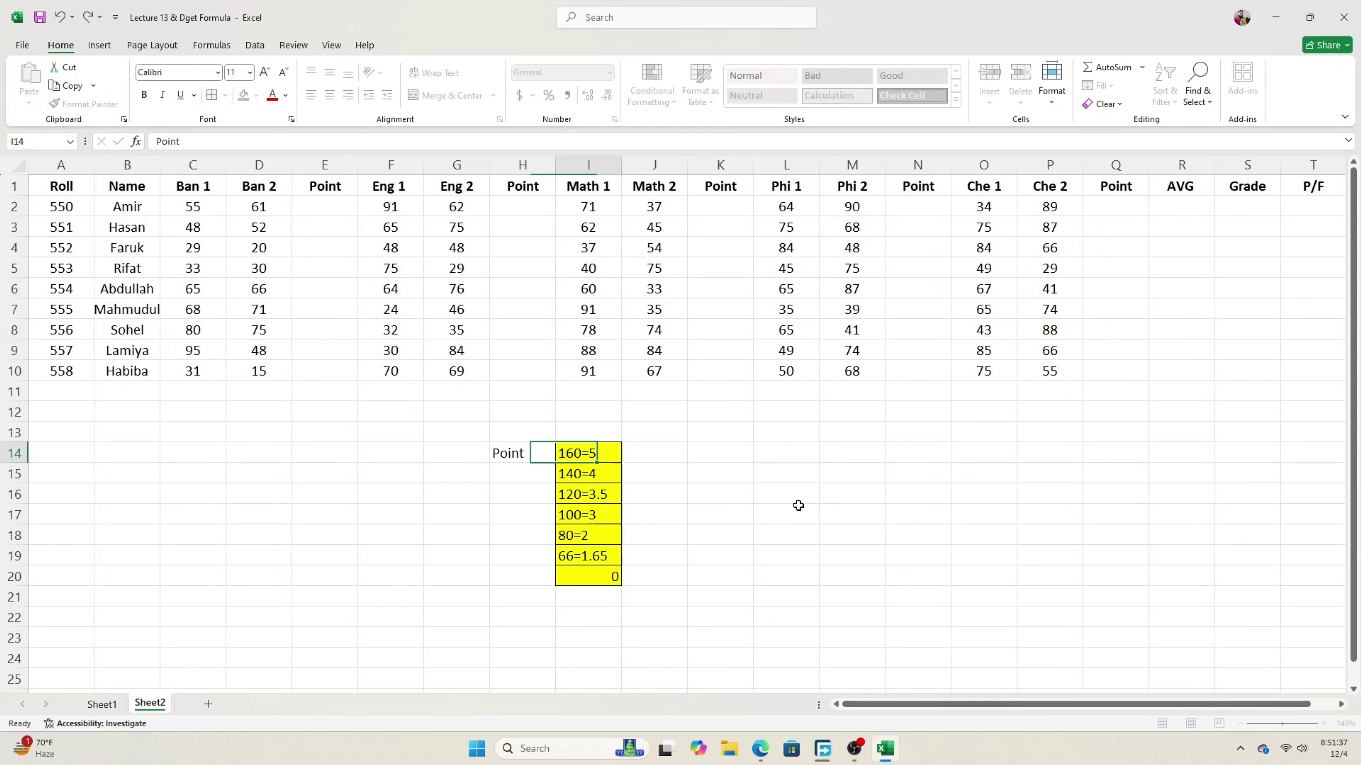
key(Right)
key(Right)
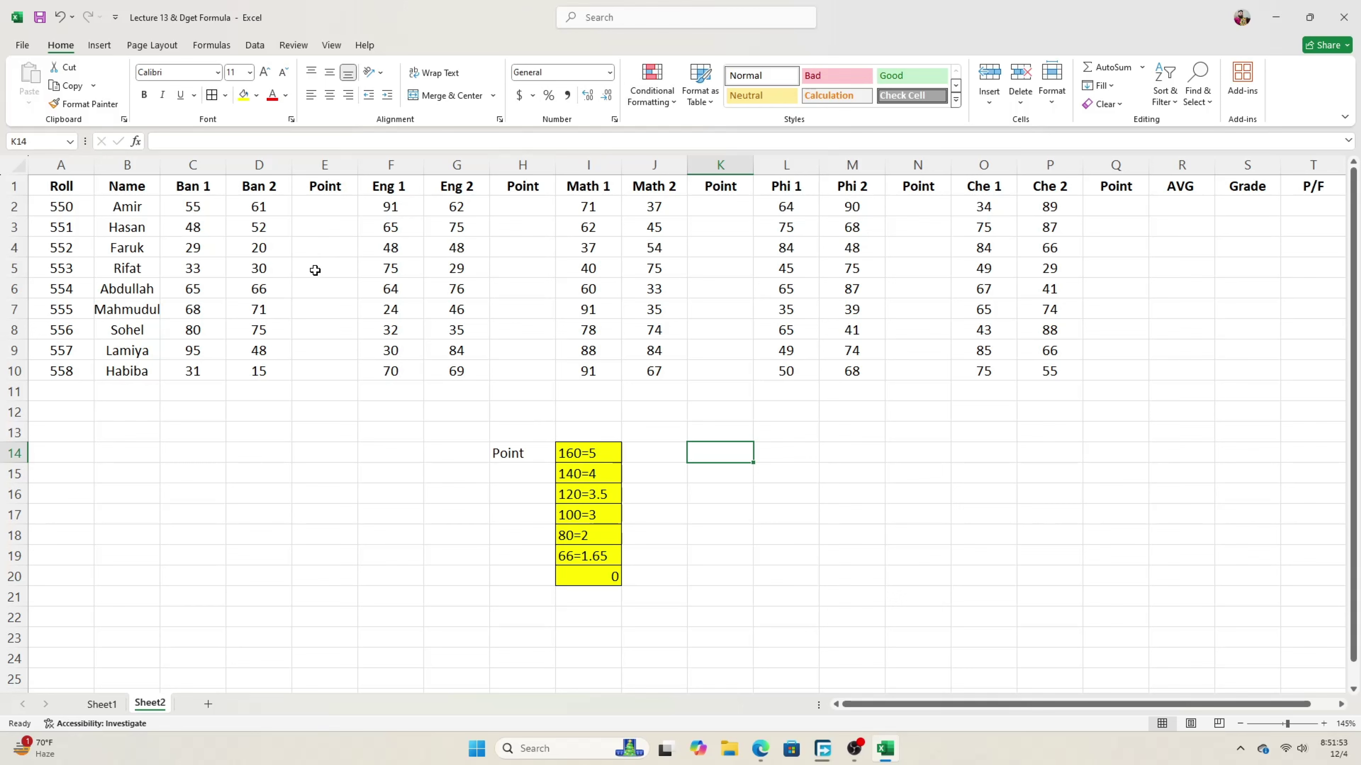
Review the subject Point columns the scale applies to, and the AVG cell R2
drag(332, 203, 352, 394)
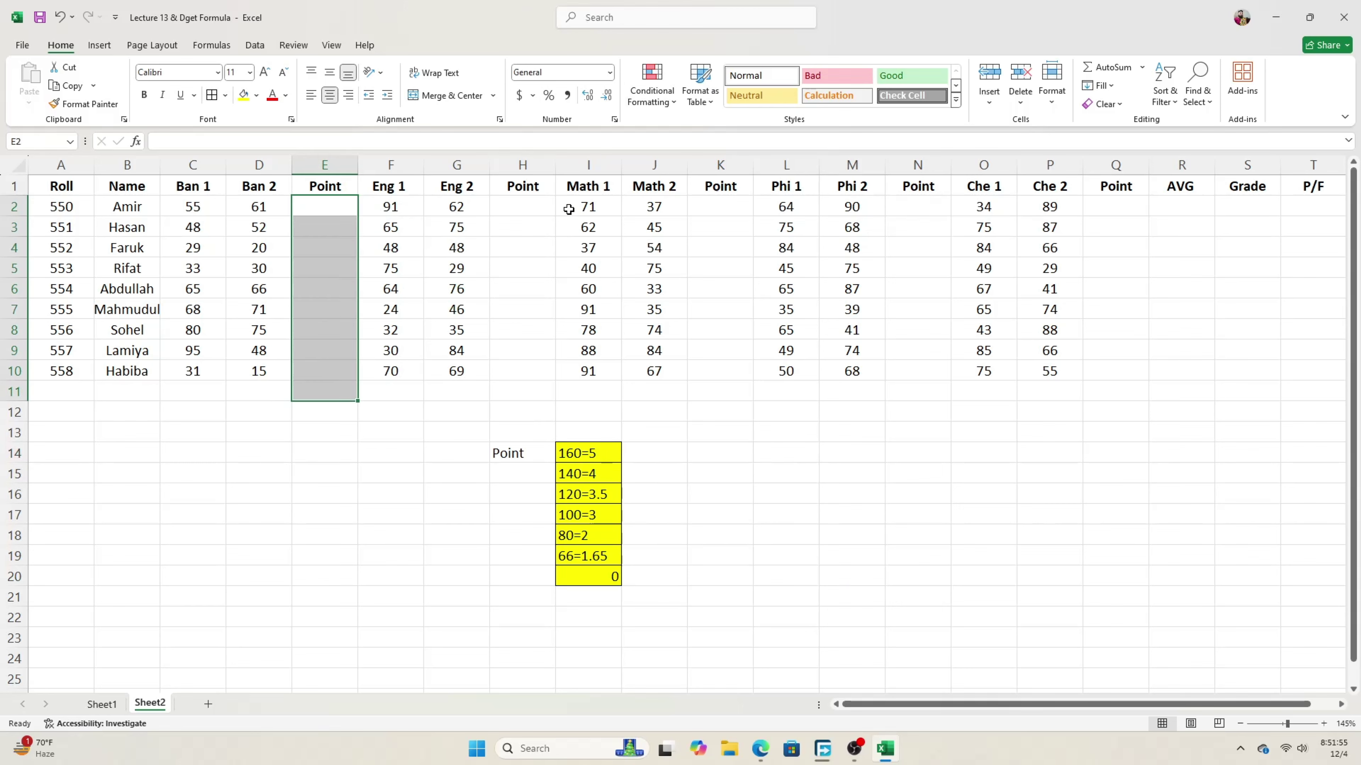
drag(544, 204, 571, 349)
drag(745, 203, 762, 383)
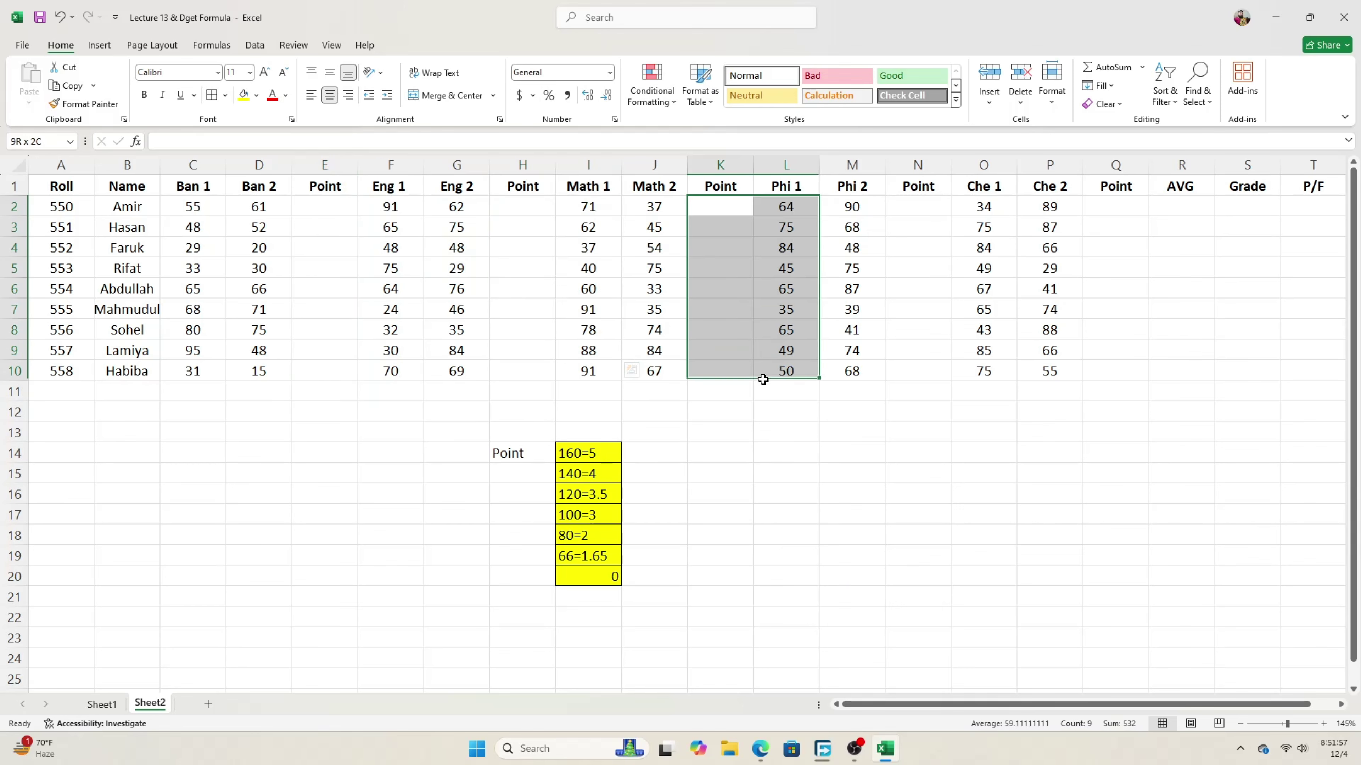
click(927, 211)
click(1132, 203)
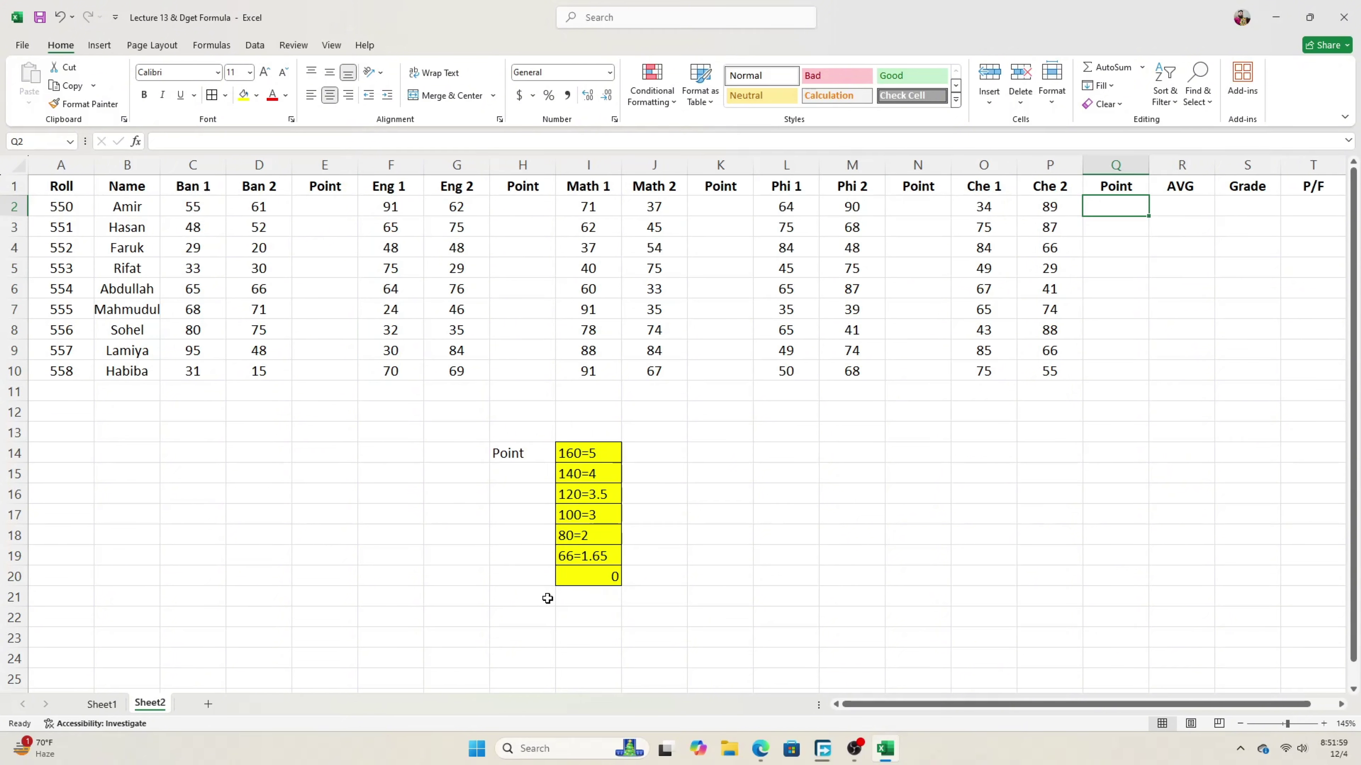
click(1198, 208)
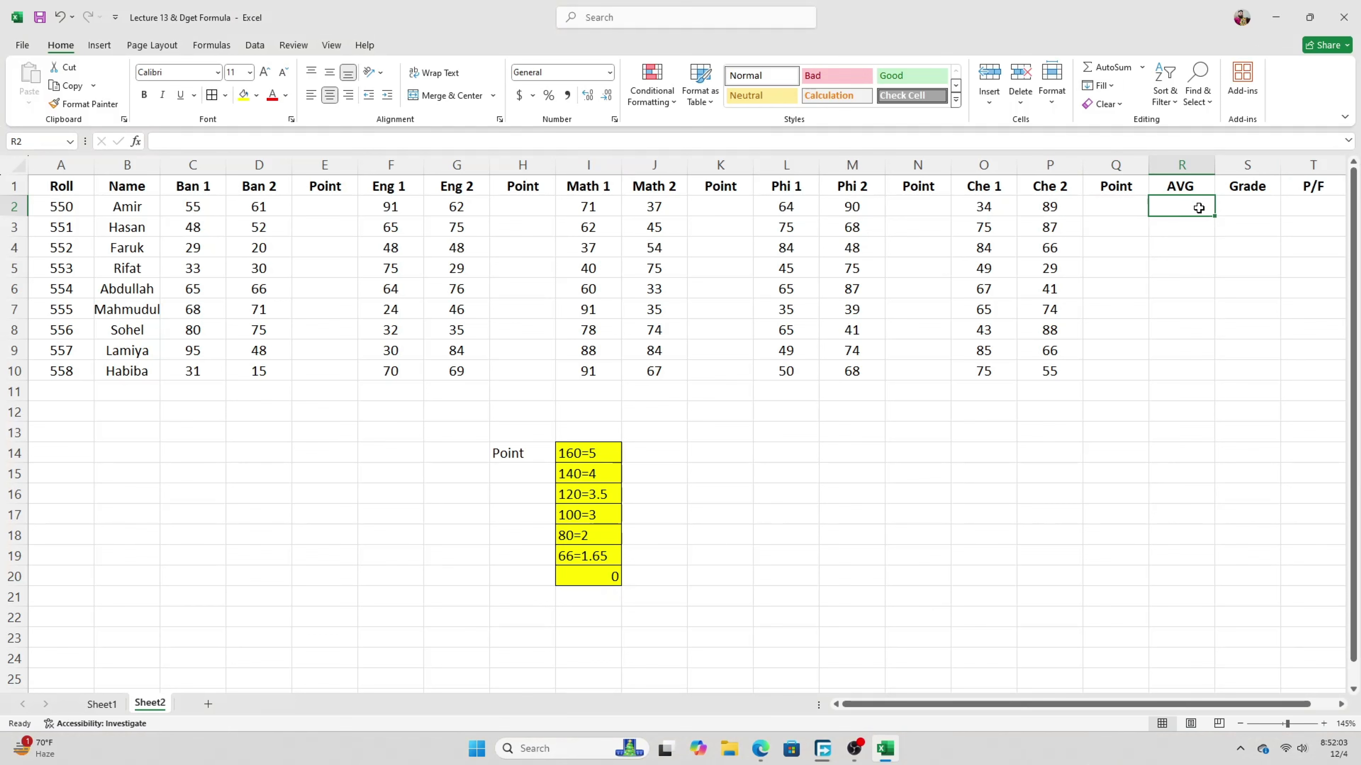
click(733, 462)
key(ctrl+g)
text(a)
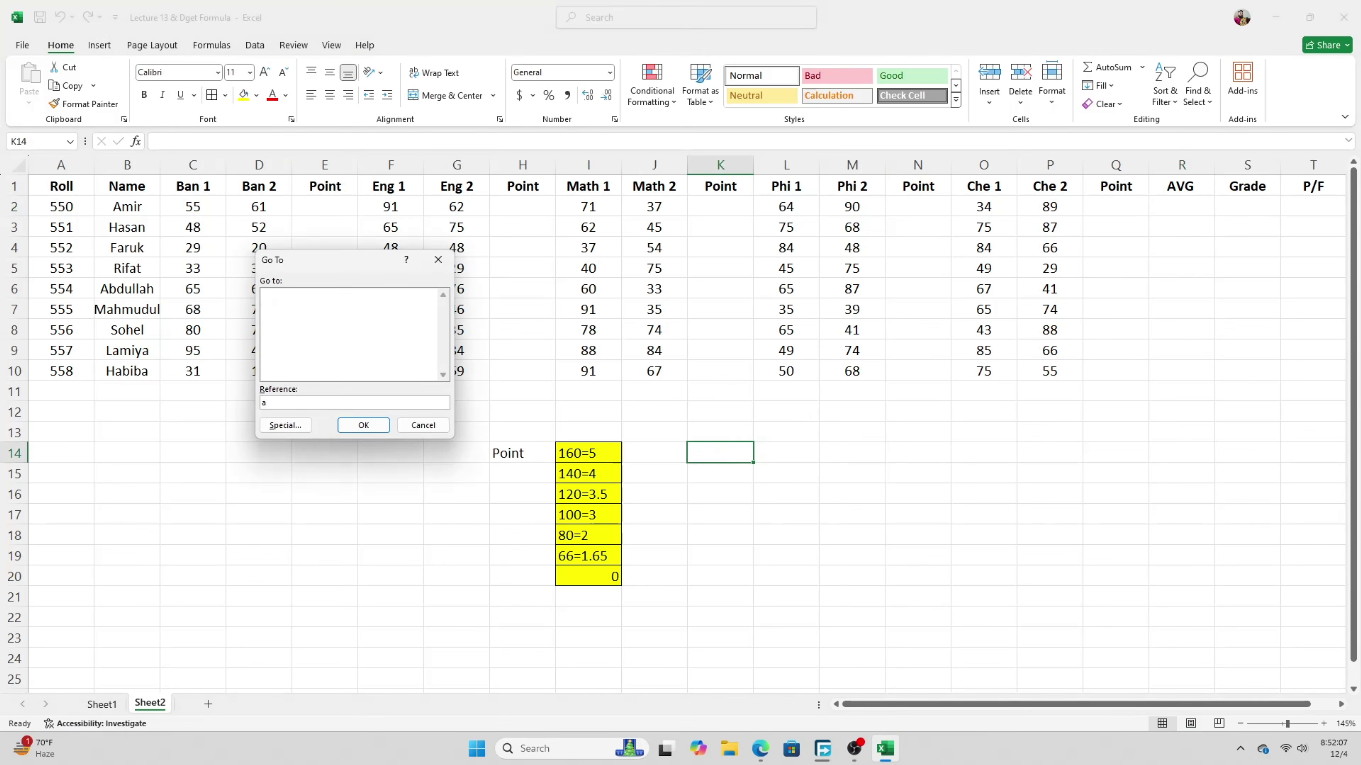
text(de)
click(423, 424)
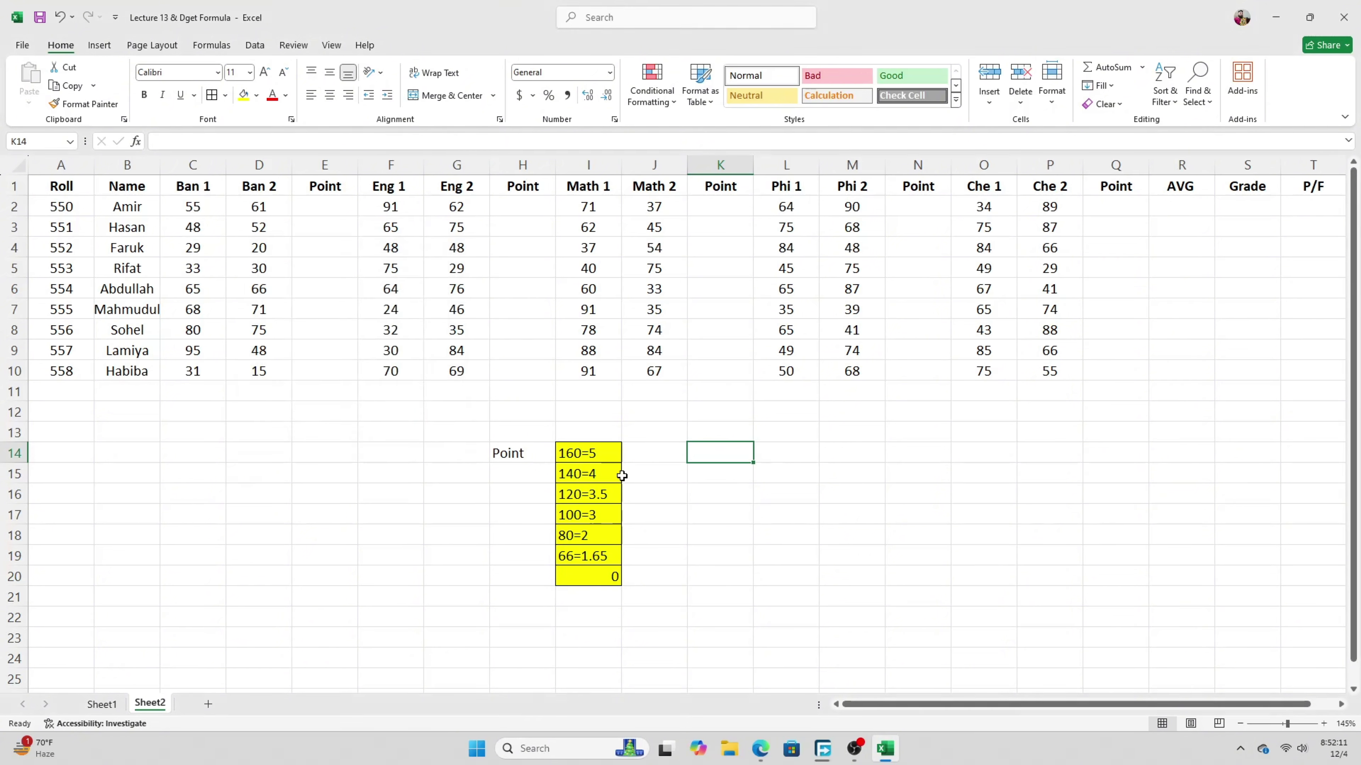
Label the second scale by entering Grade in K14
click(739, 493)
click(718, 461)
text(Grade)
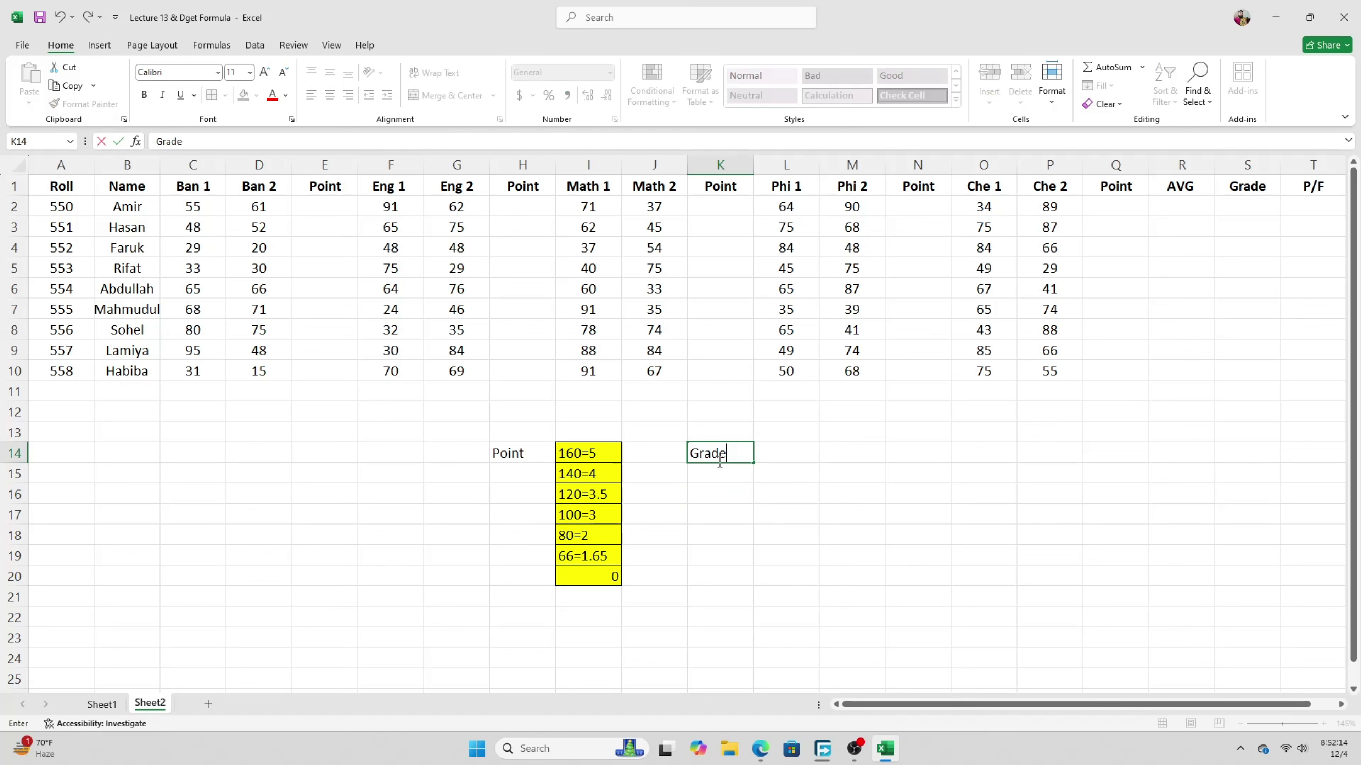
key(Tab)
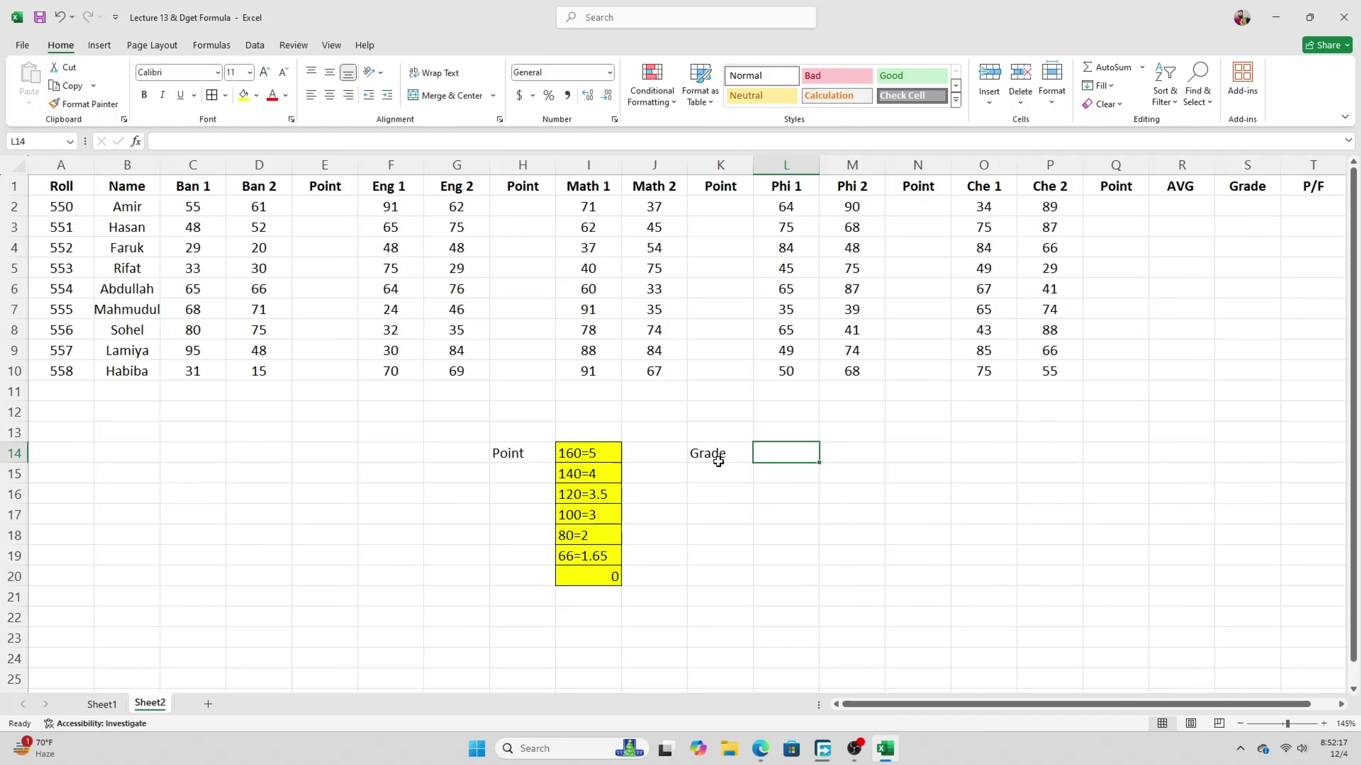
Enter the first grade rules 5=A+, 4=A and 3.5=A- in L14:L16 beside the Grade label
text(5)
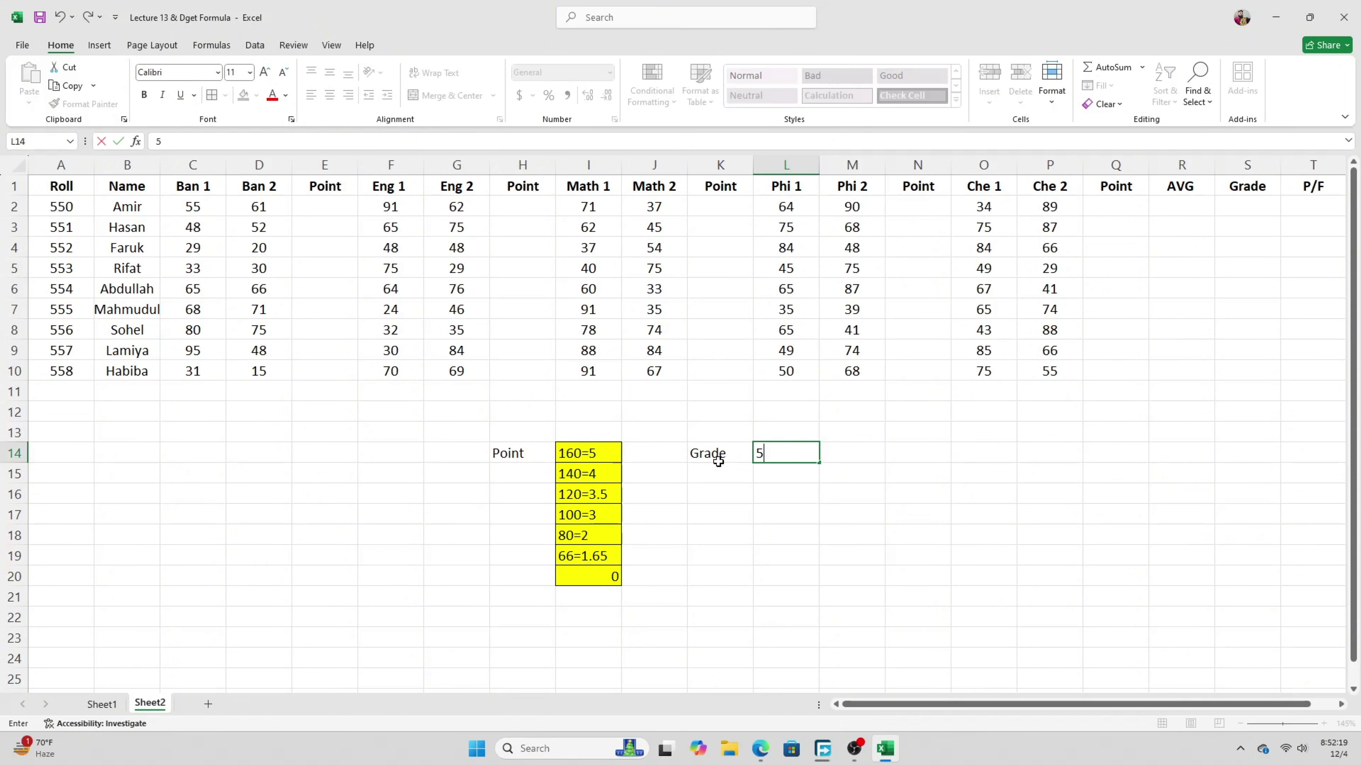
text(=A+)
key(Return)
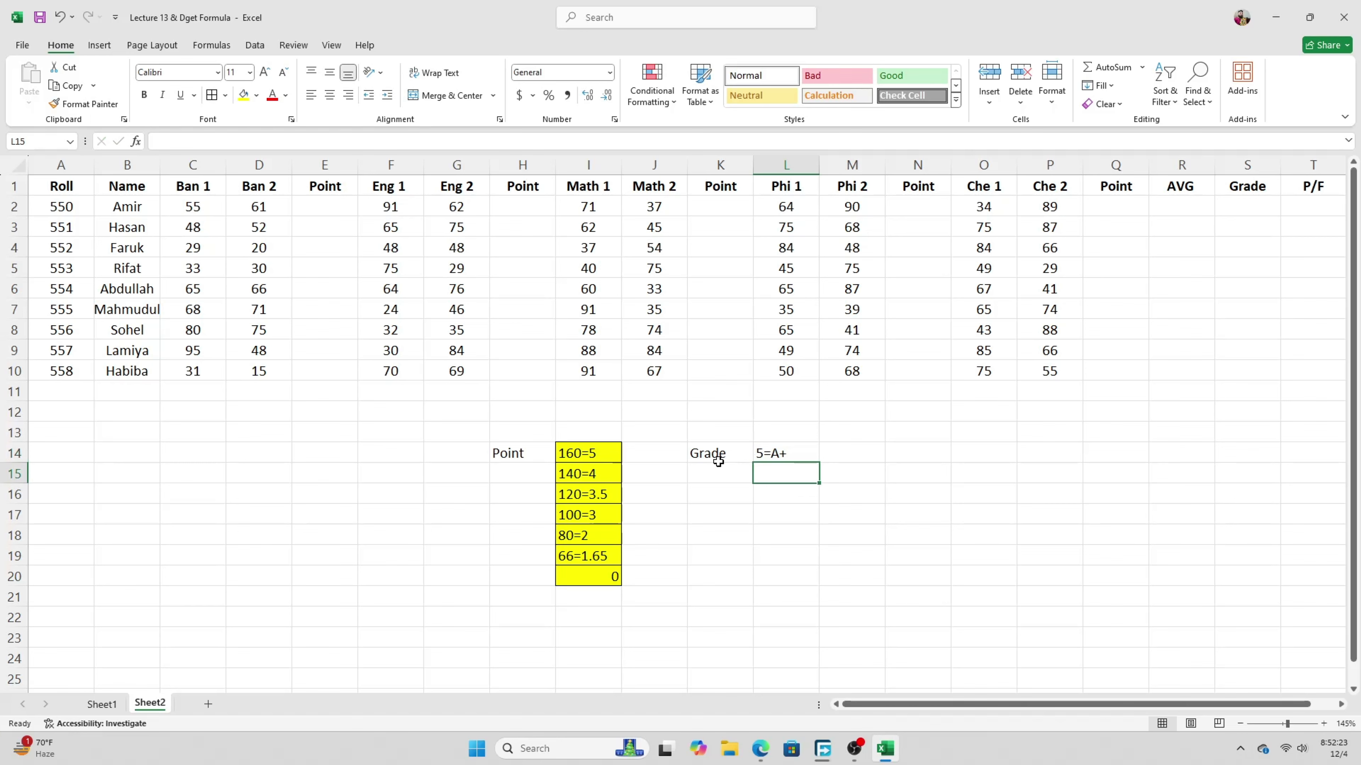
text(4)
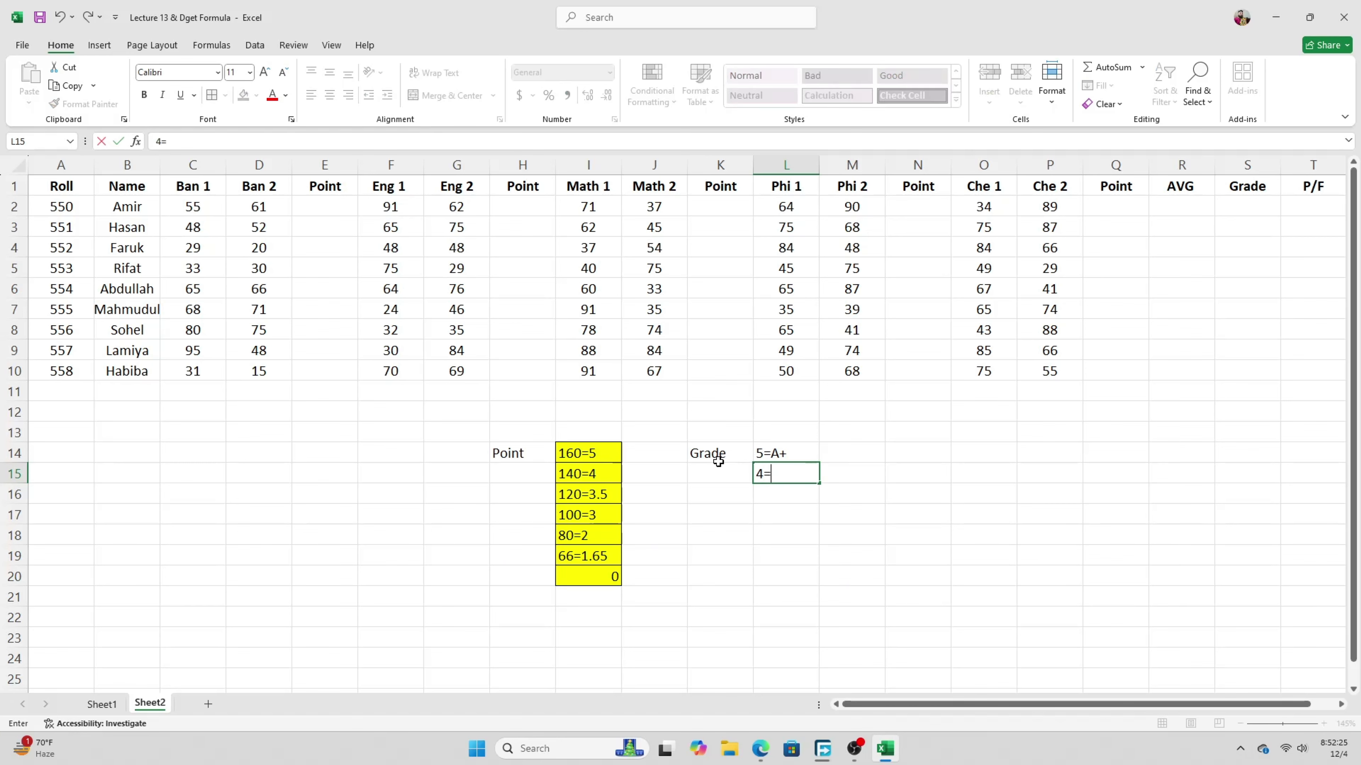
text(=A)
key(Return)
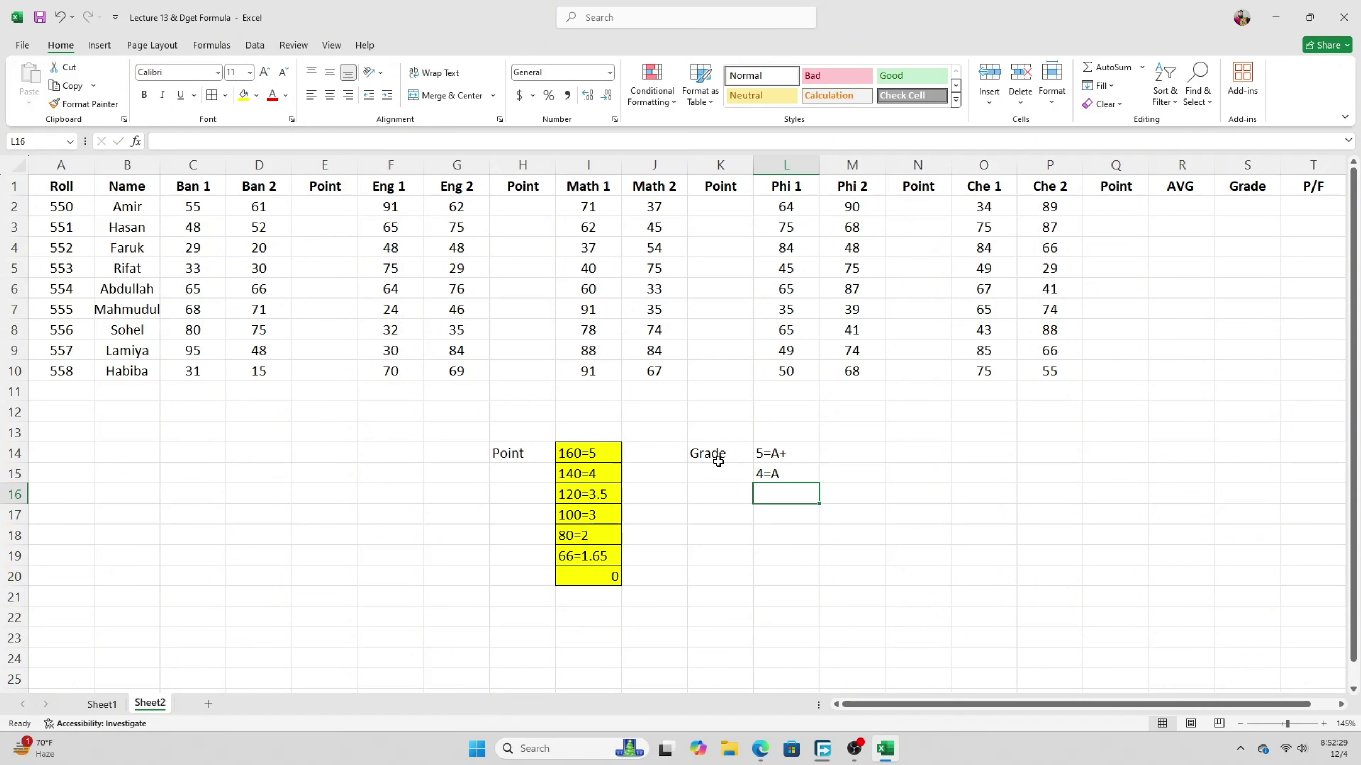
text(3.)
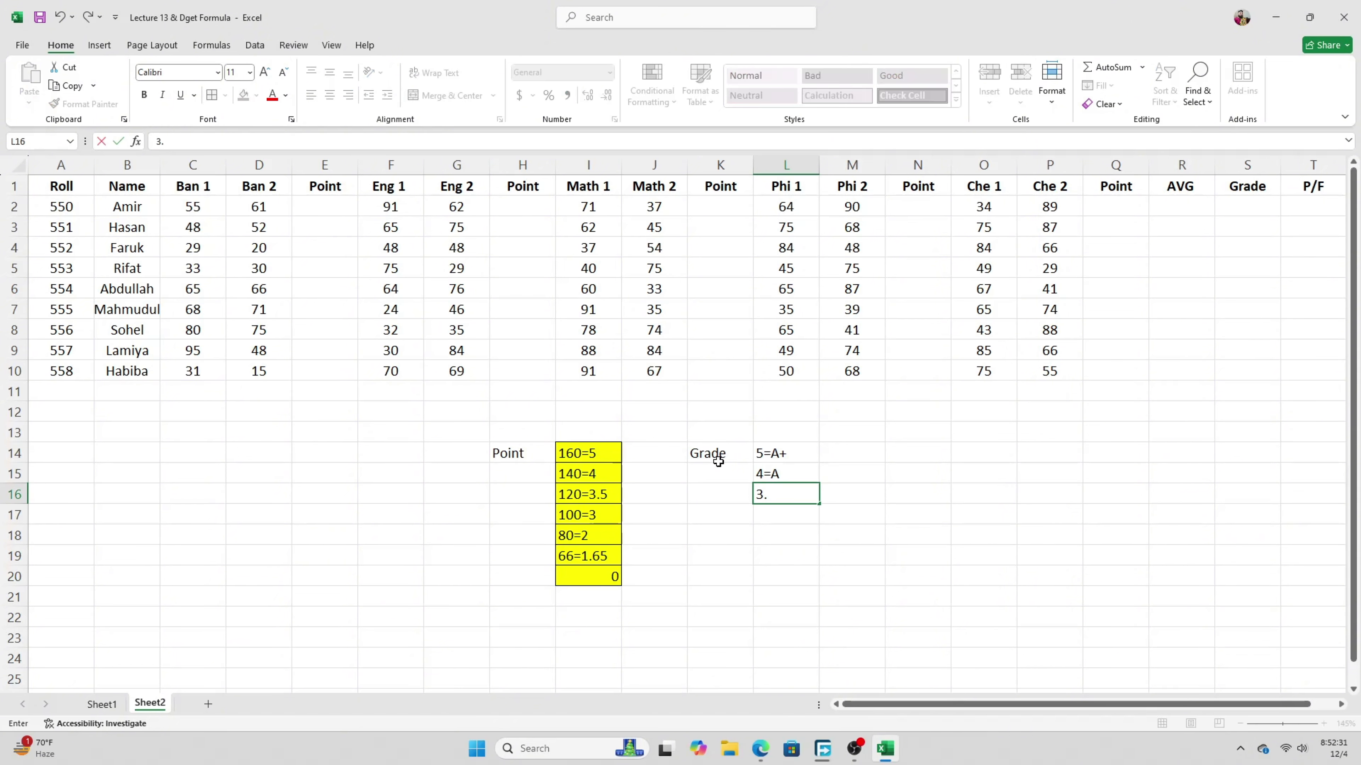
text(5=A-)
key(Return)
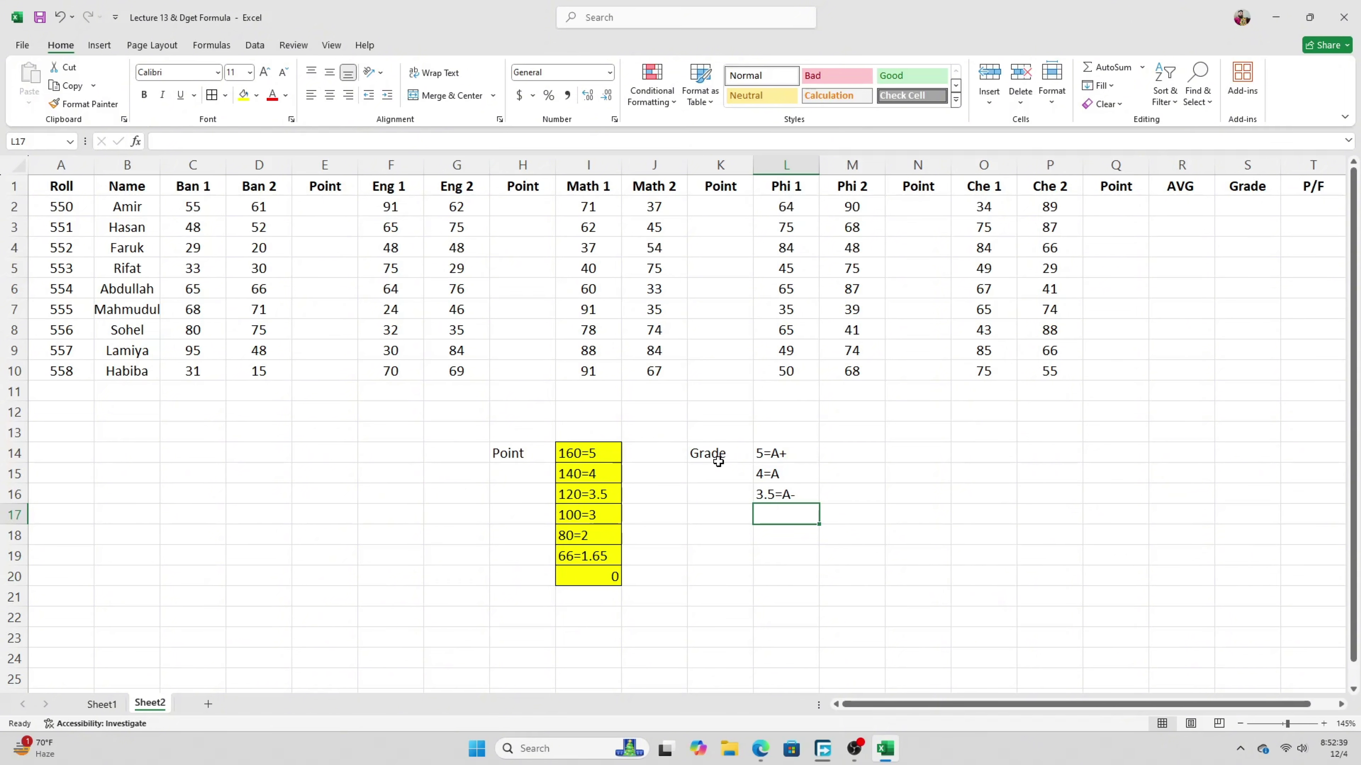
Continue the grade scale with 3=B, 2=C and 1=D in L17:L19
text(3=)
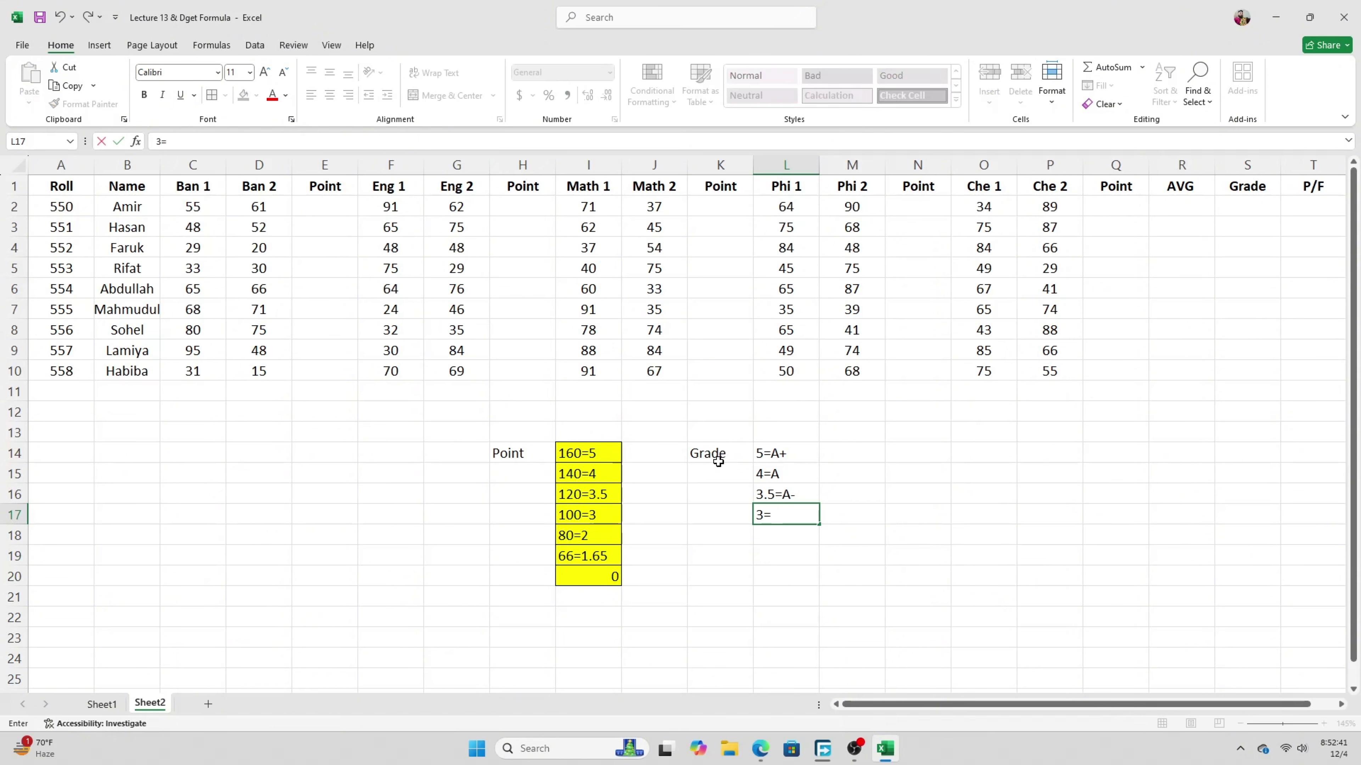
text(B)
key(Return)
text(2)
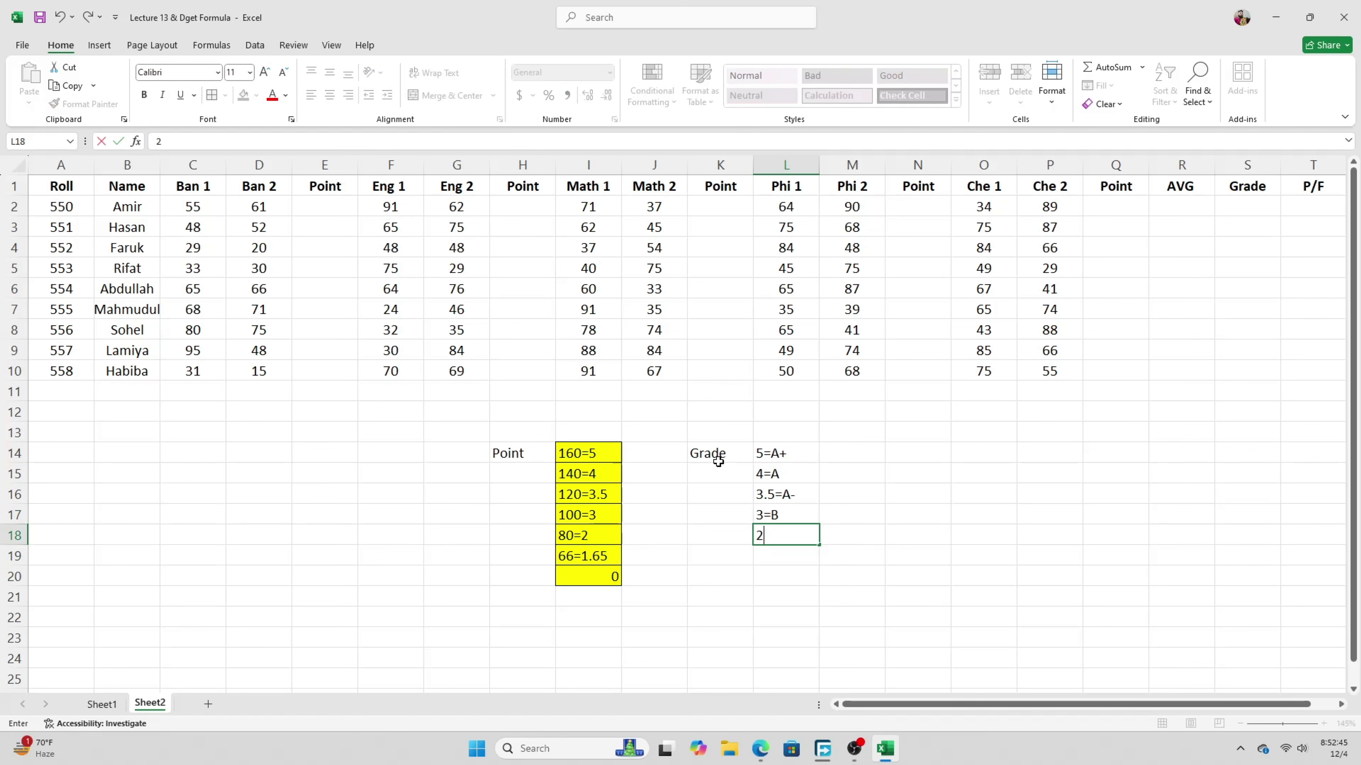
text(=C)
key(Return)
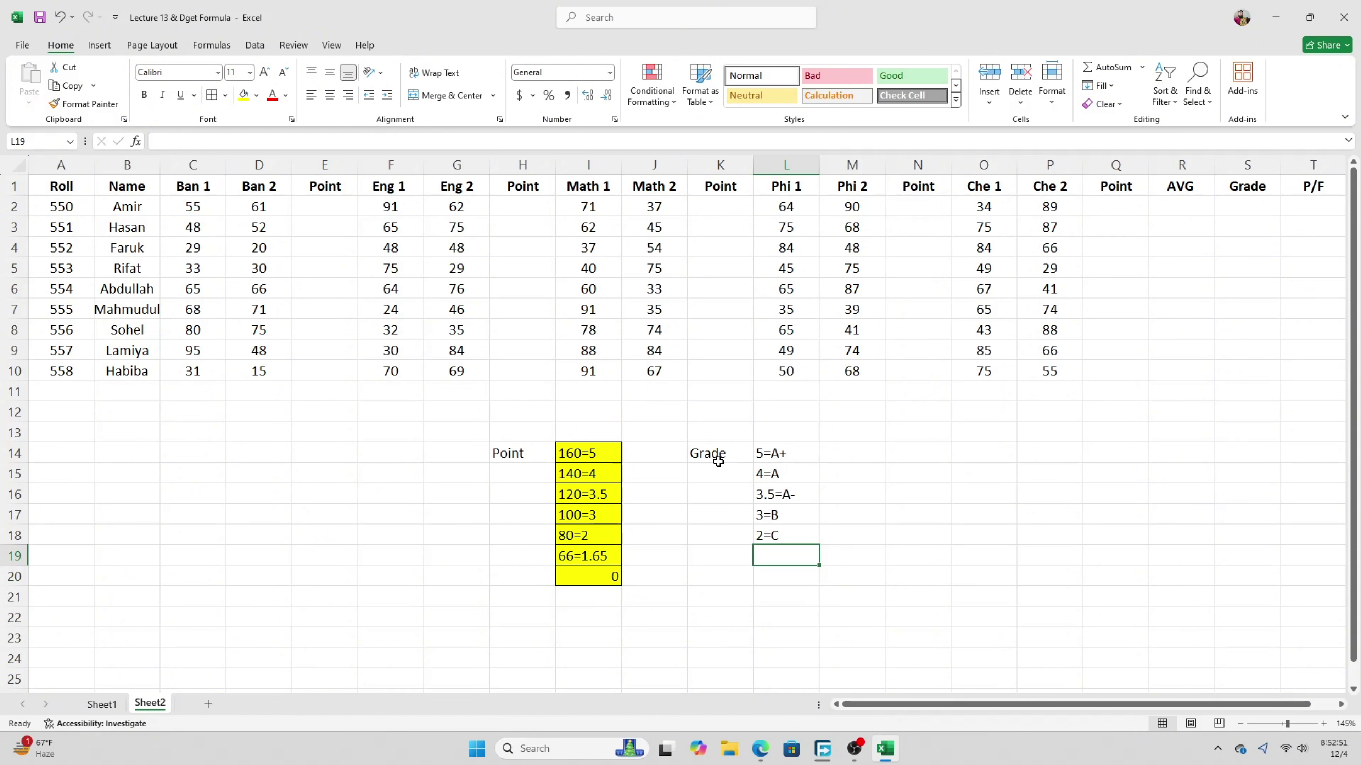
text(1=D)
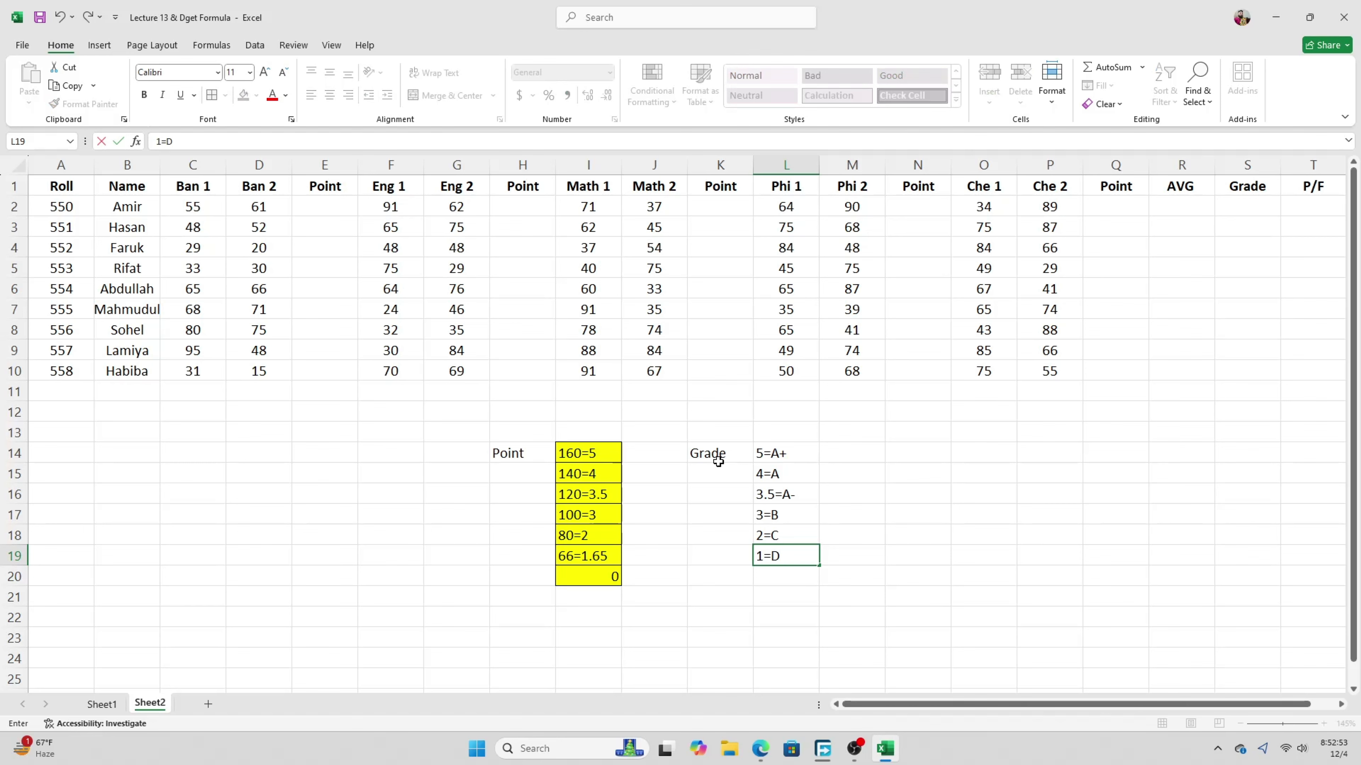
key(Return)
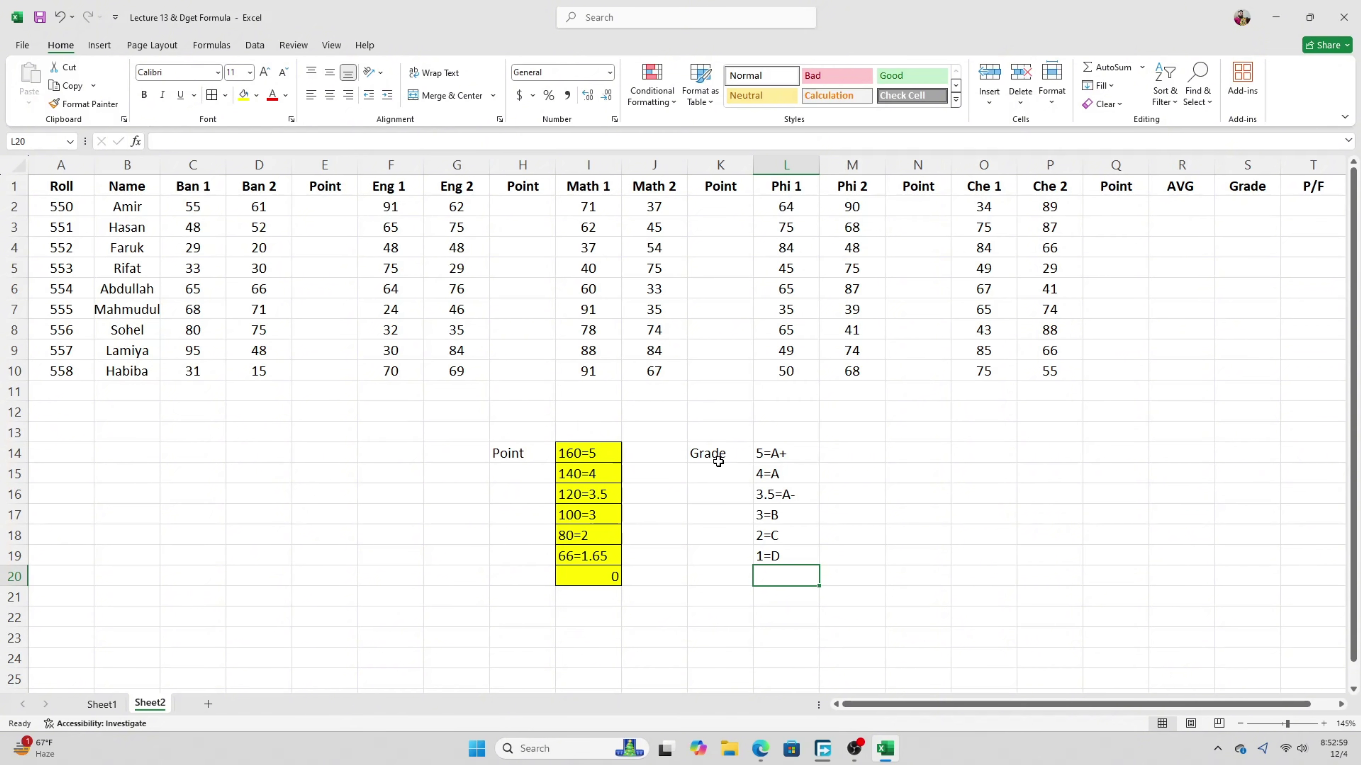
Complete the grade scale by entering the failing rule Less 1=F in L20
text(1)
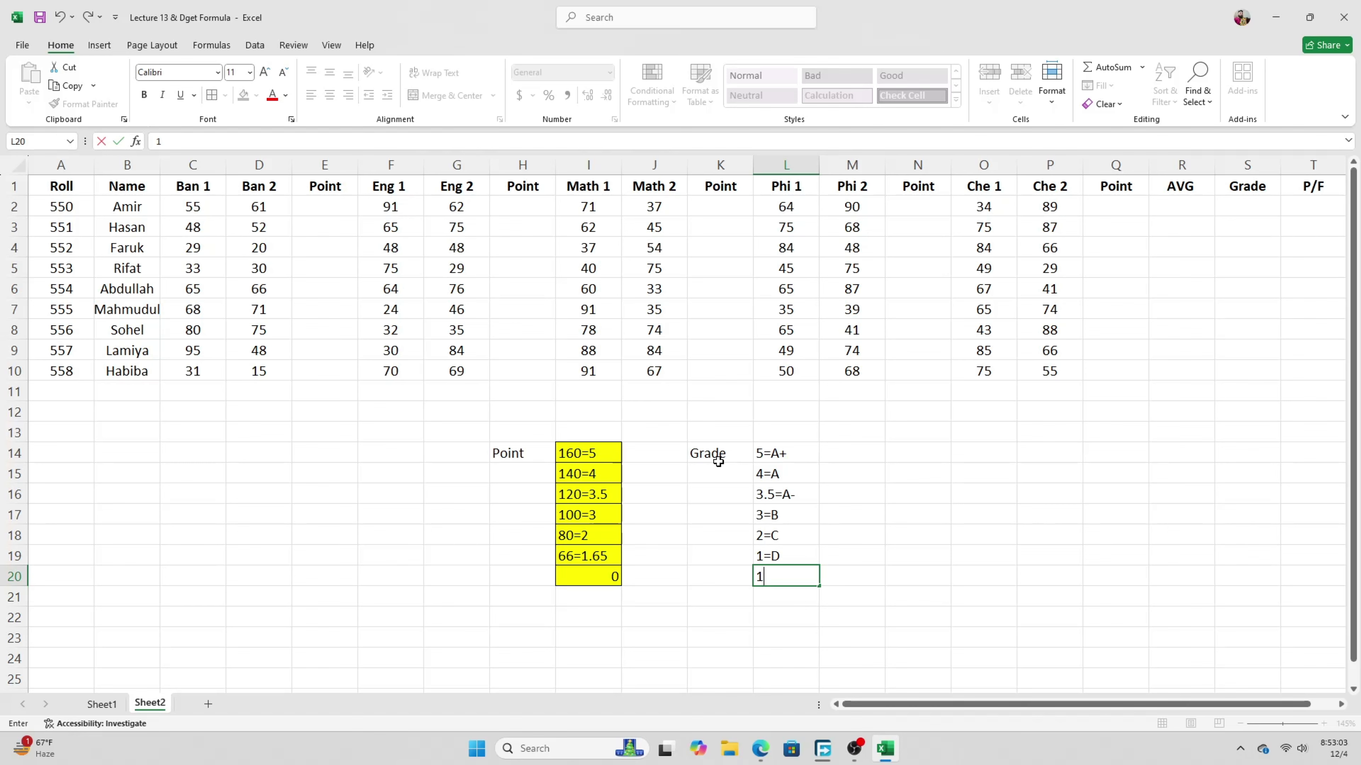
key(Escape)
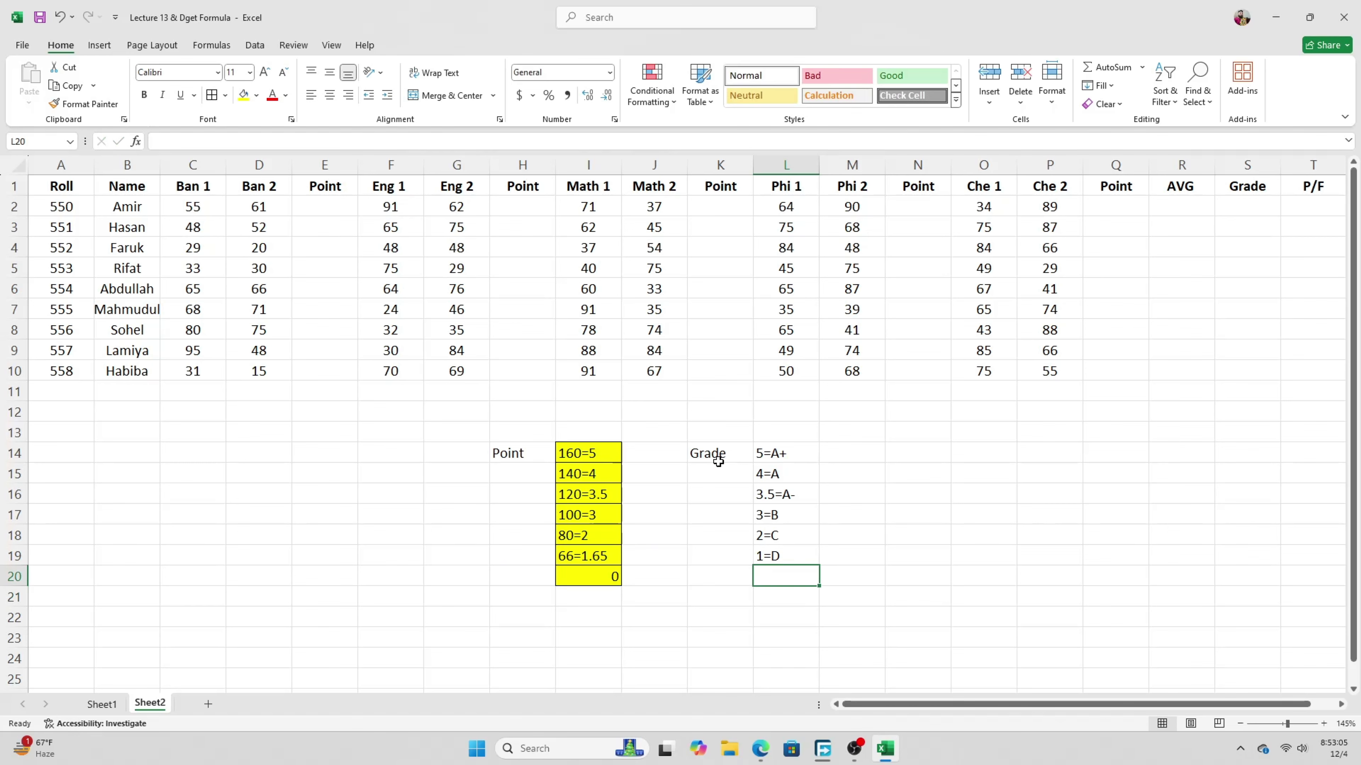
text(Less )
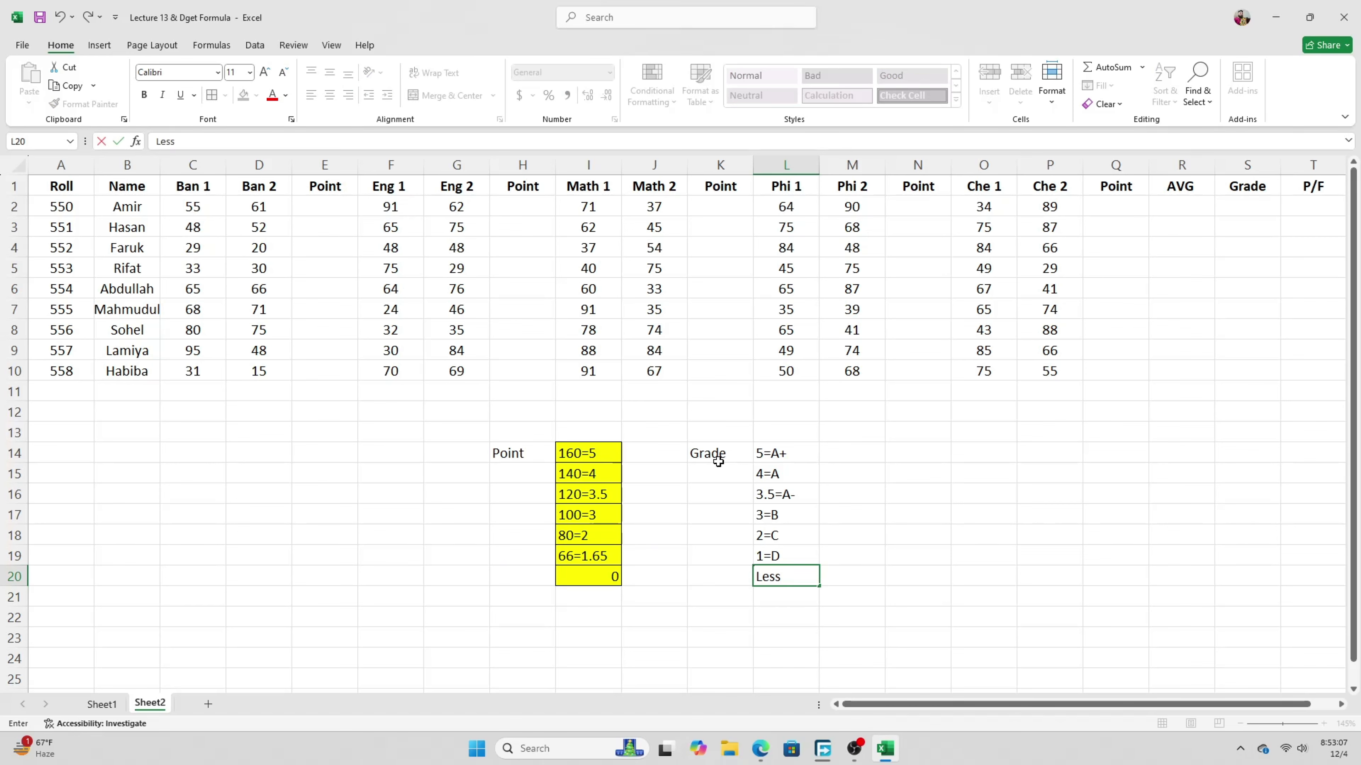
text(1=F)
key(Return)
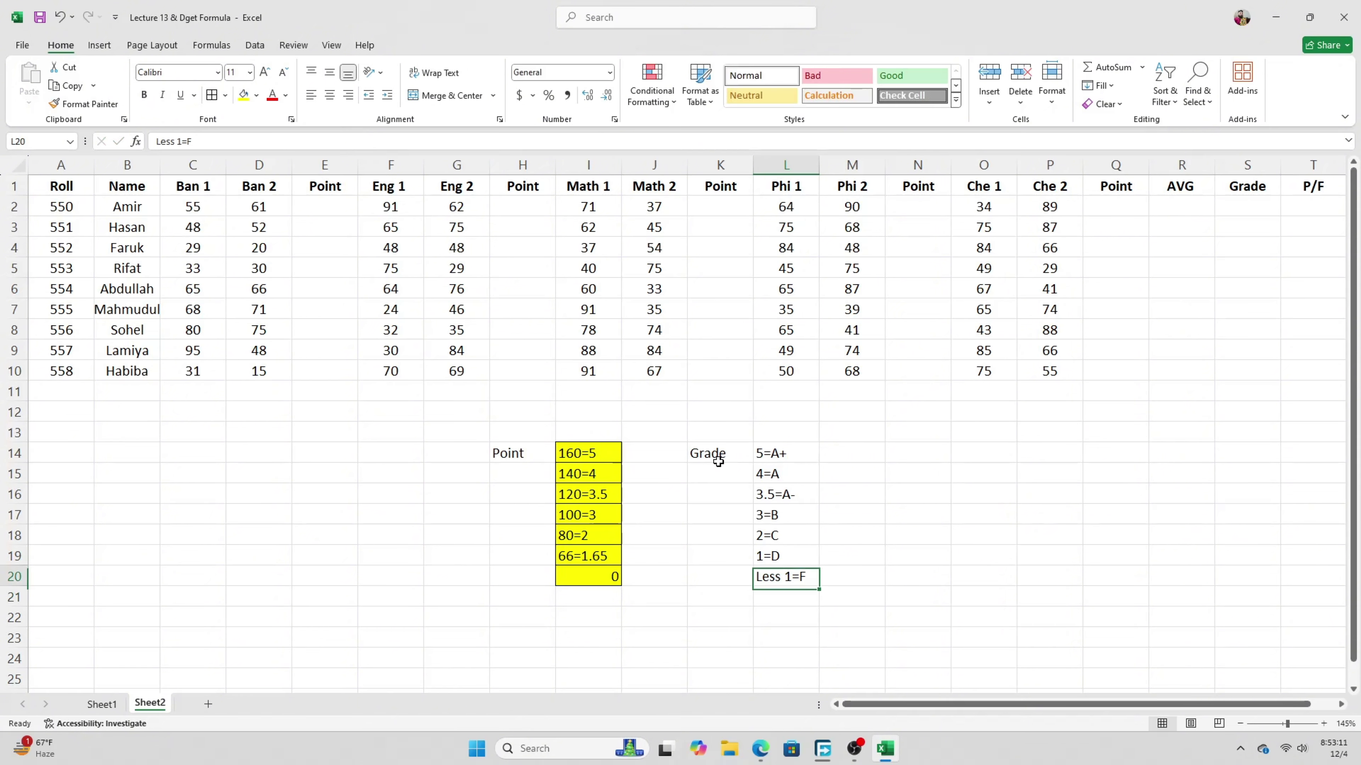
key(Up)
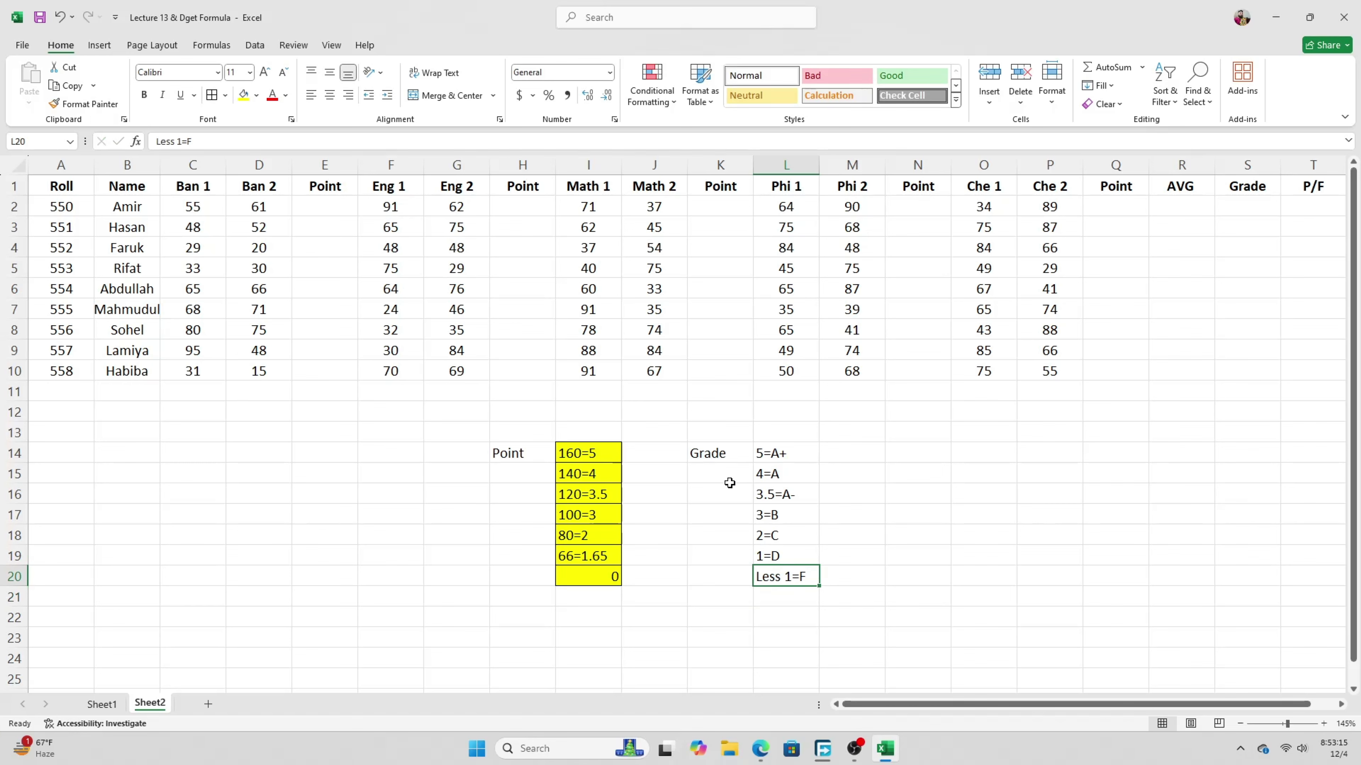
Enter the label Pass/fail in N14 for the rule behind the P/F column
click(865, 456)
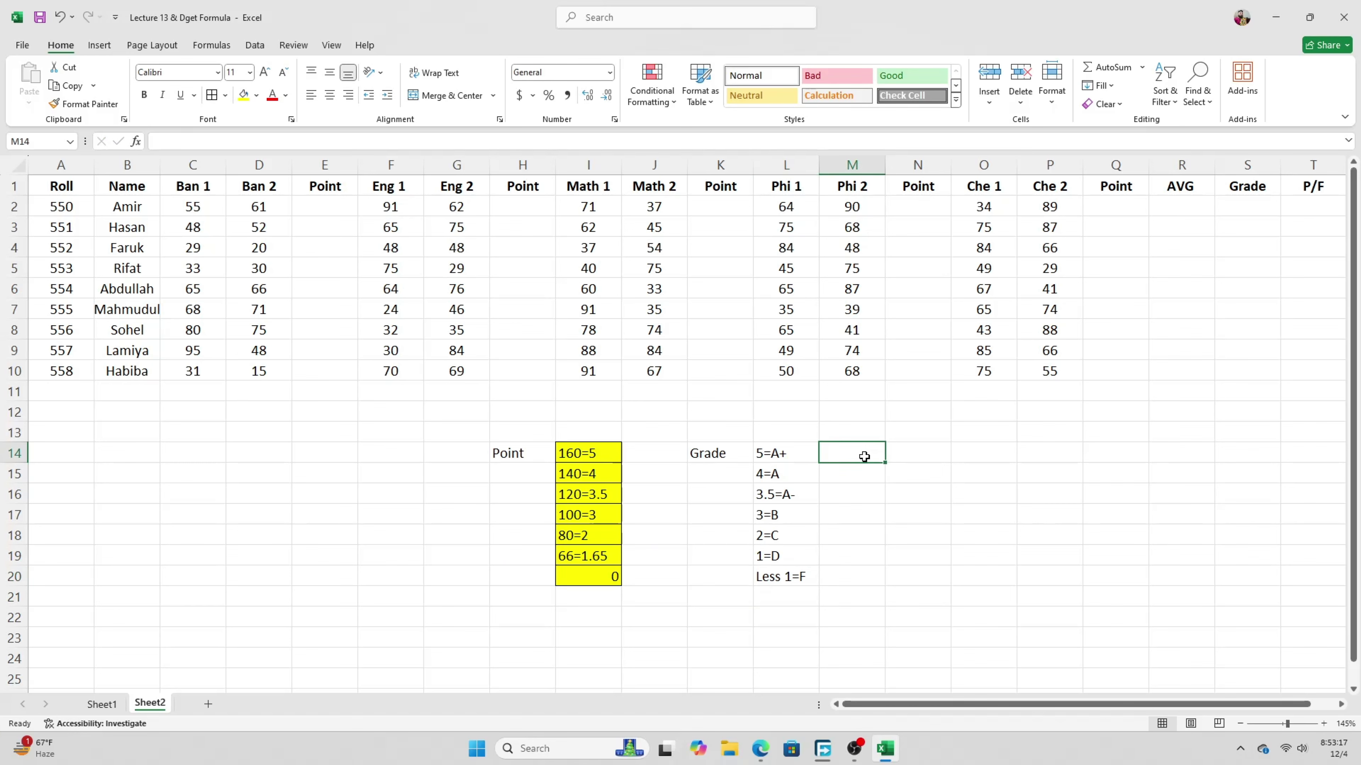
click(943, 477)
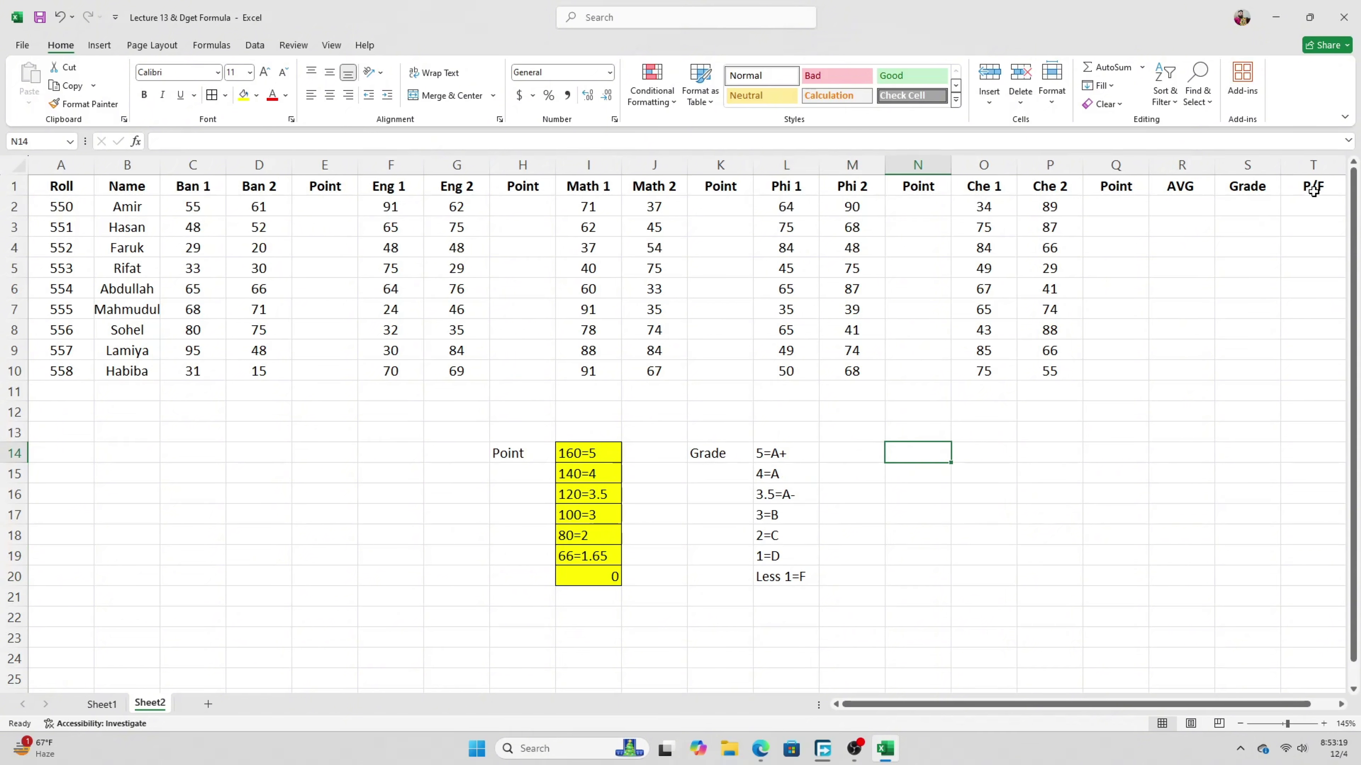
drag(1312, 207, 1313, 370)
click(919, 451)
text(Pass/)
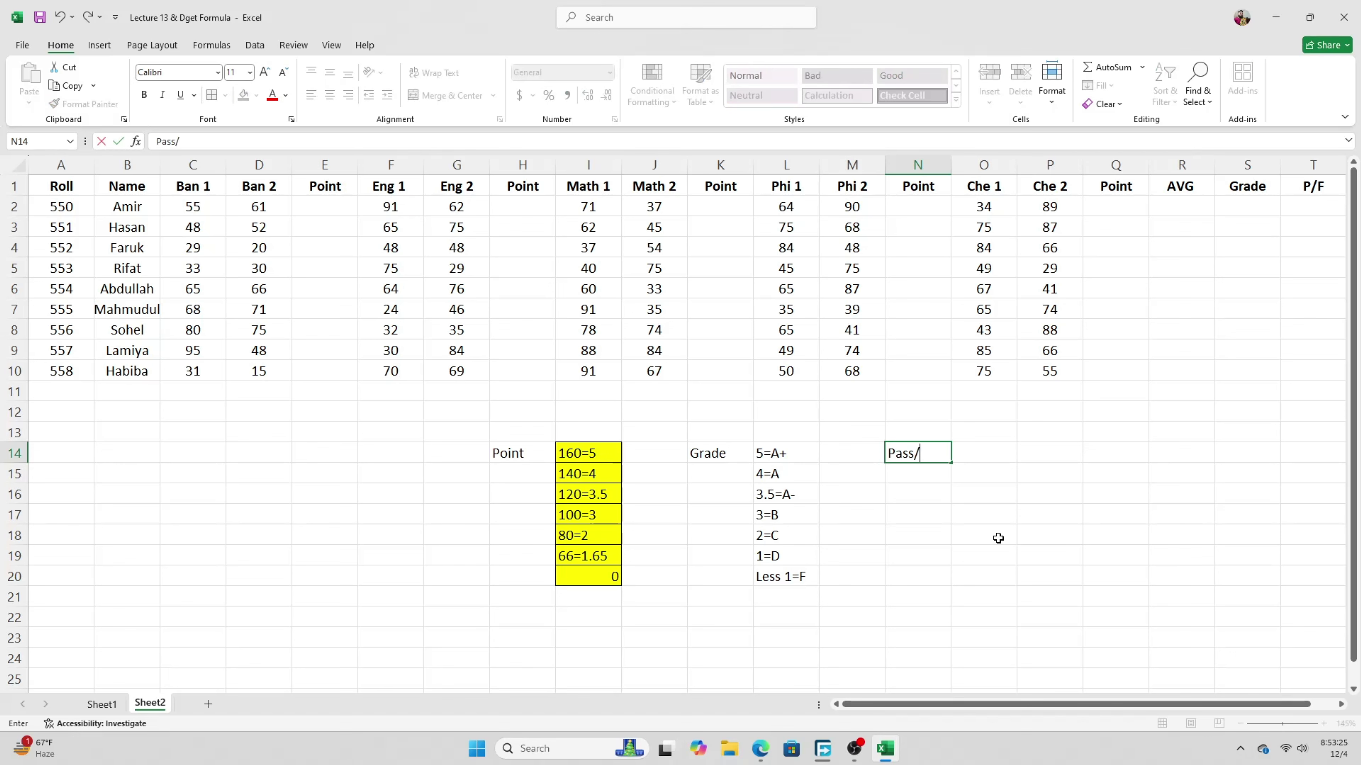
text(fail)
key(Tab)
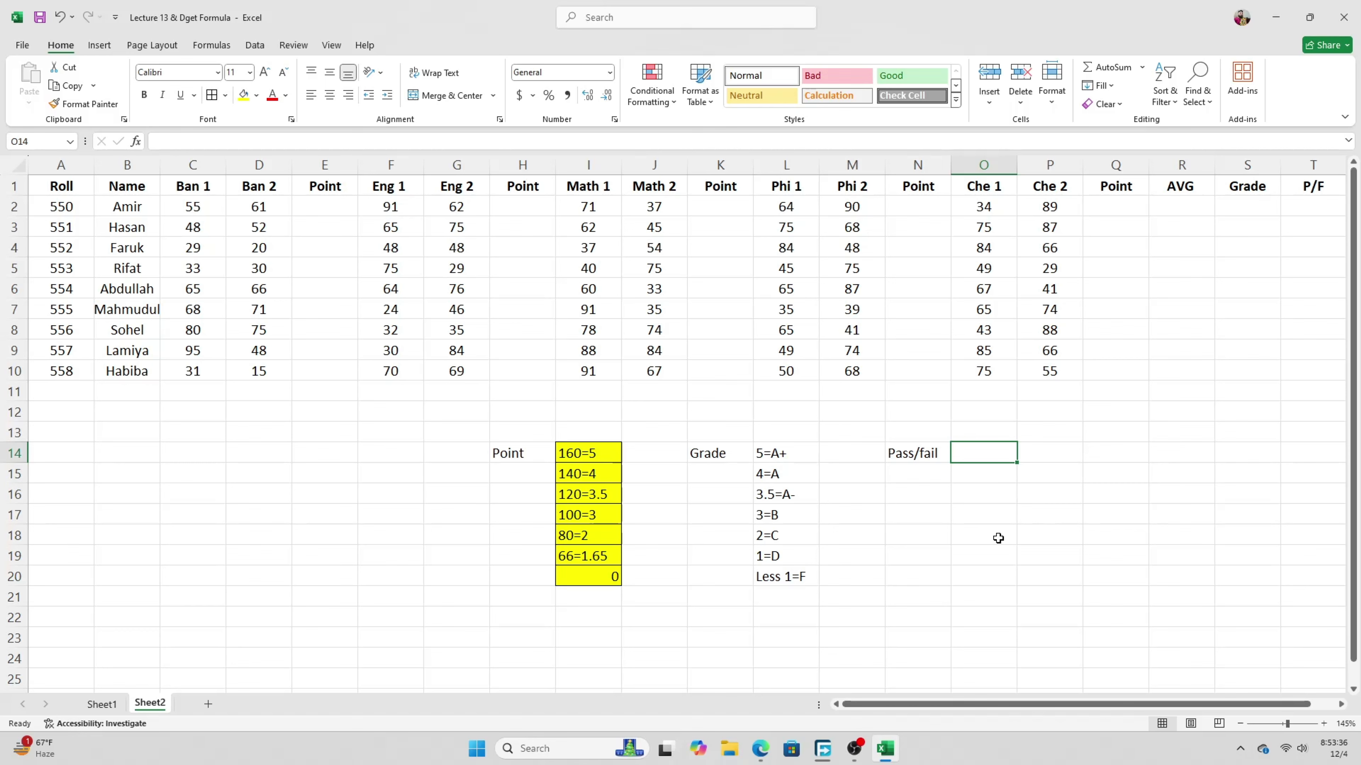
Enter 33 Min in O14 beside the Pass/fail label
text(33)
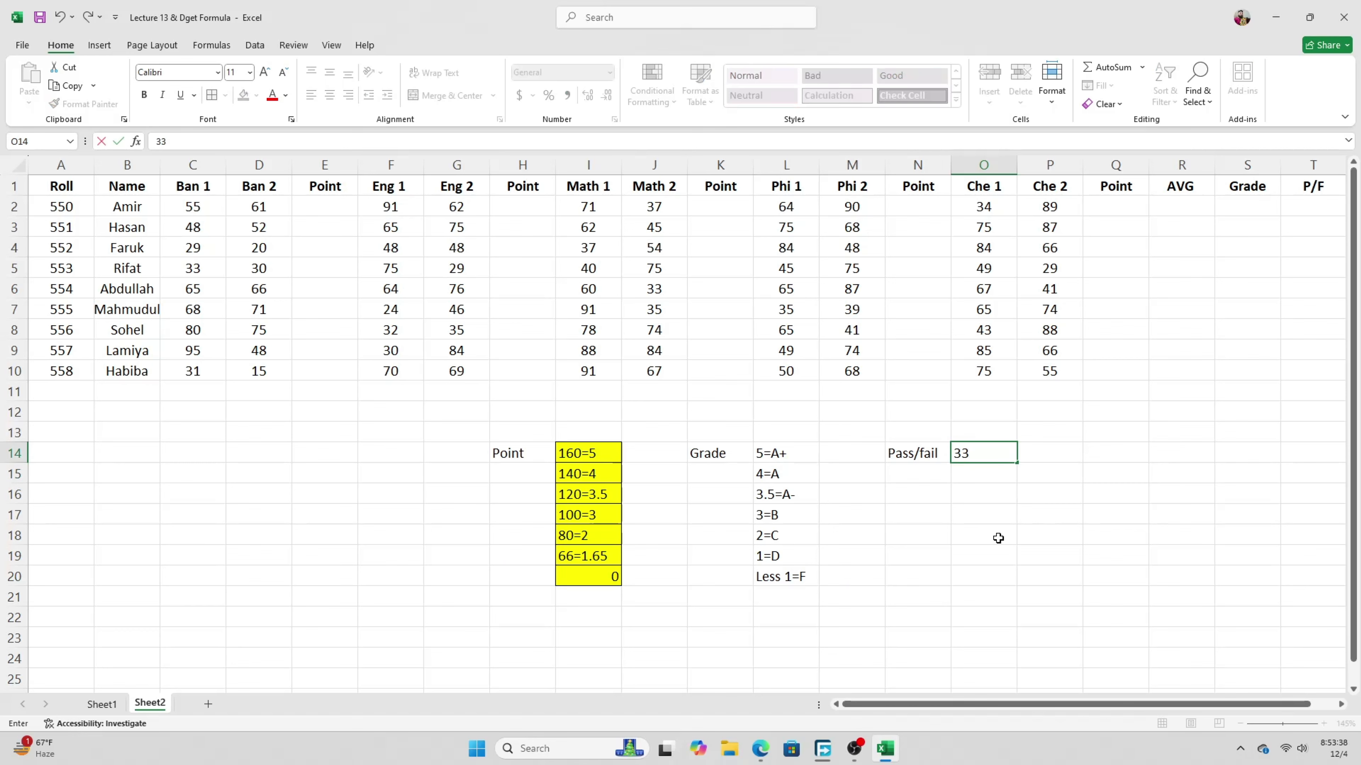
text( Min)
key(Return)
key(Up)
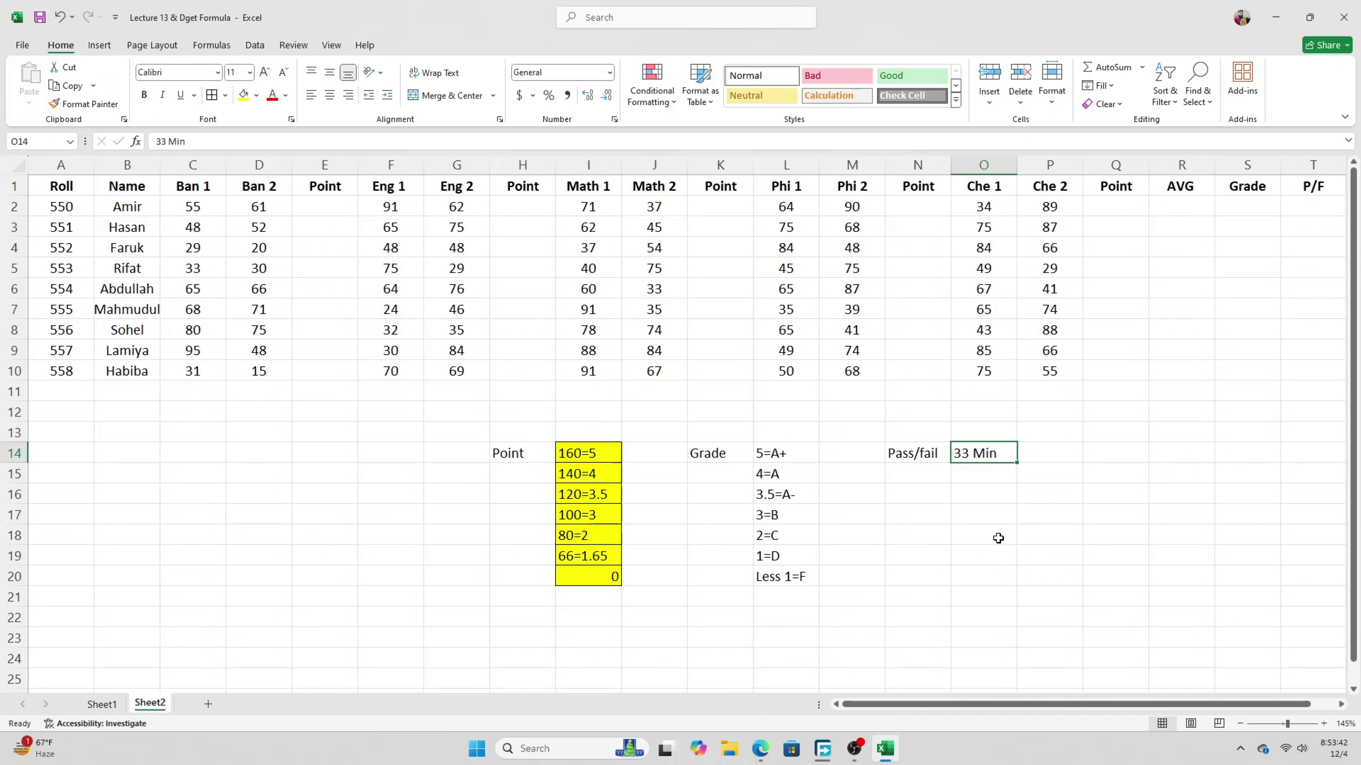
Clear O14 and enter Min 33 there as the pass/fail rule
key(BackSpace)
text(Min)
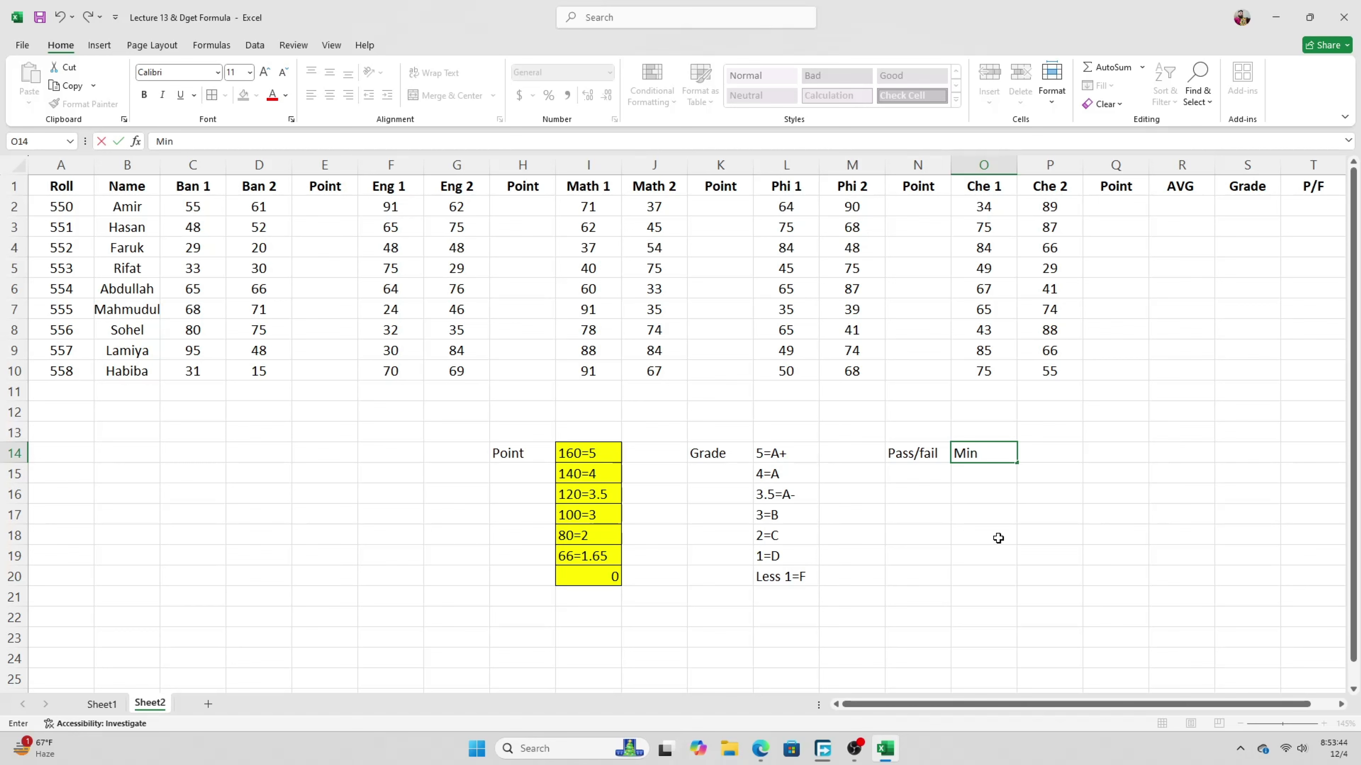
text( 33)
key(Return)
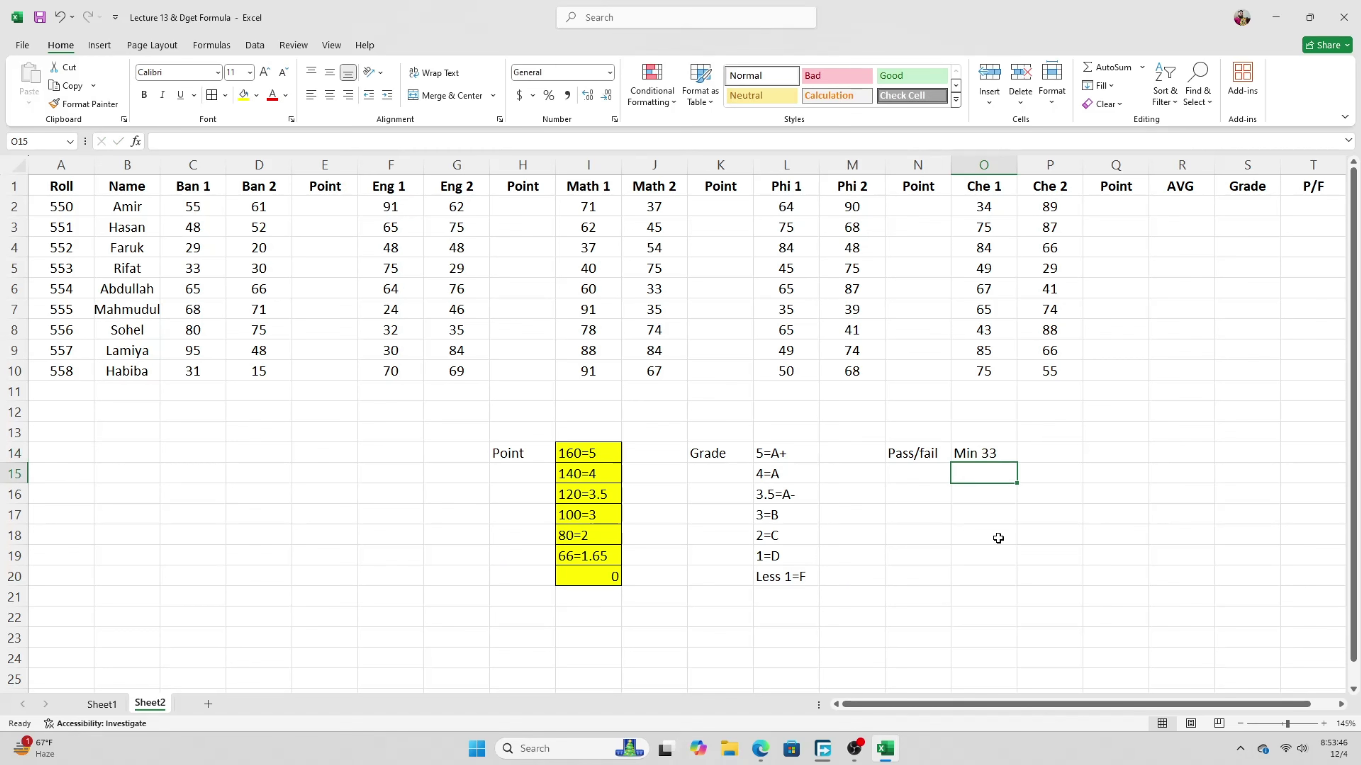
key(Up)
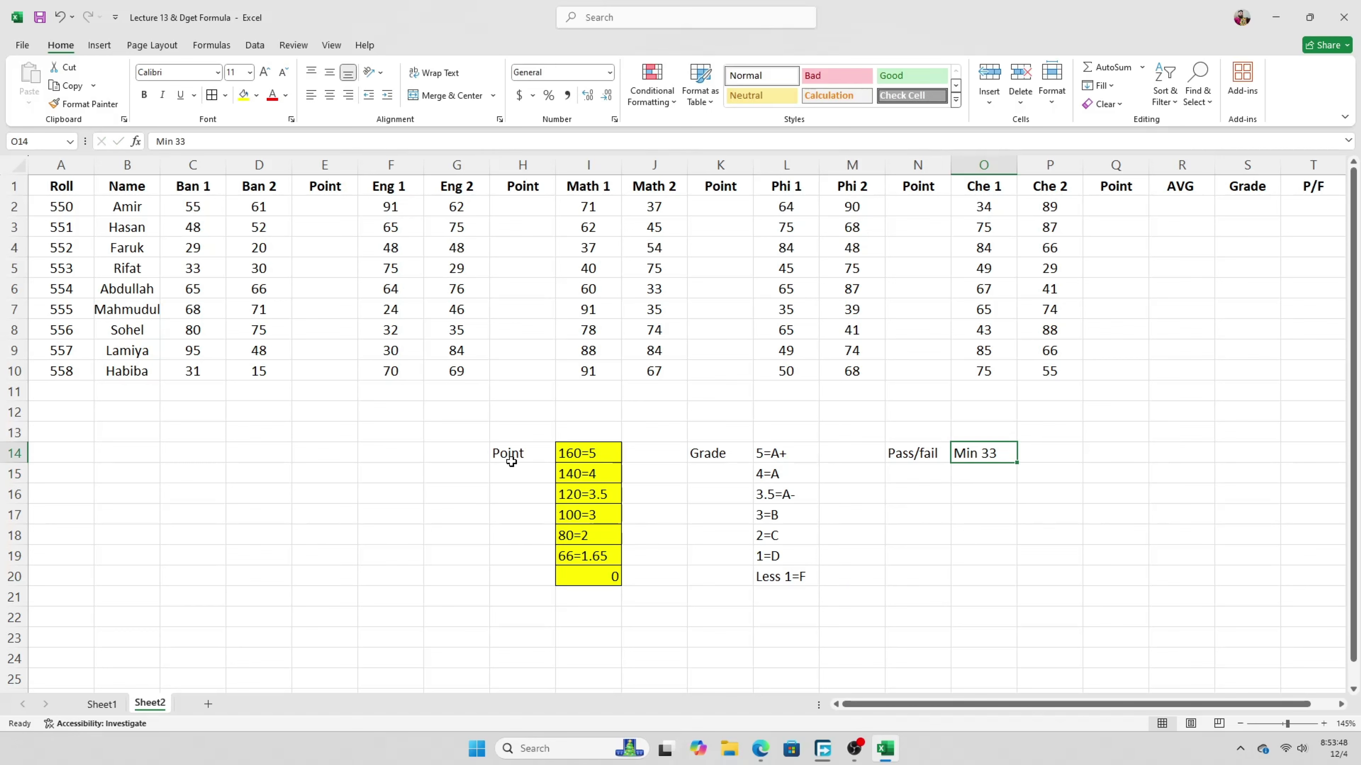
Apply all borders and a yellow fill to the grade scale in L14:L20
drag(506, 454, 979, 580)
click(576, 468)
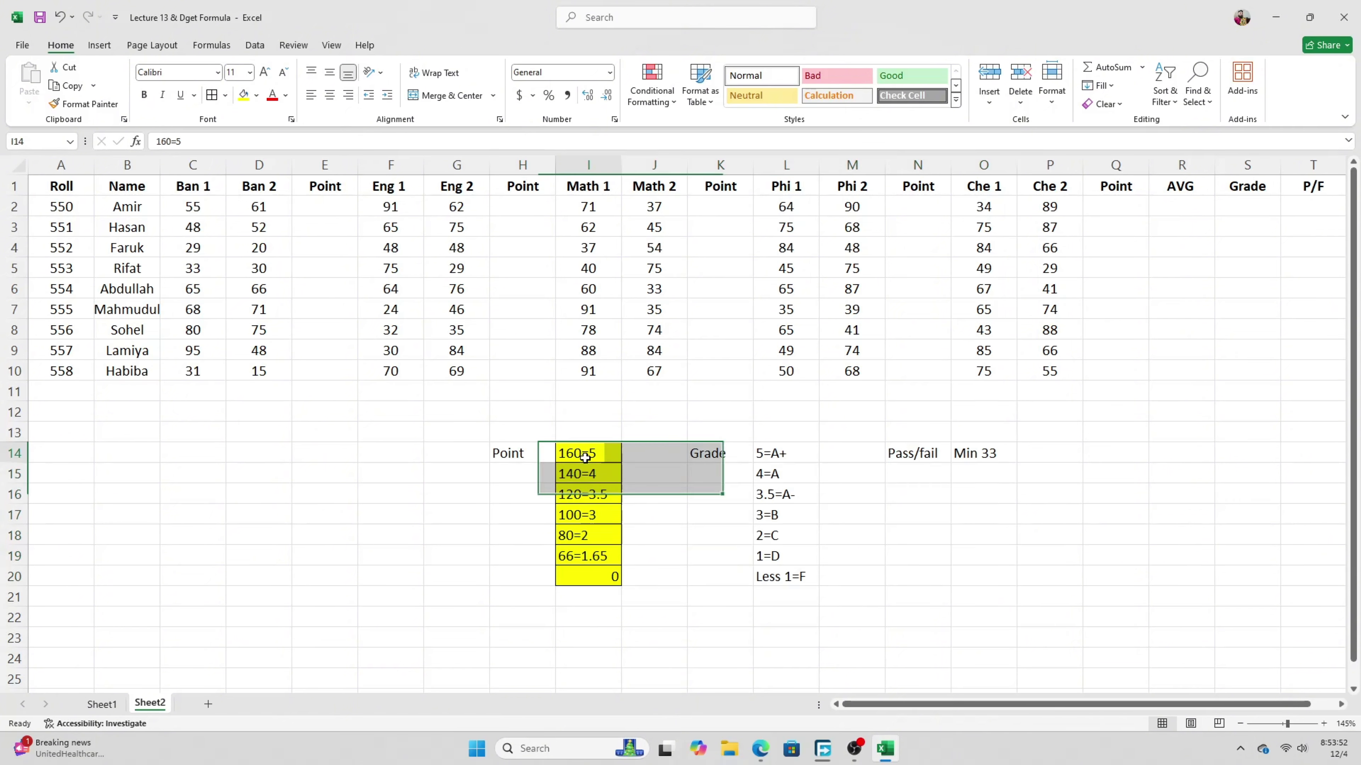
drag(787, 454, 814, 585)
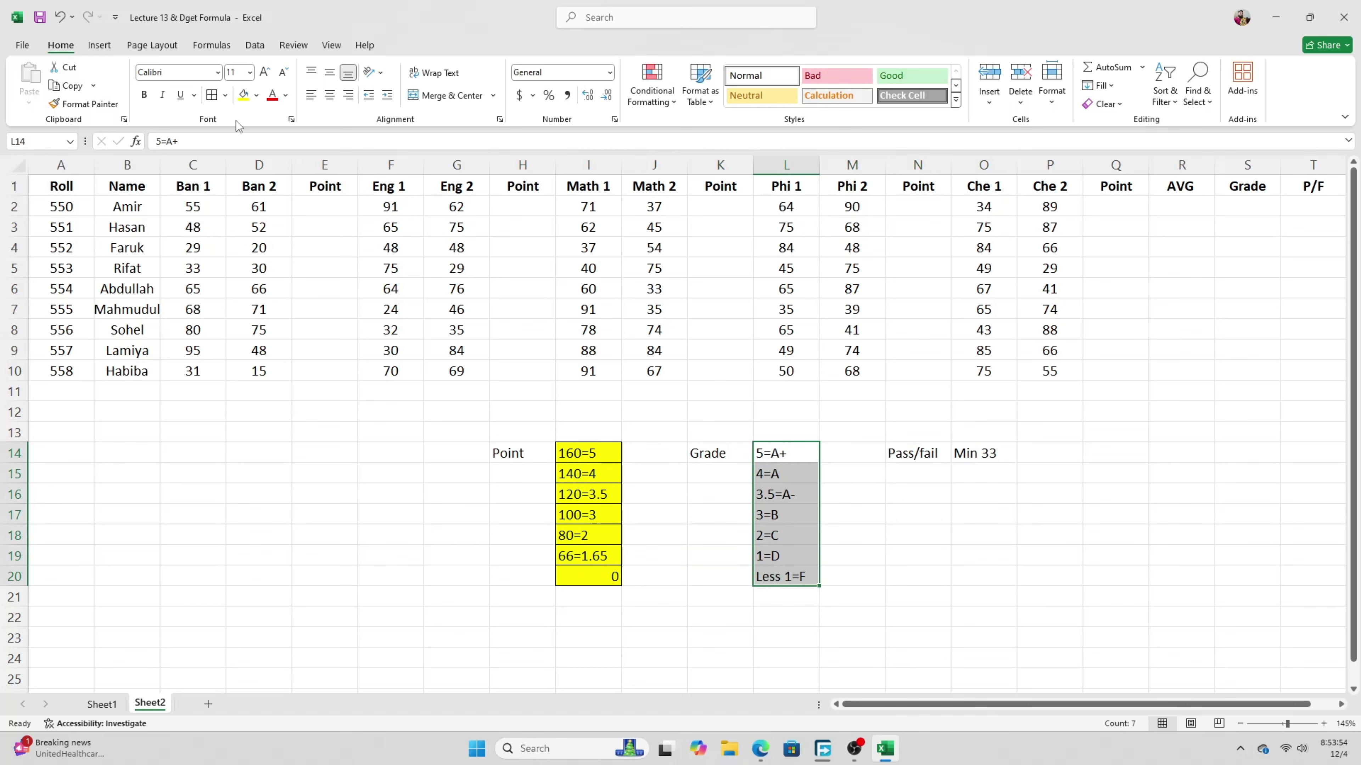
click(243, 95)
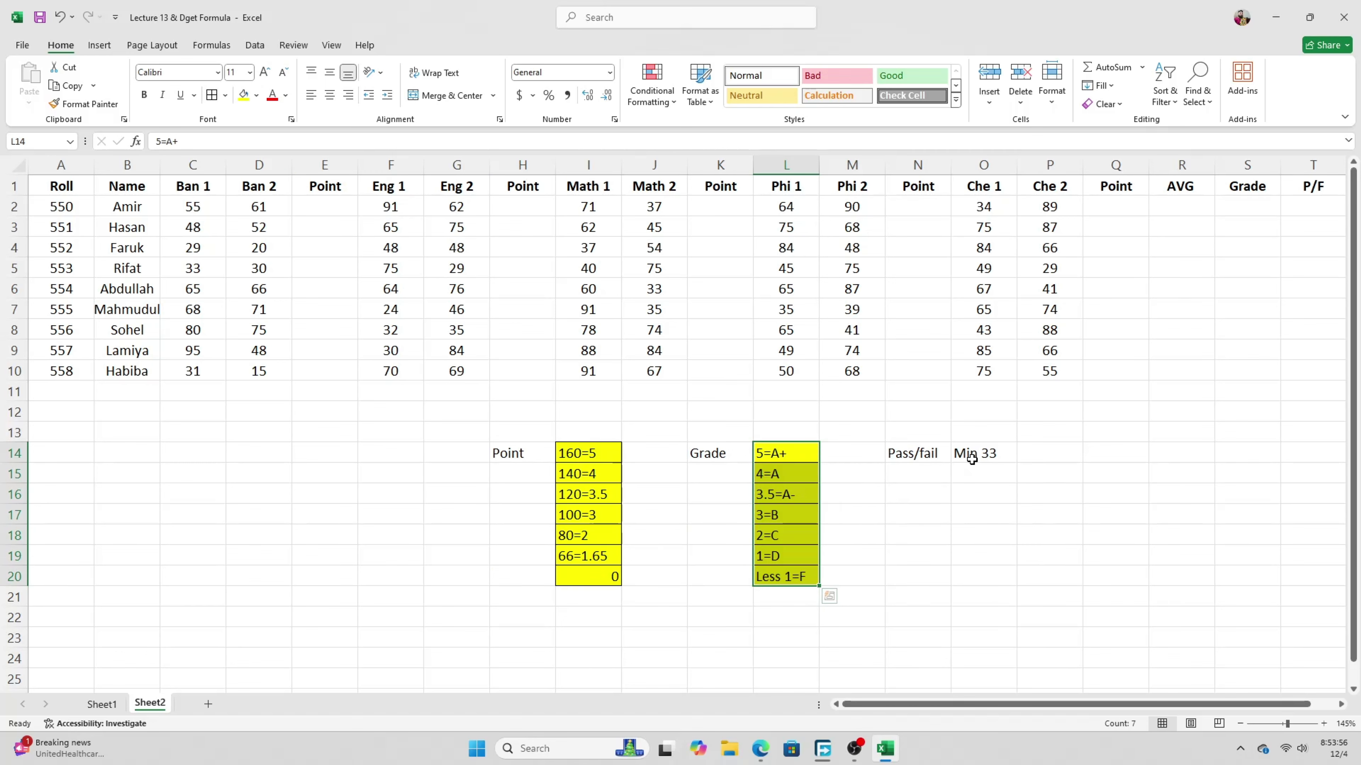
Apply a yellow fill to the pass/fail rule in O14 only
drag(969, 455, 996, 577)
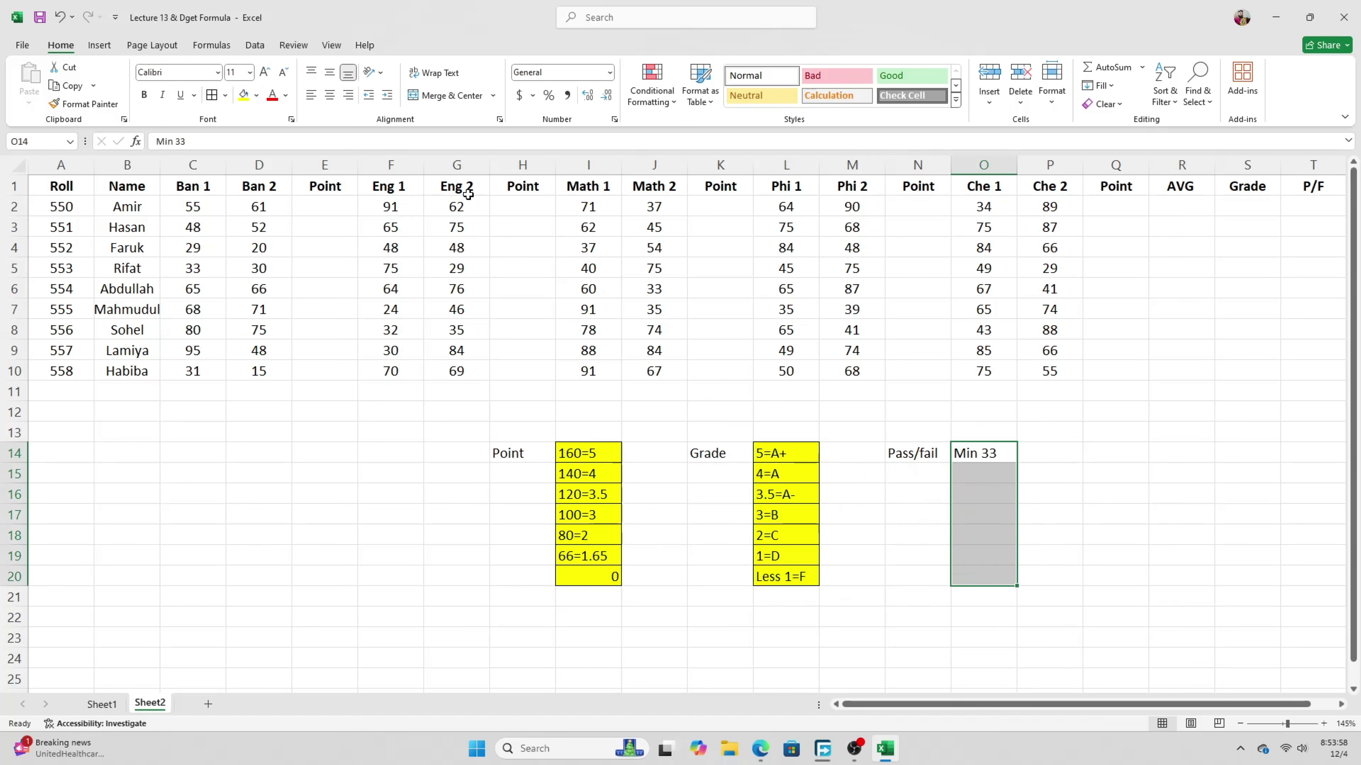
click(986, 452)
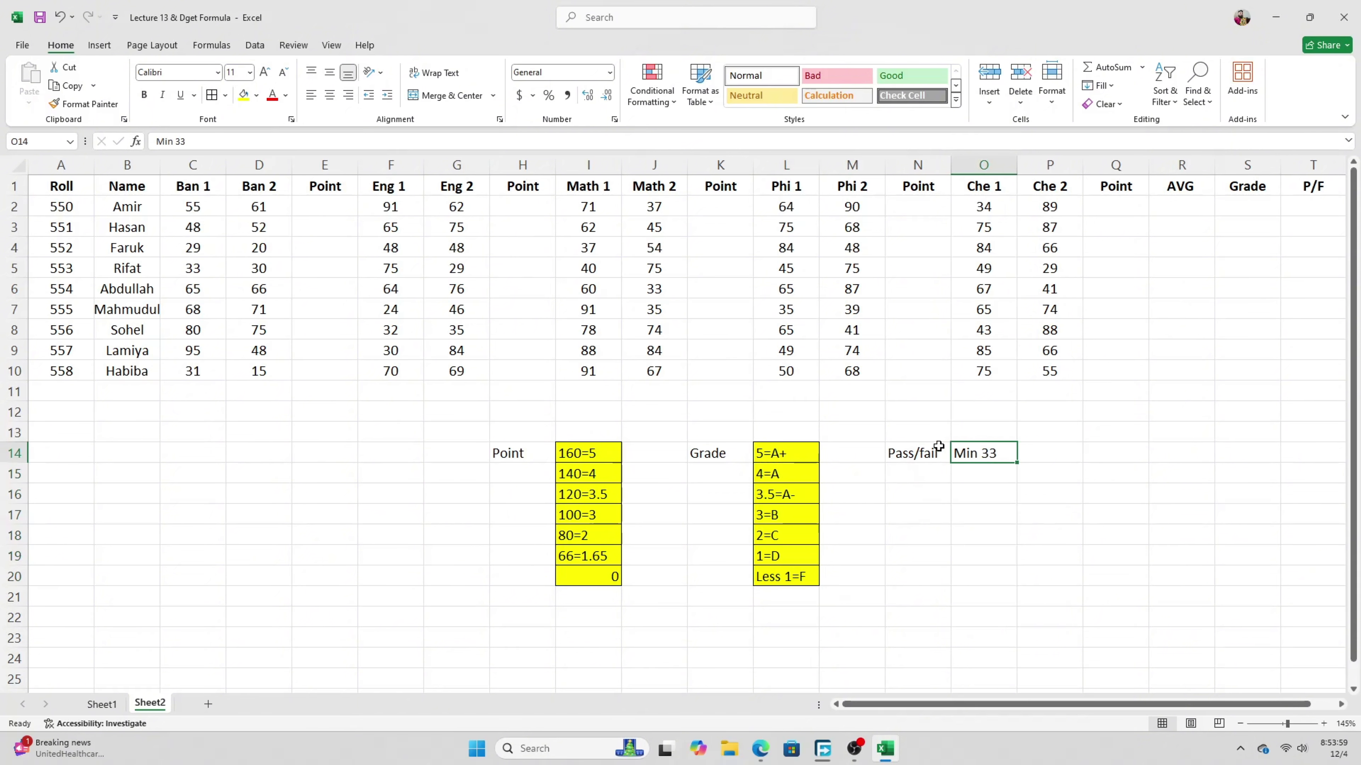
click(245, 96)
click(677, 513)
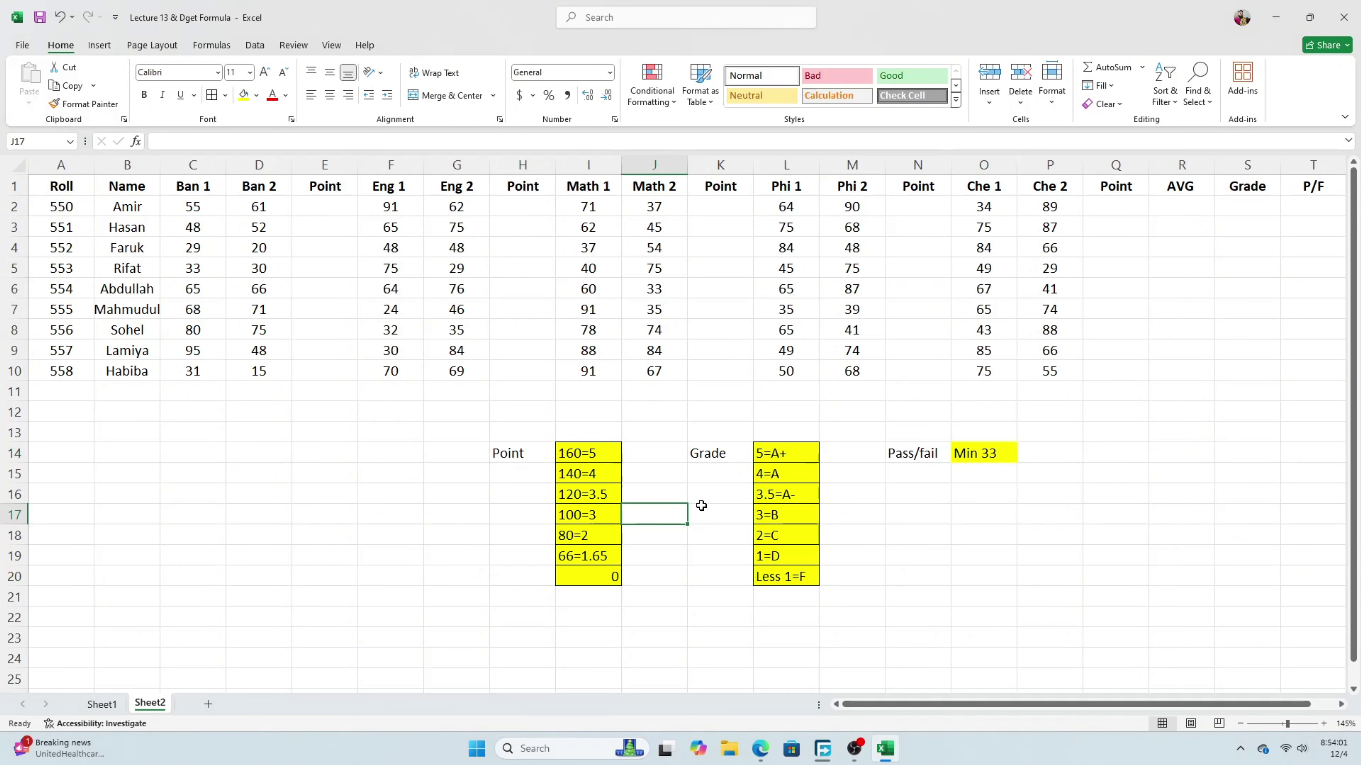
Examine the point scale in I14:I20 against the Ban 1 and Ban 2 marks and the empty Point cells in E2:E10
click(594, 452)
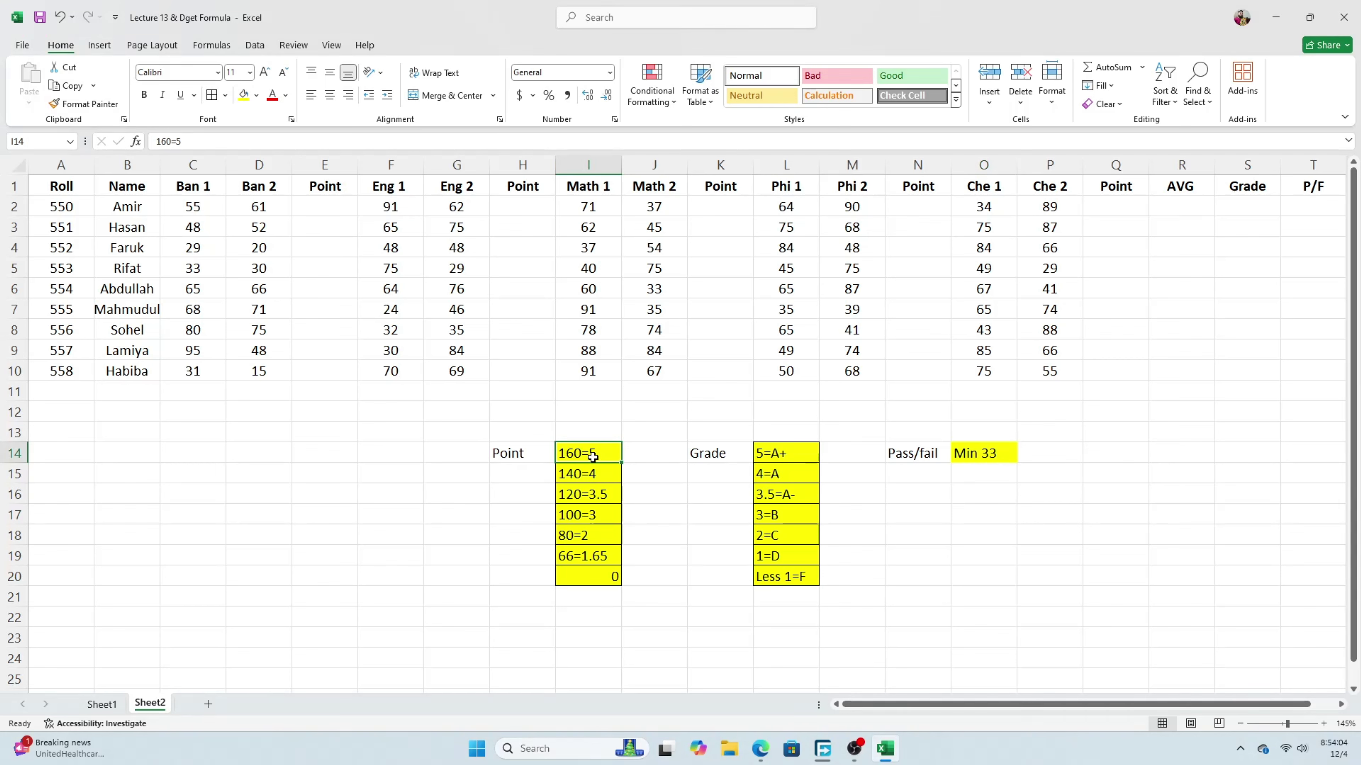
drag(594, 452, 596, 577)
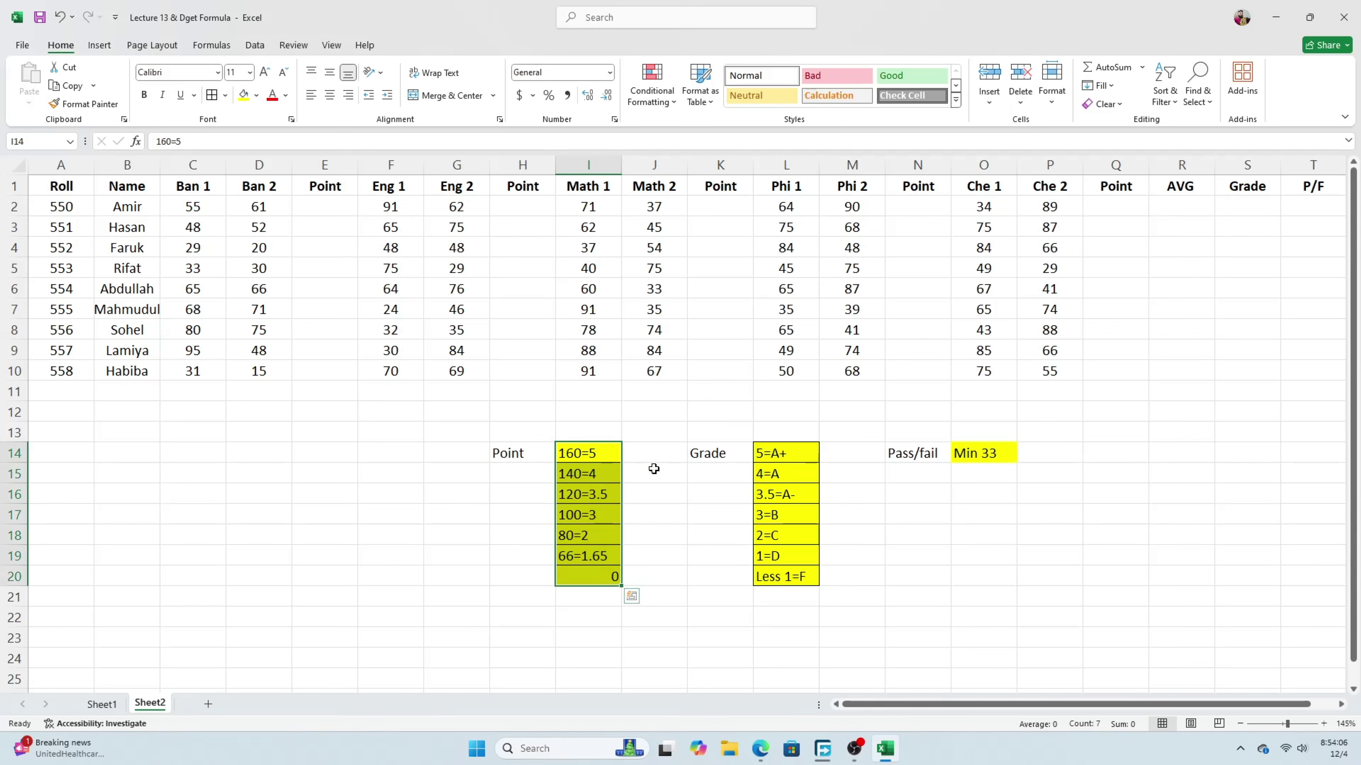
drag(653, 455, 651, 591)
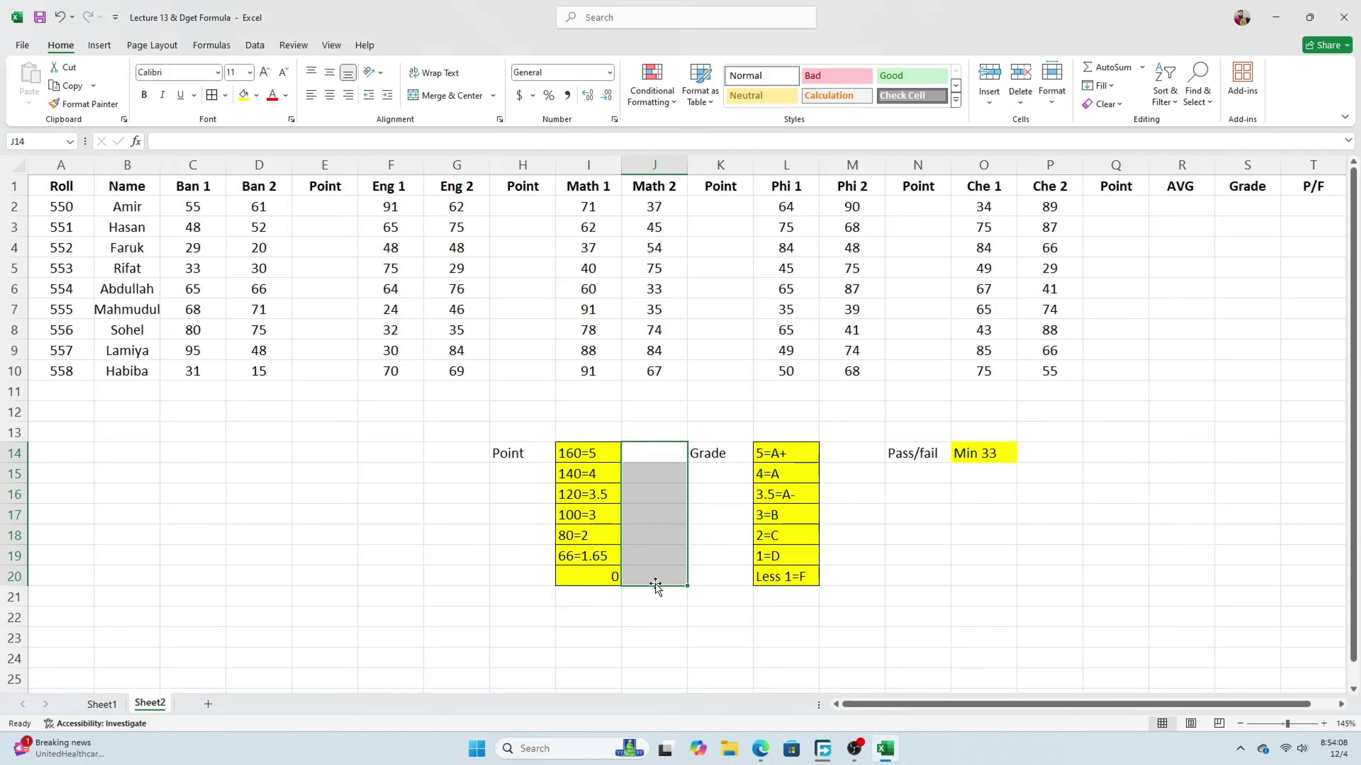
drag(335, 211, 340, 401)
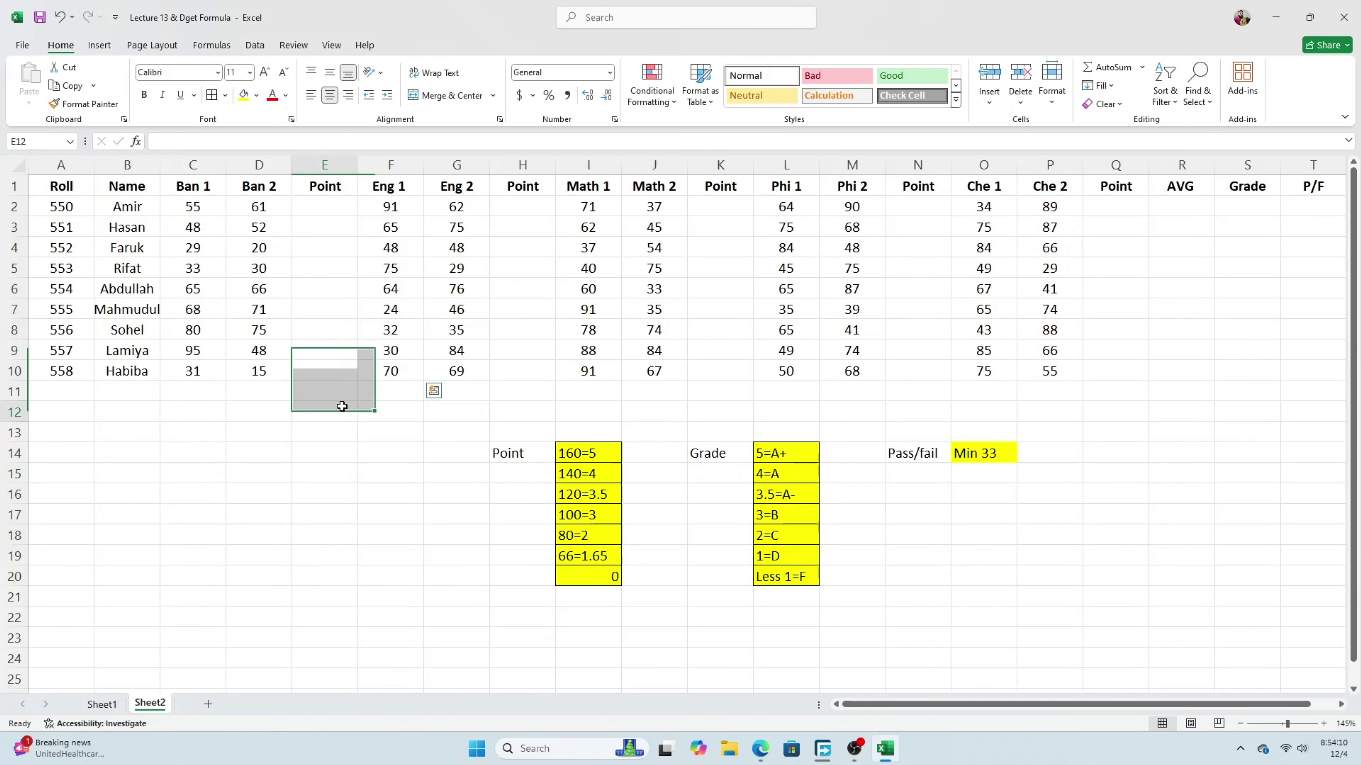
click(343, 410)
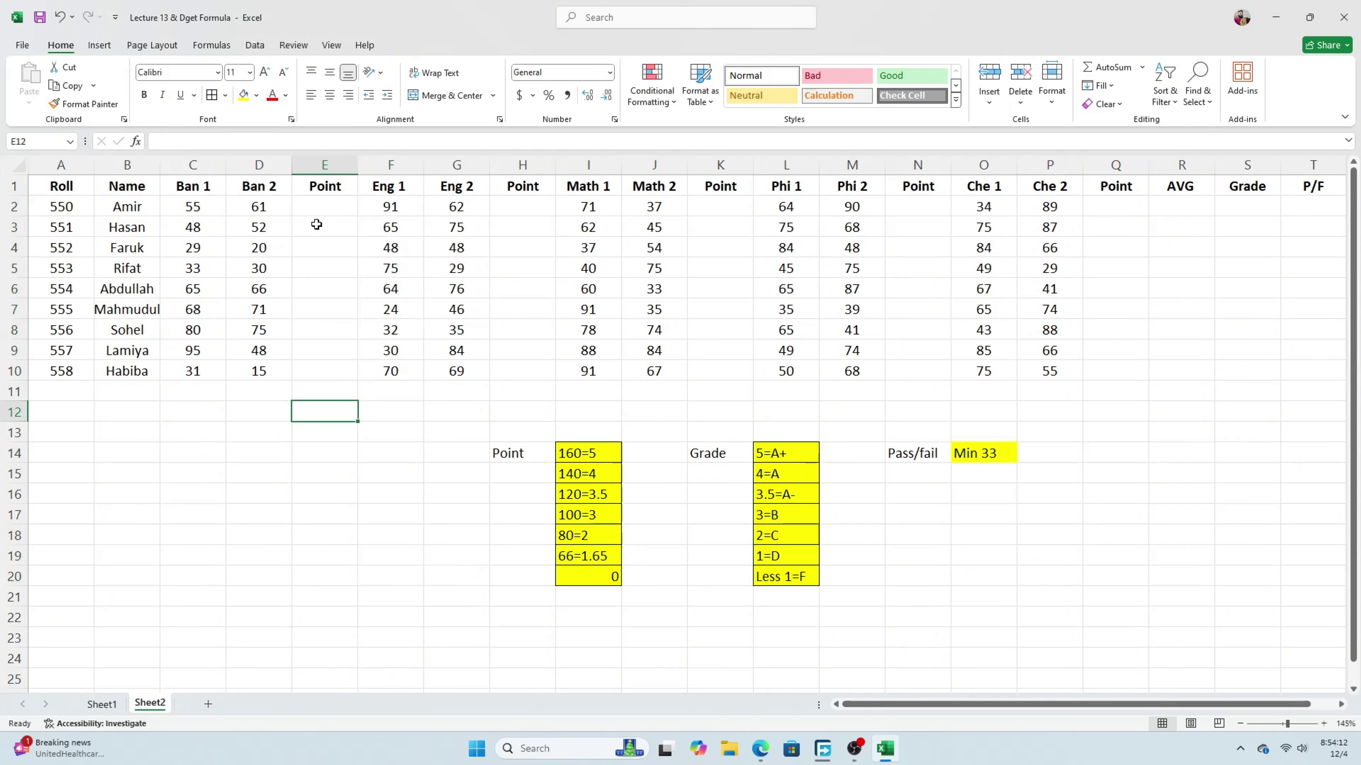
drag(316, 211, 323, 375)
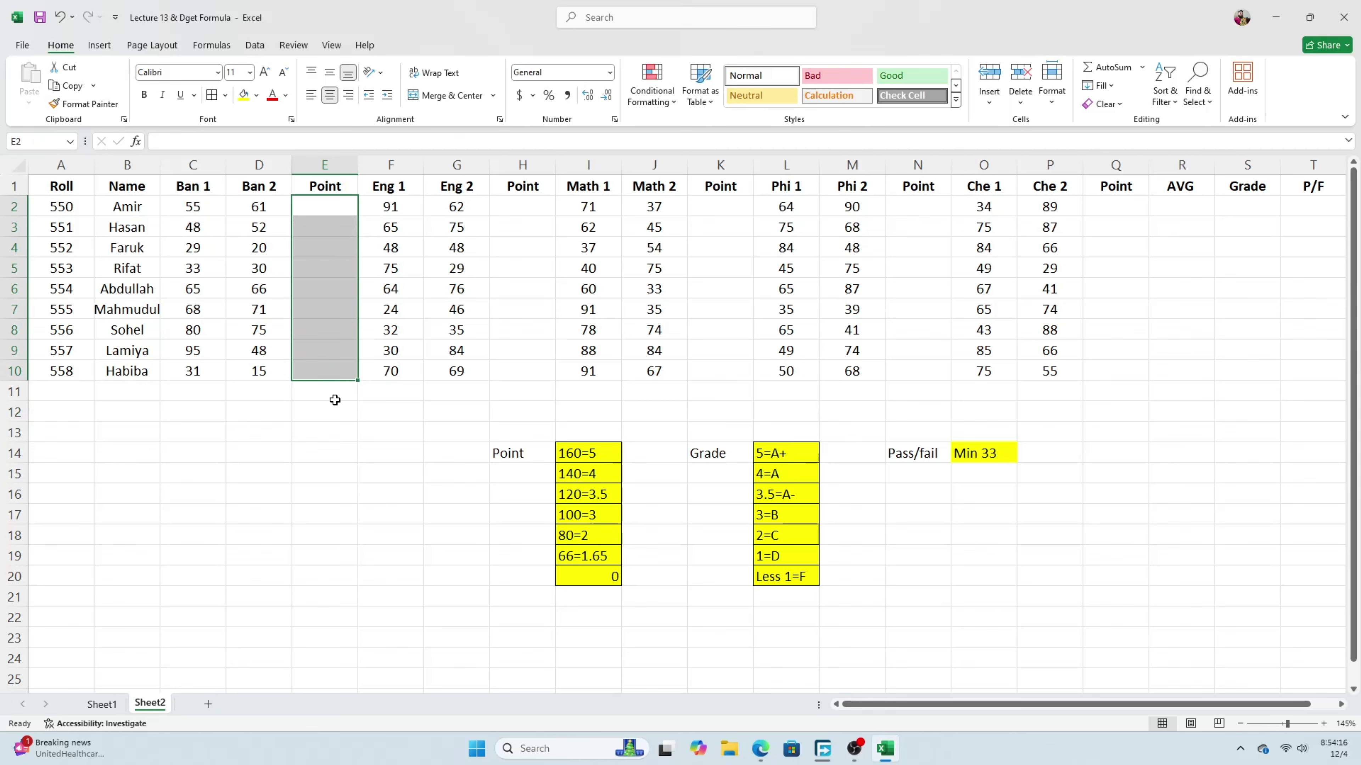
click(640, 457)
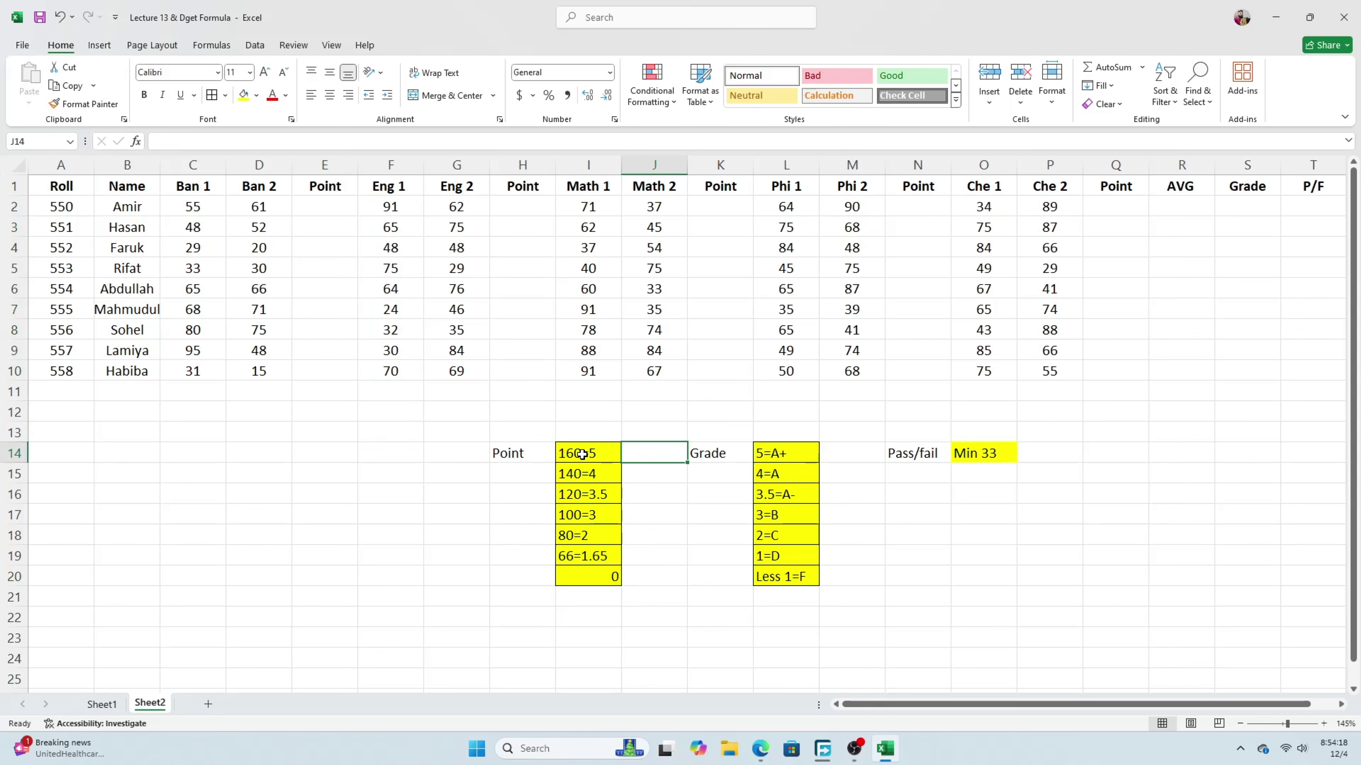
drag(582, 455, 563, 616)
click(327, 487)
click(338, 205)
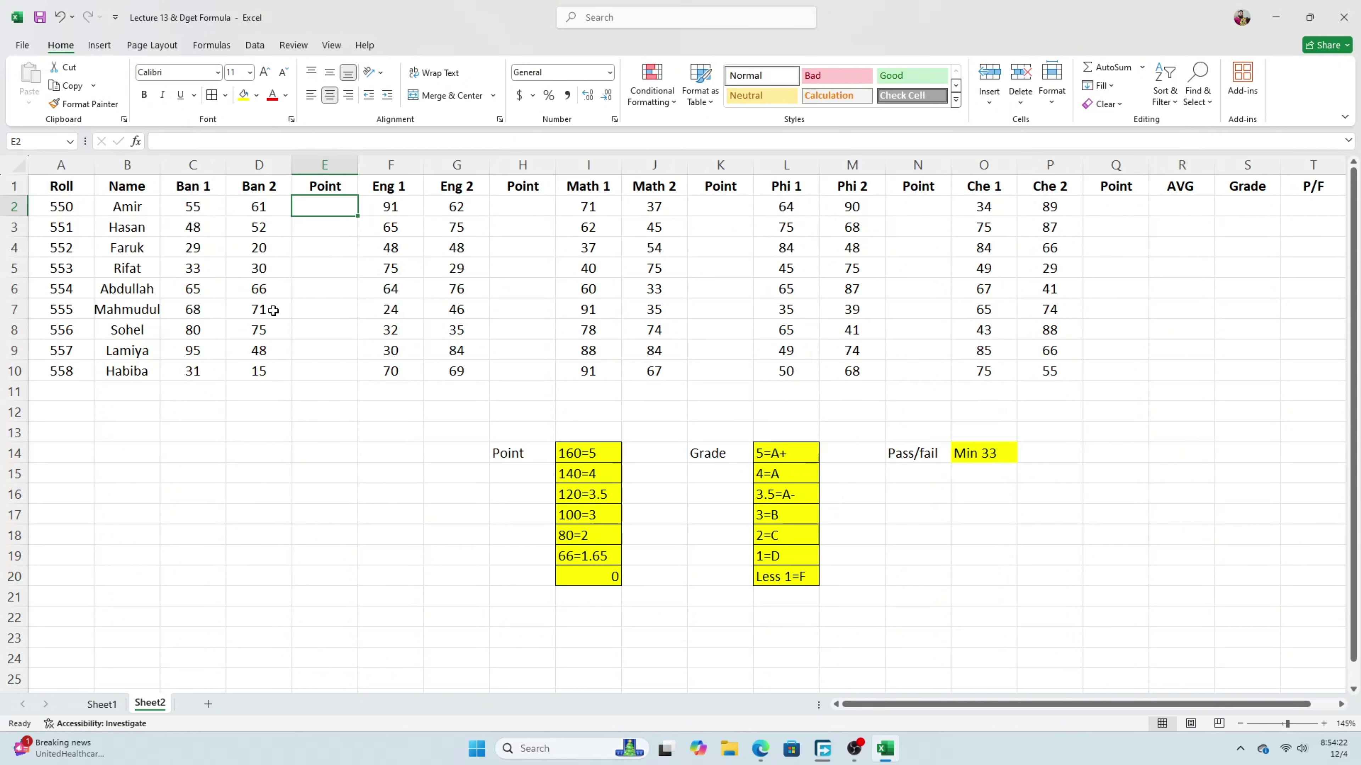
drag(193, 213, 262, 214)
click(316, 208)
drag(595, 458, 587, 588)
click(589, 453)
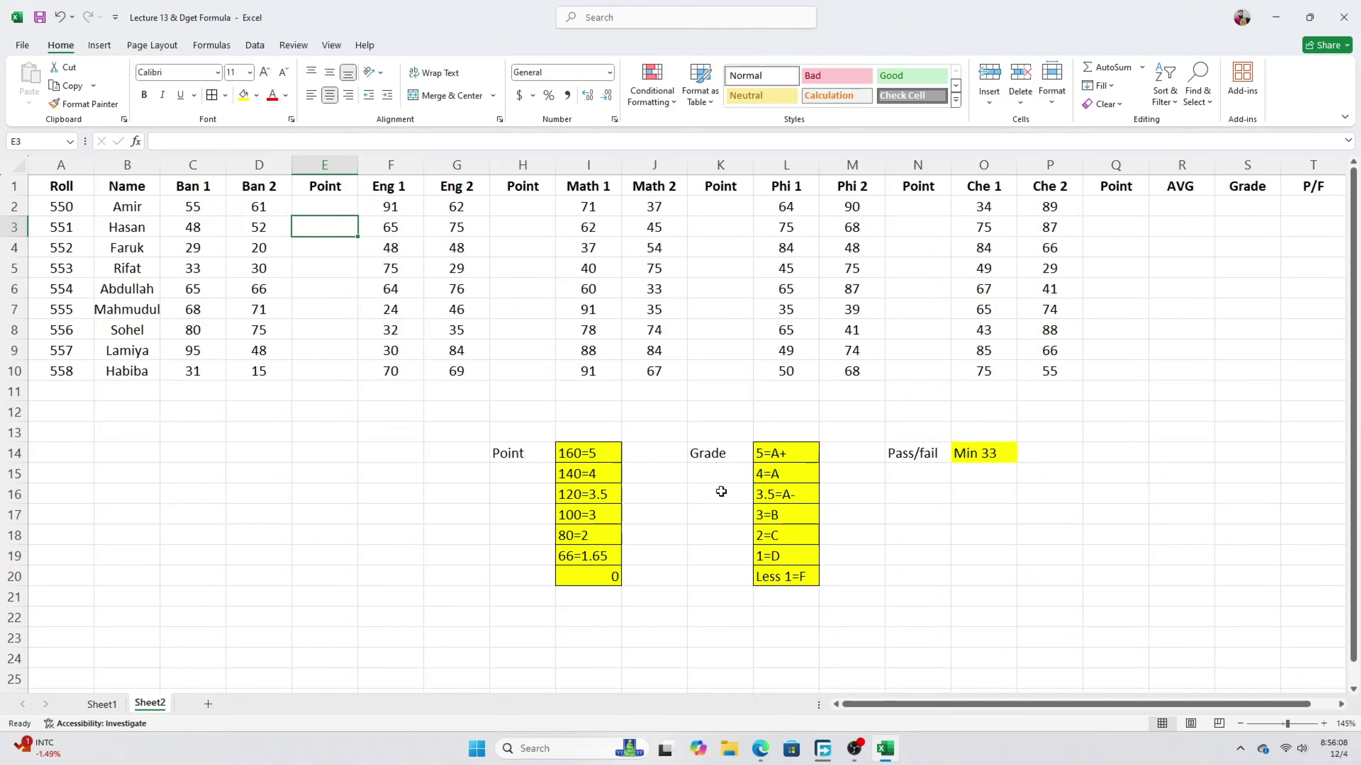
Begin an IF formula in E2 that gives 5 points when (C2+D2)>=160
click(313, 206)
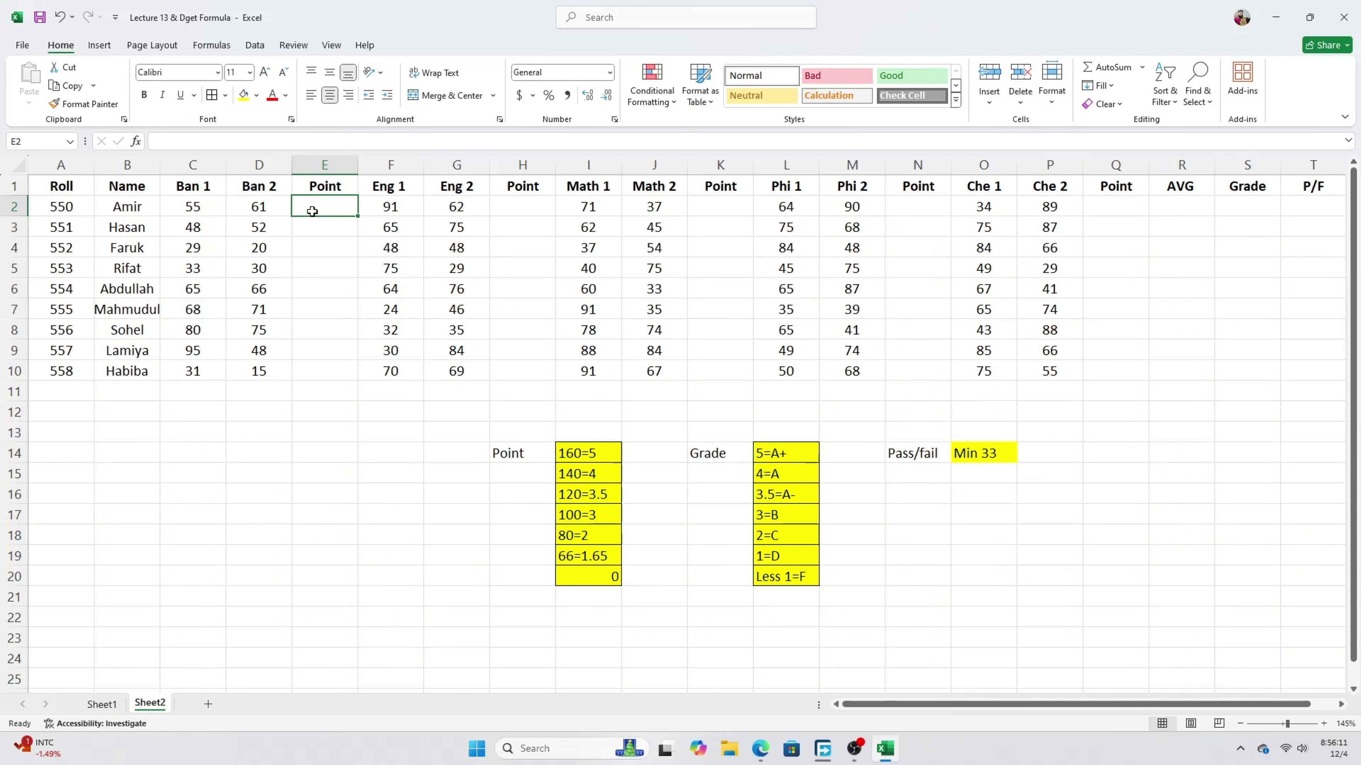
click(326, 234)
click(324, 207)
text(=)
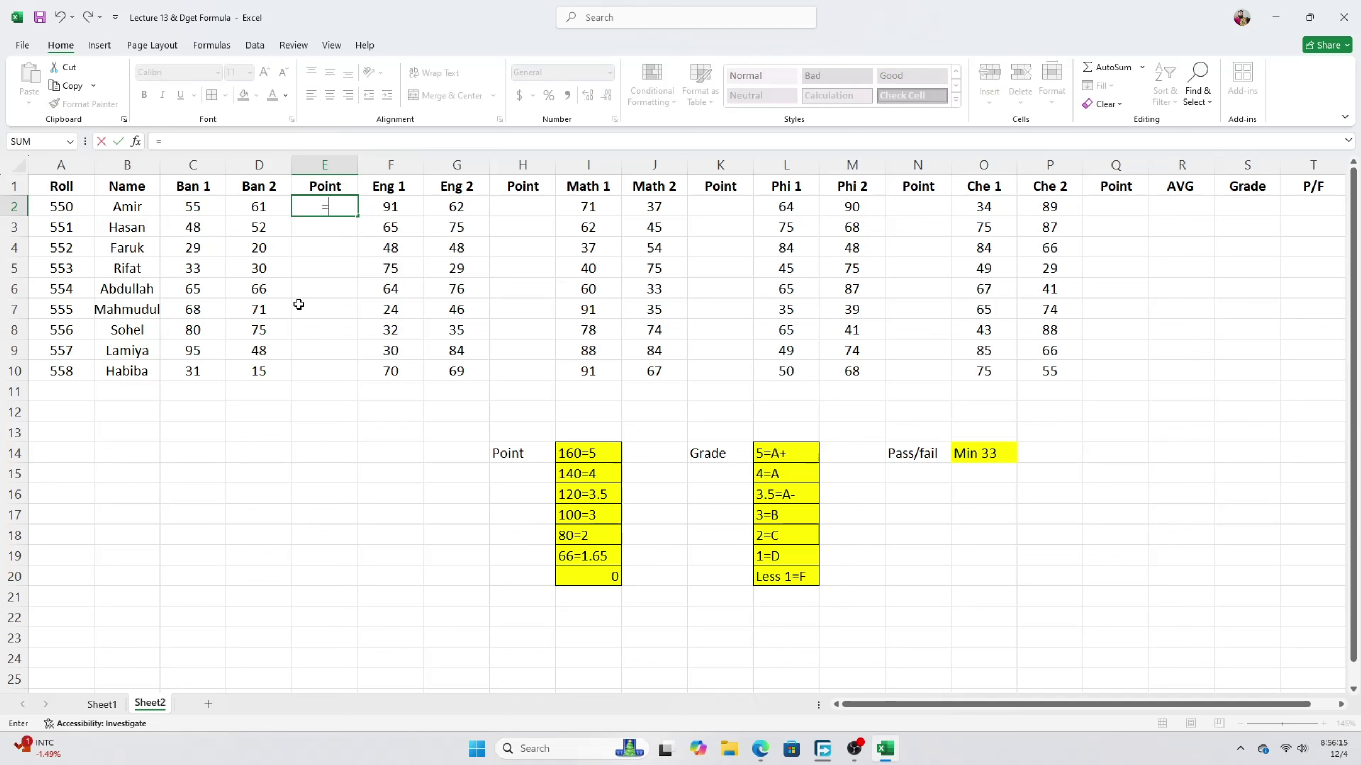
text(if)
key(Tab)
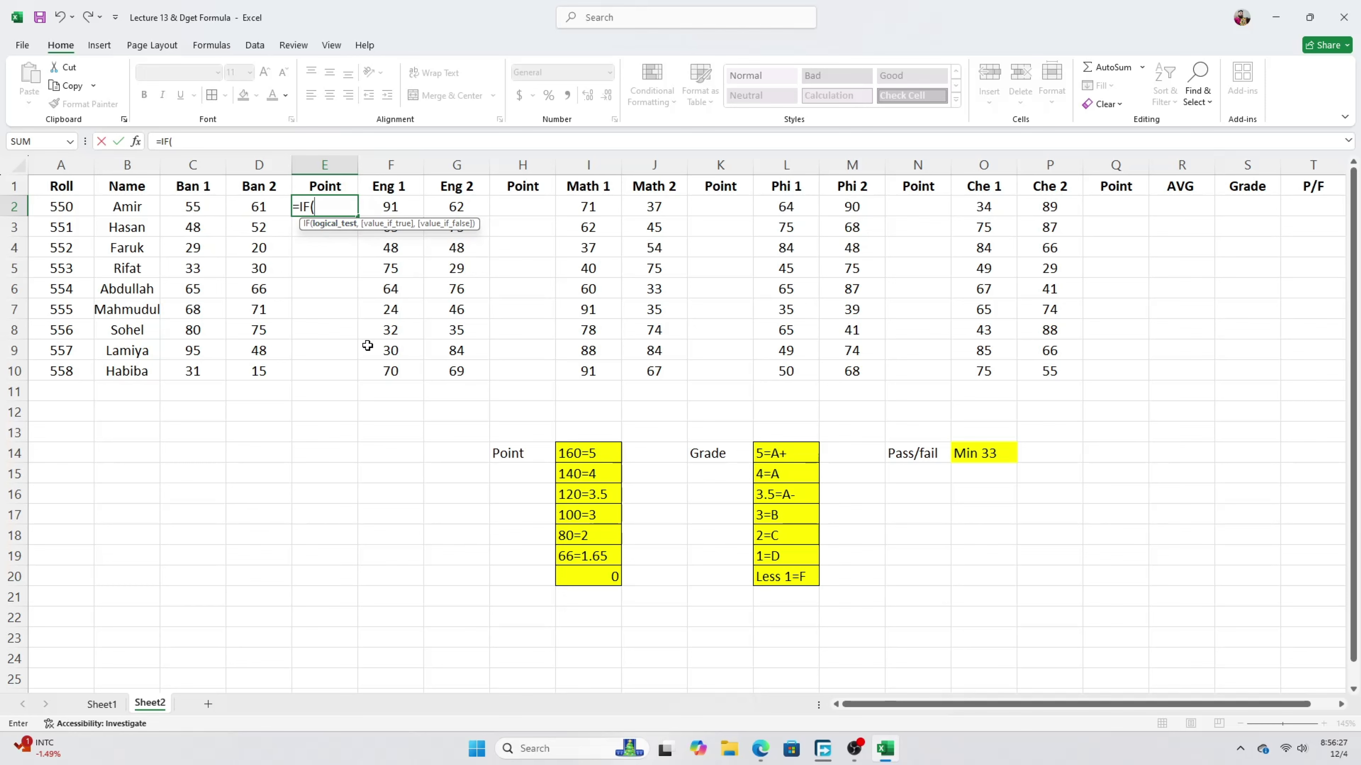
text(()
click(191, 207)
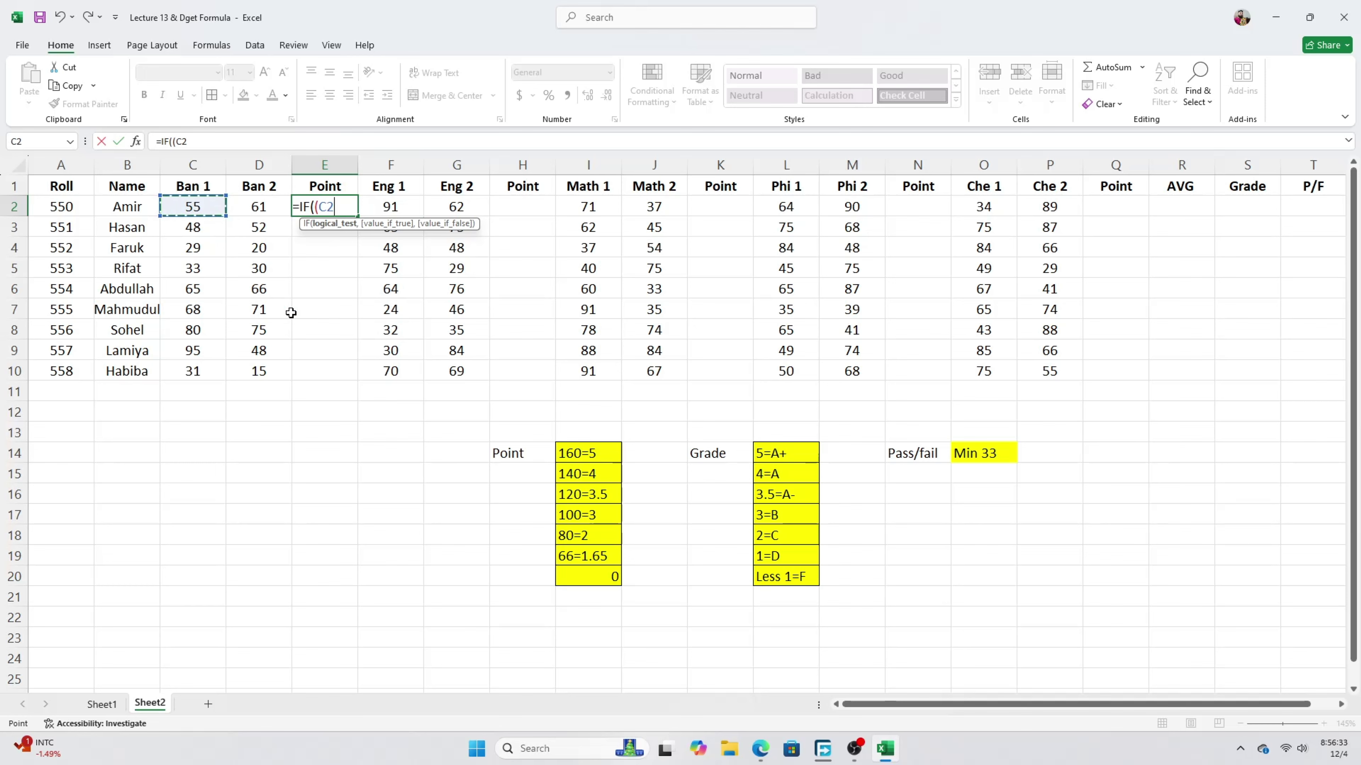
text(+)
click(245, 208)
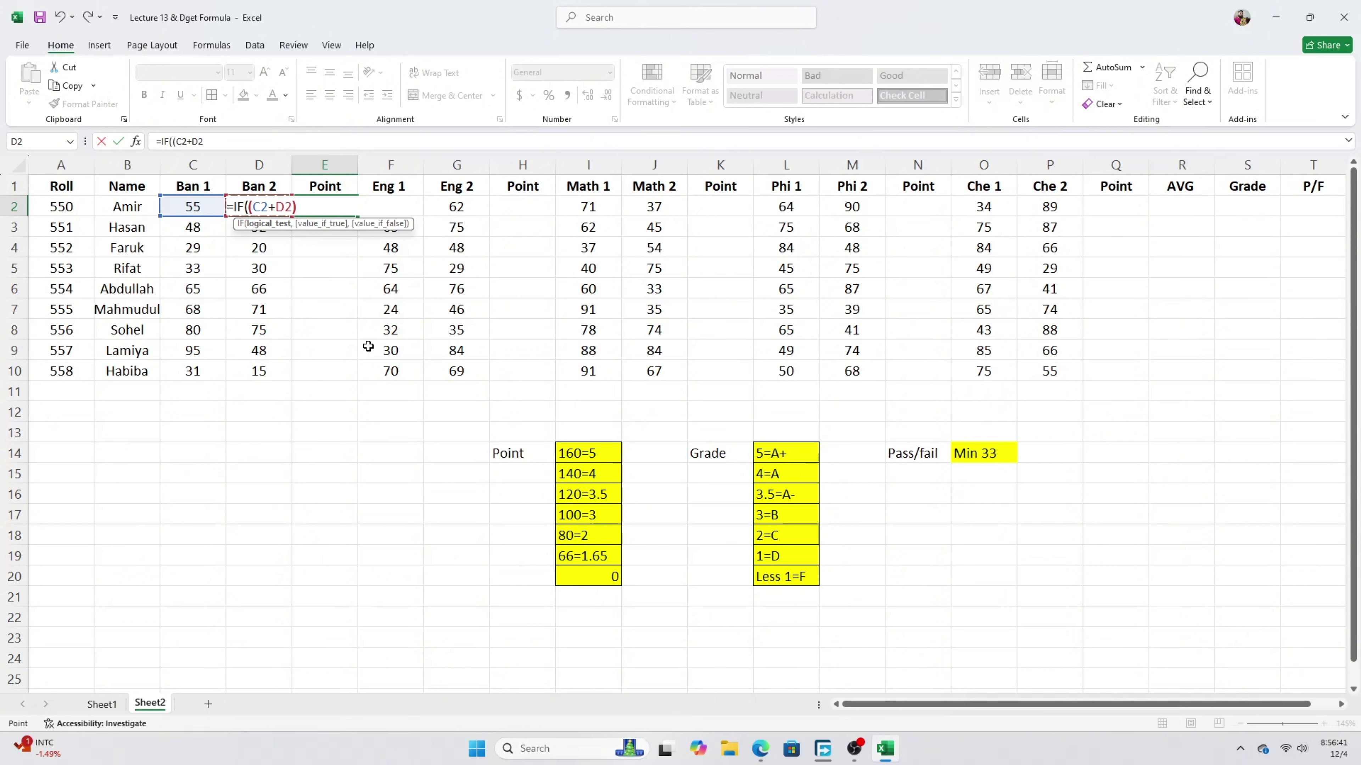
text())
text(>=)
text(160)
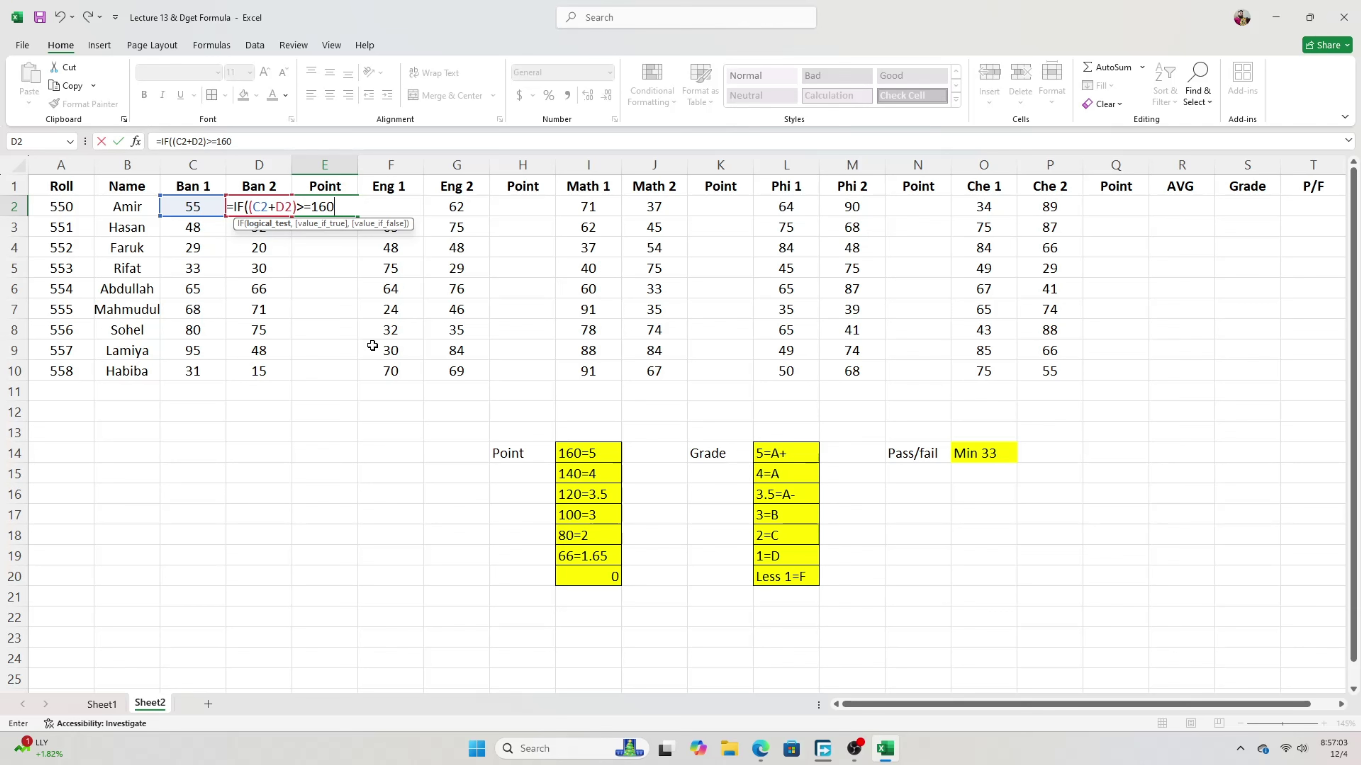
text(,5)
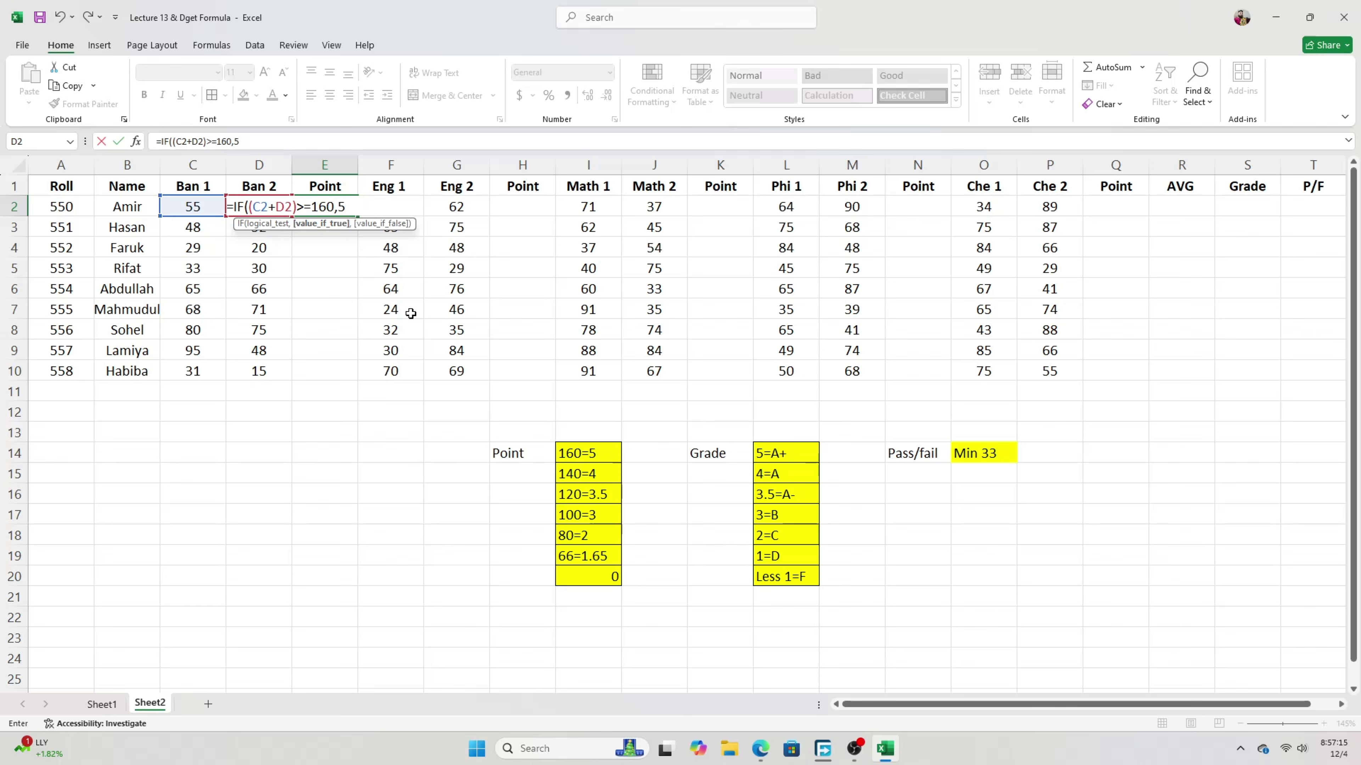
Nest a second IF in the E2 formula that gives 4 points when (C2+D2)>=140
text(,if)
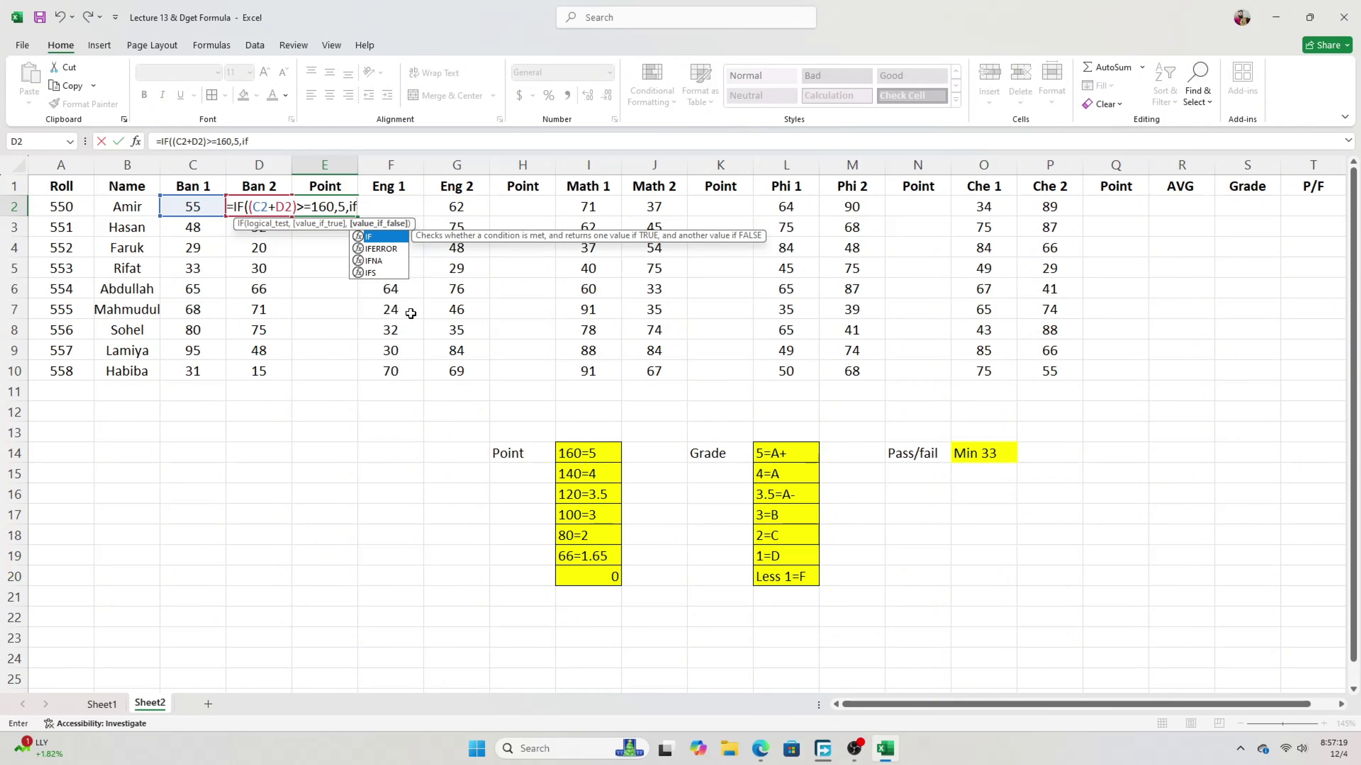
key(Tab)
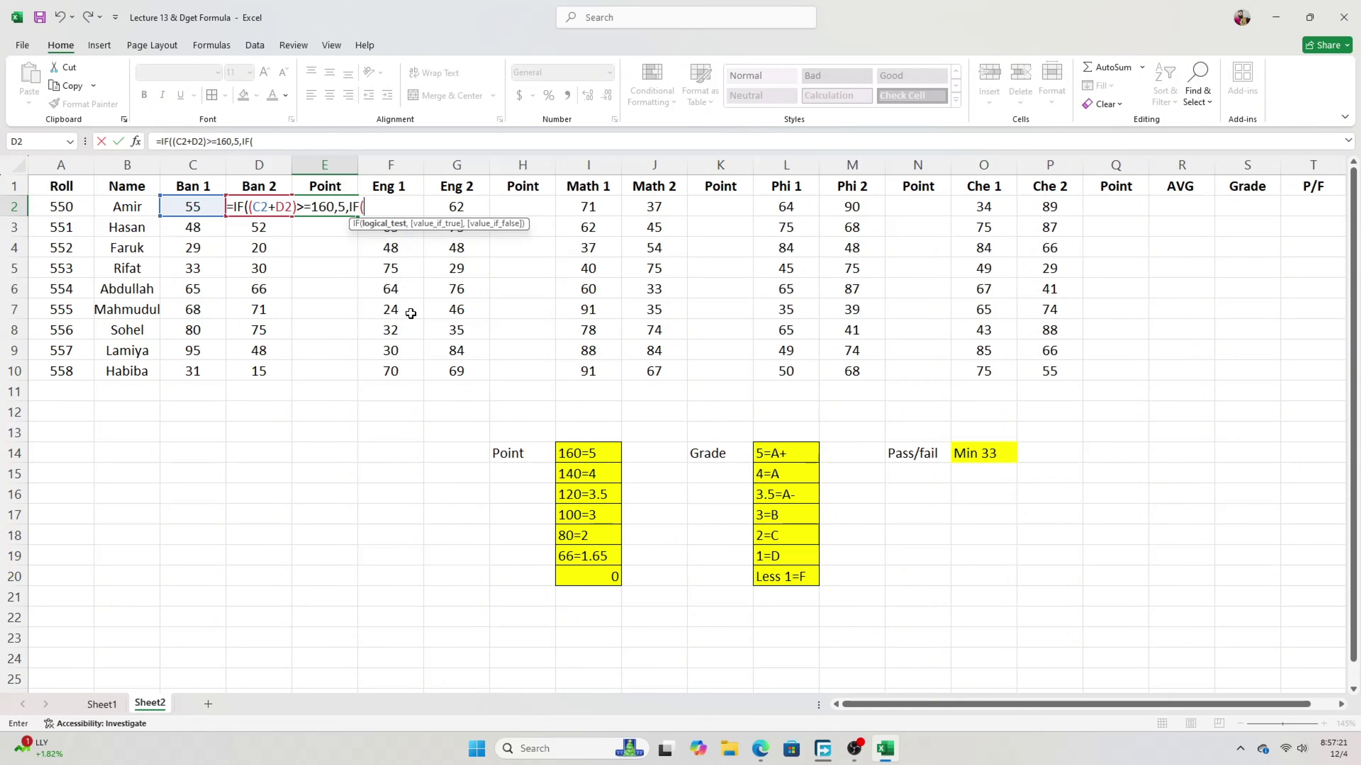
text(()
click(182, 214)
text(+)
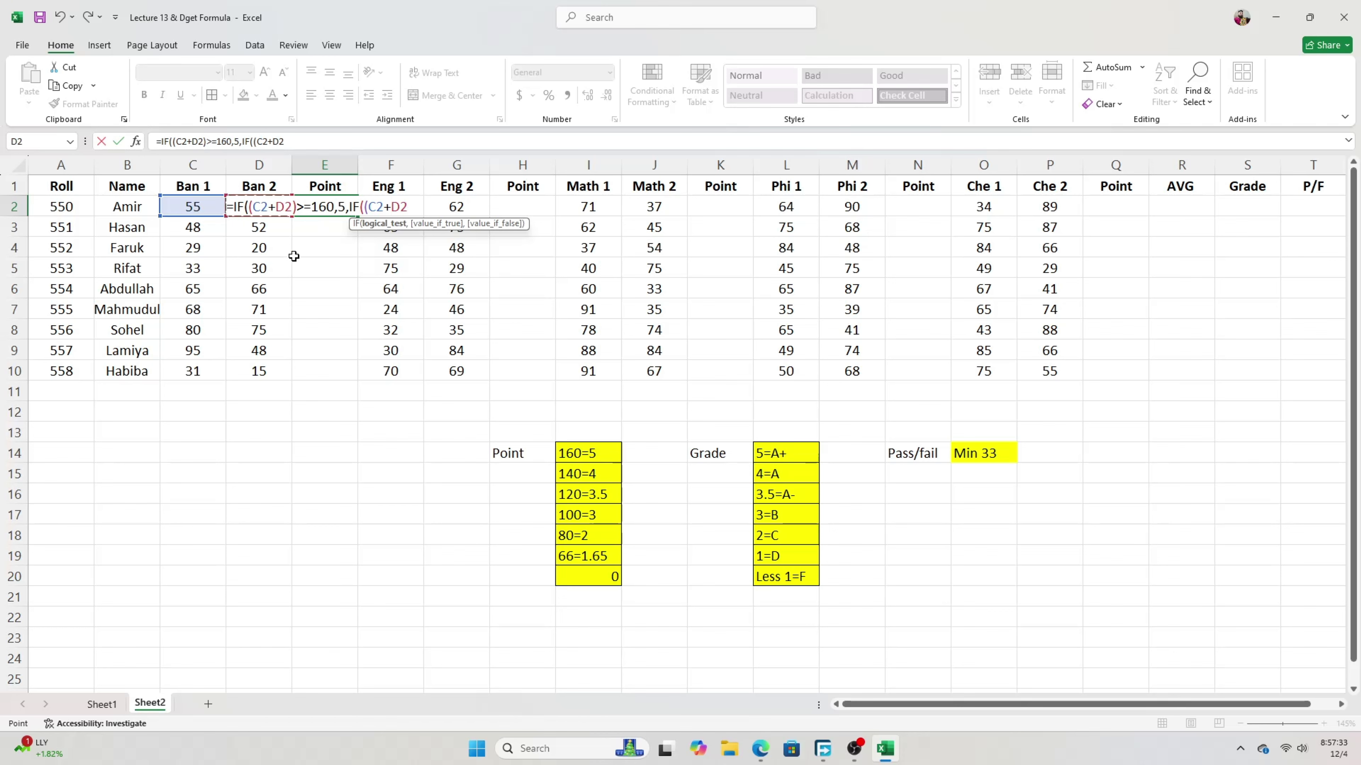
key(Left)
key(Right)
text()>=)
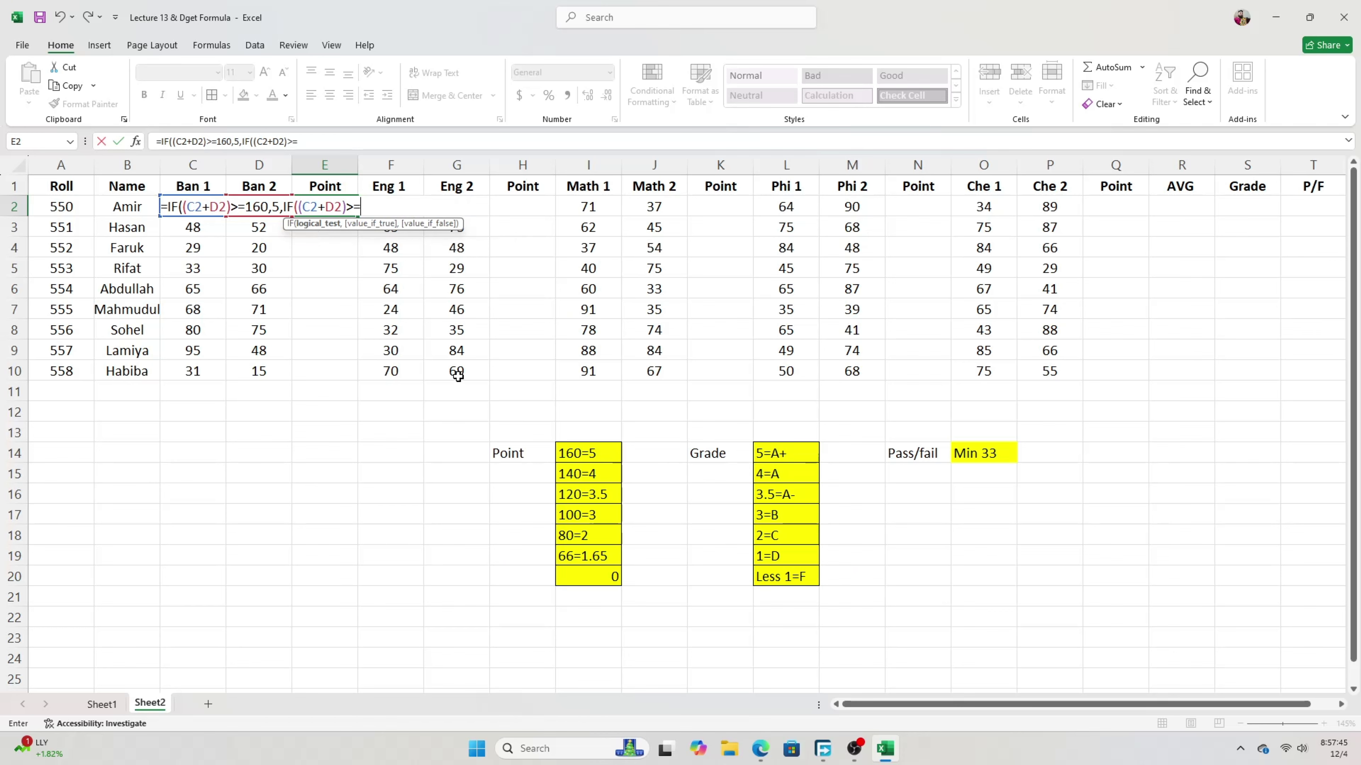
text(140,)
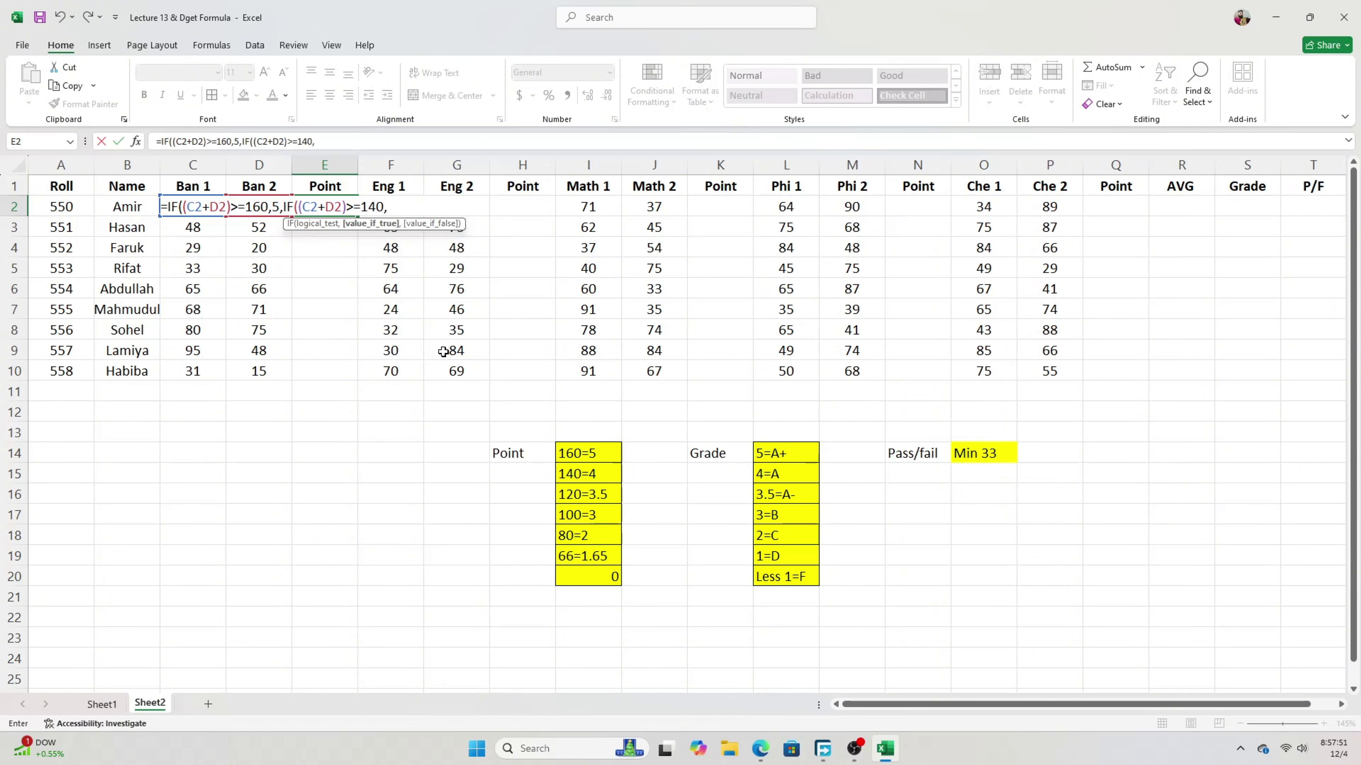
text(4,if)
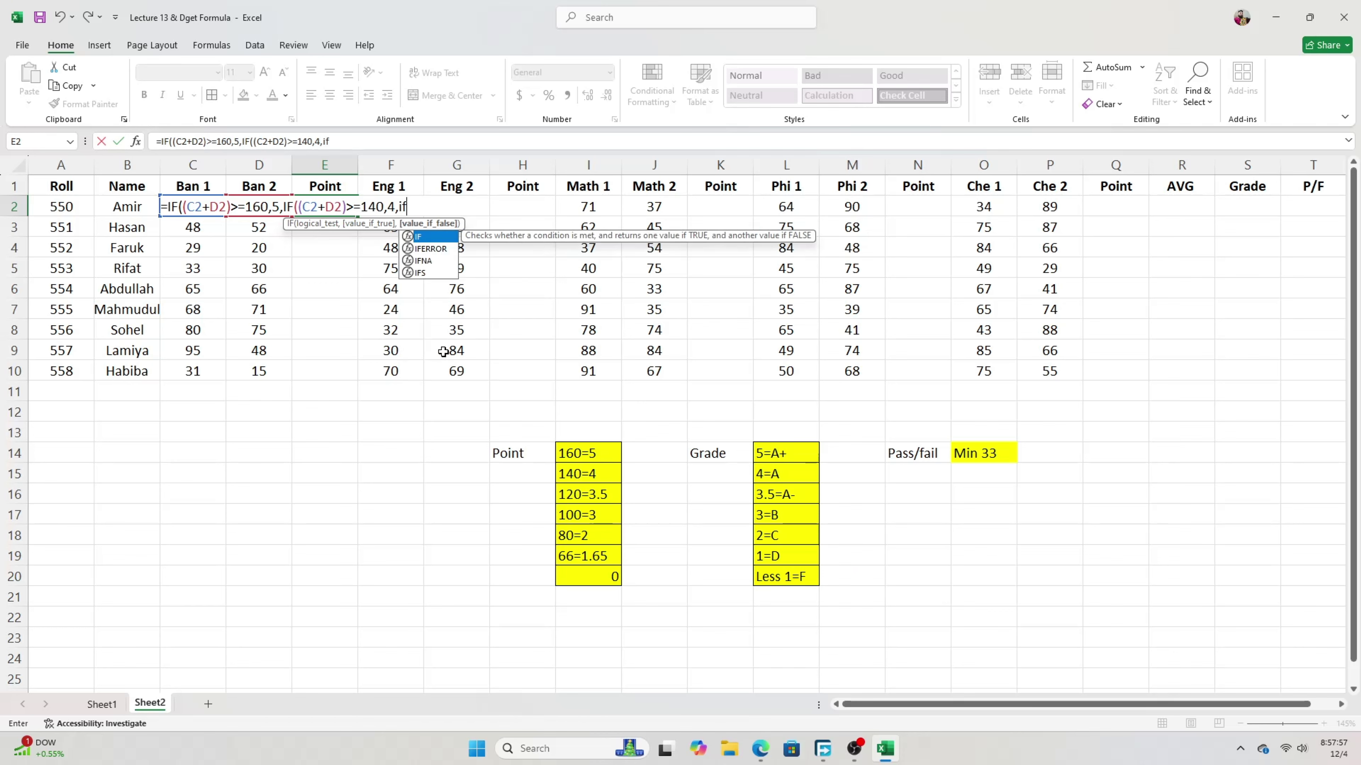
Add a third nested IF to the E2 formula, giving 3.5 points when (C2+D2)>=120
key(Tab)
text(()
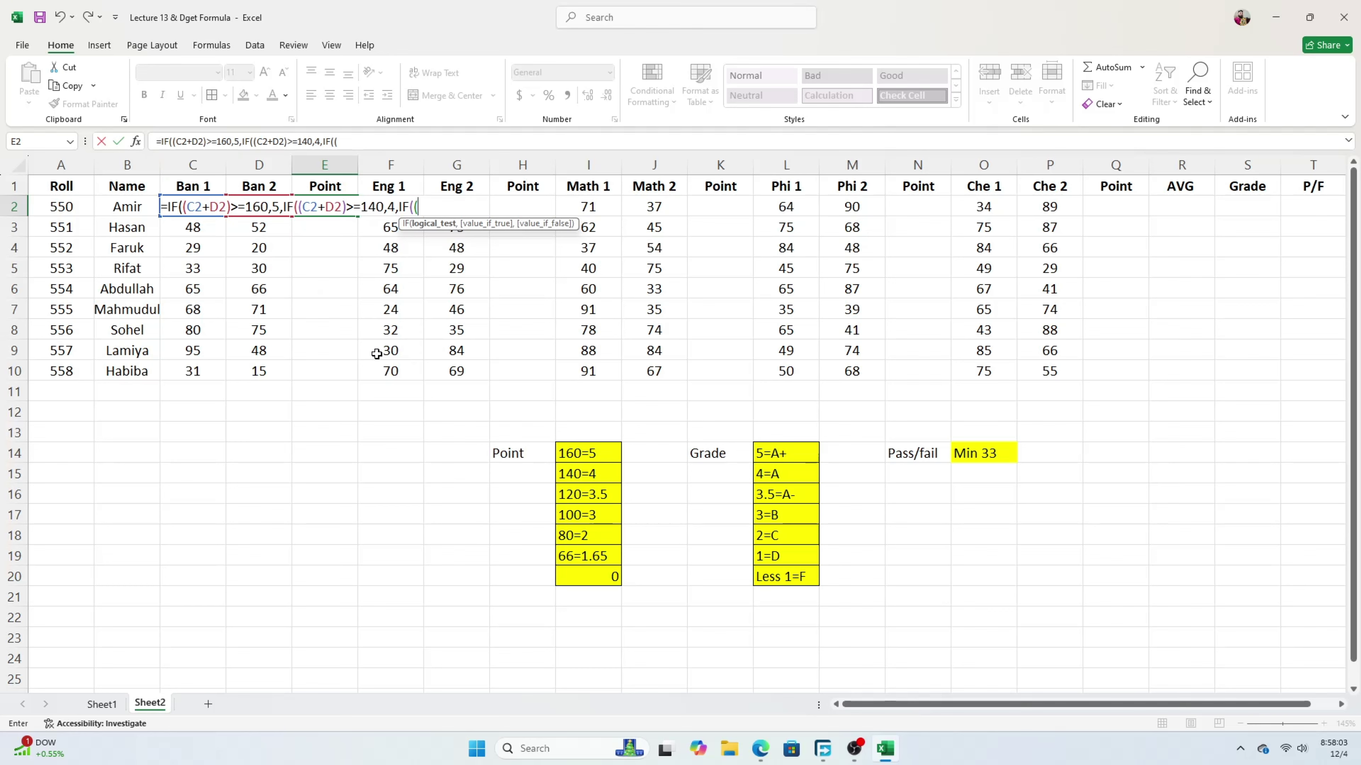
text(C2+D2))
text(>=120)
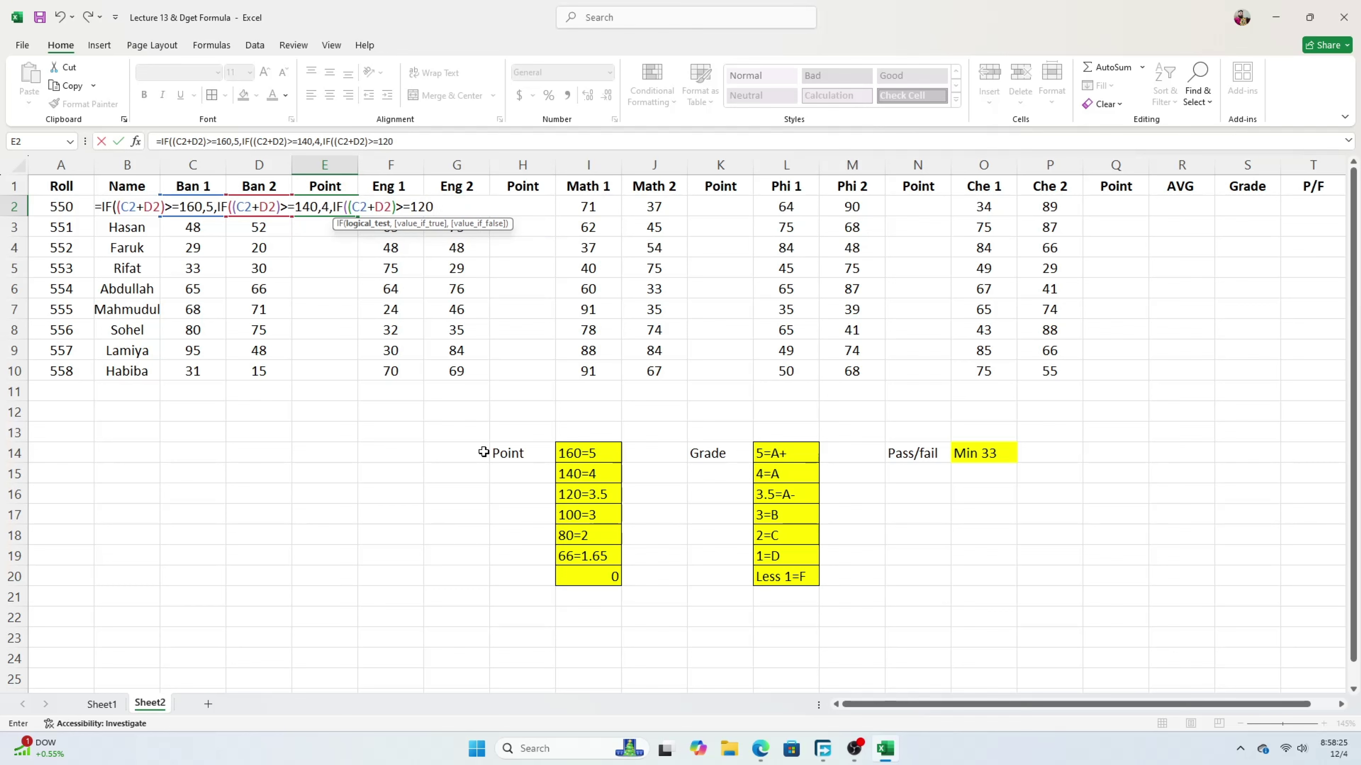
text(,3.5)
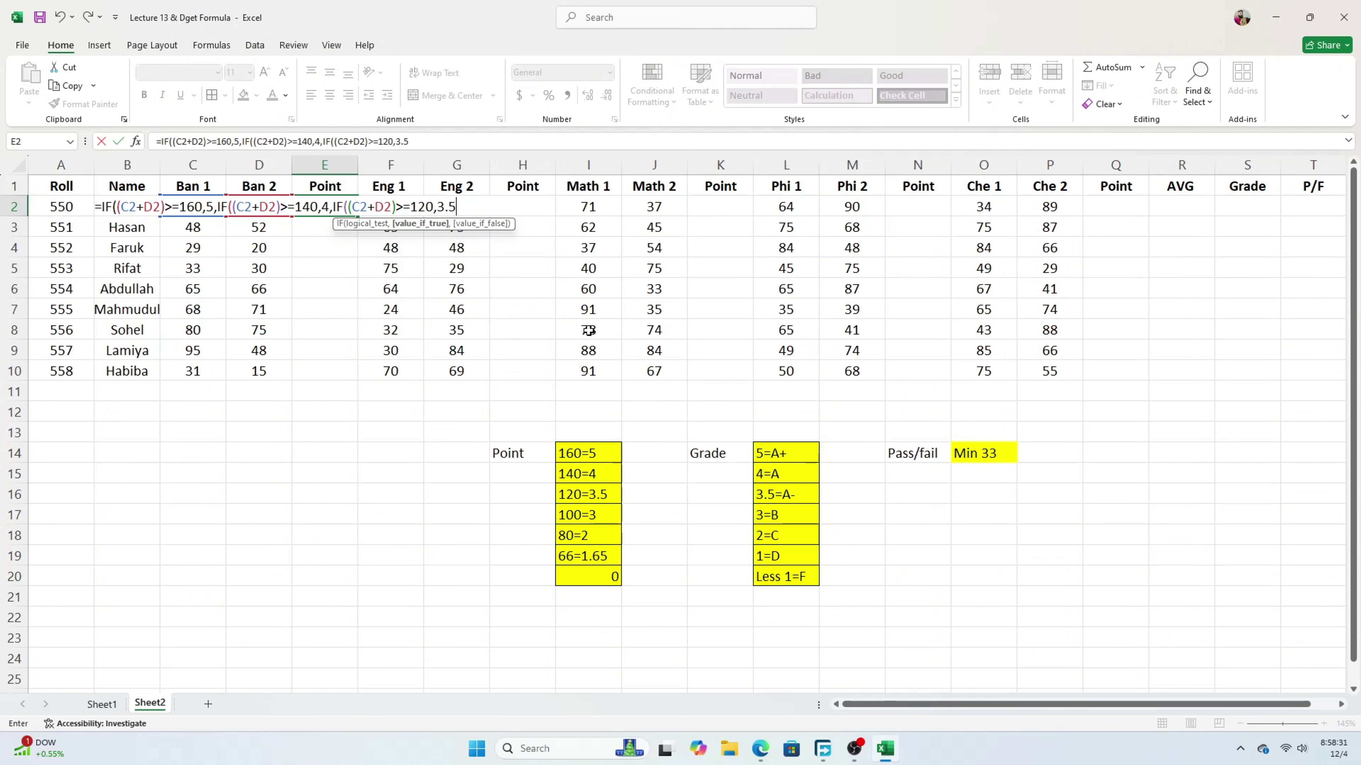
Add a fourth nested IF to the E2 formula, giving 3 points when (C2+D2)>=100
text(,IF()
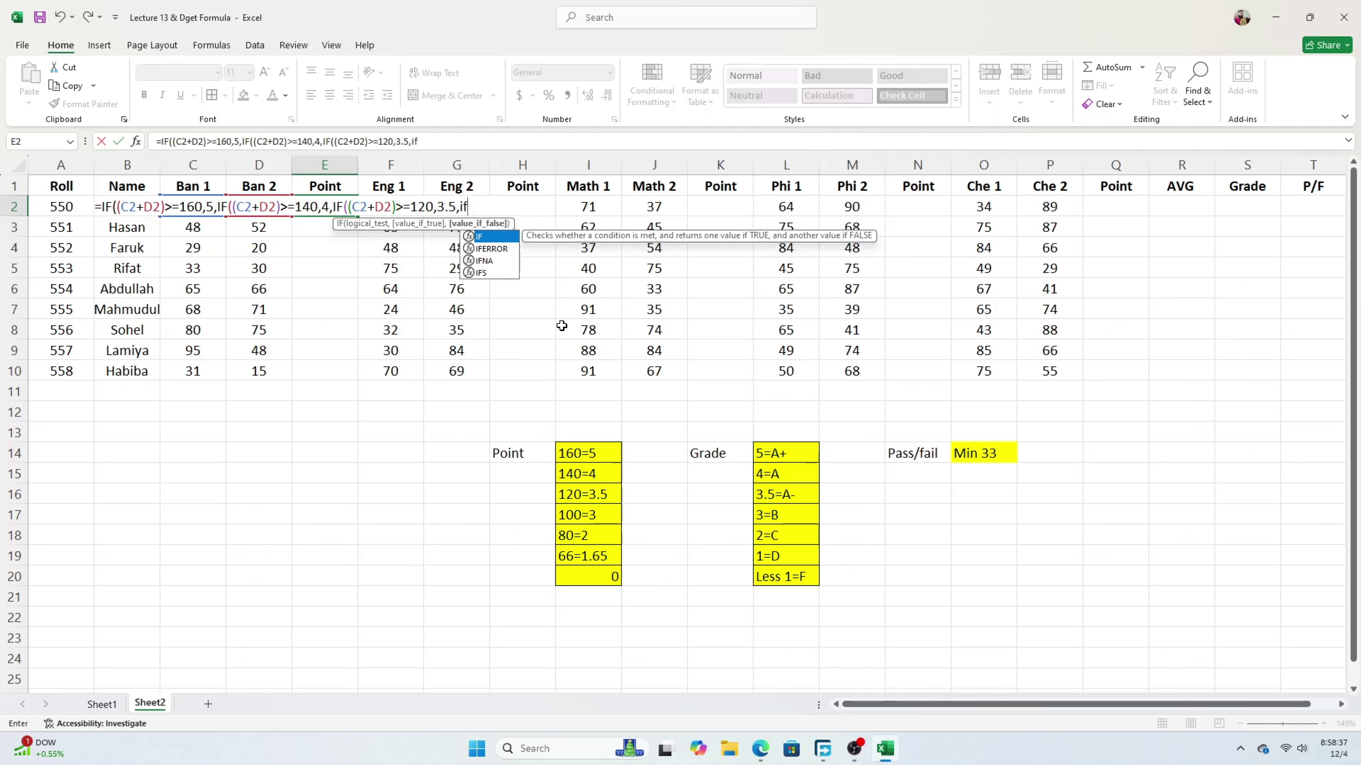
text(()
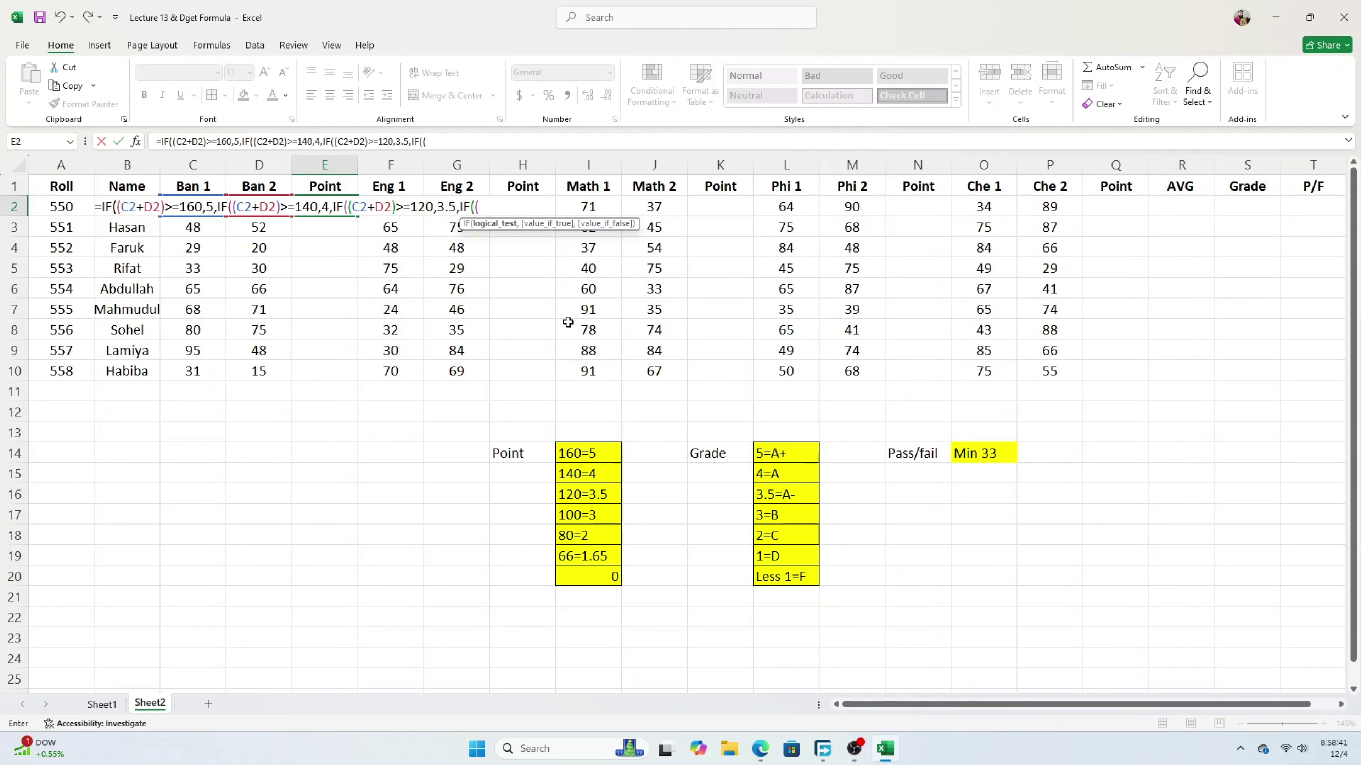
text(C2+D2)>=)
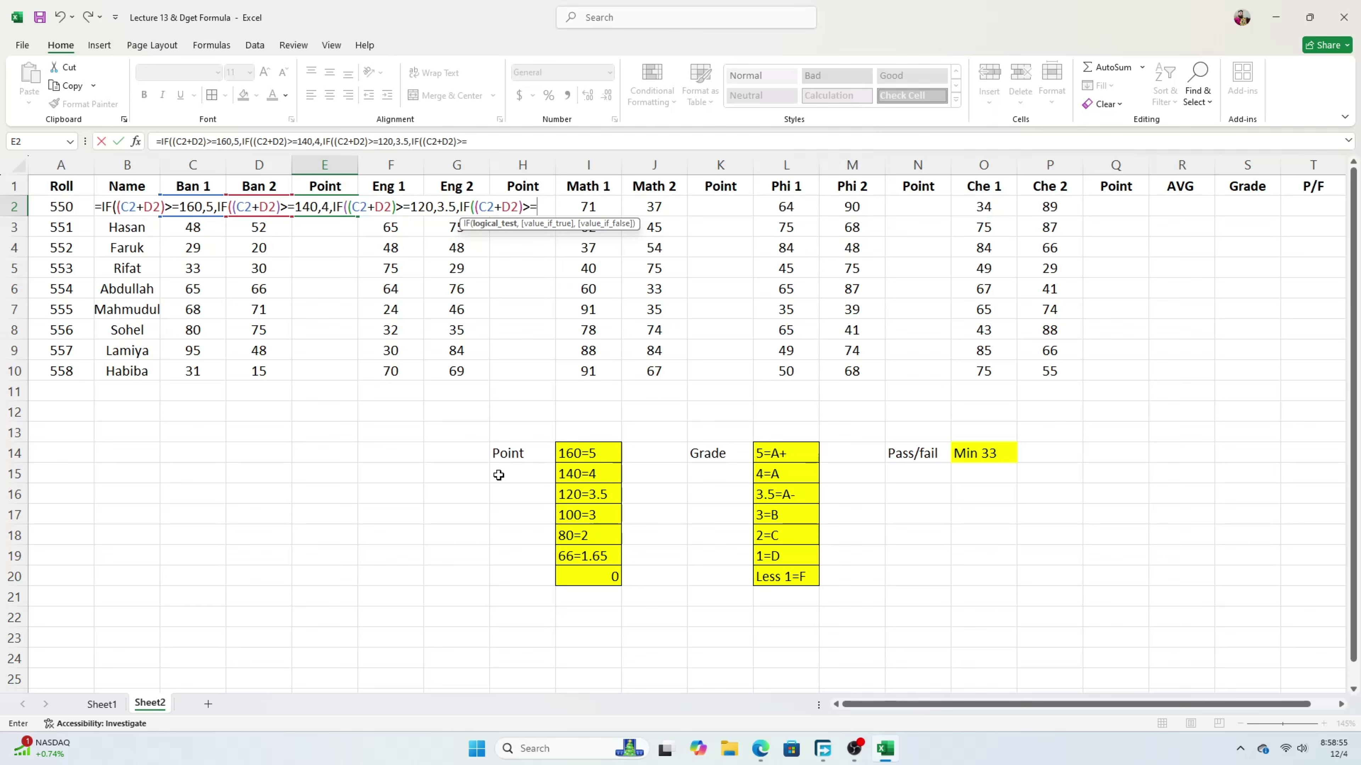
text(100)
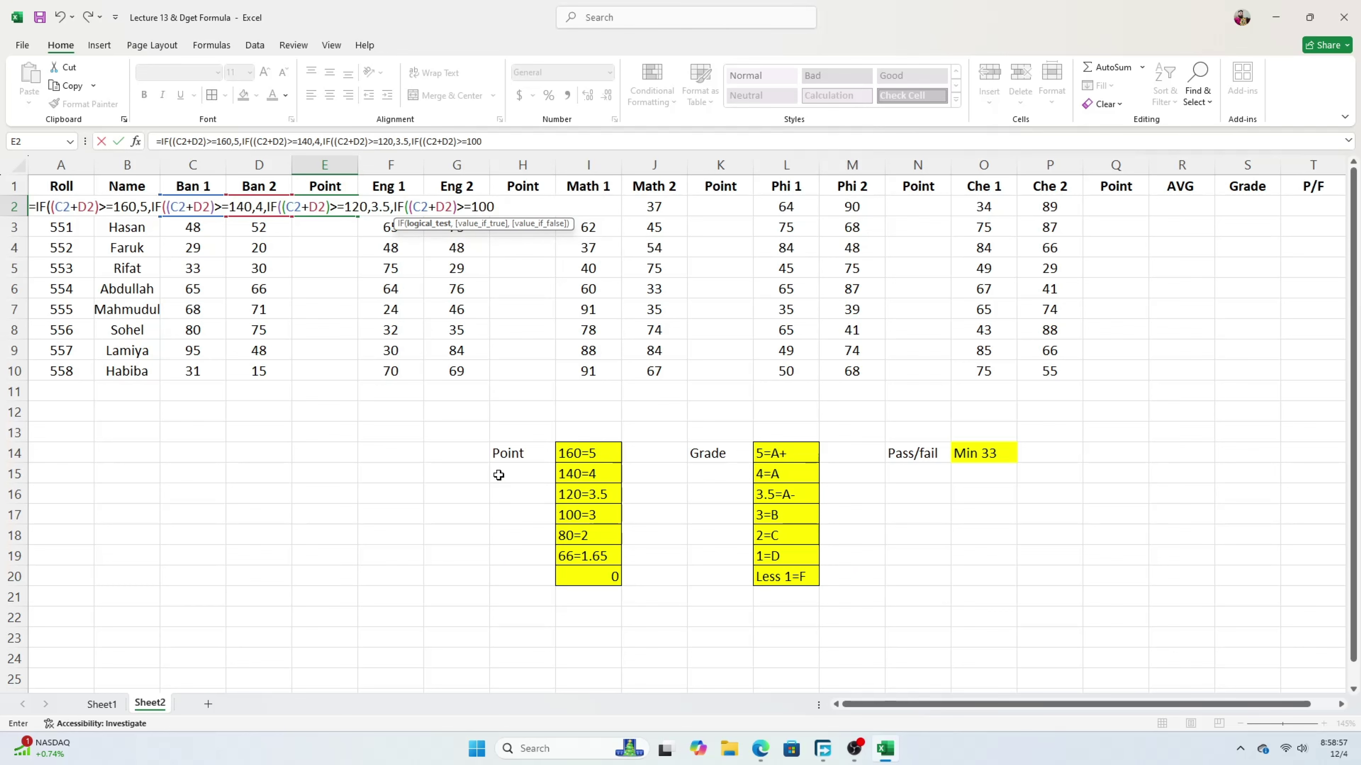
text(,3)
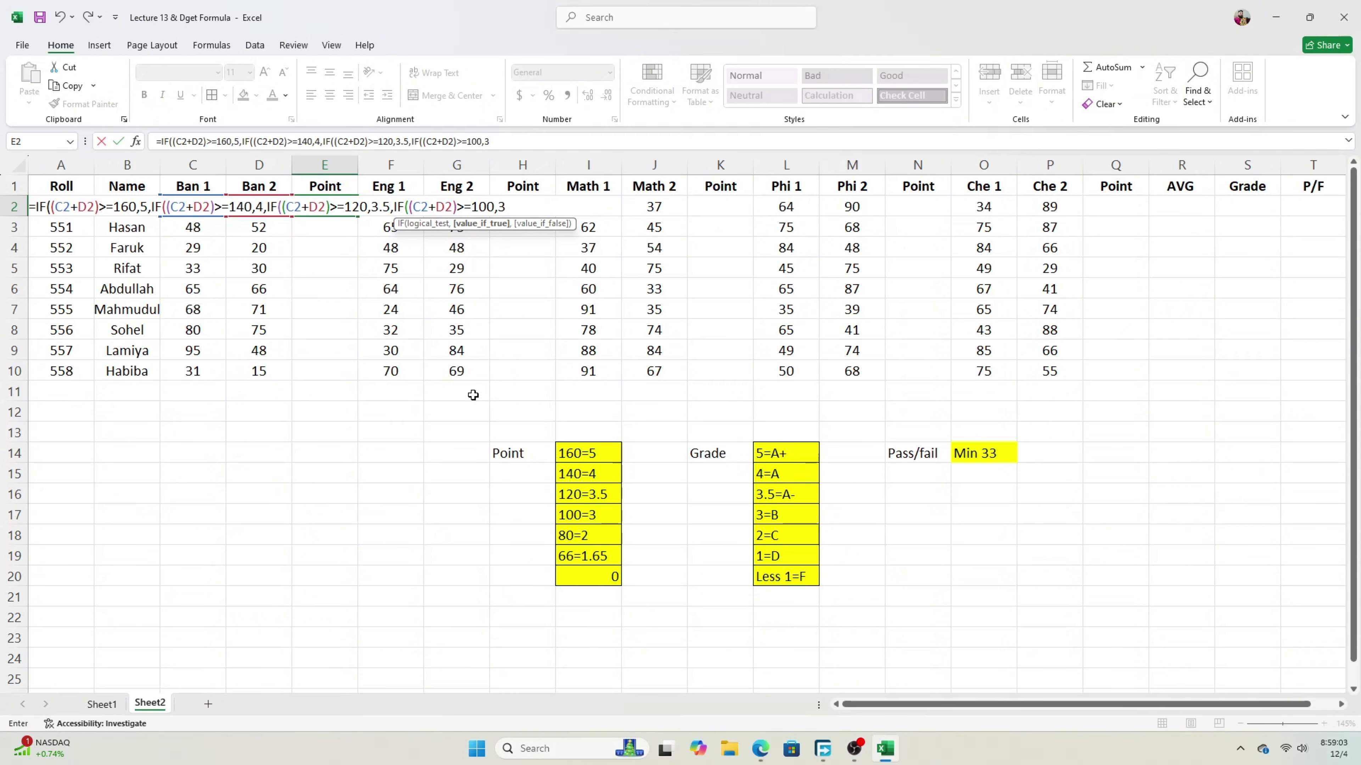
Add a fifth nested IF to the E2 formula, giving 2 points when (C2+D2)>=80
text(,IF()
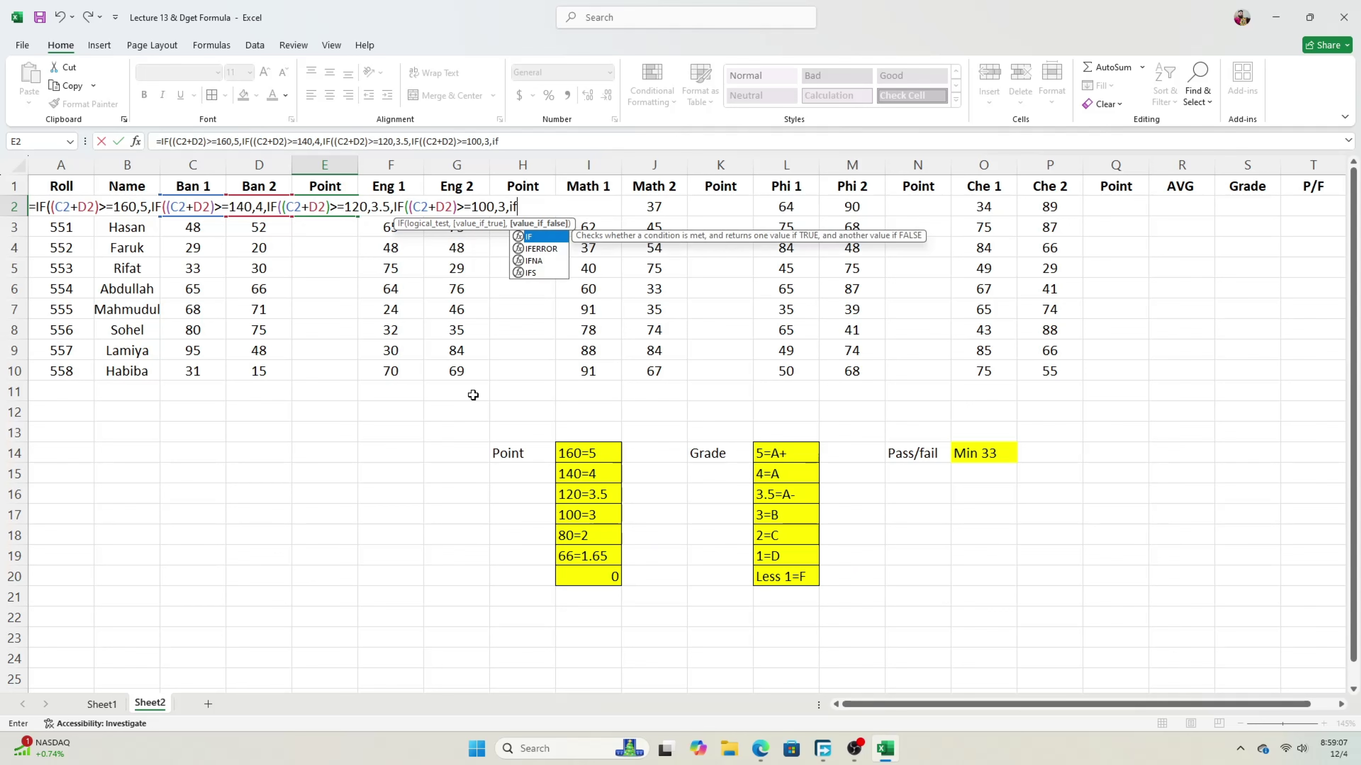
text(()
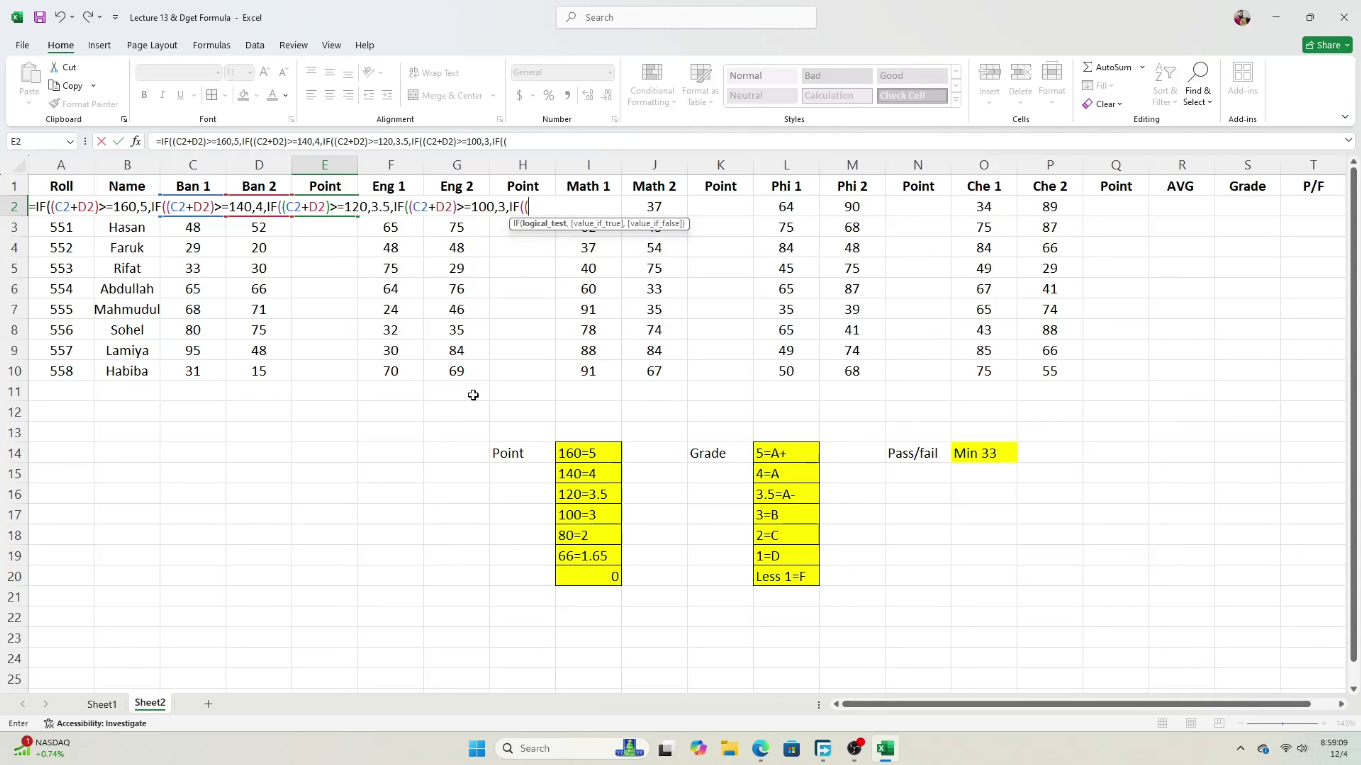
text(C2+D2)>=80,)
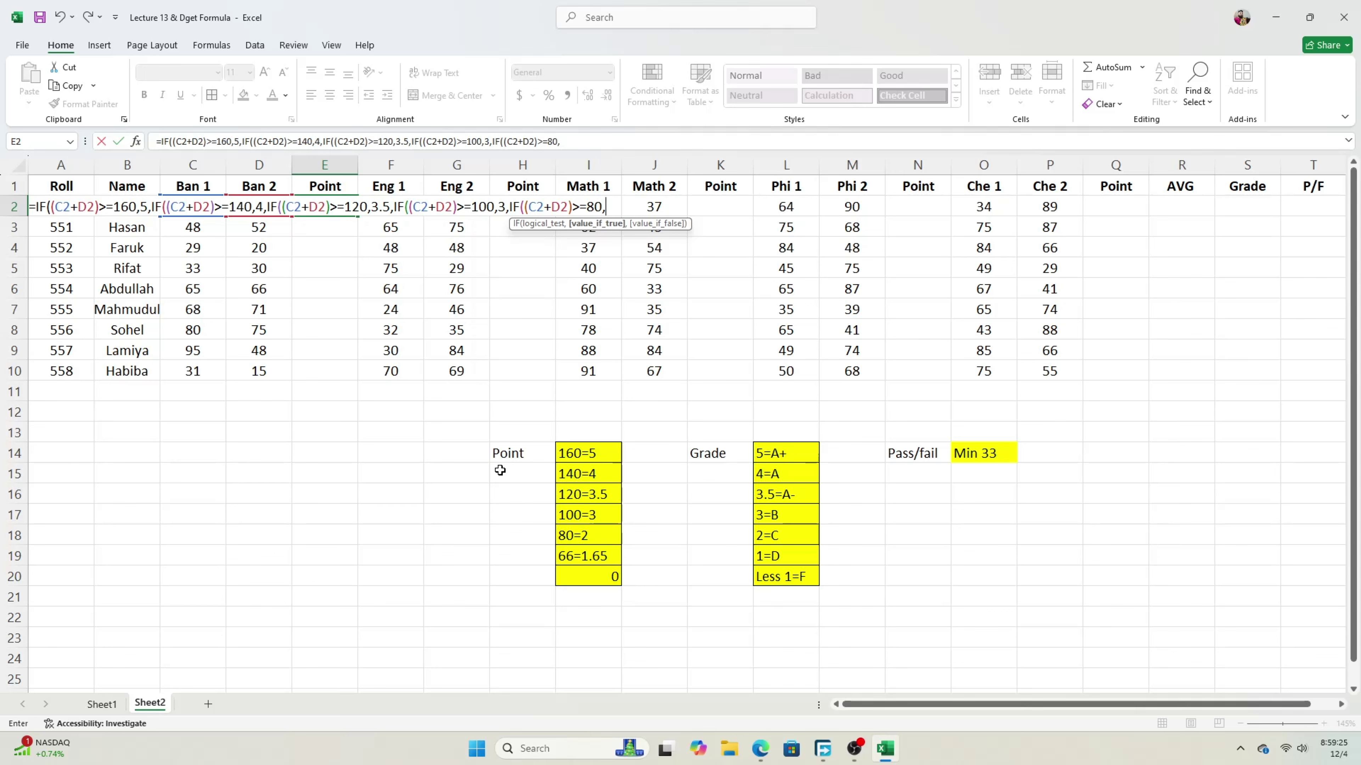
text(2,if)
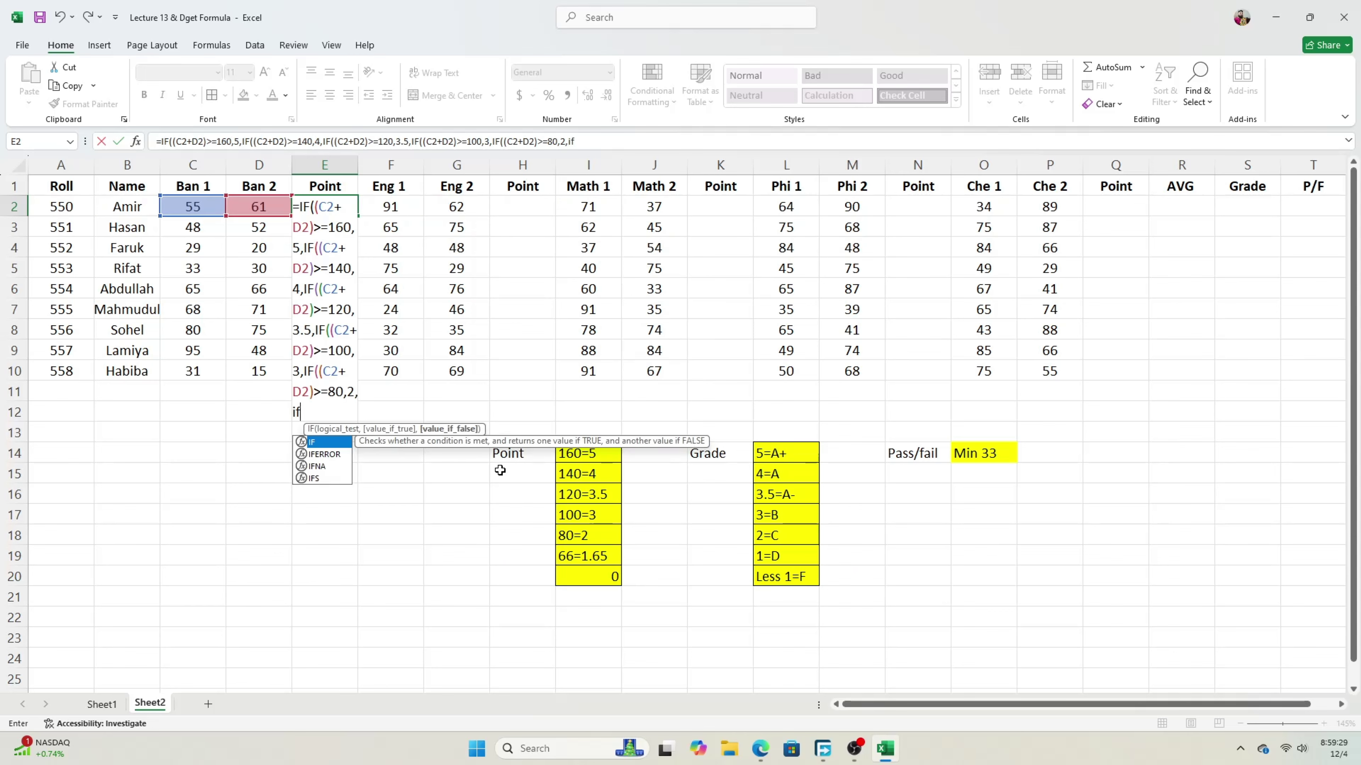
Add the last nested IF in E2, giving 1.65 points when (C2+D2)>=66 and otherwise 0, and complete the formula
key(Tab)
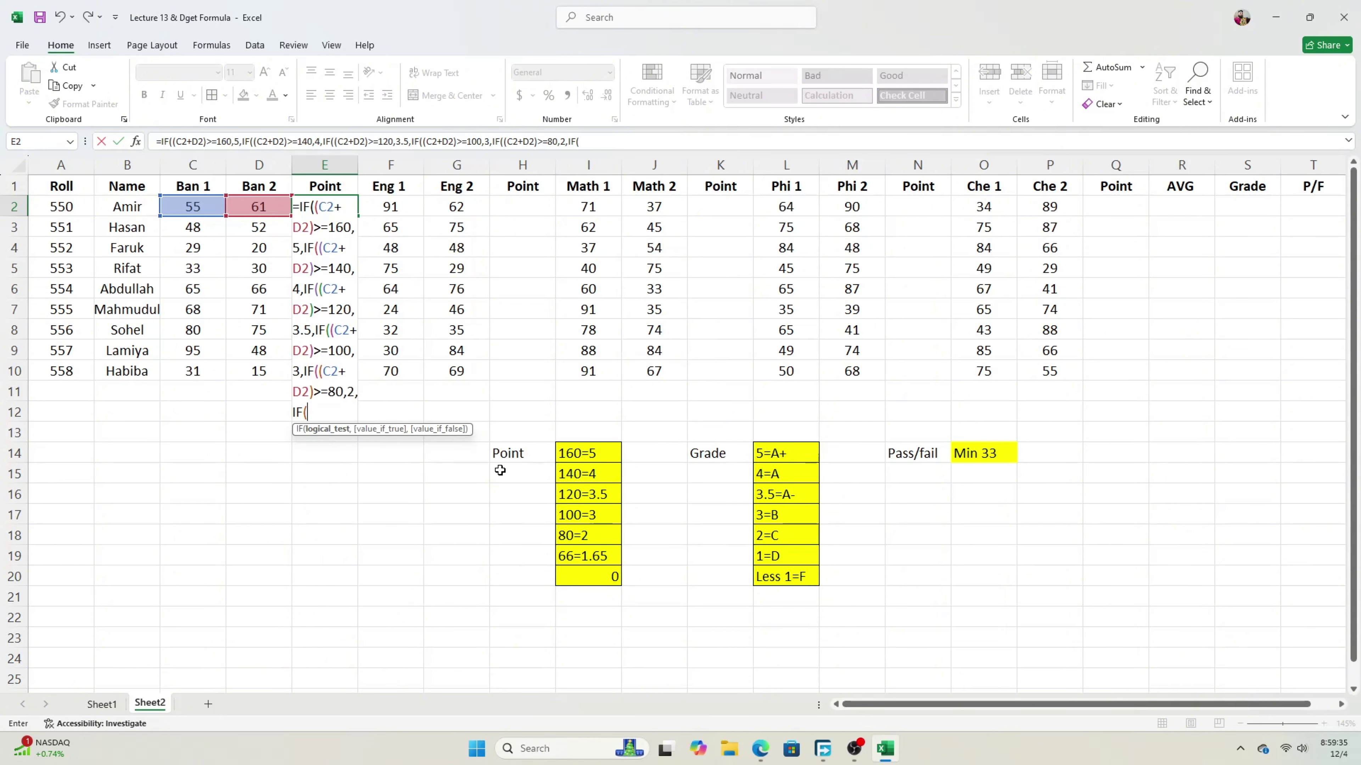
text(()
text(C2)
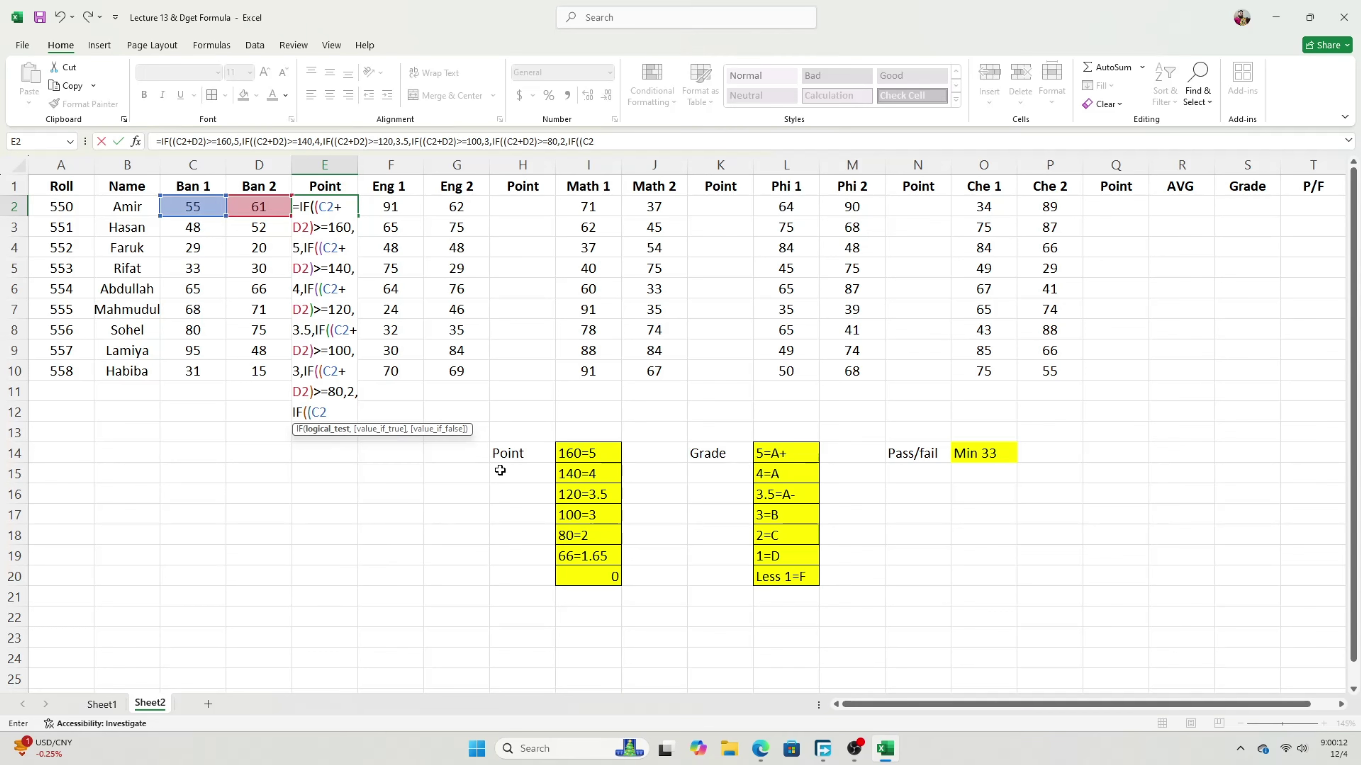
text(+D2)
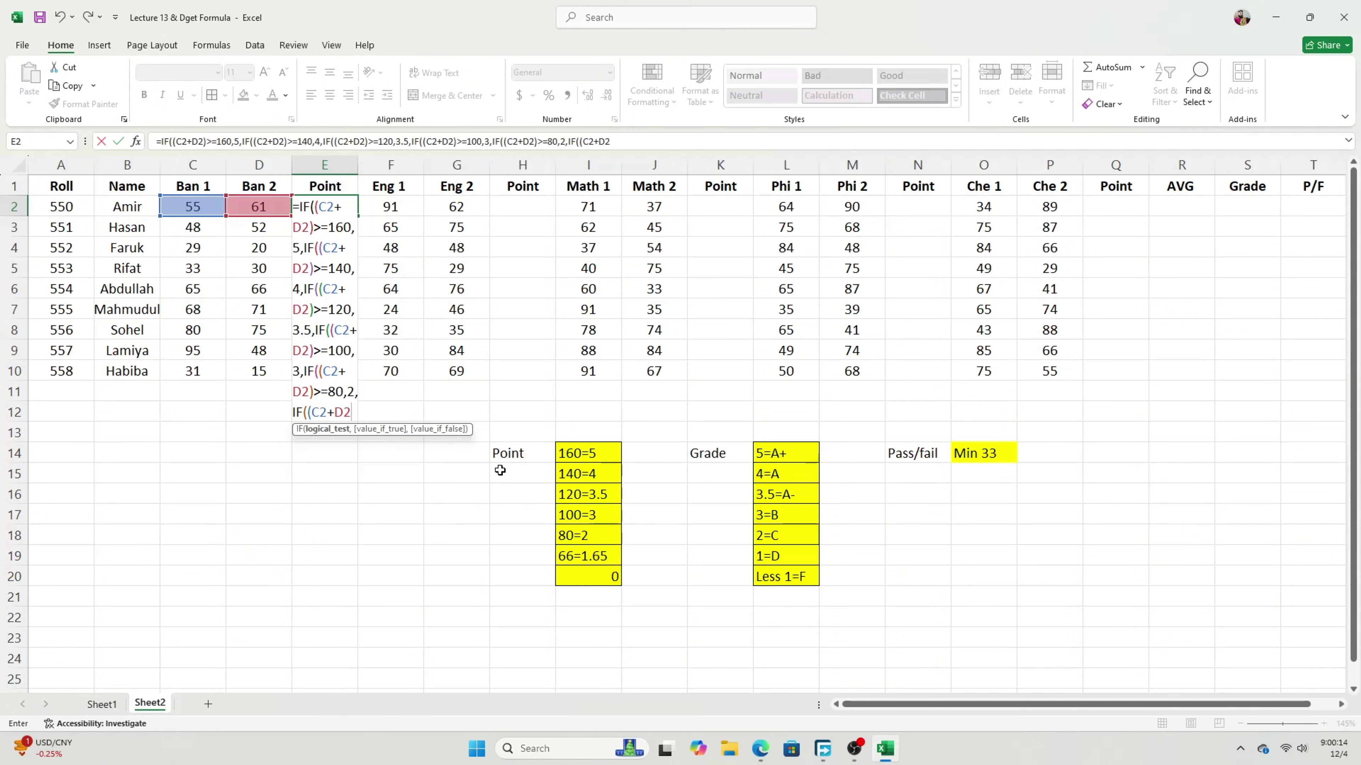
text())
text(>=)
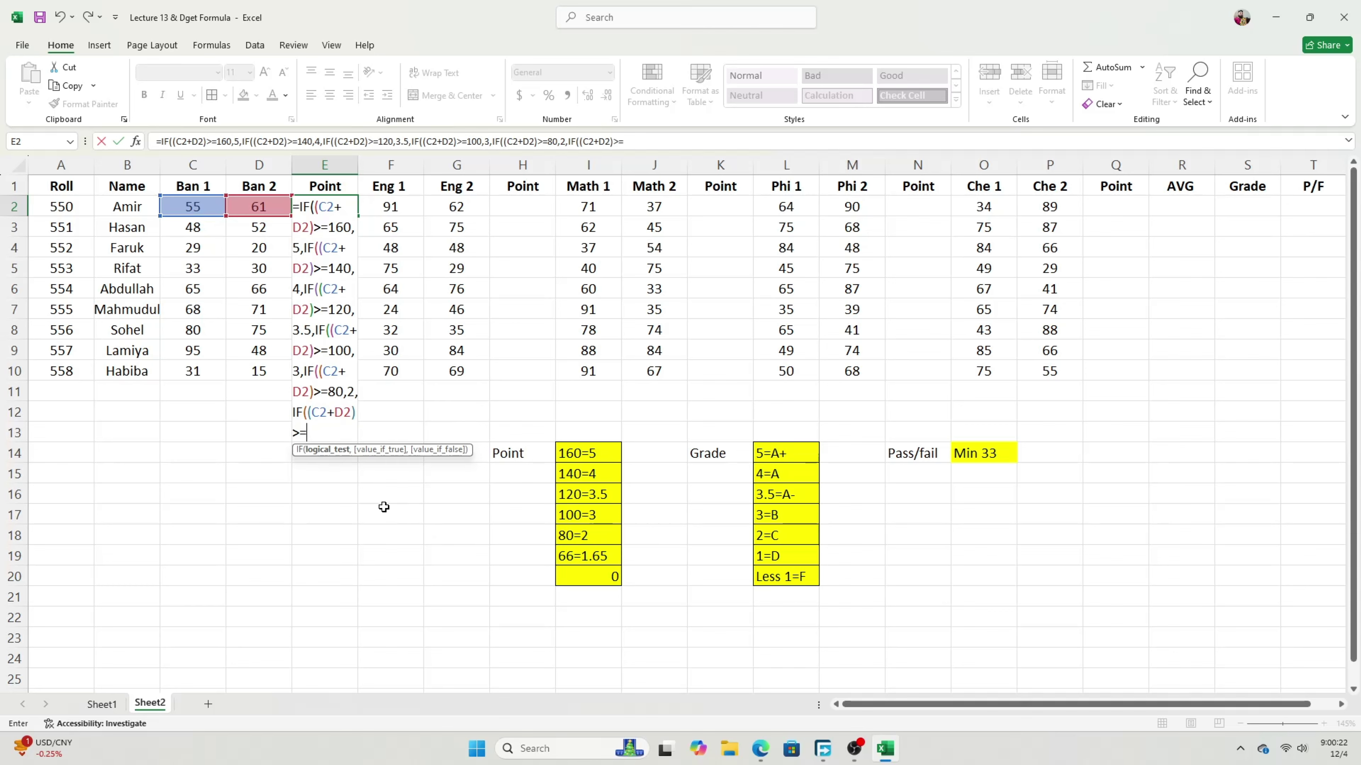
text(66,)
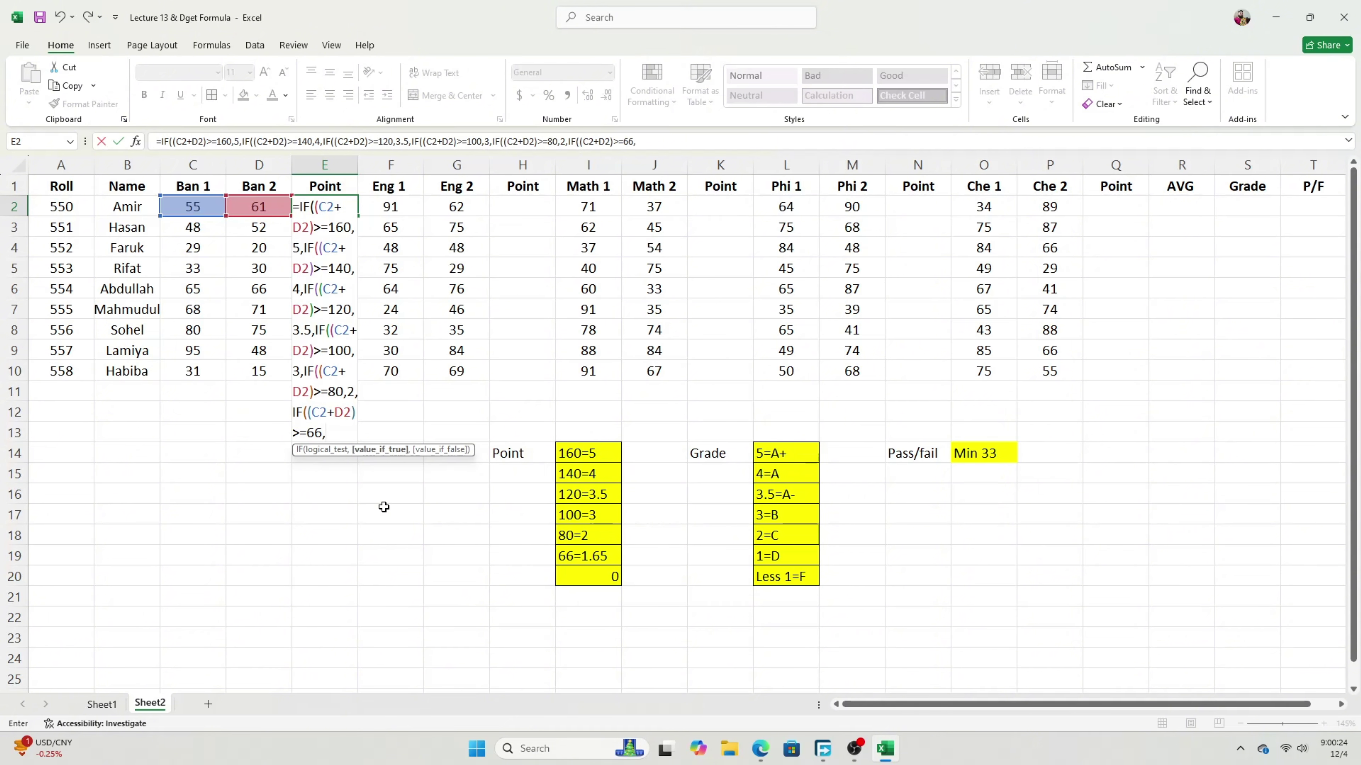
text(1.65,0)
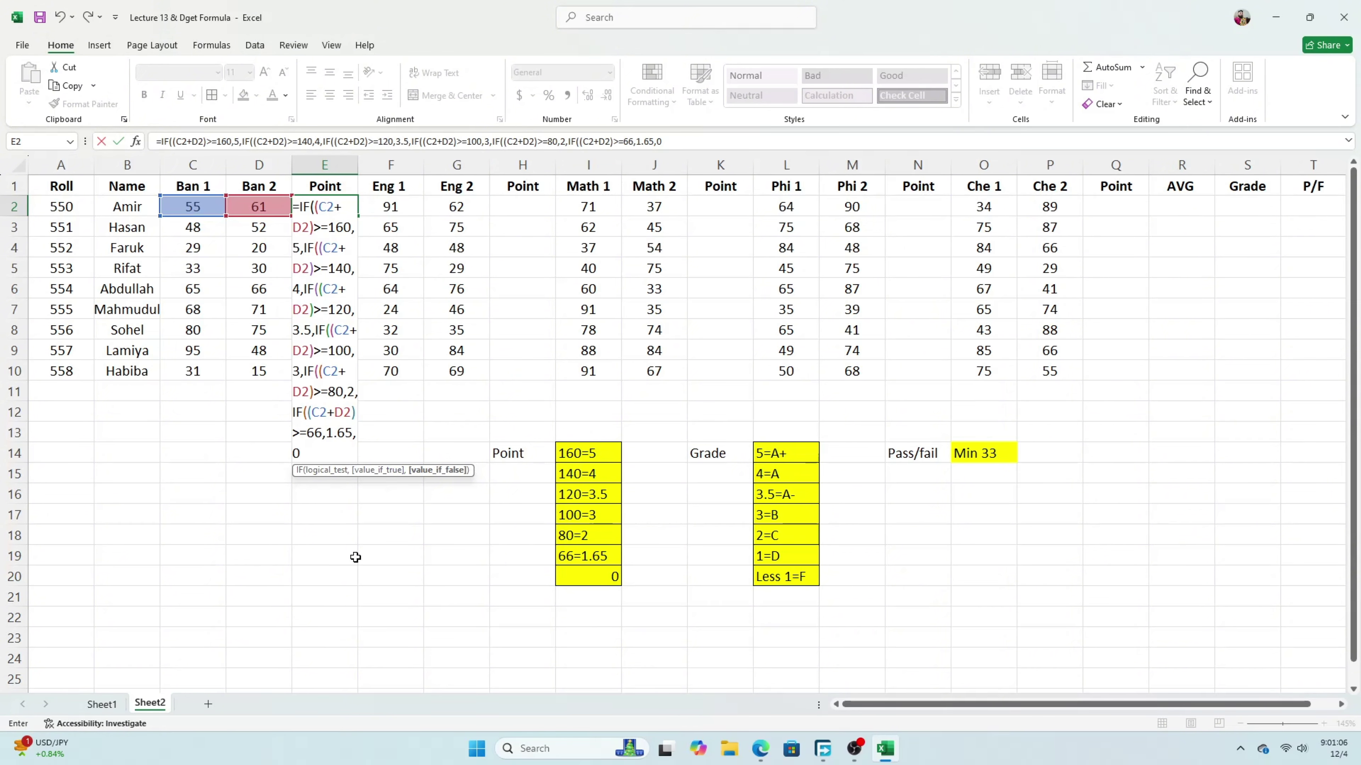
text()))))
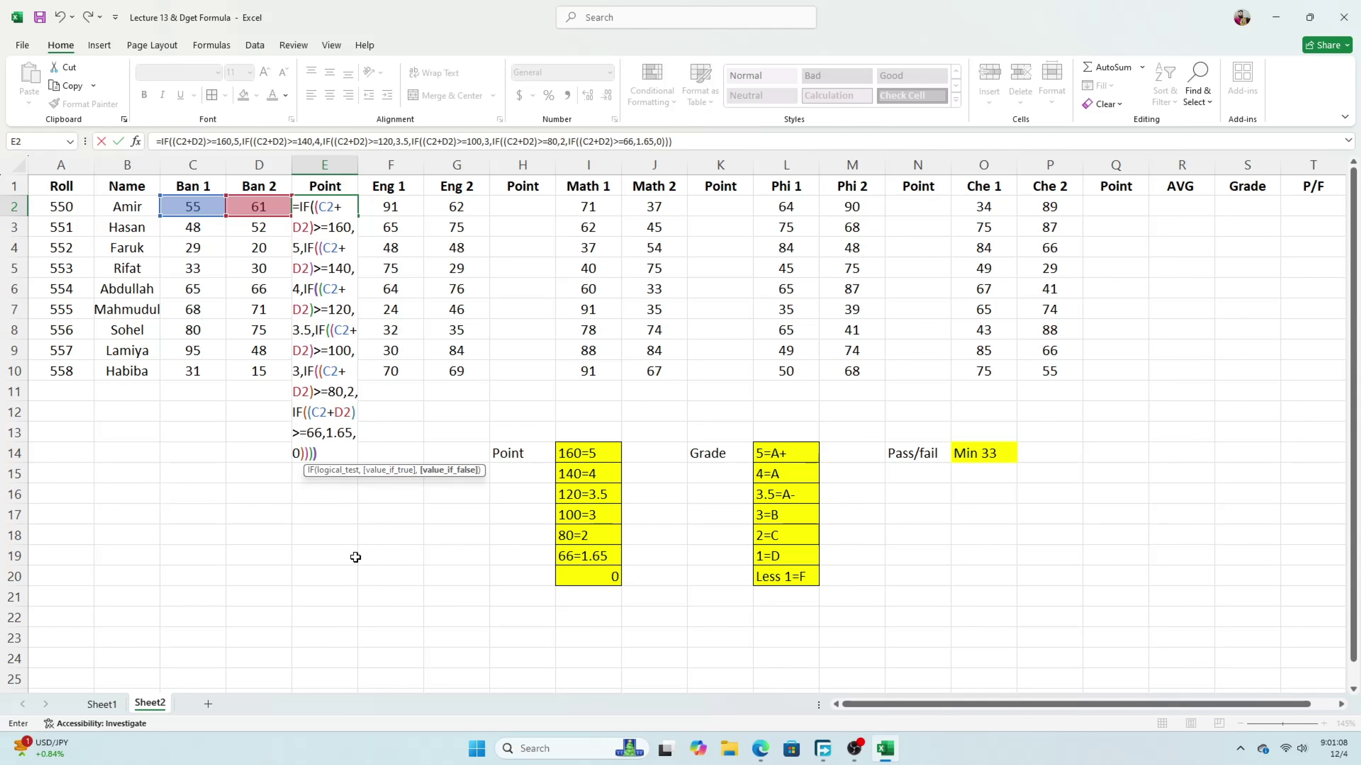
text())
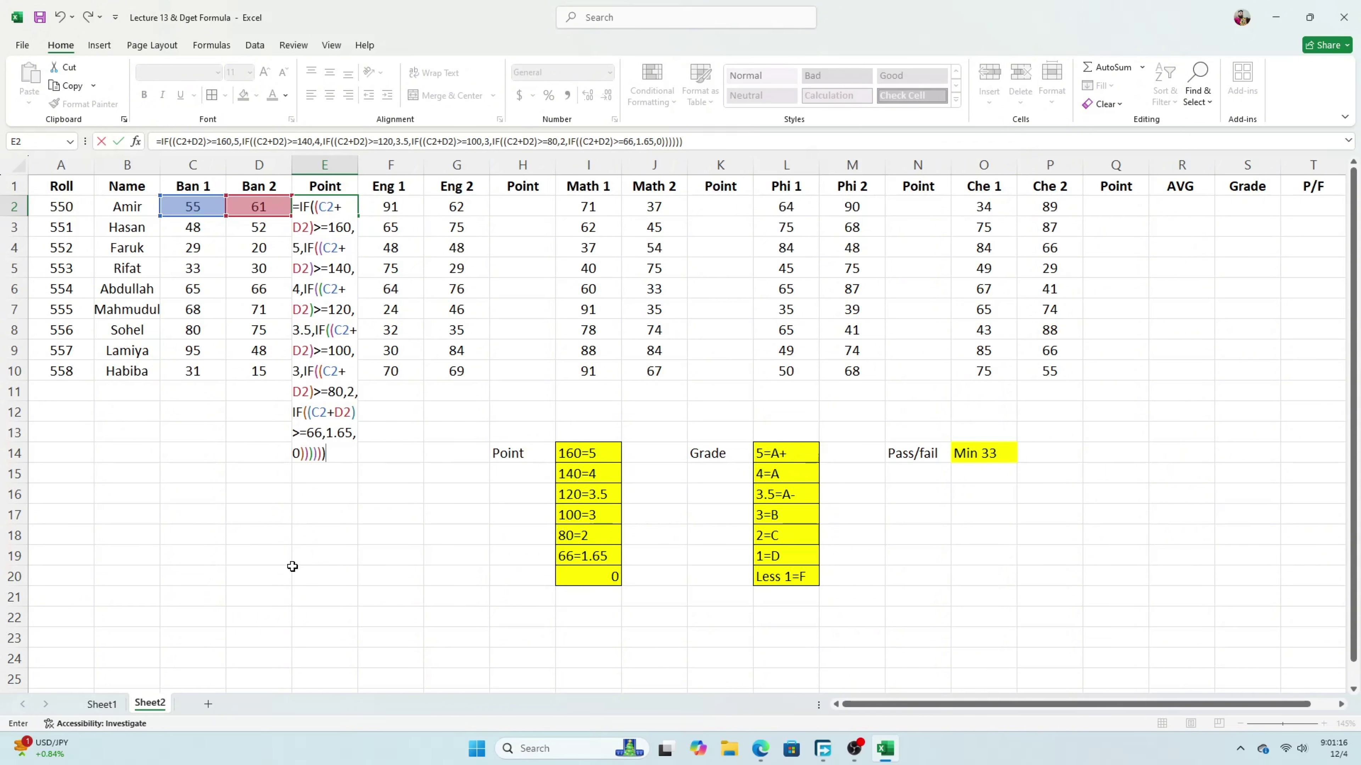
key(Return)
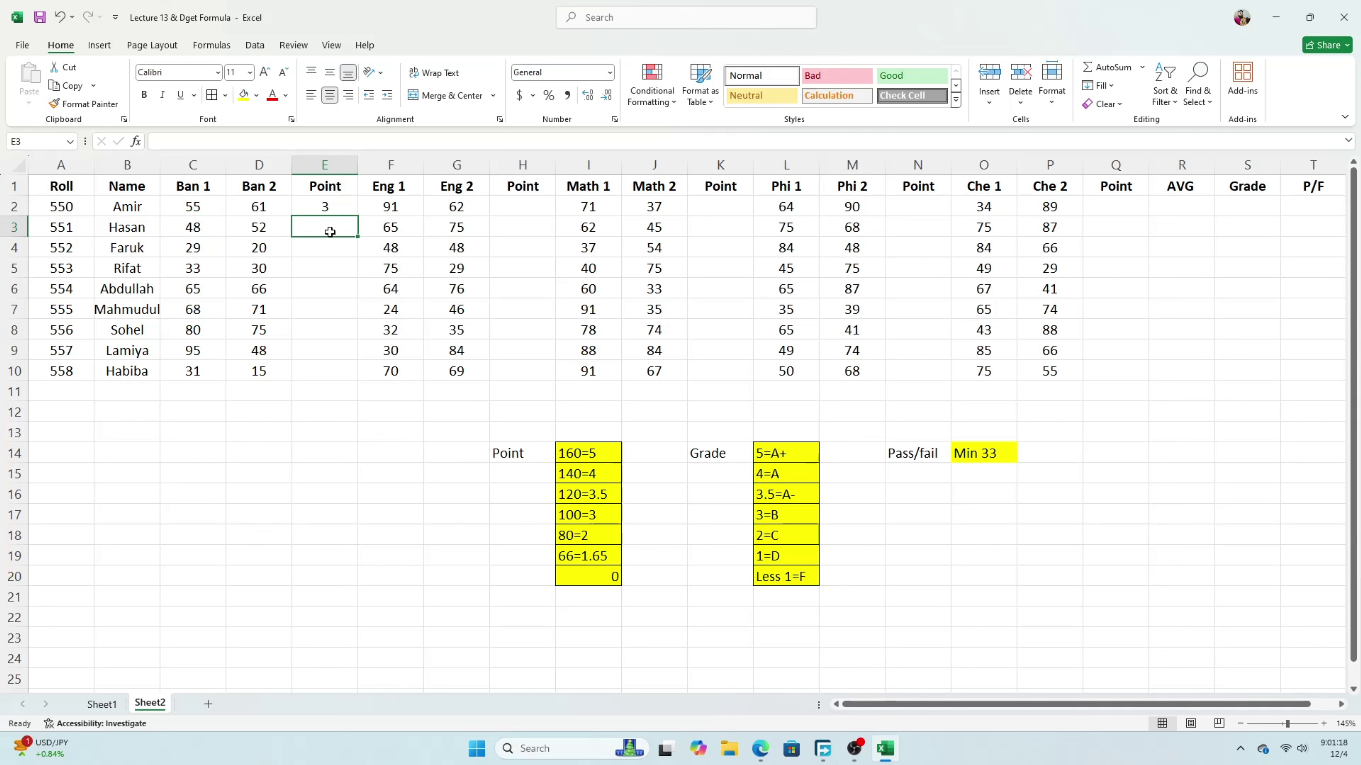
Compute a temporary check total of the first student's two Ban marks in D17 with =C2+D2
click(326, 200)
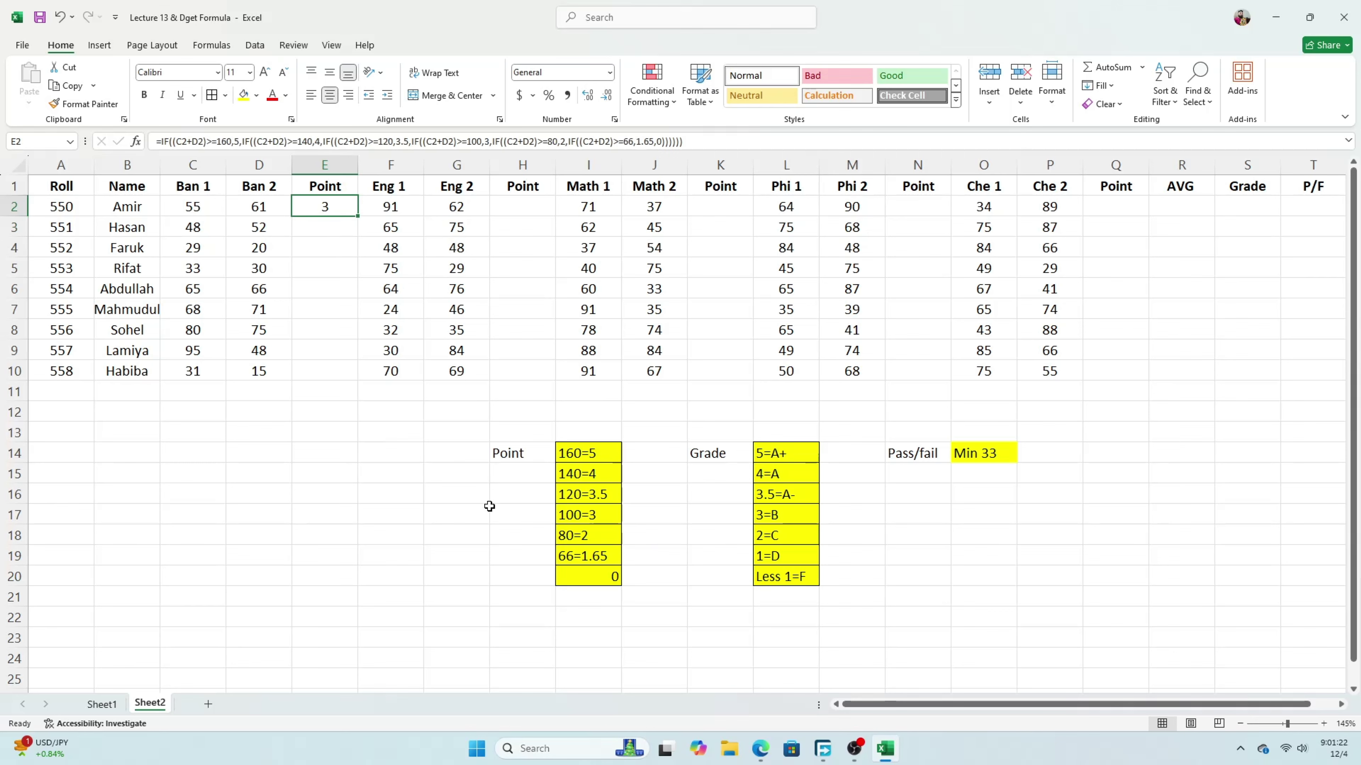
click(589, 521)
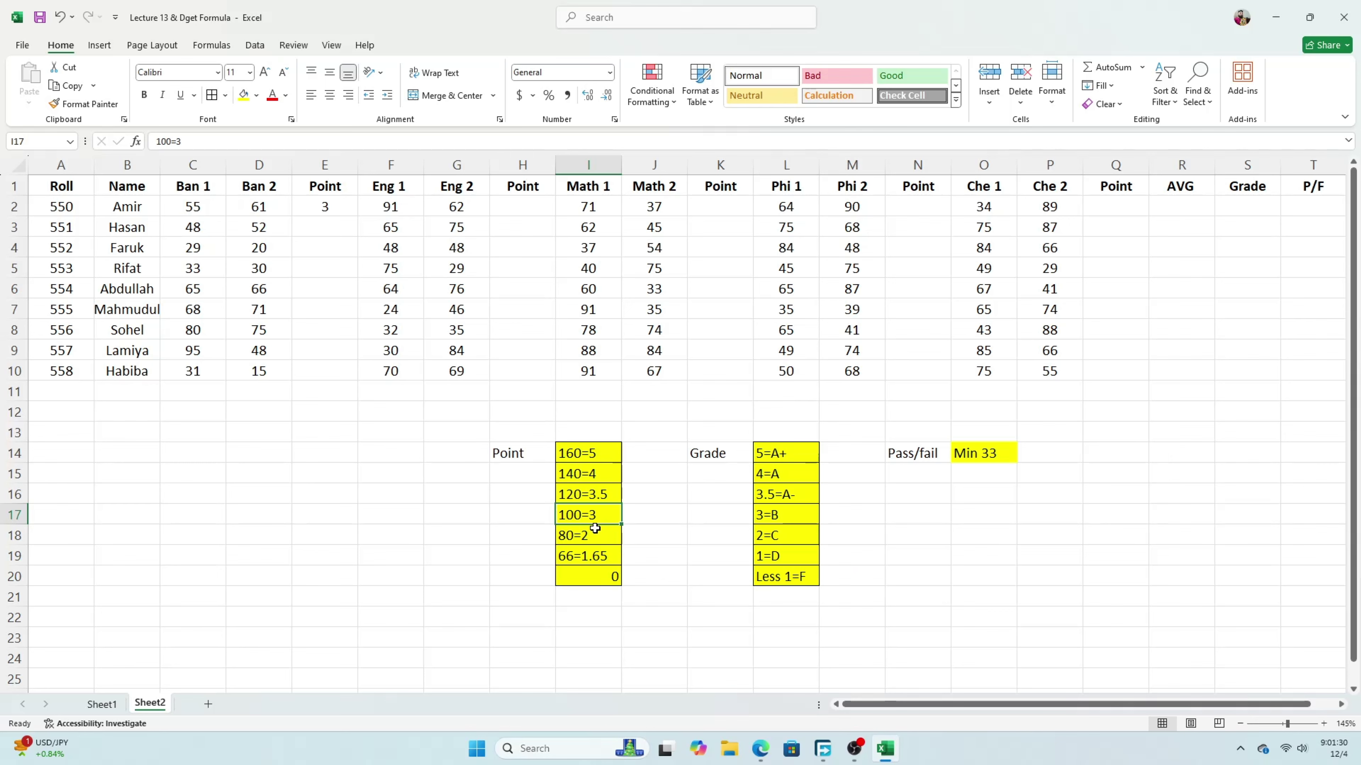
click(247, 513)
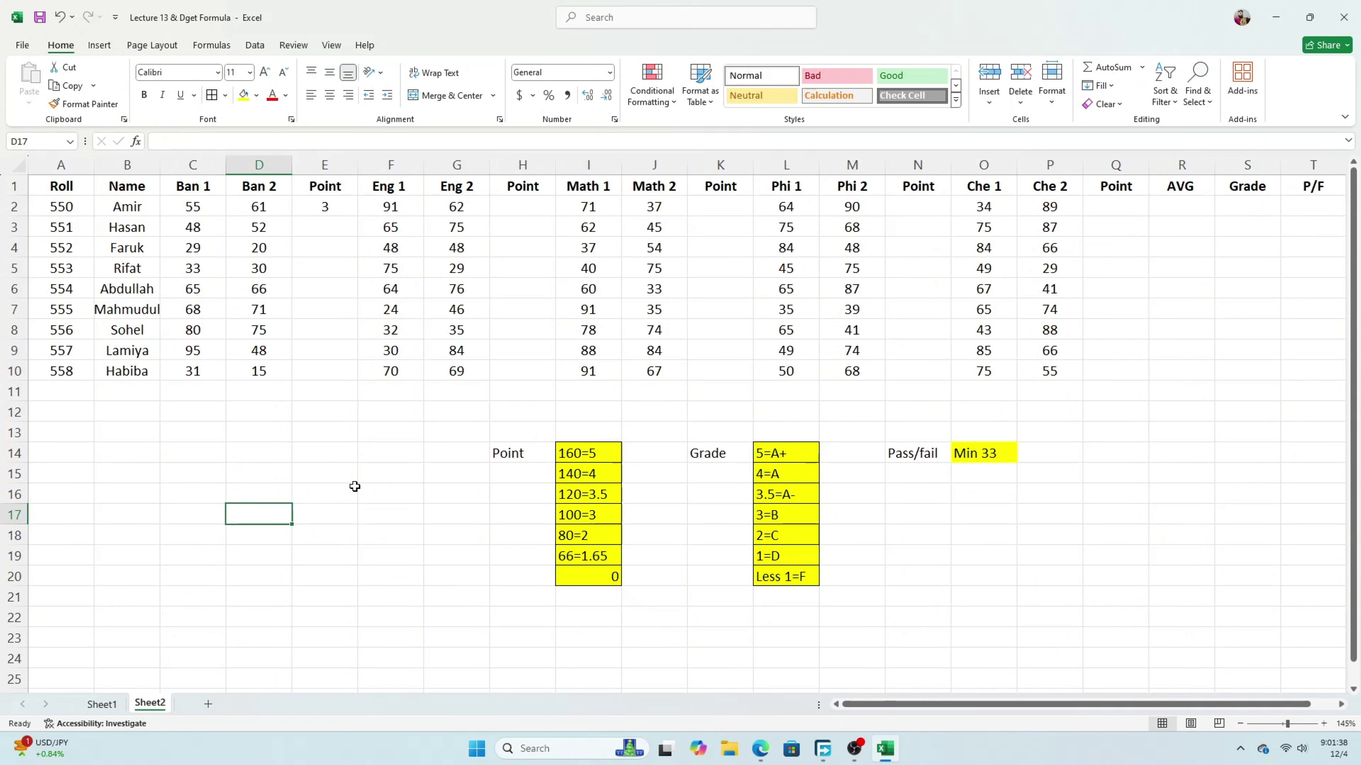
text(=)
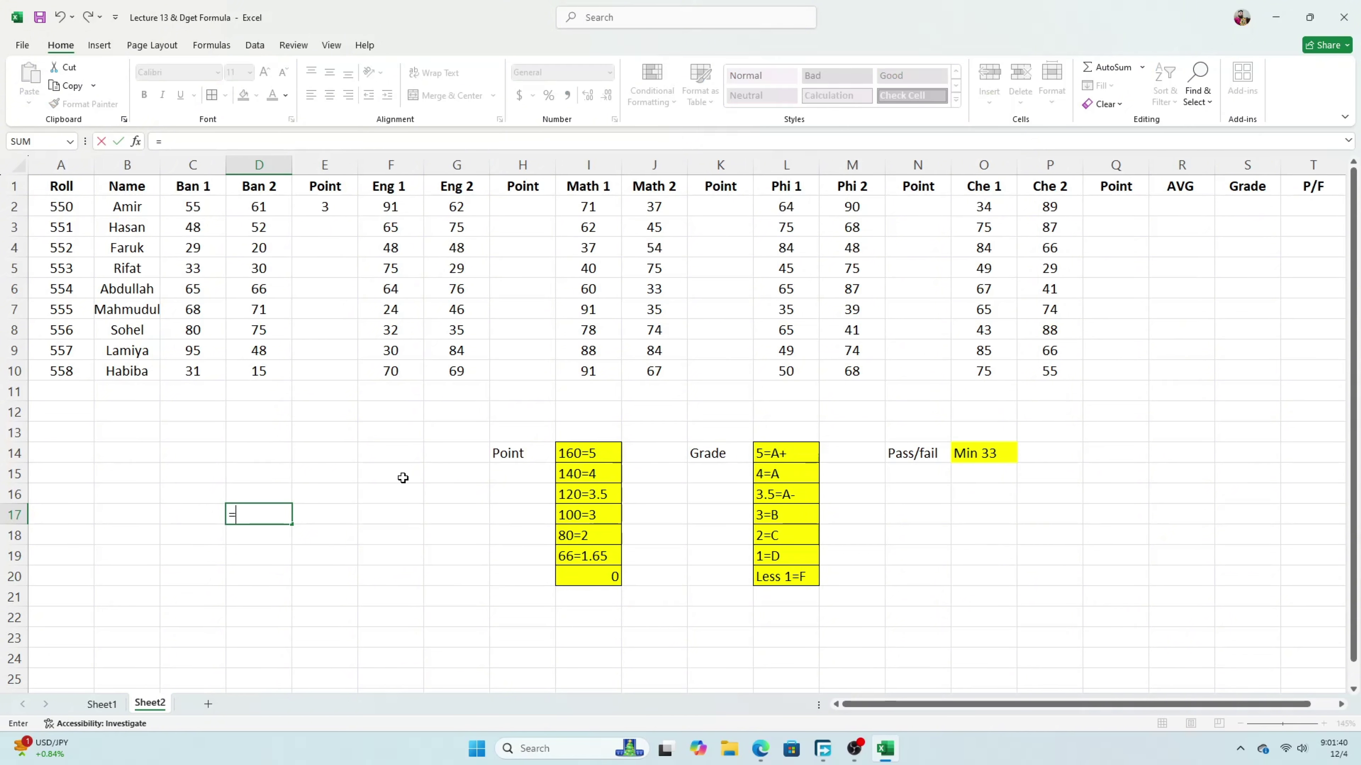
click(189, 209)
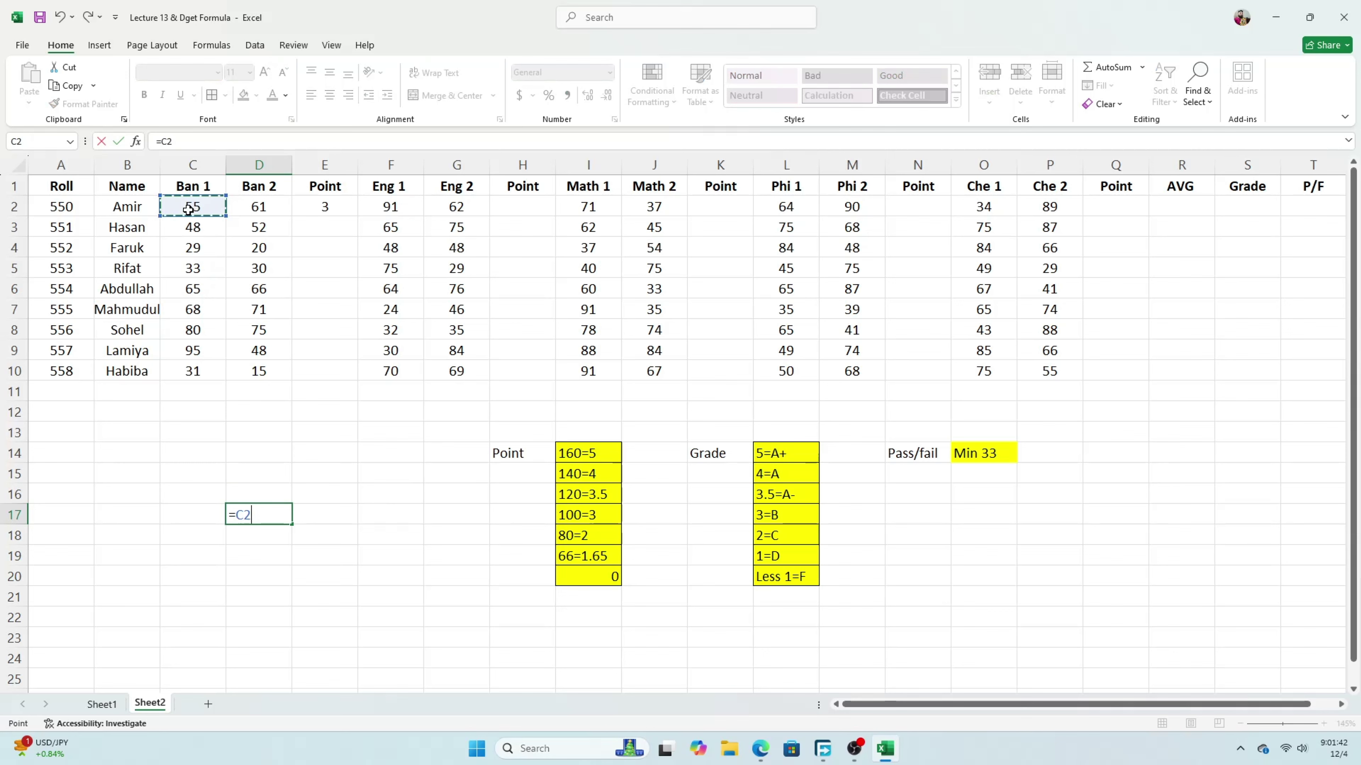
text(+)
click(236, 211)
key(Return)
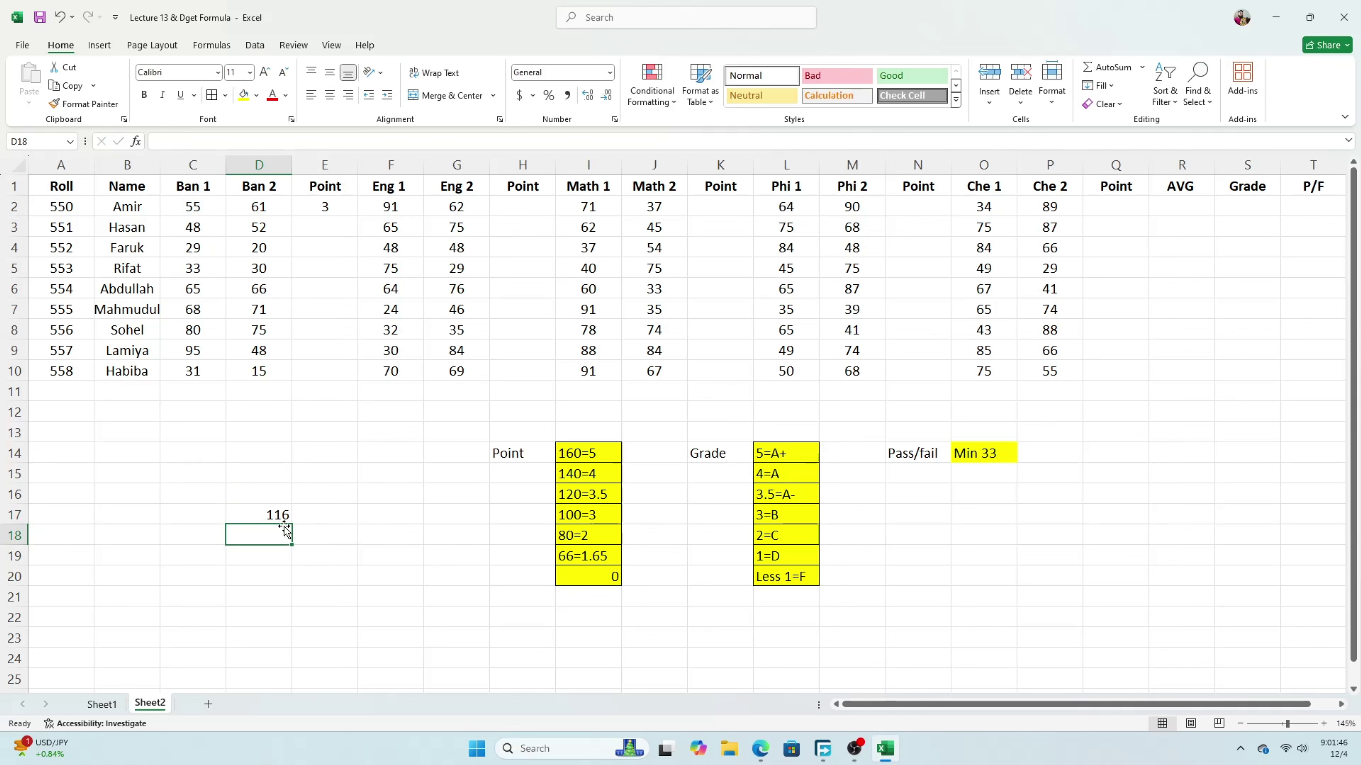
Compare the check total in D17 with the 100=3 and 120=3.5 thresholds and the point in E2, and clear D17
click(279, 516)
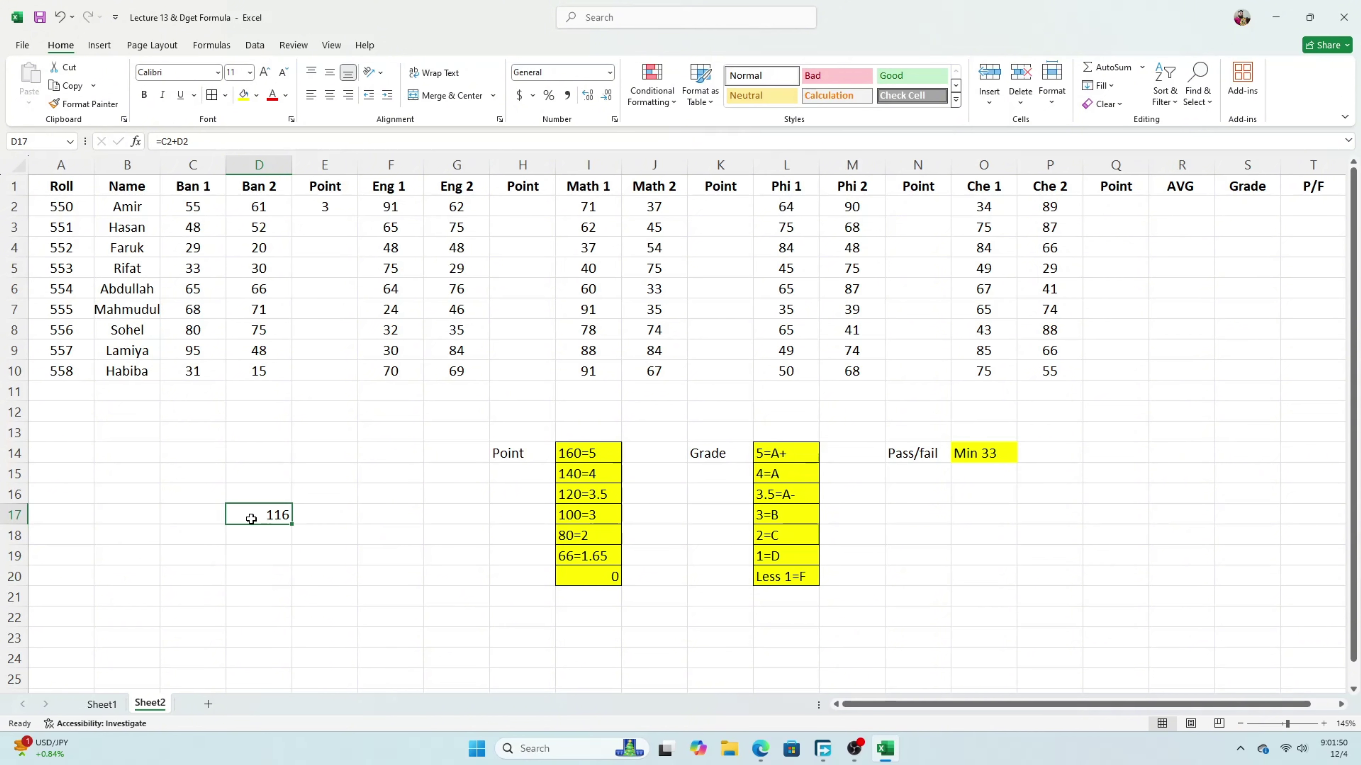
click(574, 520)
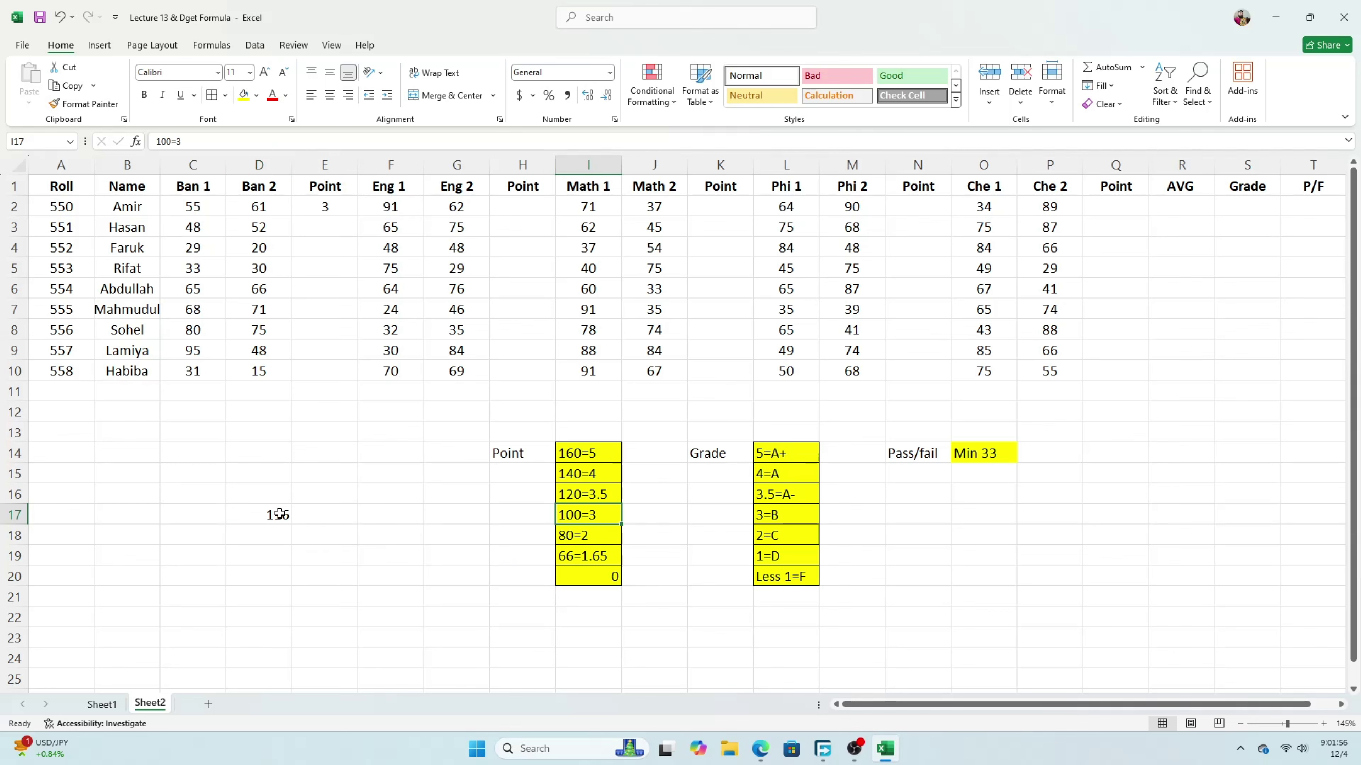
click(589, 496)
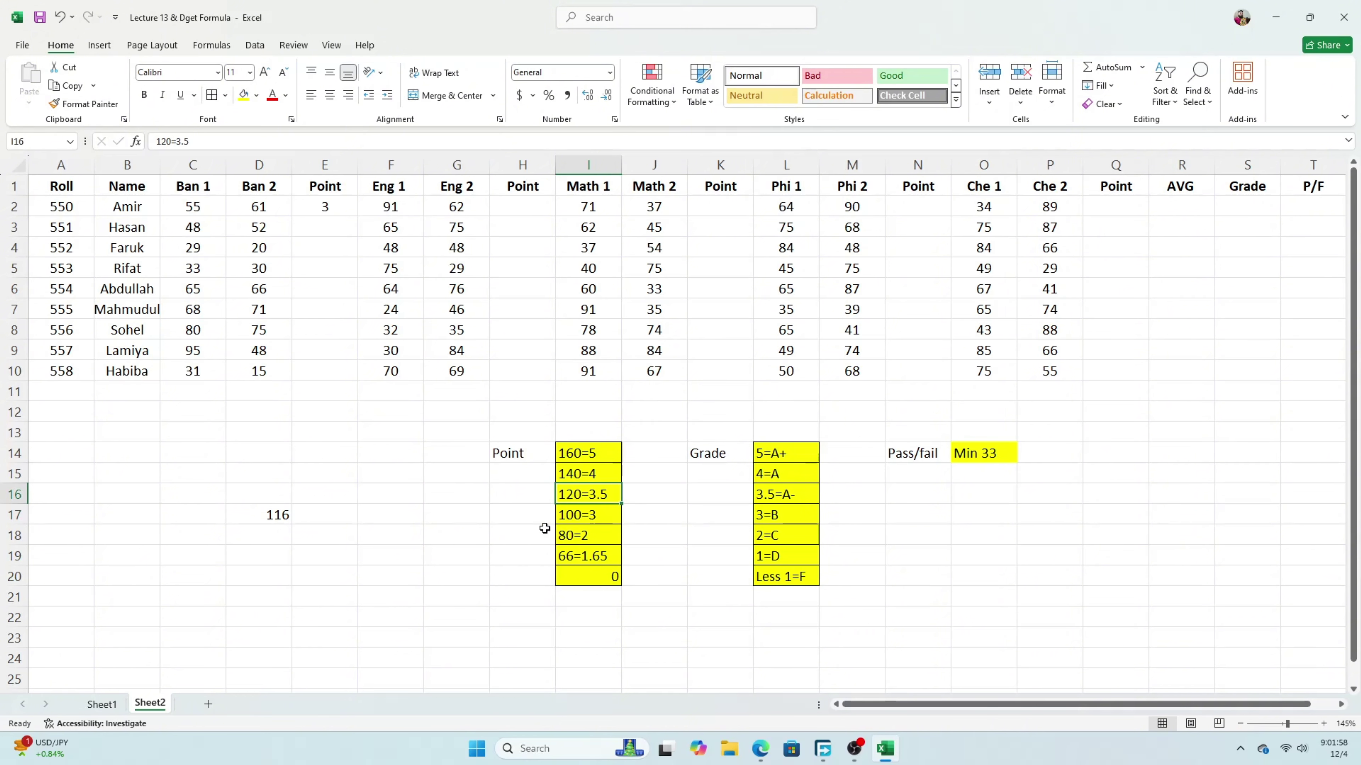
click(587, 518)
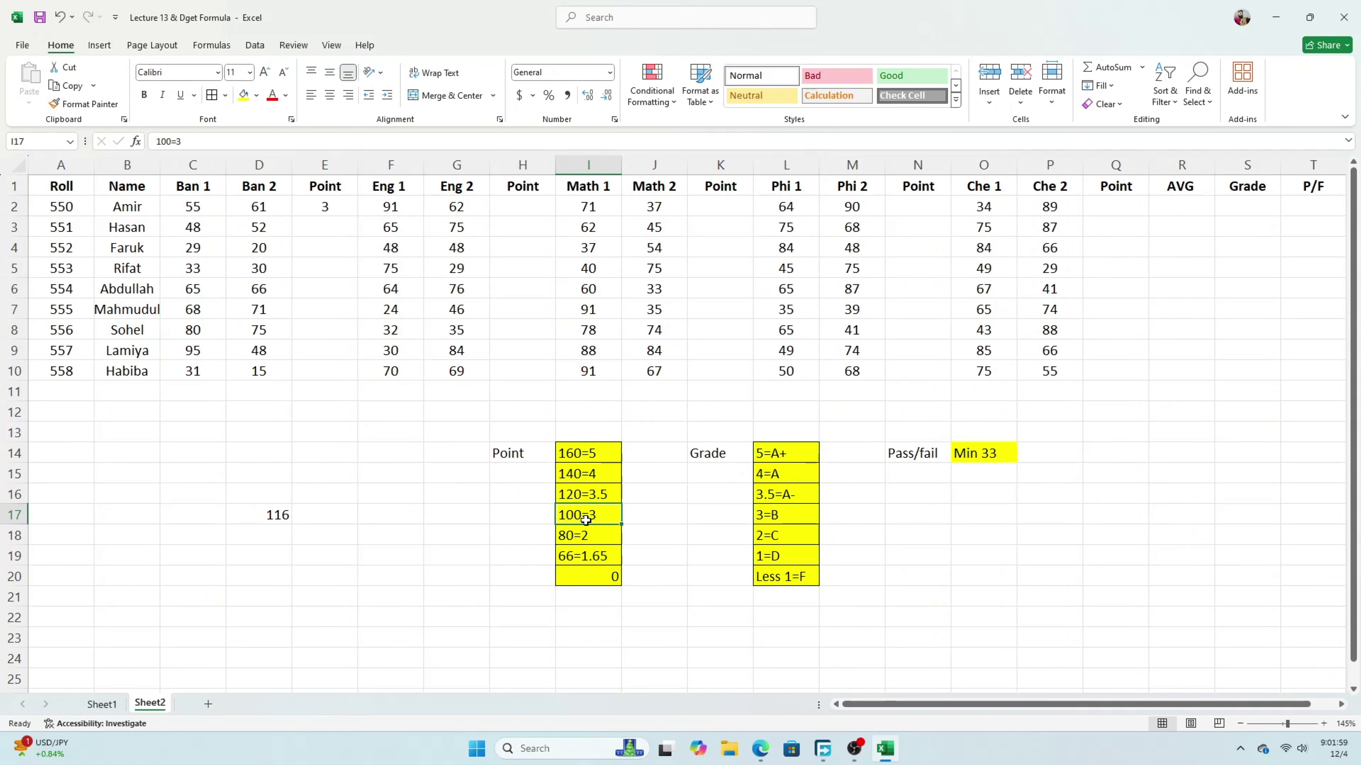
click(579, 493)
click(594, 520)
click(252, 517)
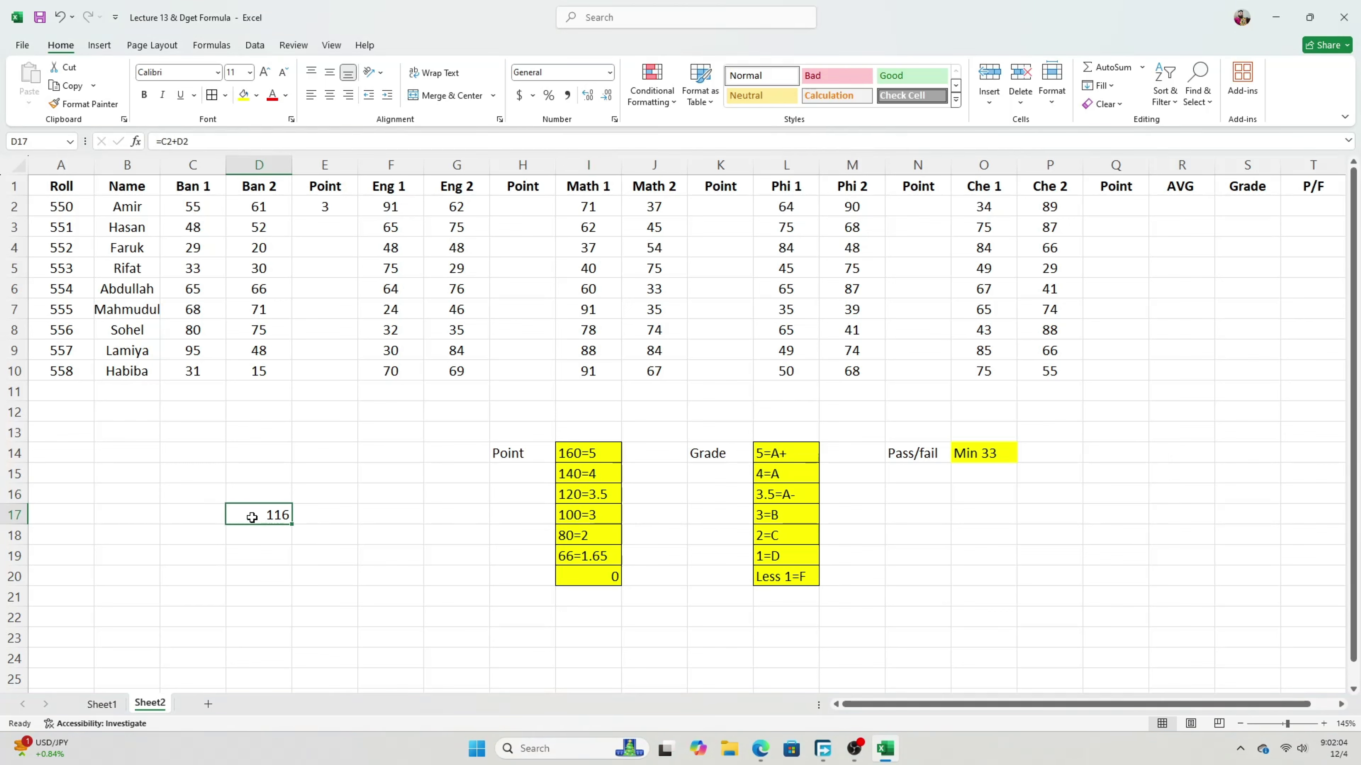
click(342, 208)
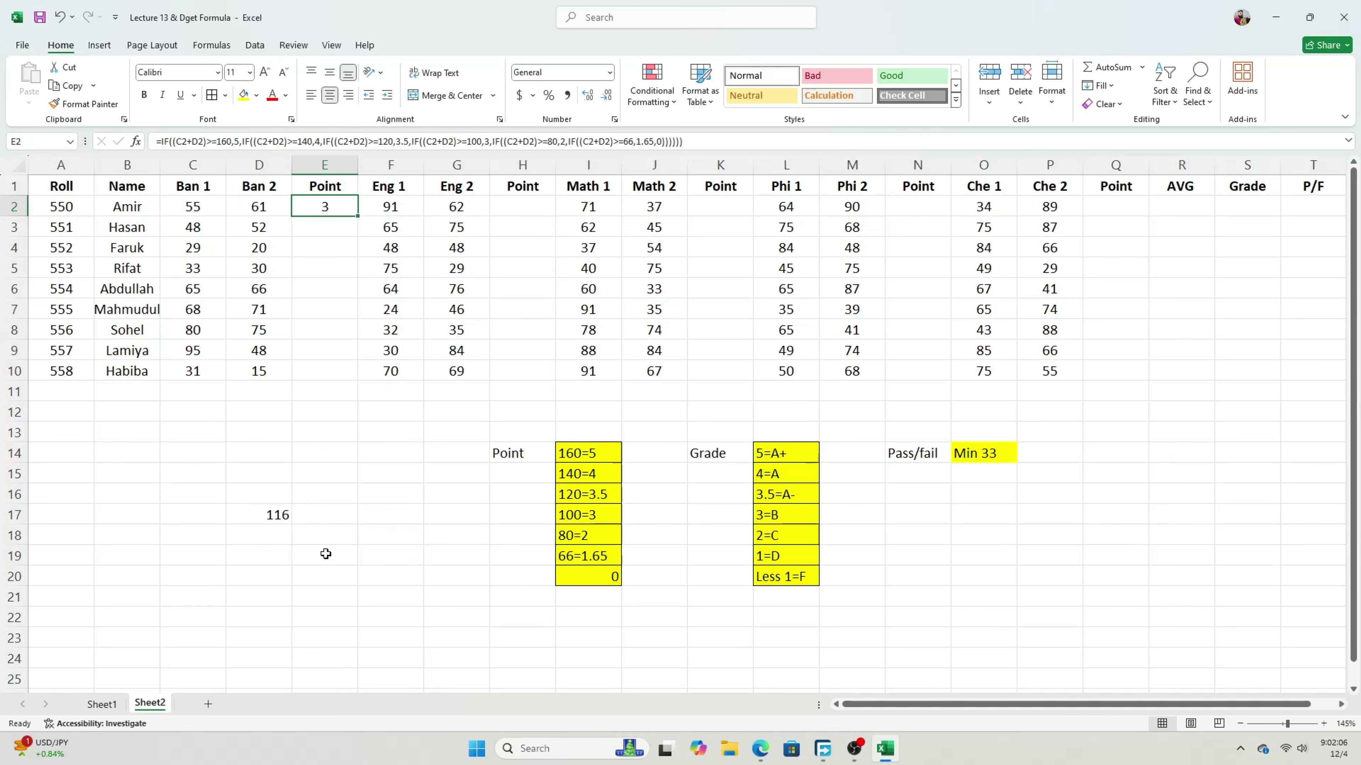
click(268, 512)
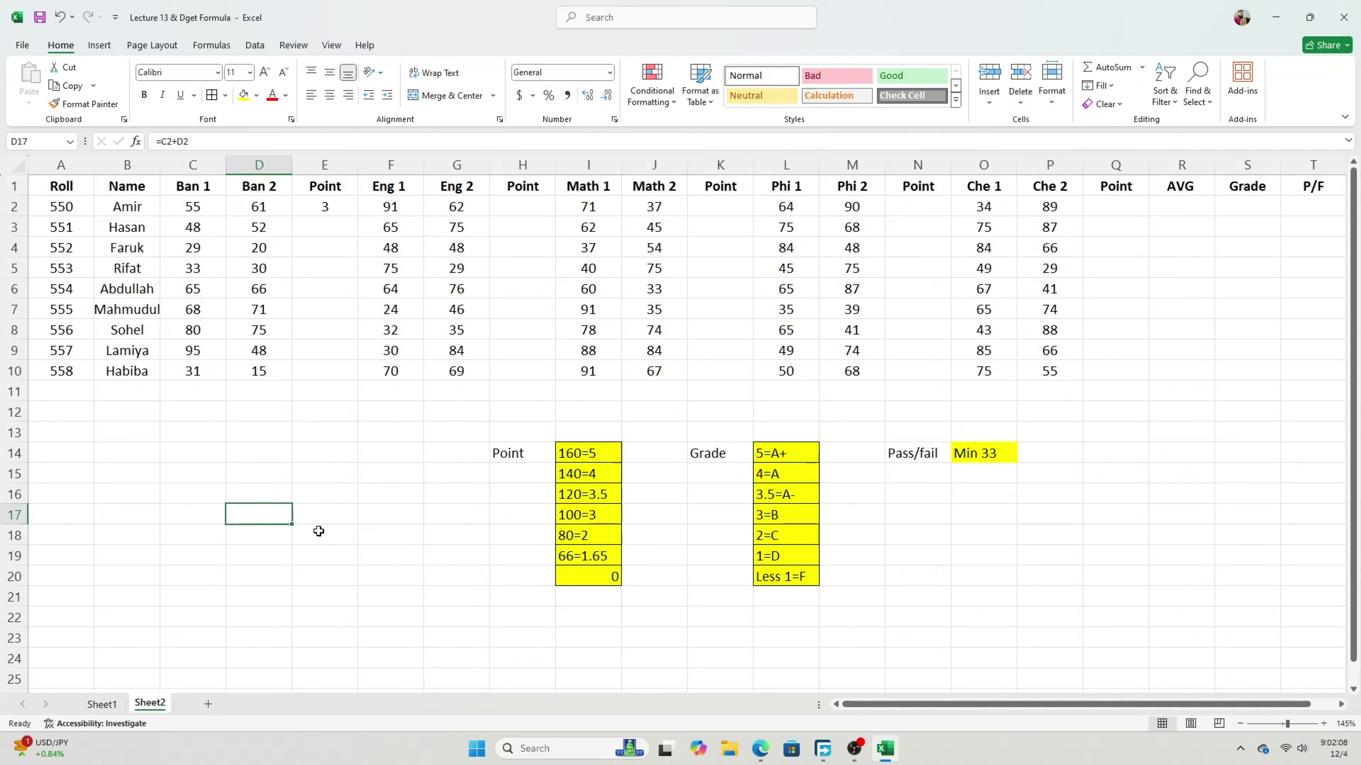
Fill the Ban points formula from E2 down to E10
click(340, 209)
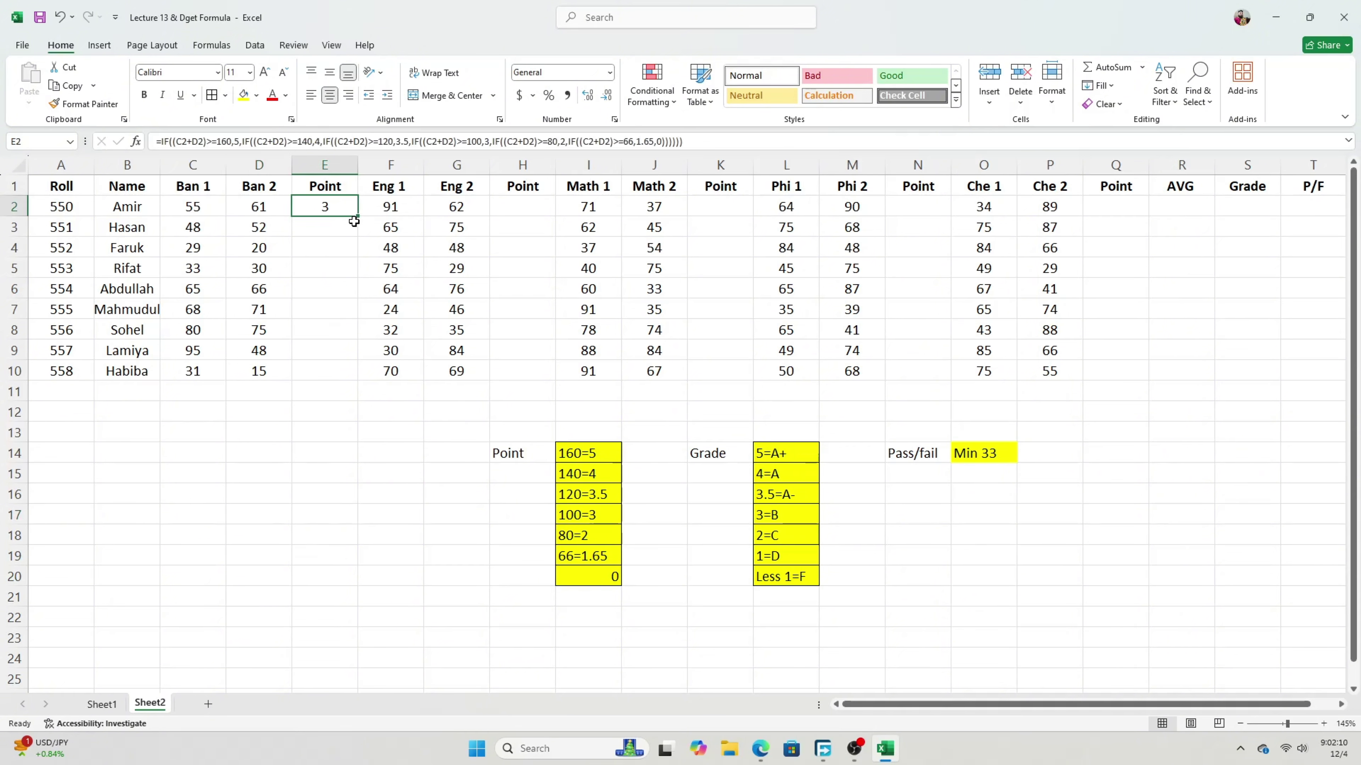
drag(360, 216, 371, 388)
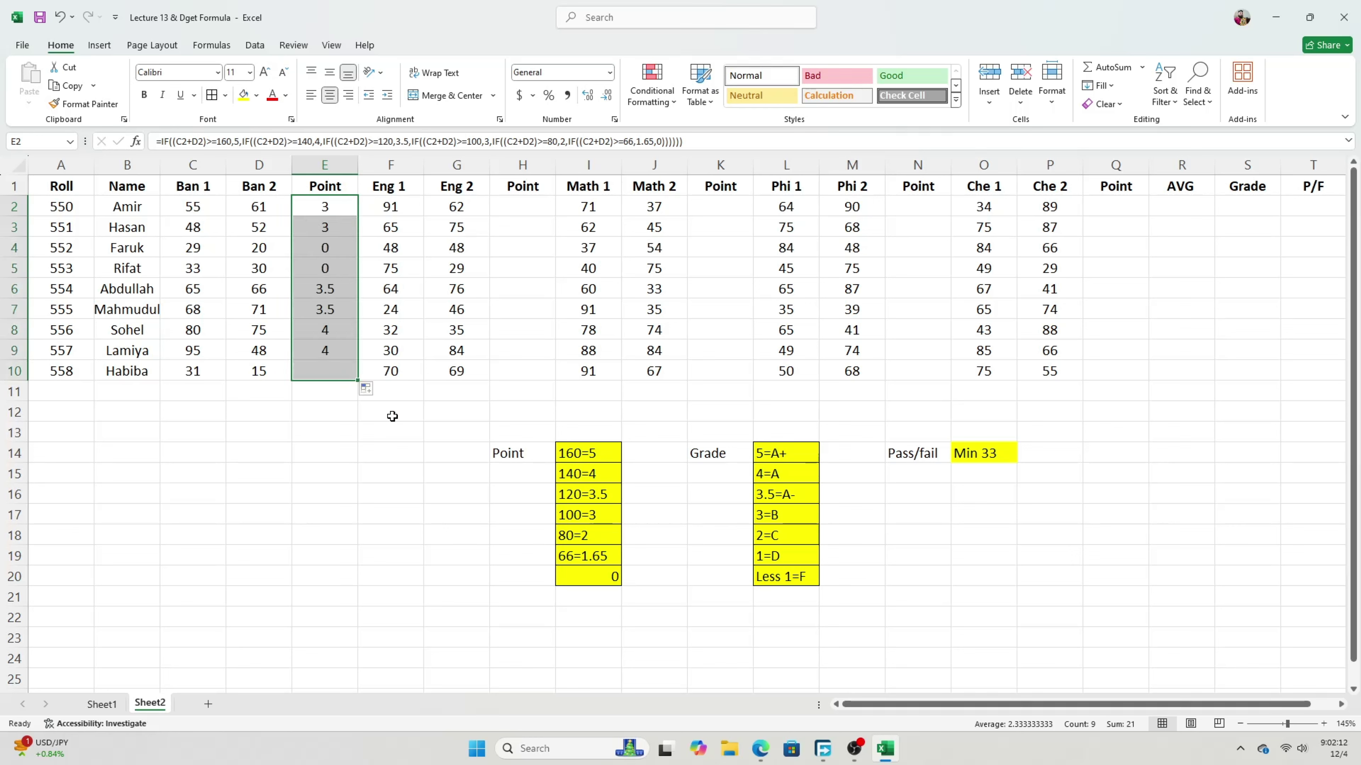
click(385, 468)
drag(522, 209, 539, 386)
drag(729, 208, 739, 364)
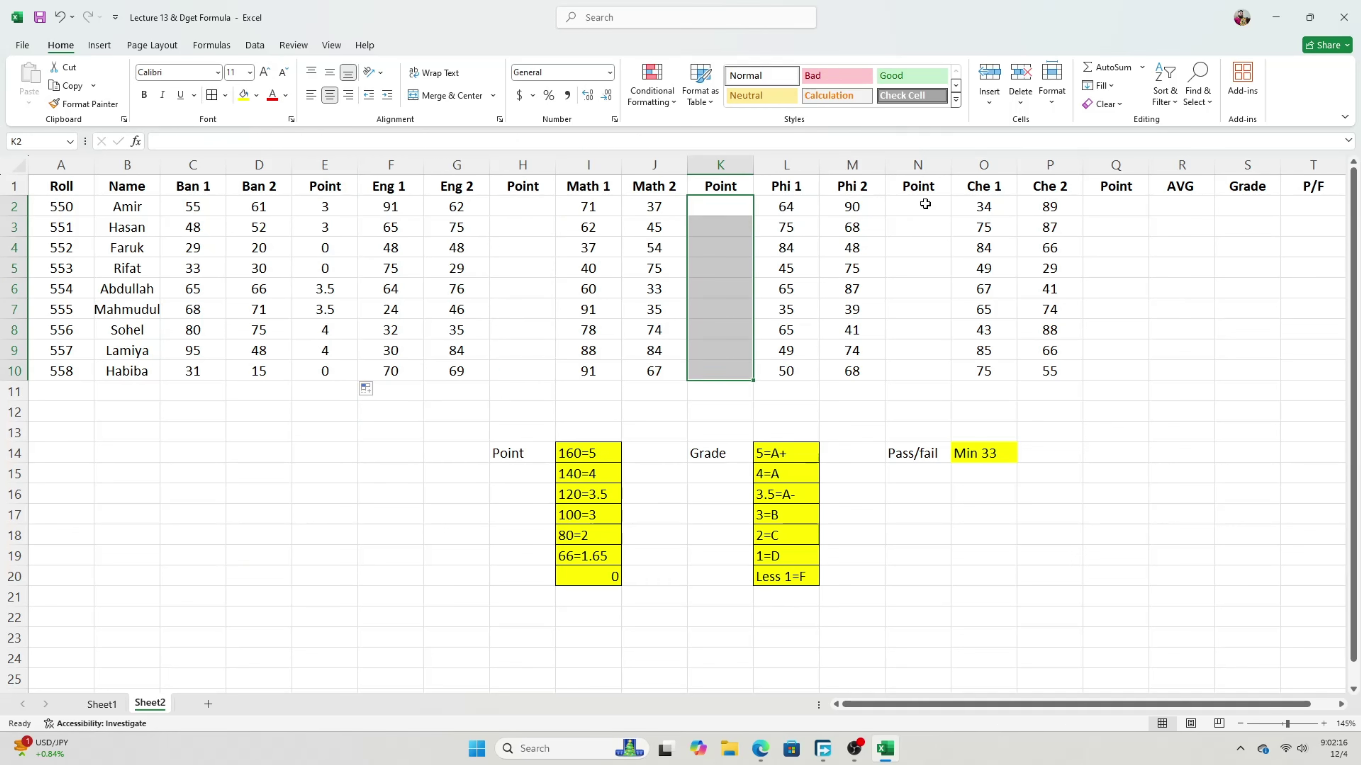
drag(925, 204, 926, 363)
Copy the points formulas in E2:E10 into the Eng, Math and Phi Point columns, starting at H2, K2 and N2
drag(333, 208, 355, 375)
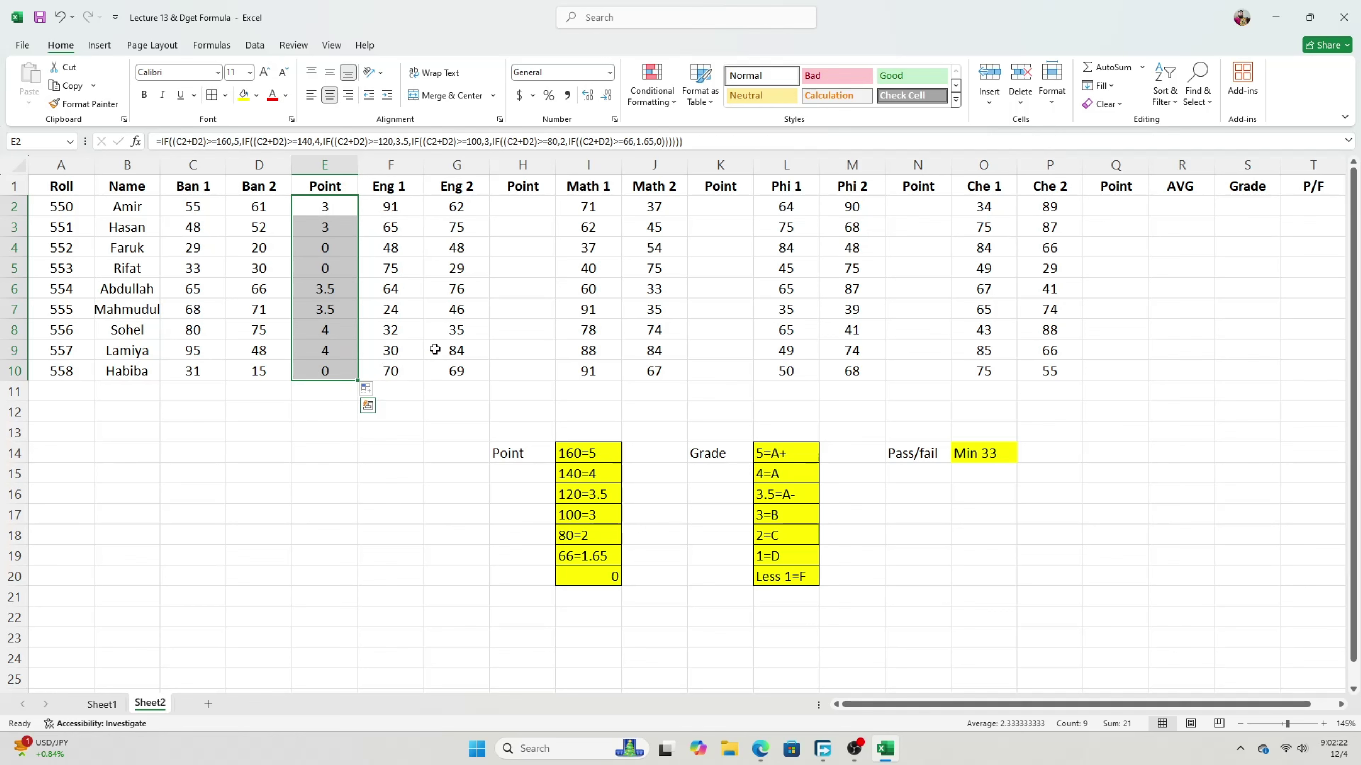
key(ctrl+c)
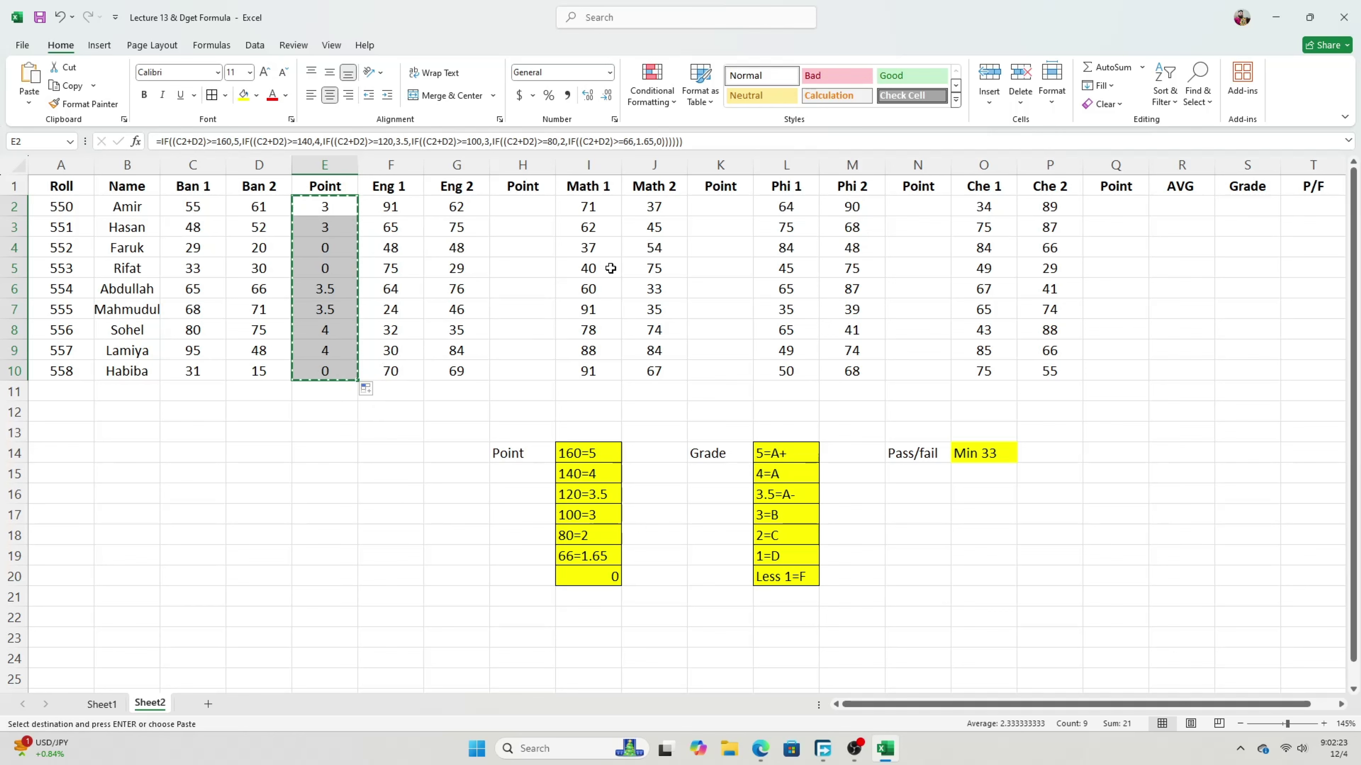
click(541, 208)
key(ctrl+v)
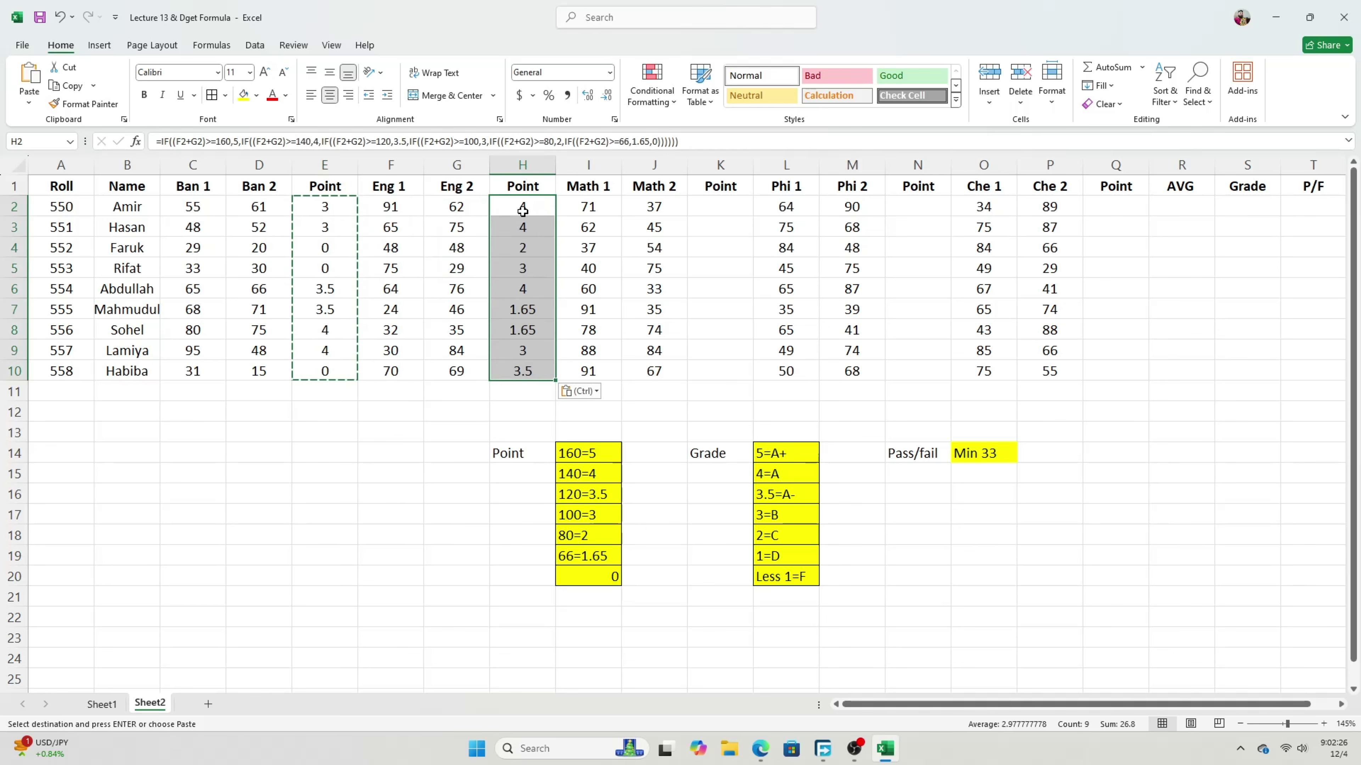
click(740, 207)
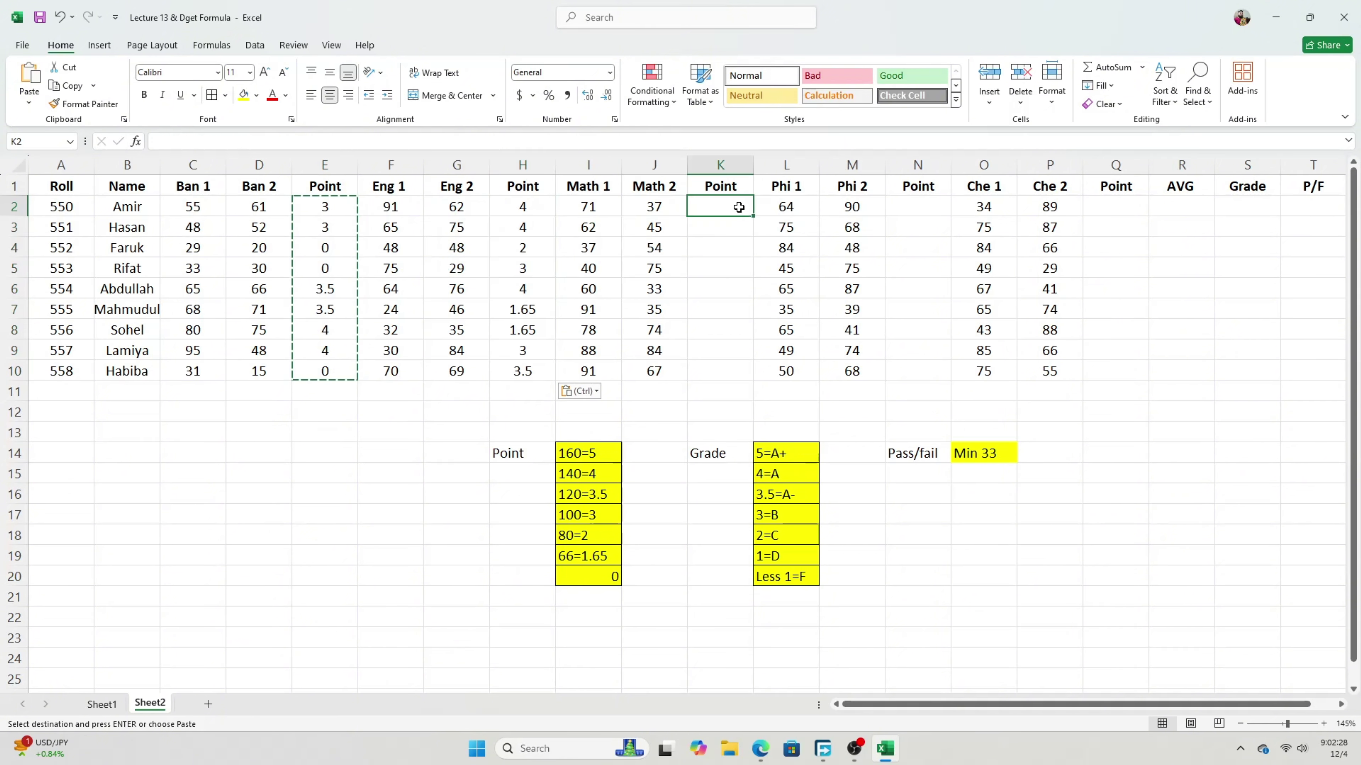
key(ctrl+v)
click(929, 204)
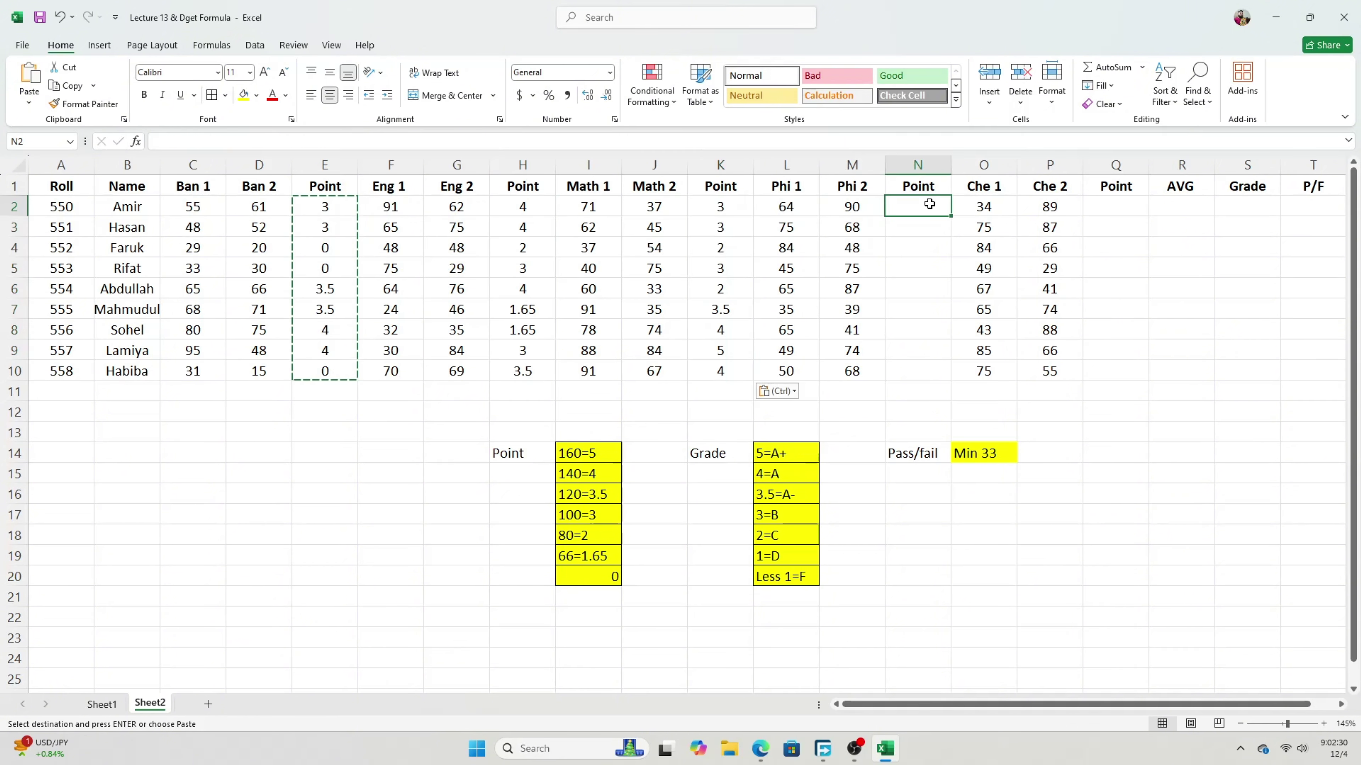
key(ctrl+v)
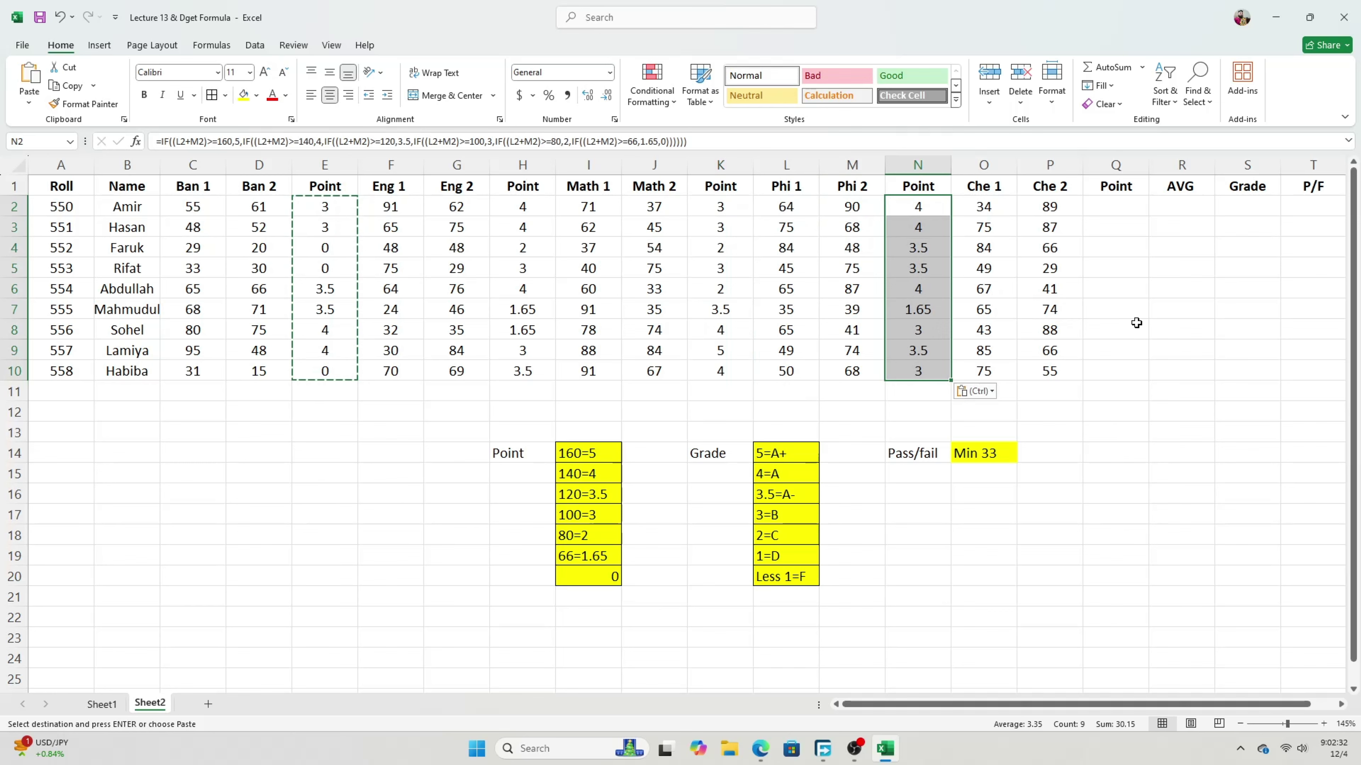
Paste the copied points formulas into the Che Point column from Q2 down to Q10, and end the copy mode
click(1145, 206)
key(ctrl+v)
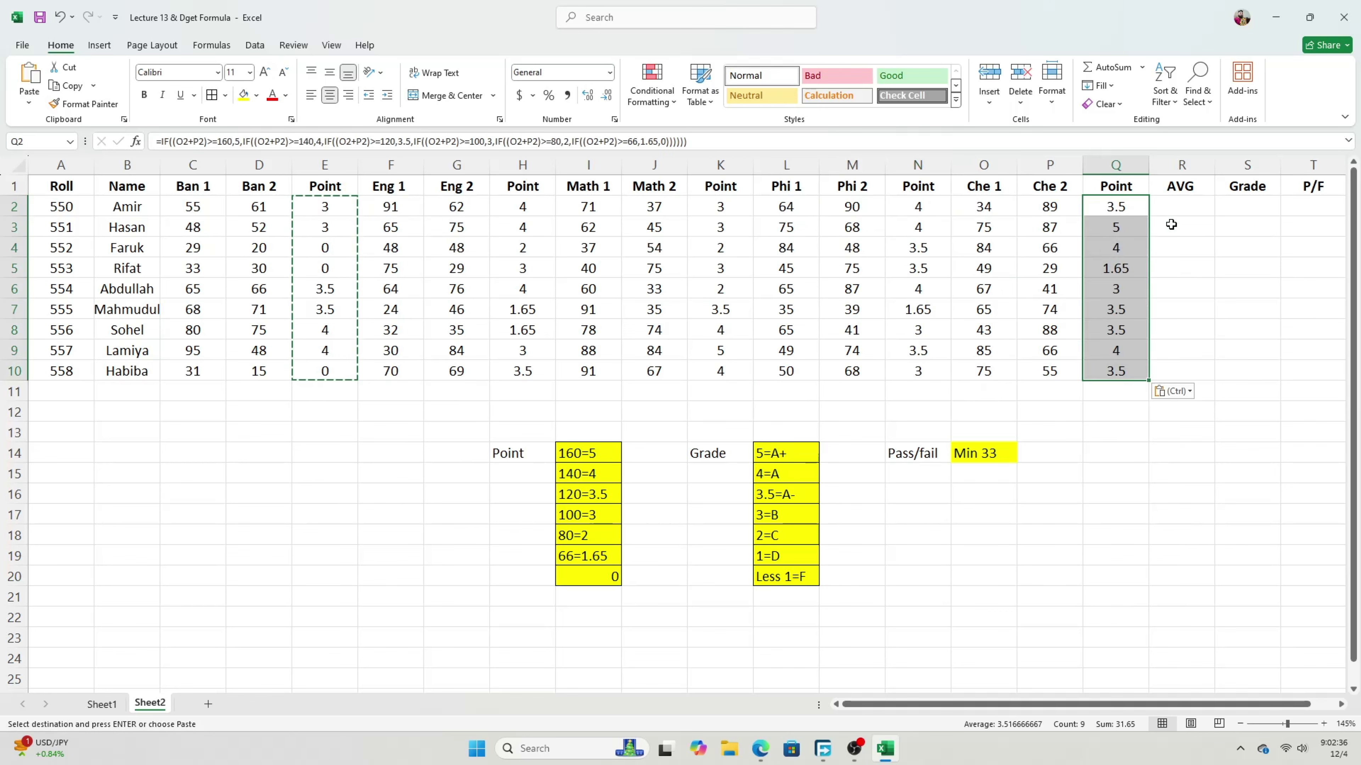
click(1175, 212)
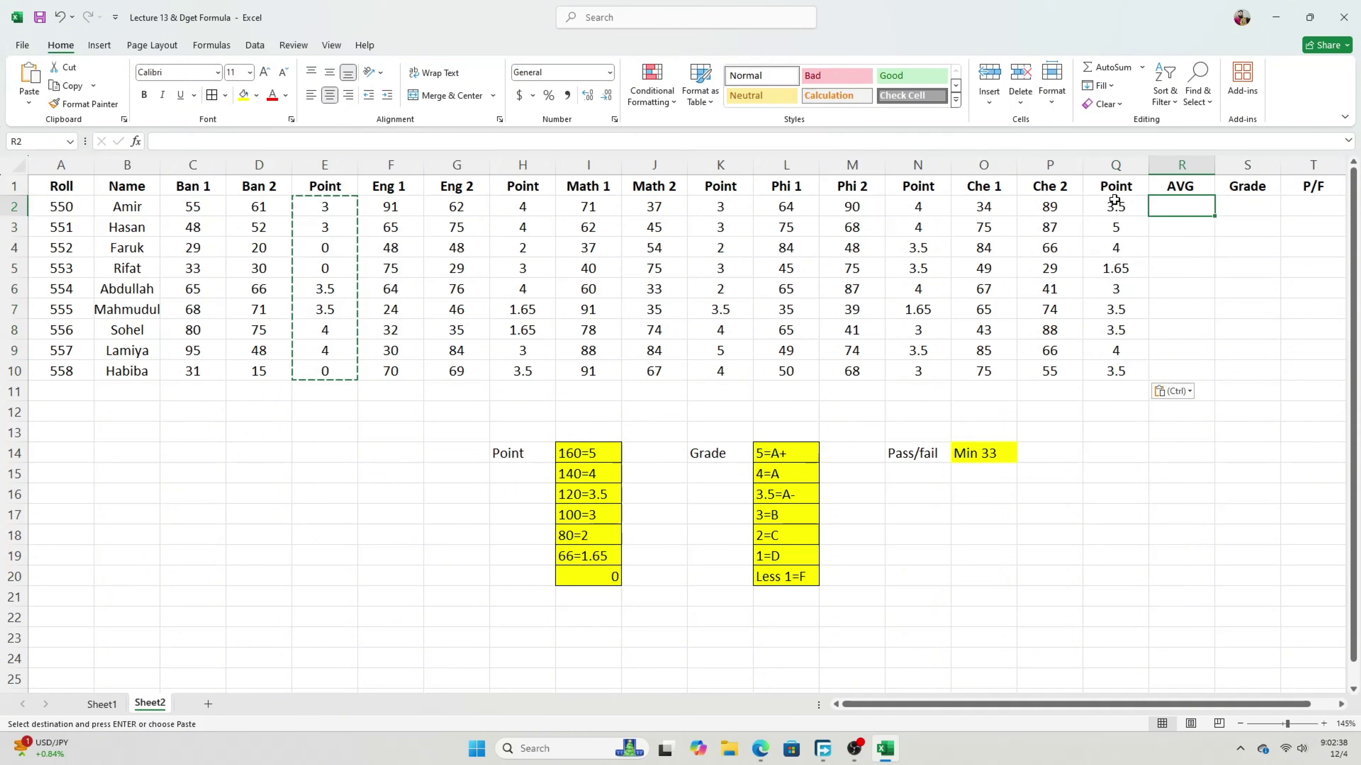
drag(1116, 227, 1086, 420)
click(1088, 460)
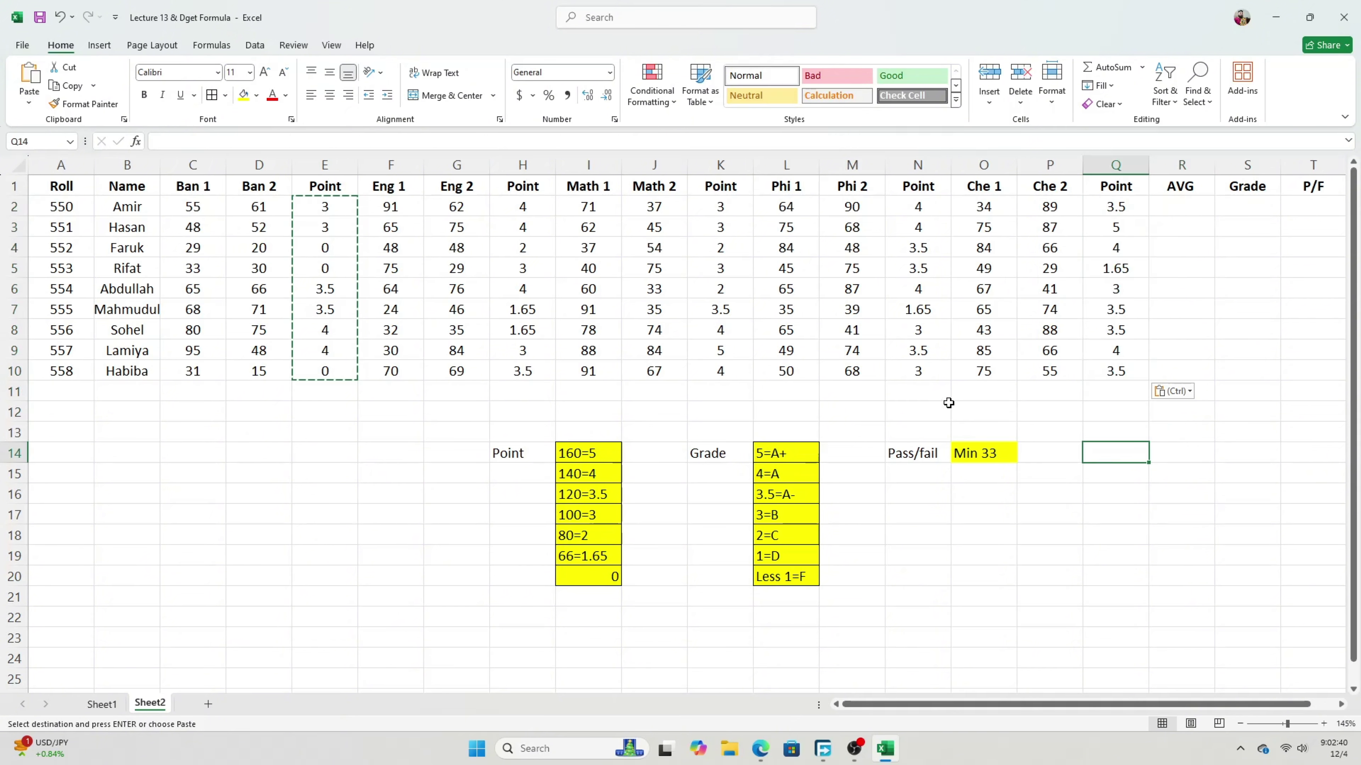
double_click(349, 432)
click(303, 469)
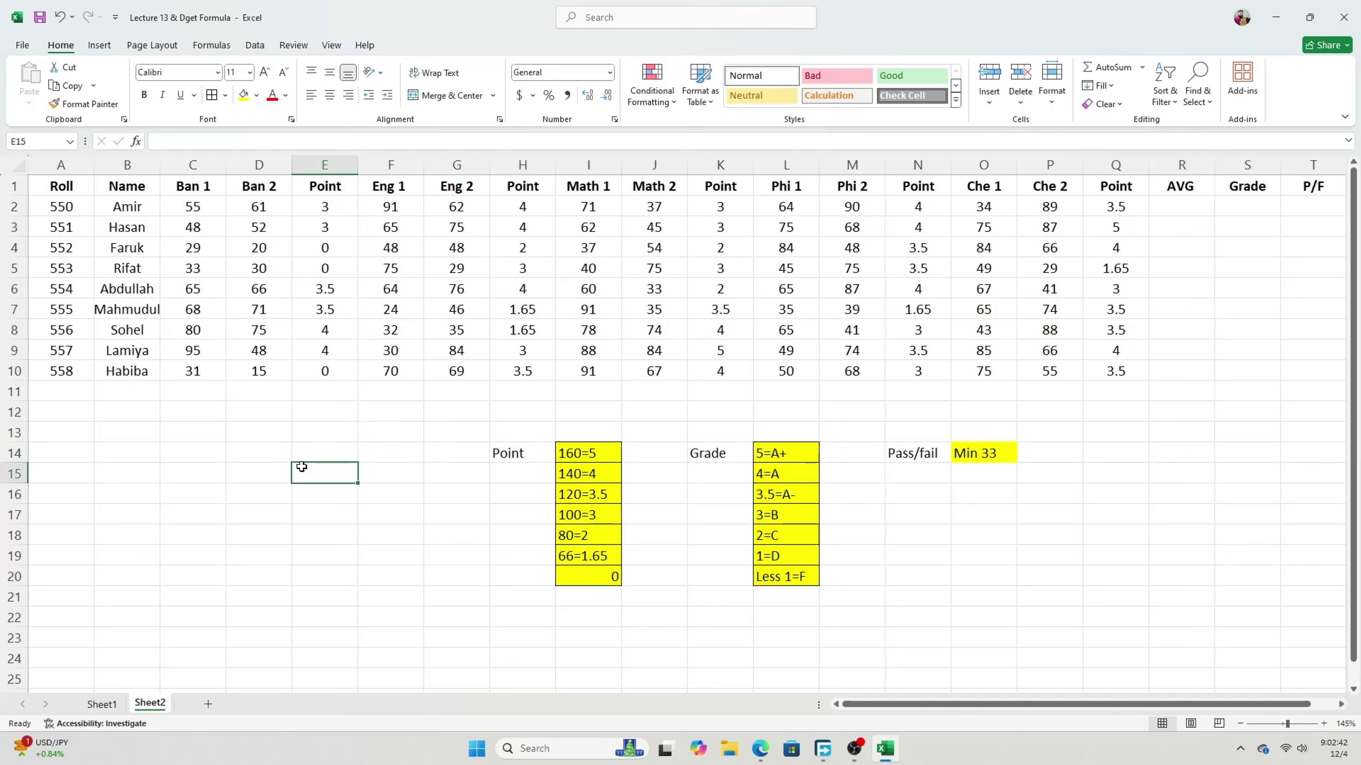
click(331, 426)
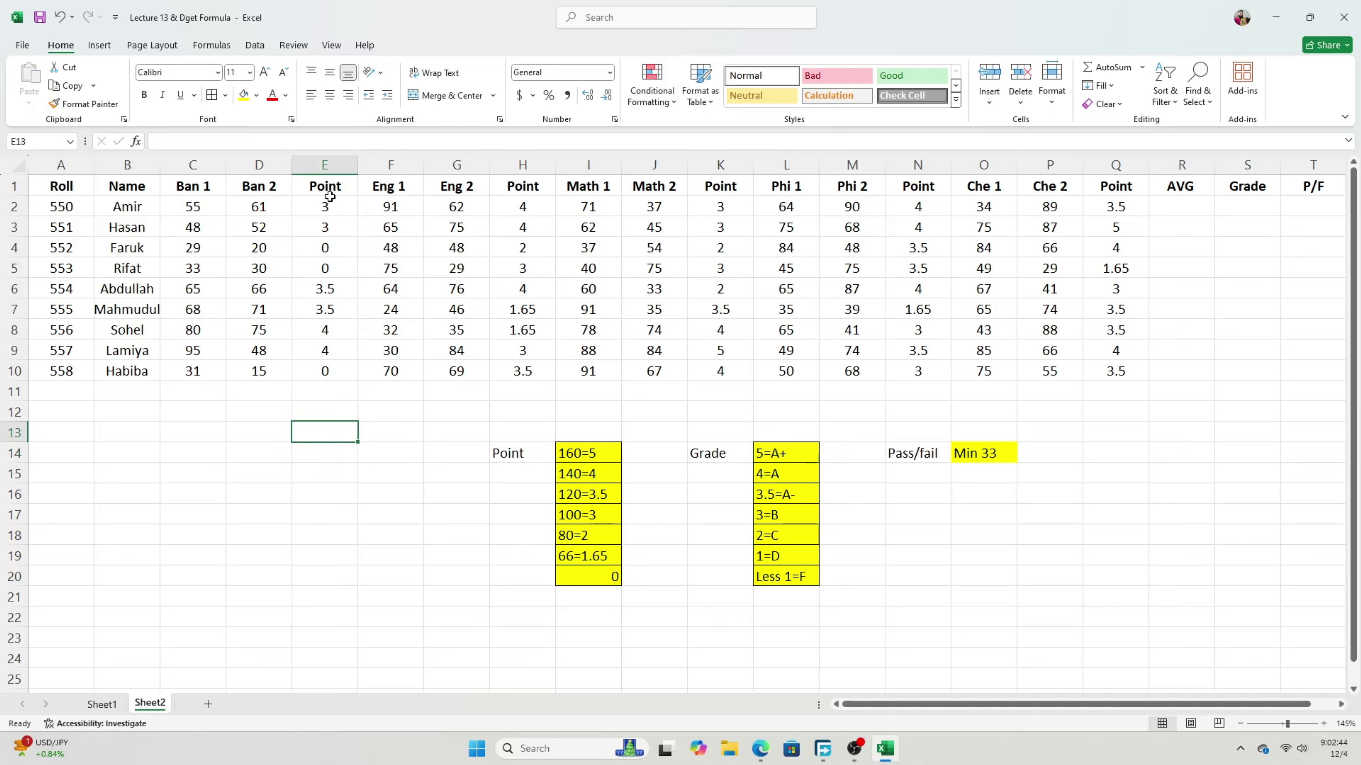
Average the first student's five subject points in R2 with =AVERAGE(E2,H2,K2,N2,Q2)
click(1193, 200)
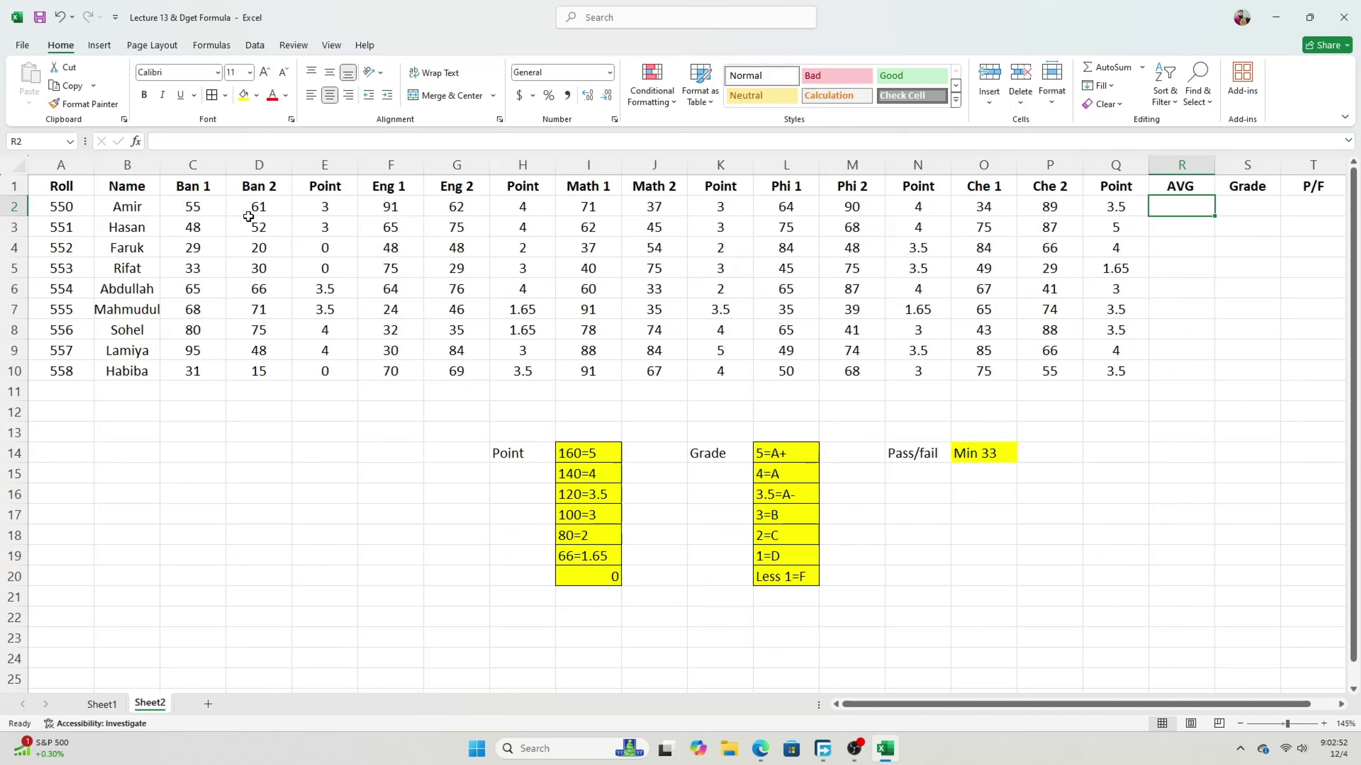
drag(203, 196, 1111, 375)
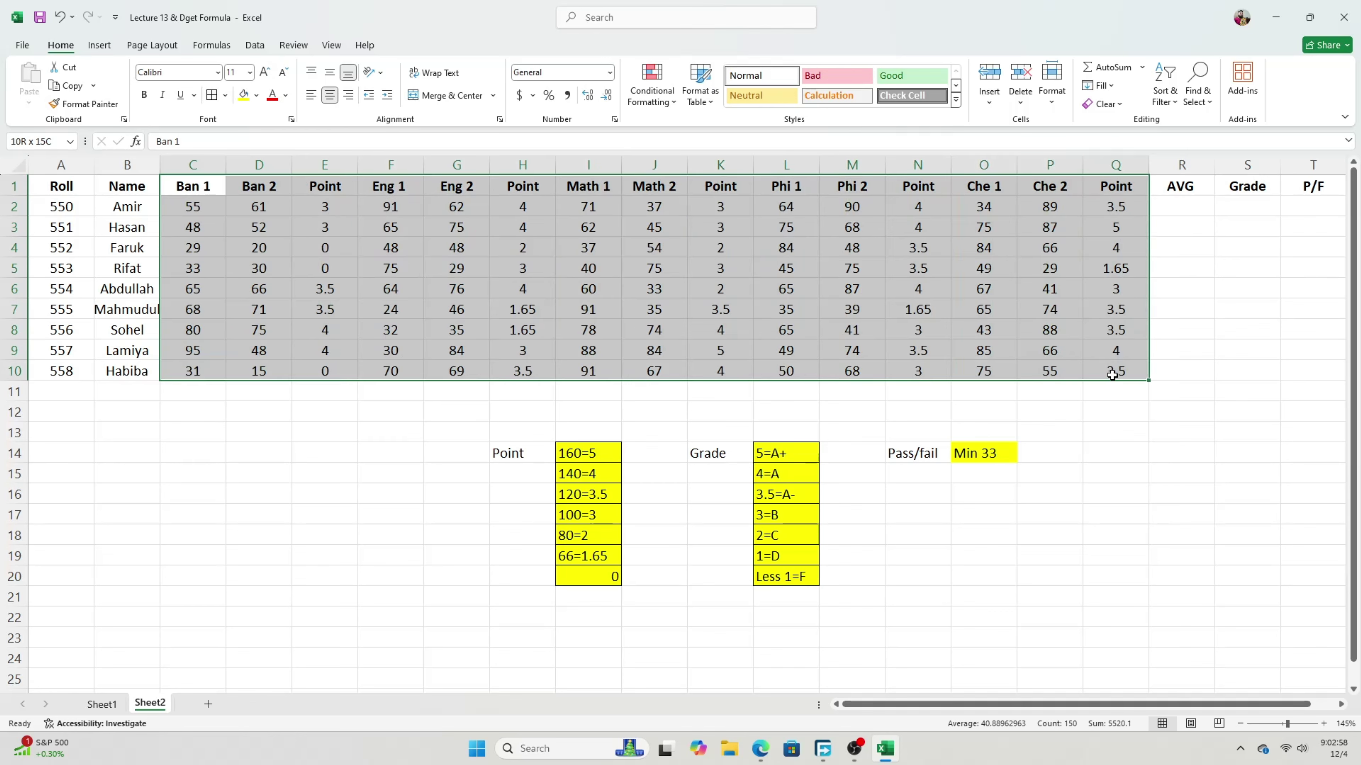
click(1190, 207)
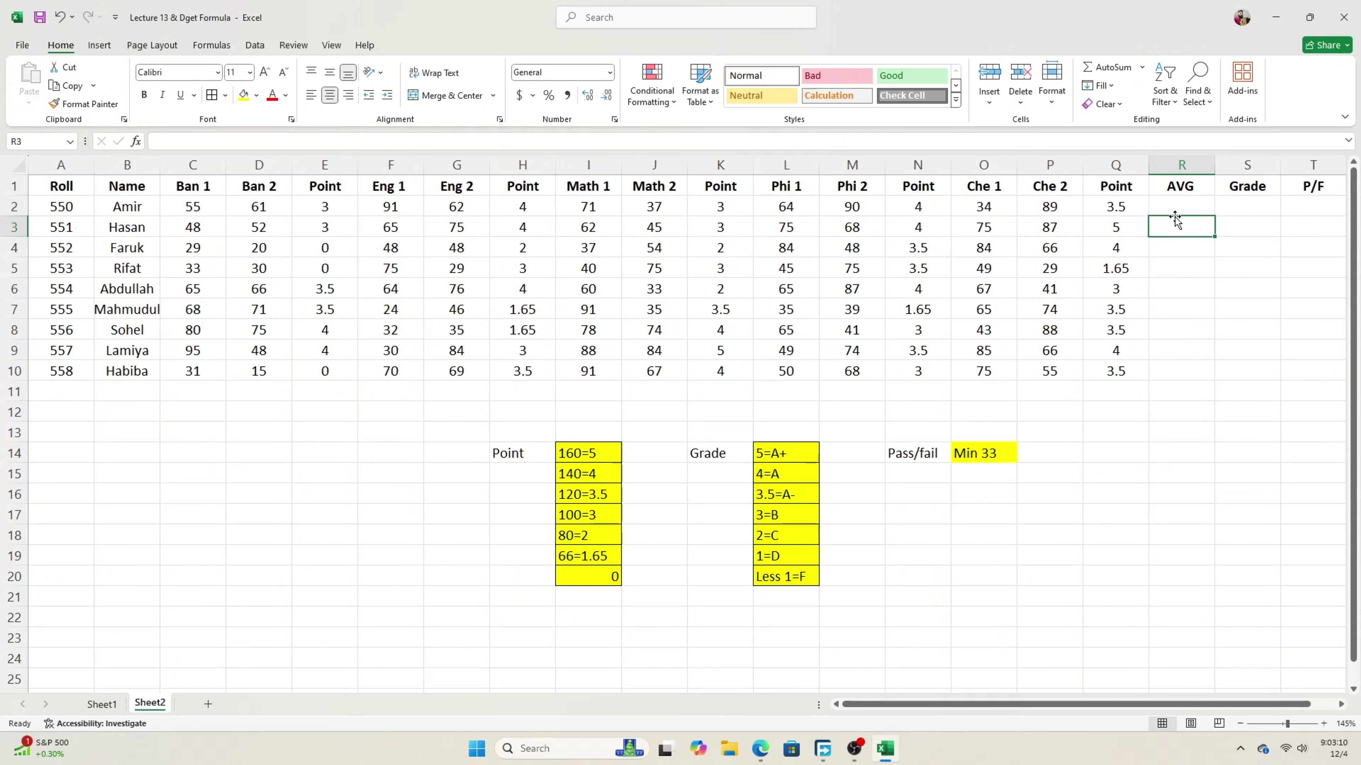
text(=)
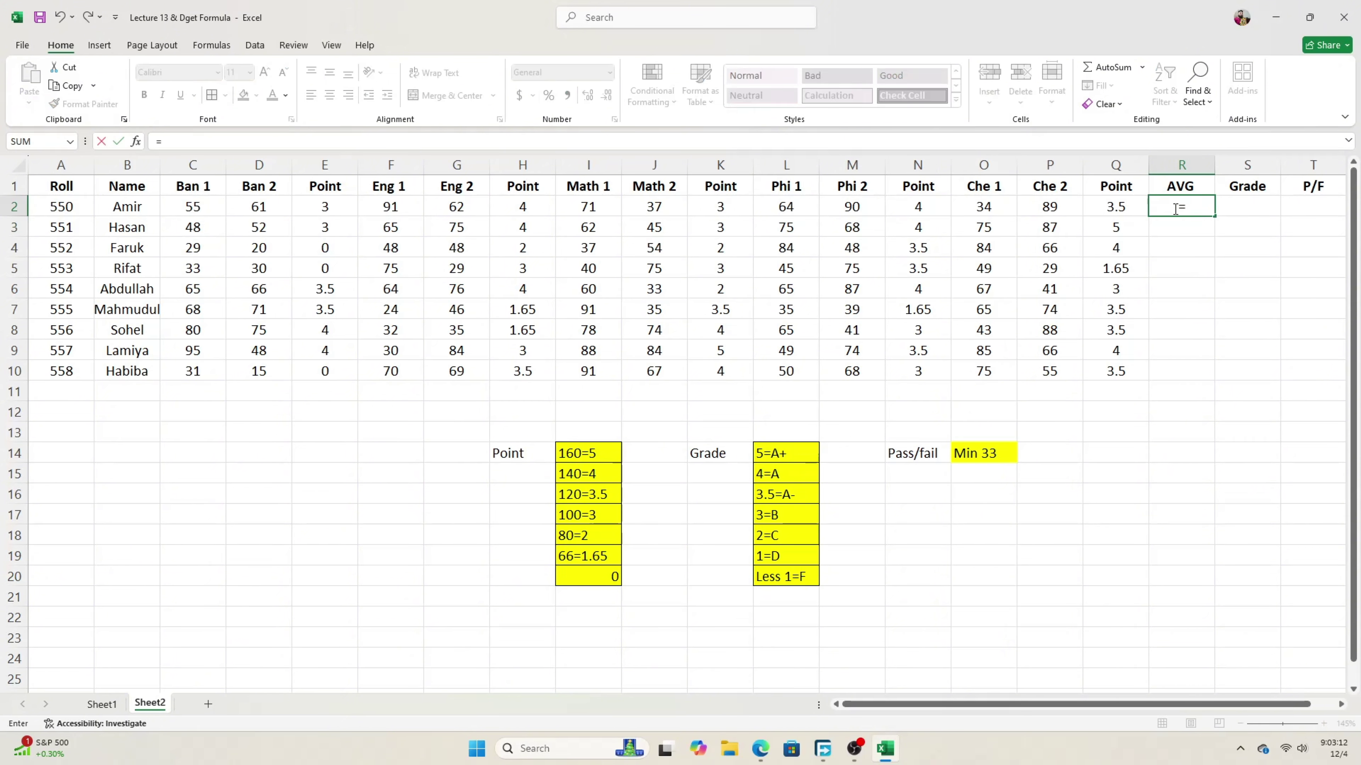
text(avera)
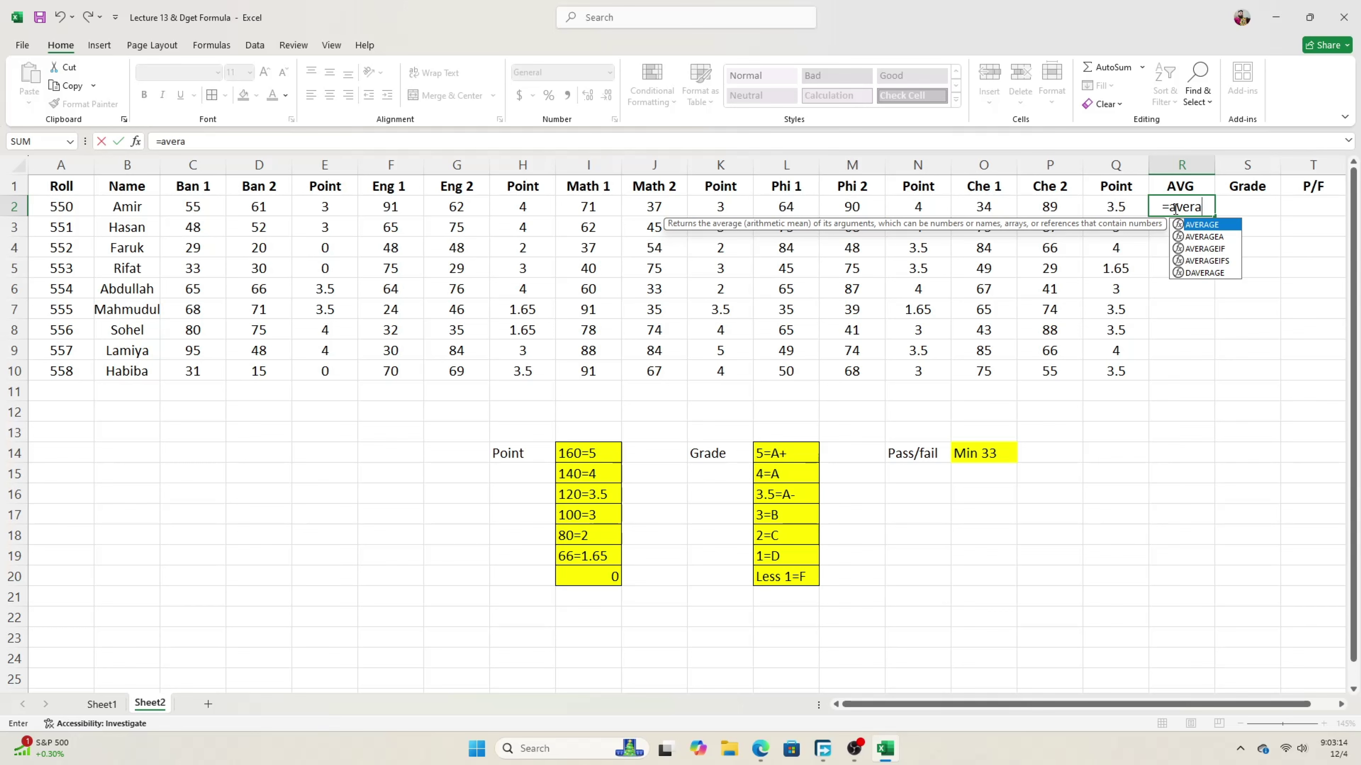
key(Tab)
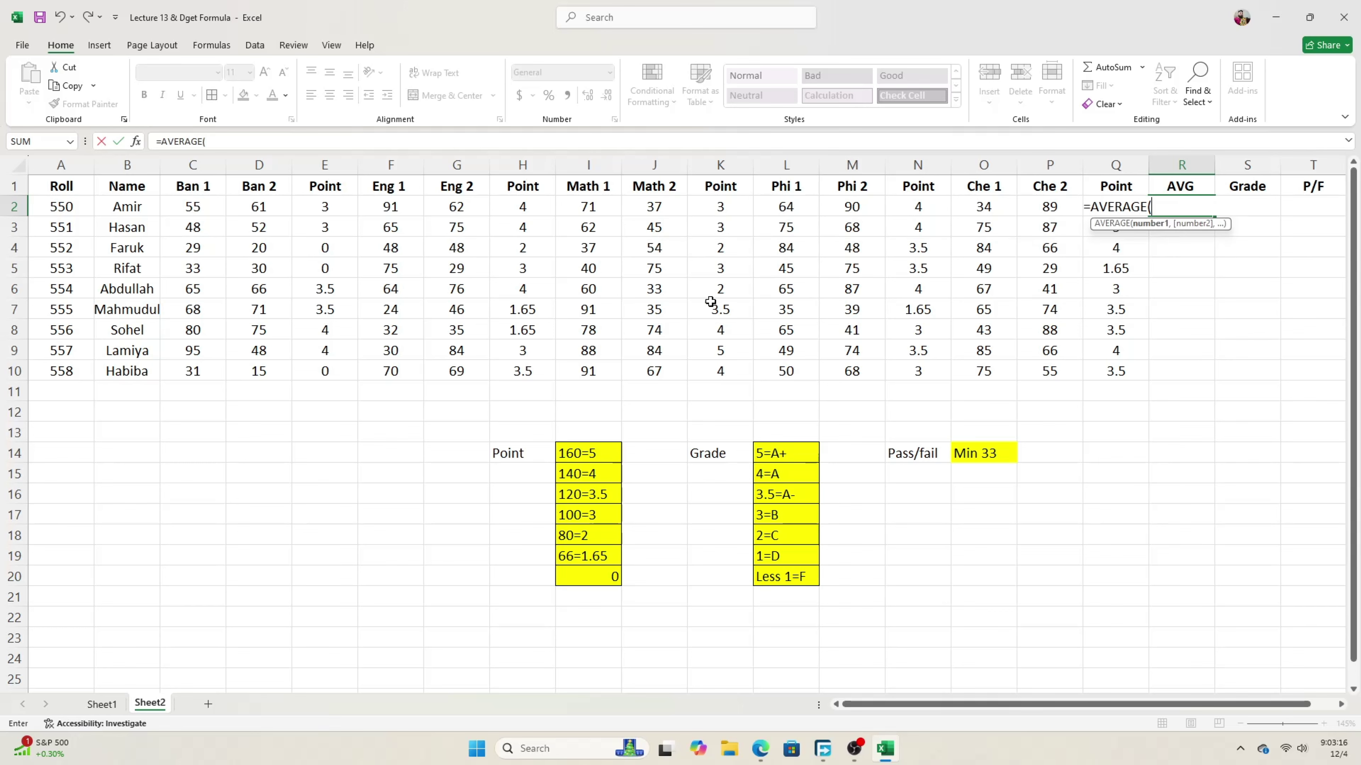
click(324, 208)
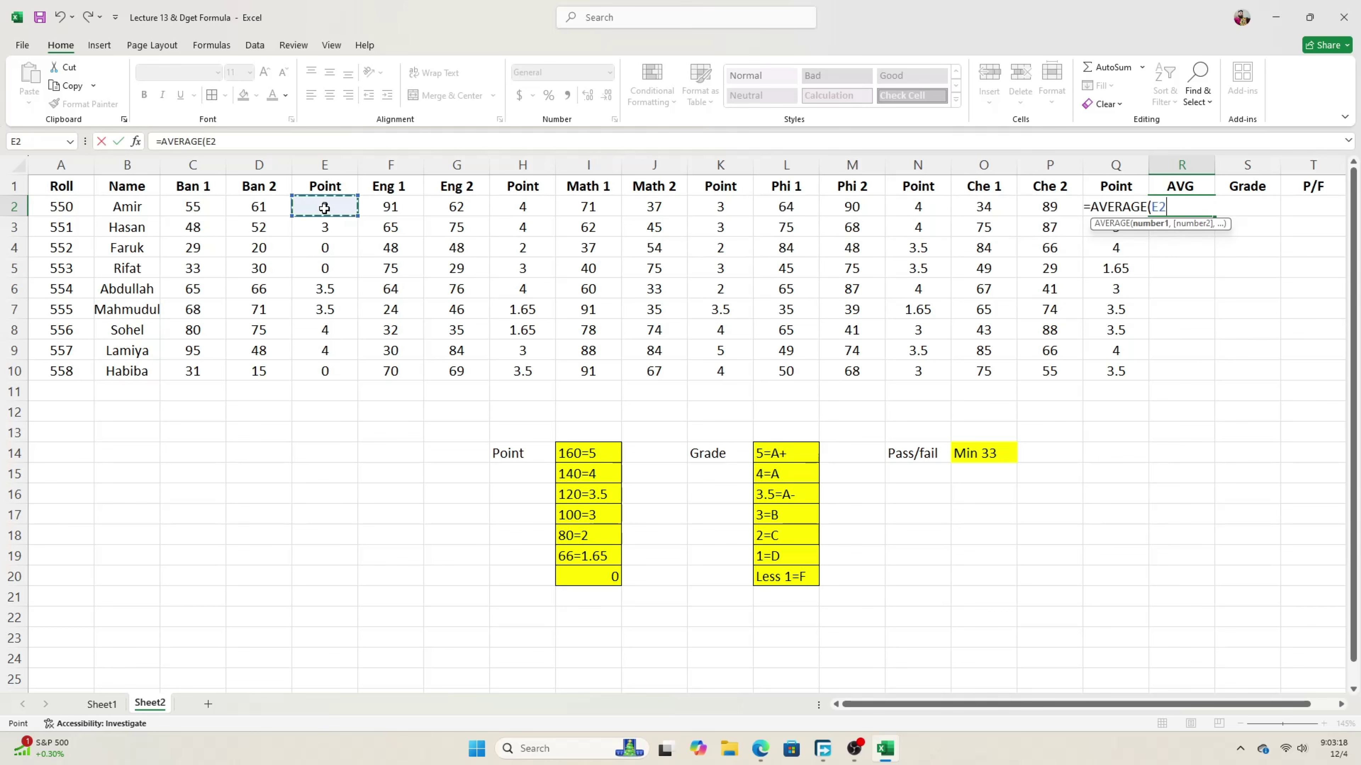
text(,)
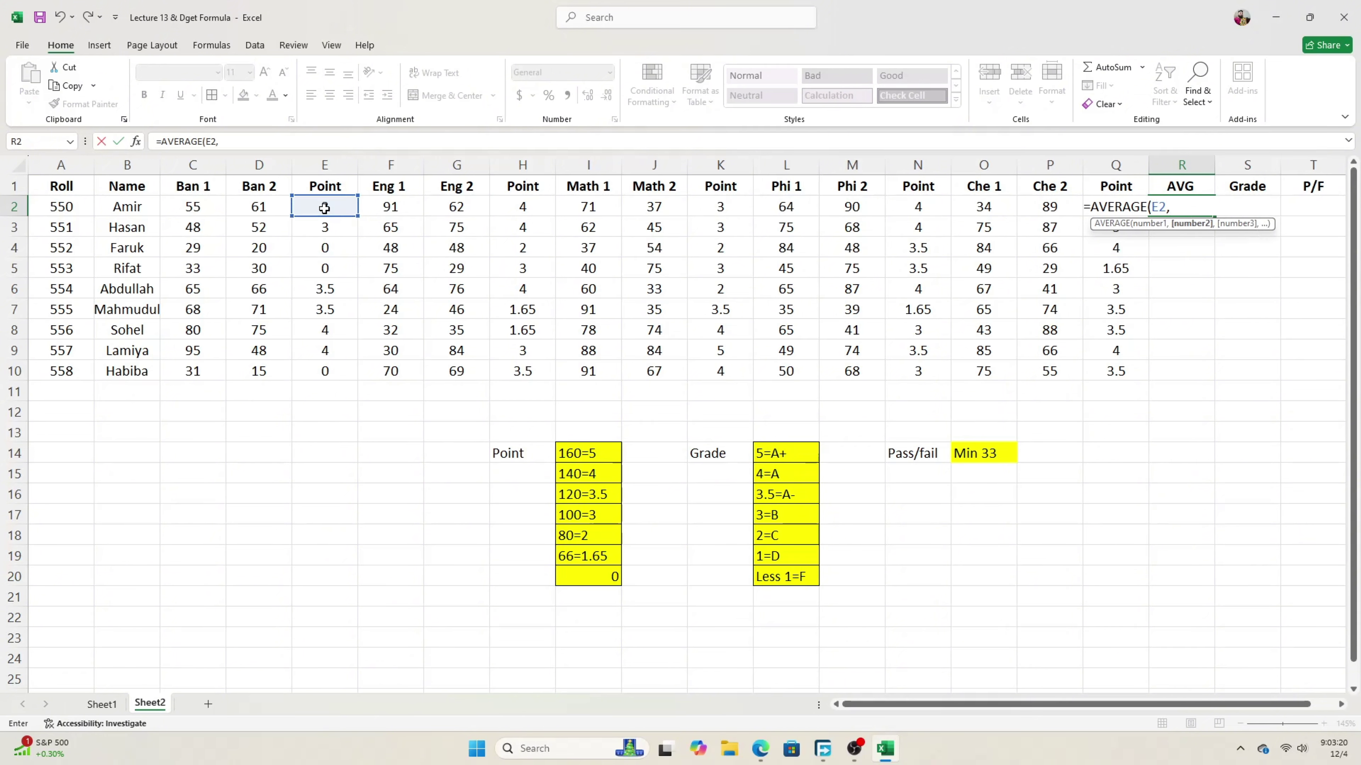
click(524, 210)
text(,)
click(722, 206)
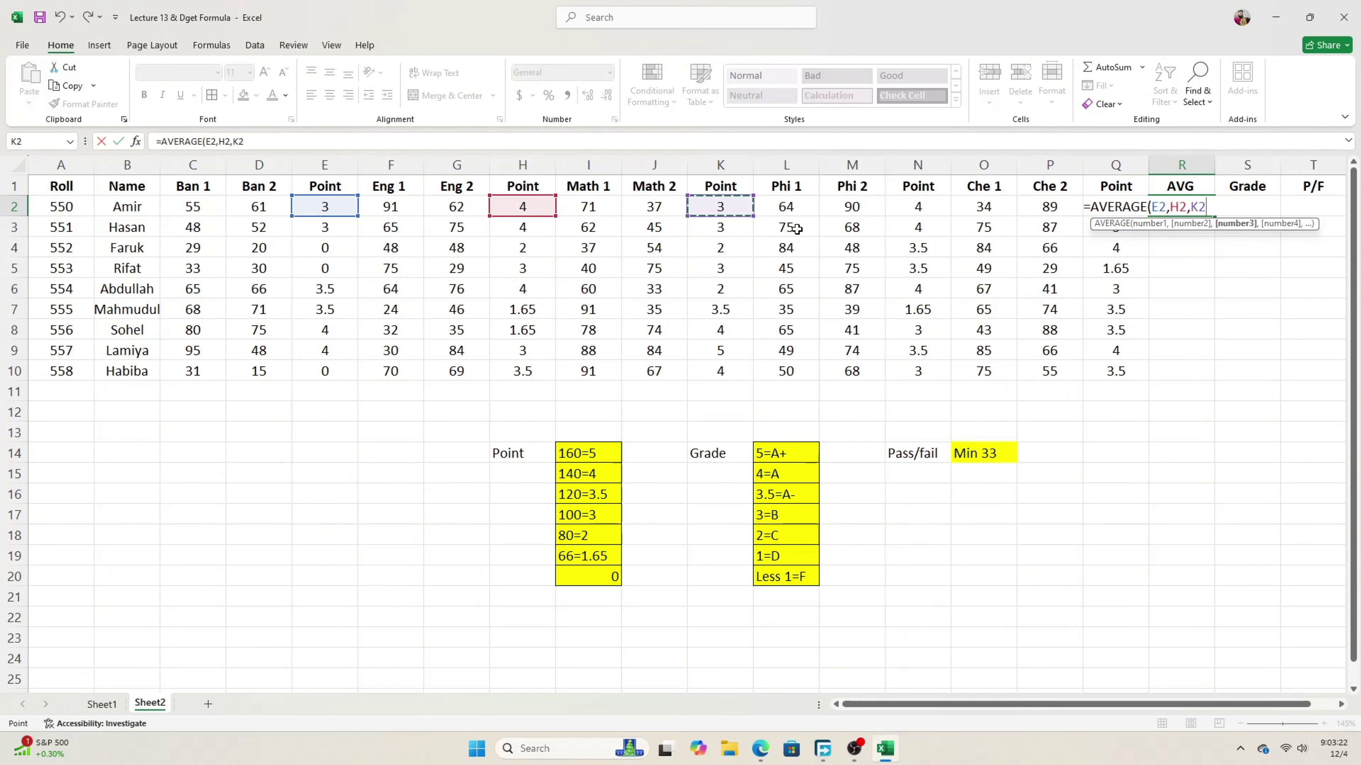
text(,)
click(925, 207)
text(,)
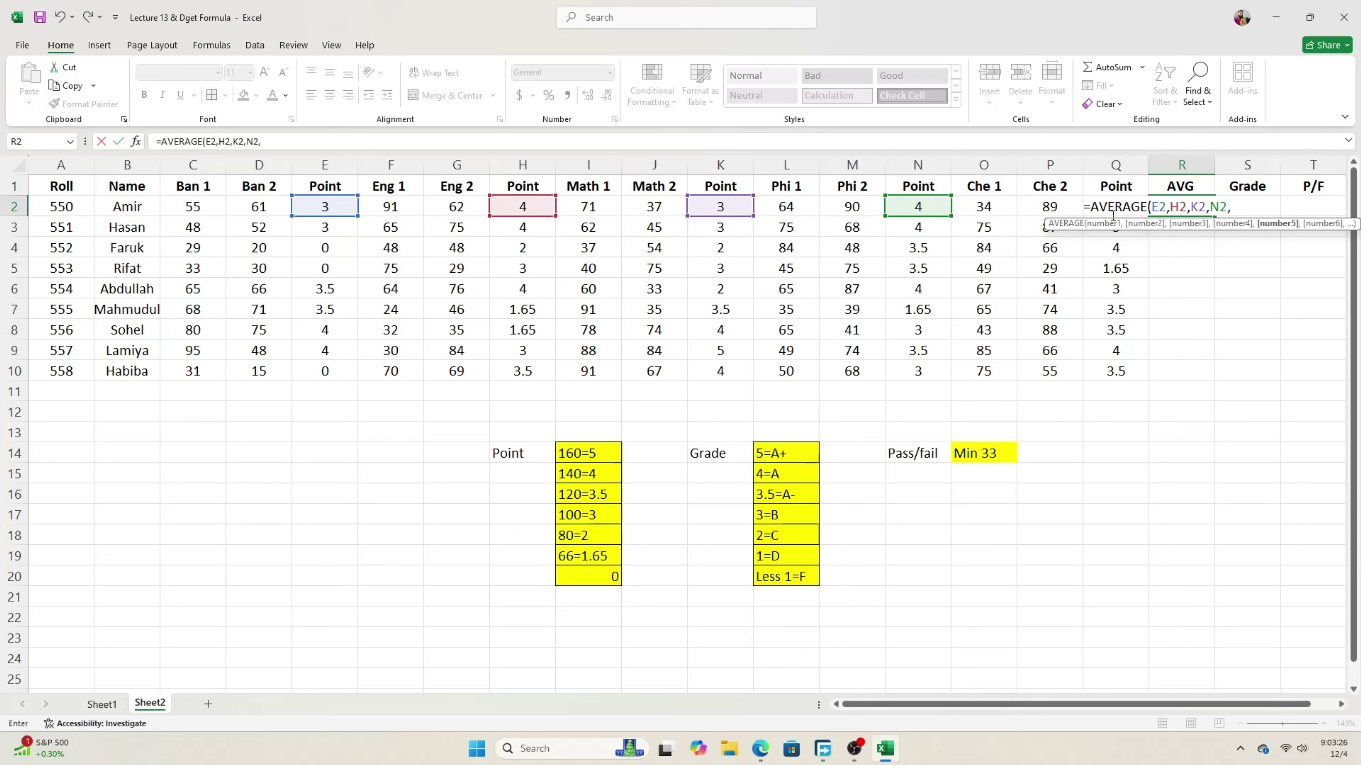
text(Q2)
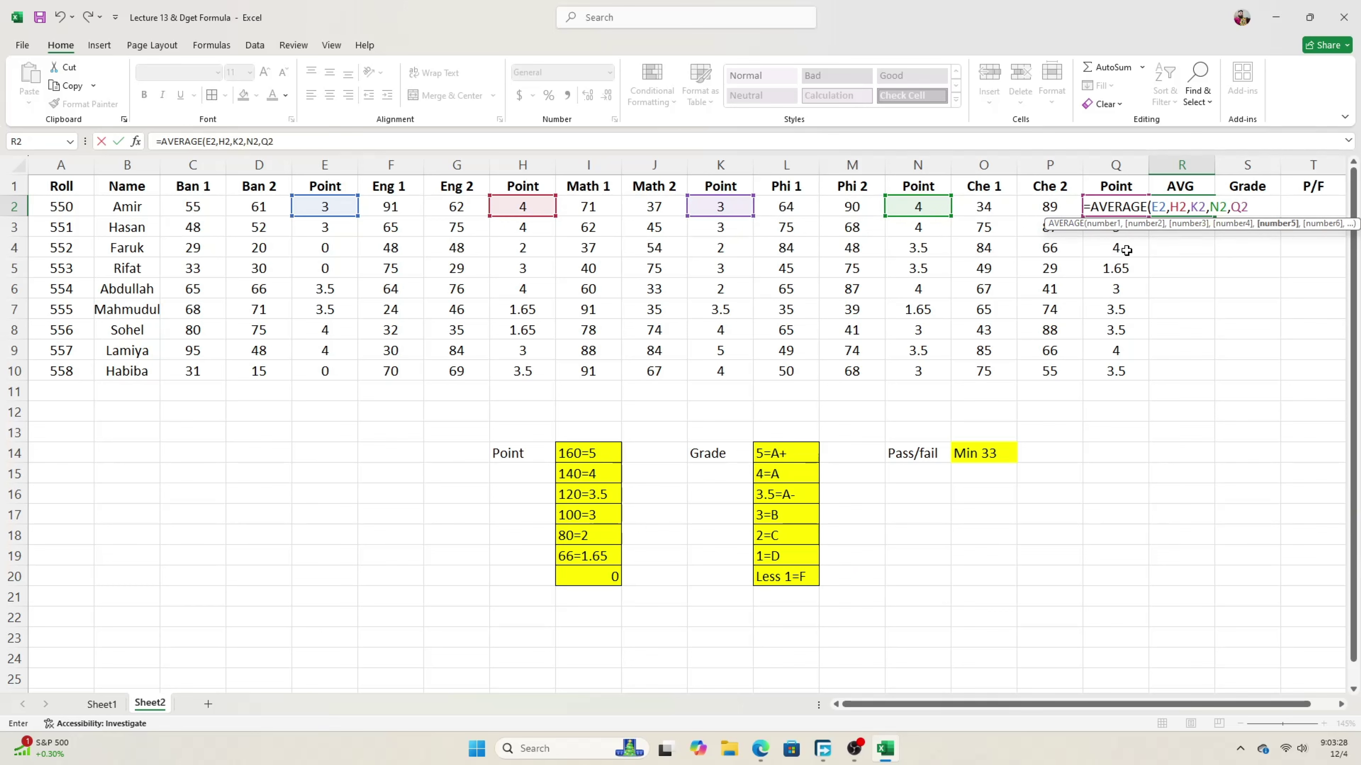
key(Return)
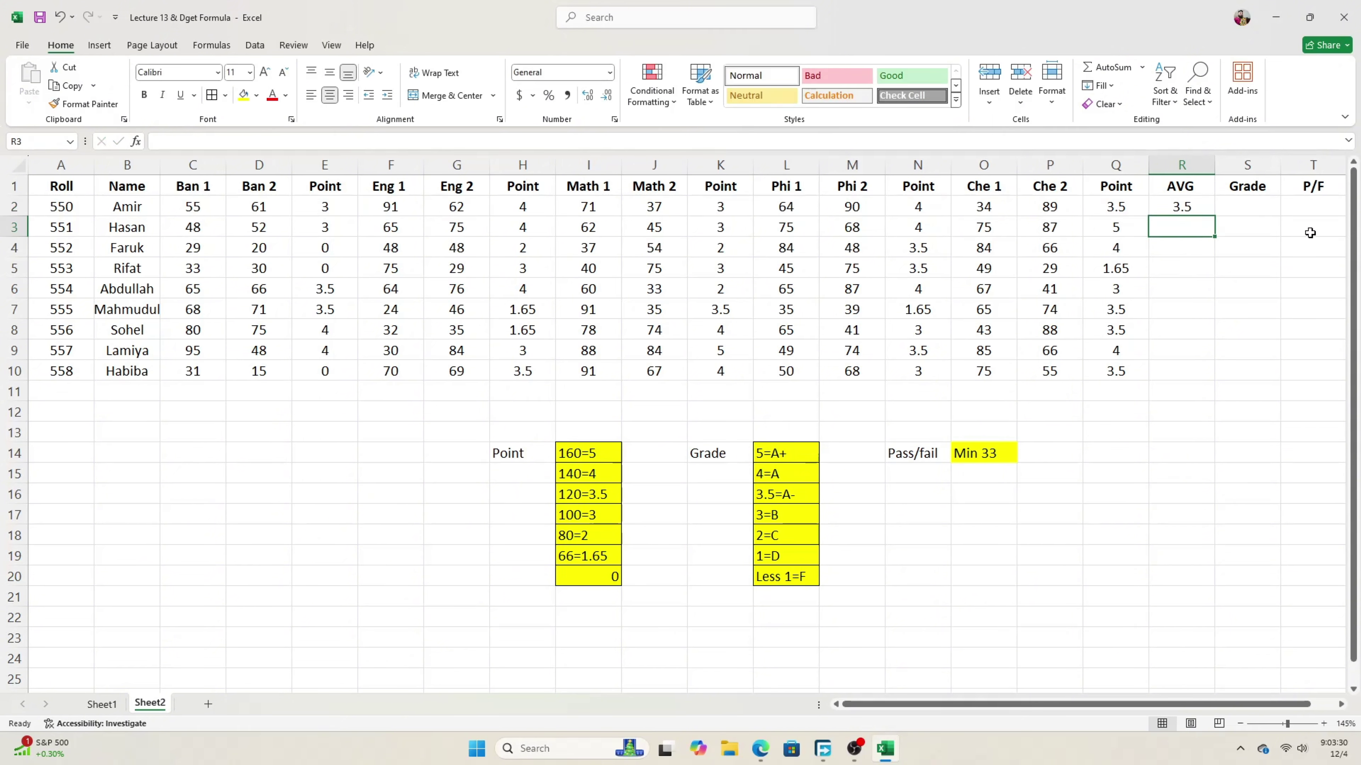
Fill the average formula from R2 down to R10 for all students
click(1204, 206)
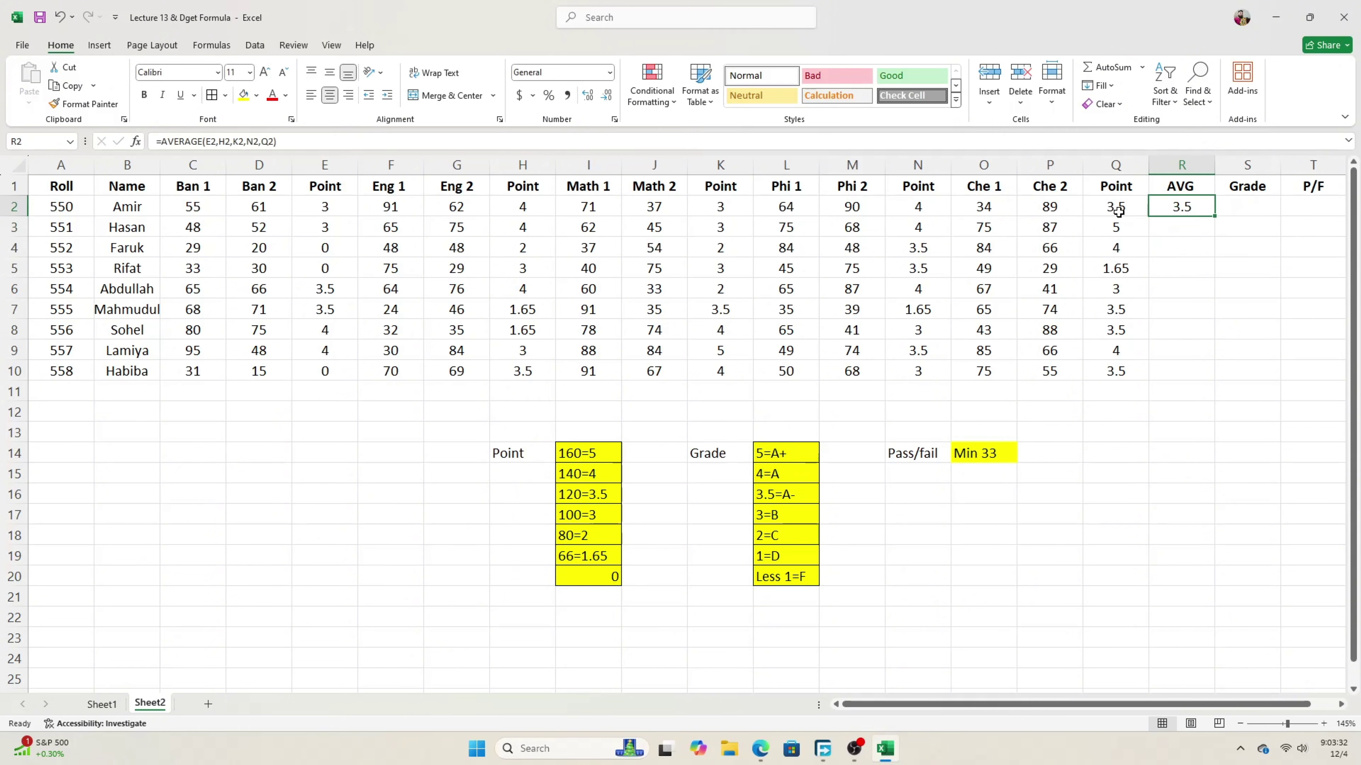
drag(121, 209, 1178, 209)
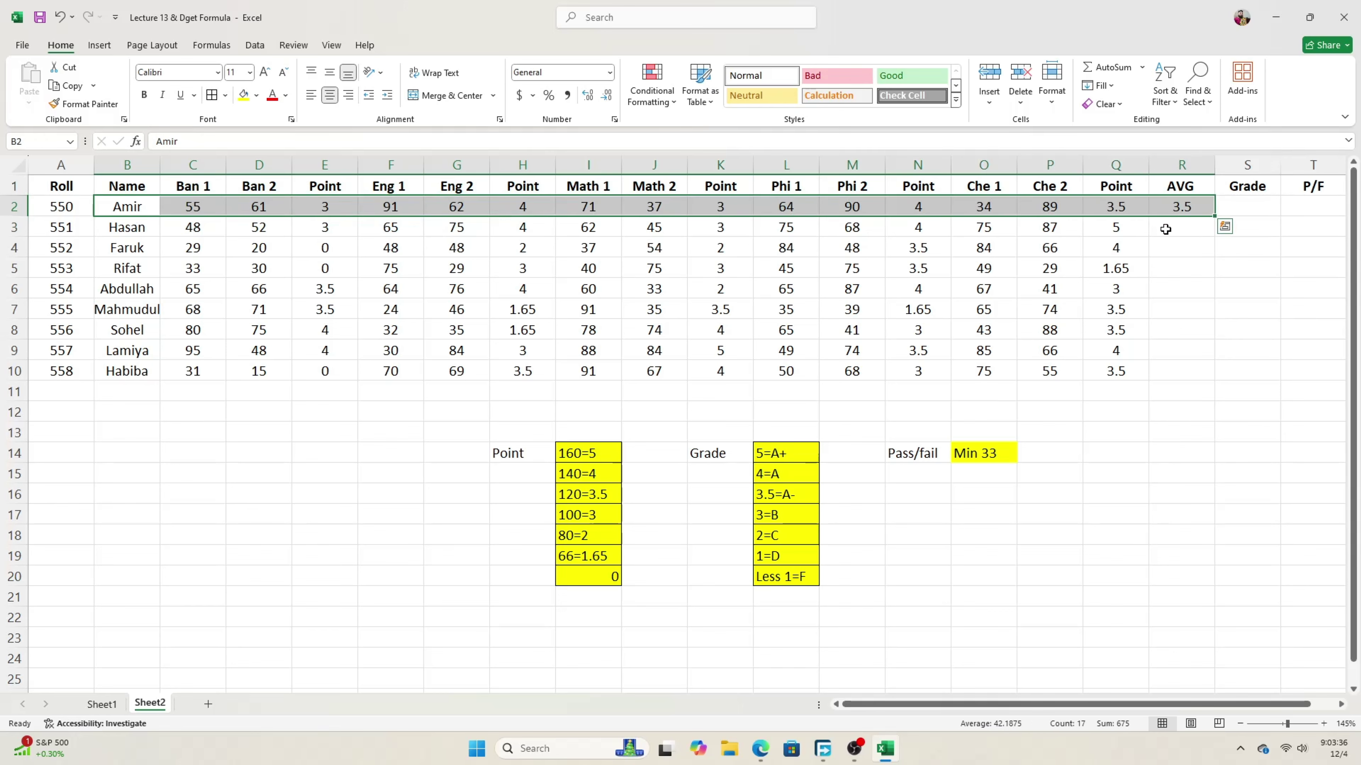
click(1167, 212)
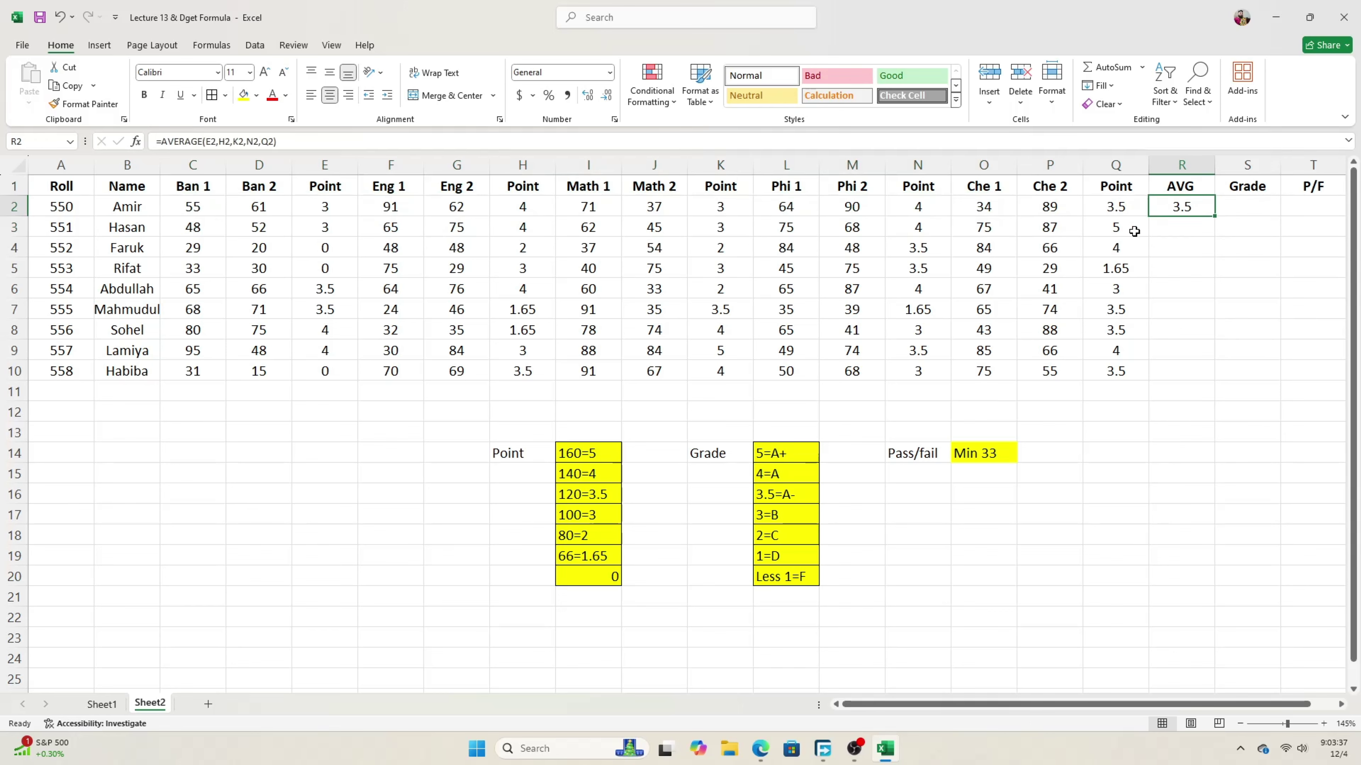
double_click(1215, 216)
click(1244, 249)
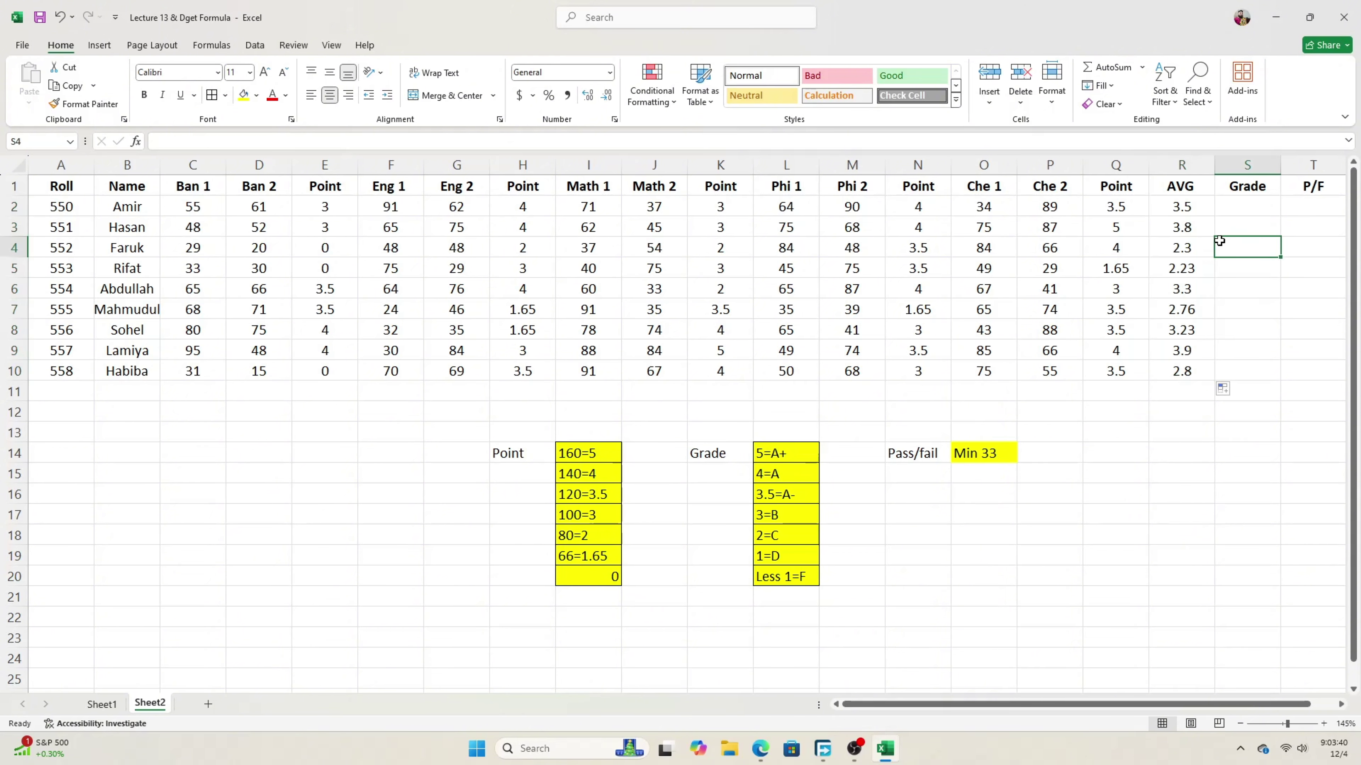
drag(1190, 213, 1179, 373)
click(1257, 290)
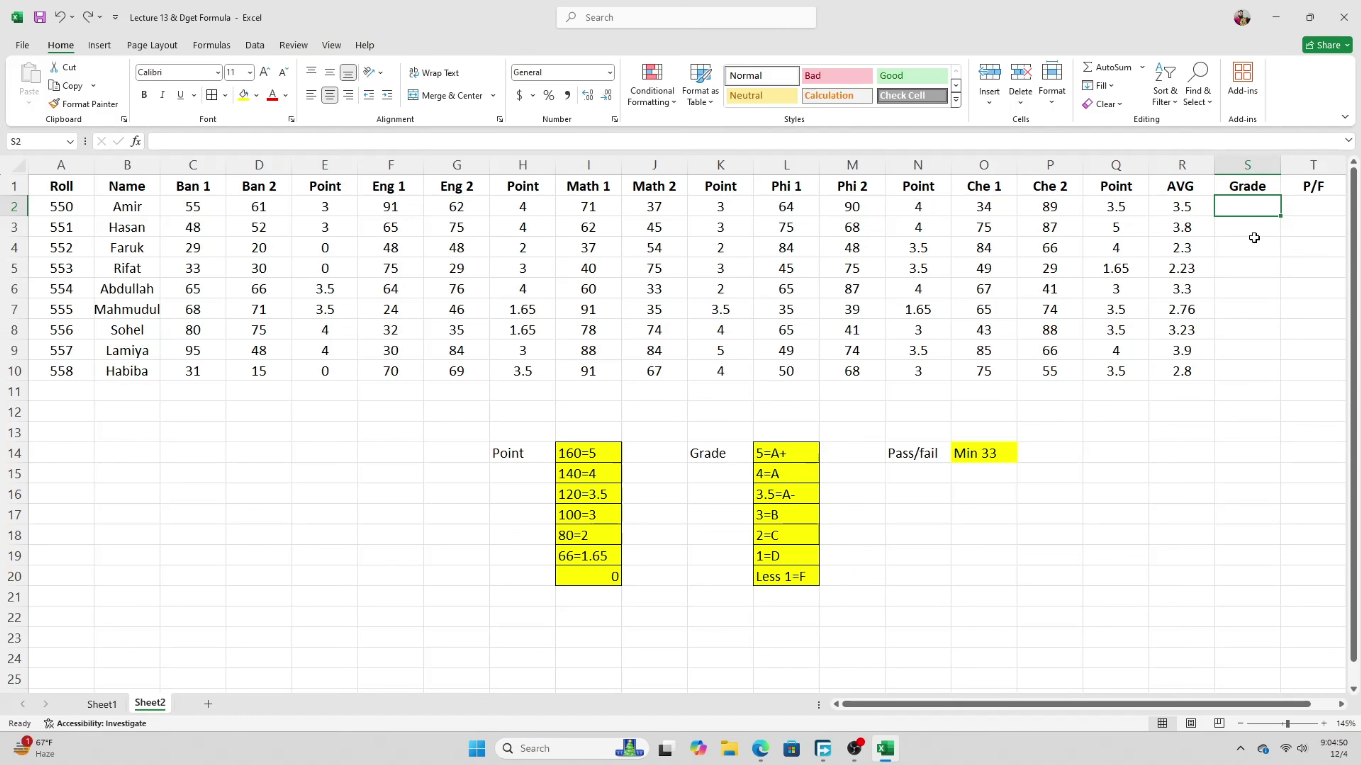
Examine the grade scale in L14:L20, from 5=A+ down to Less 1=F, for the Grade column
click(1251, 235)
click(1246, 200)
drag(783, 455, 773, 576)
click(856, 515)
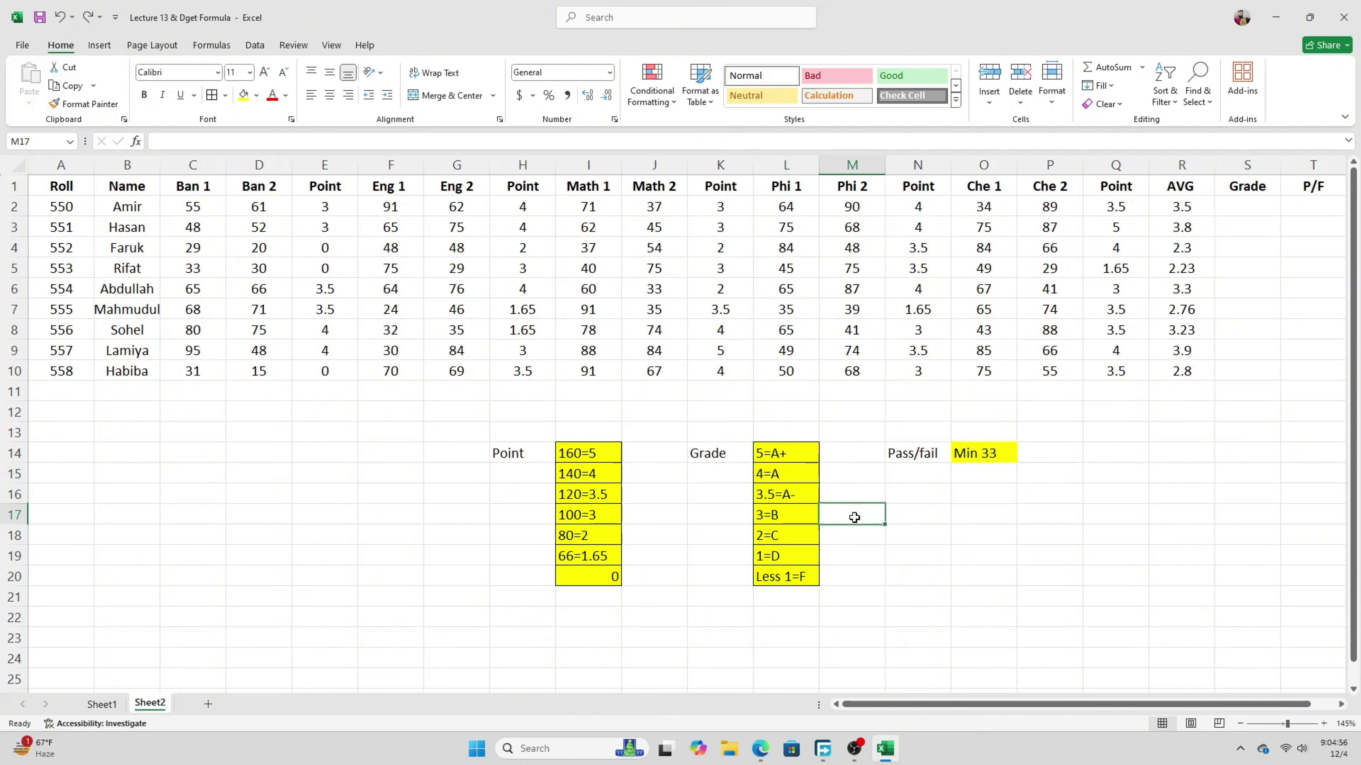
click(765, 455)
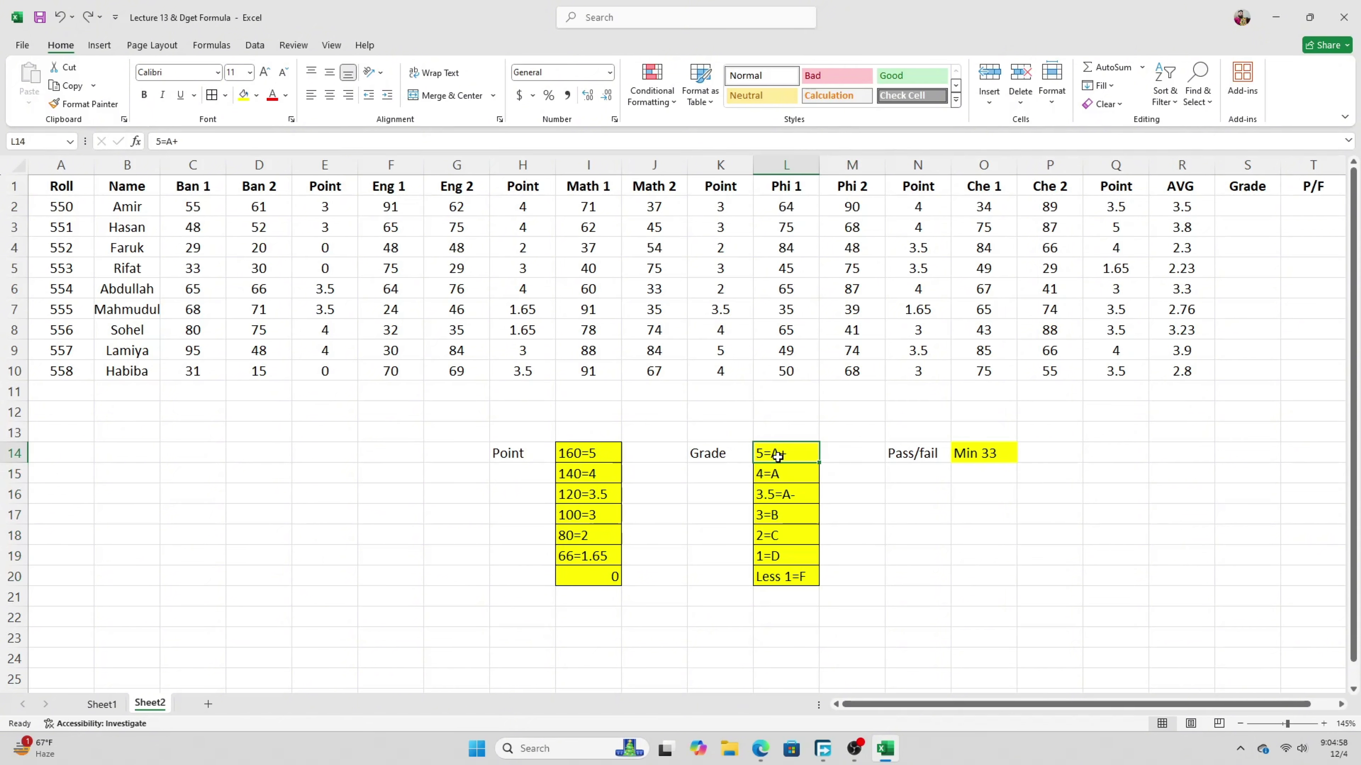
click(788, 480)
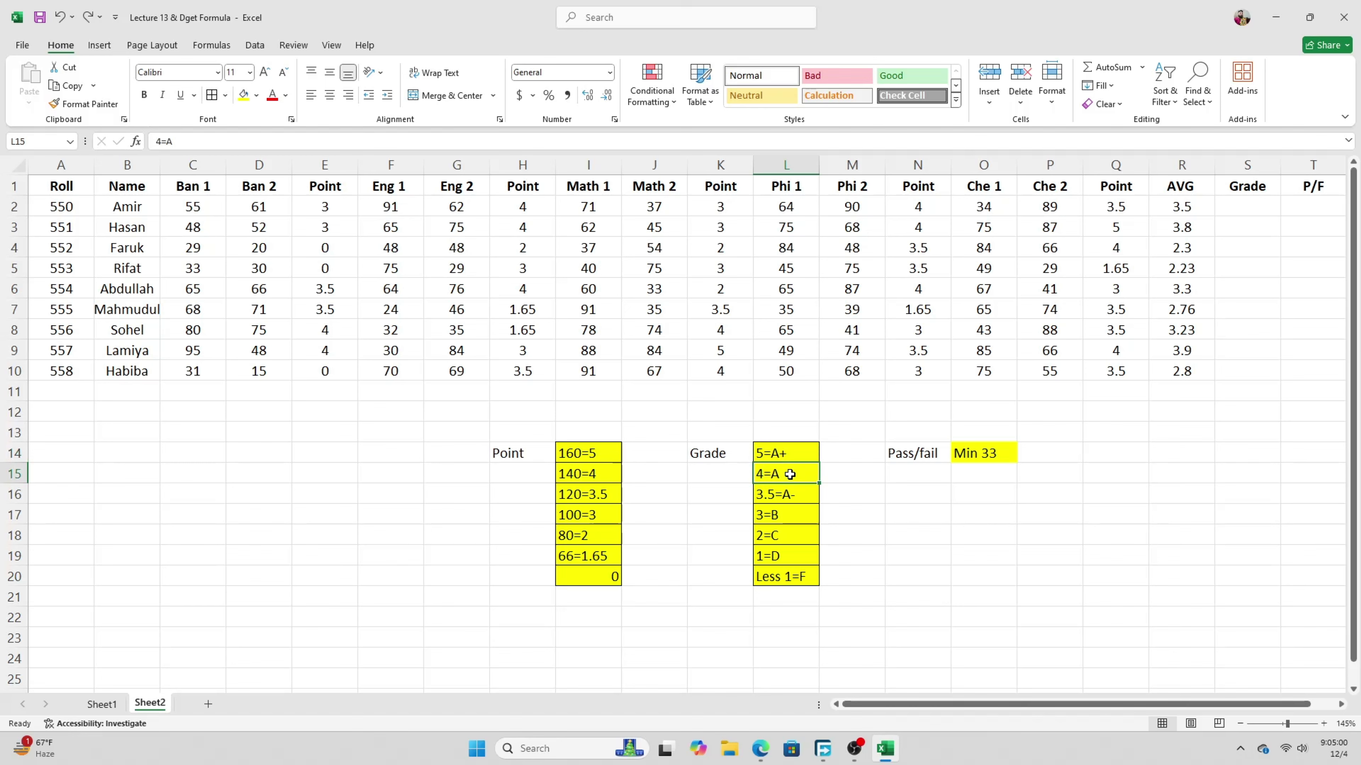
click(792, 501)
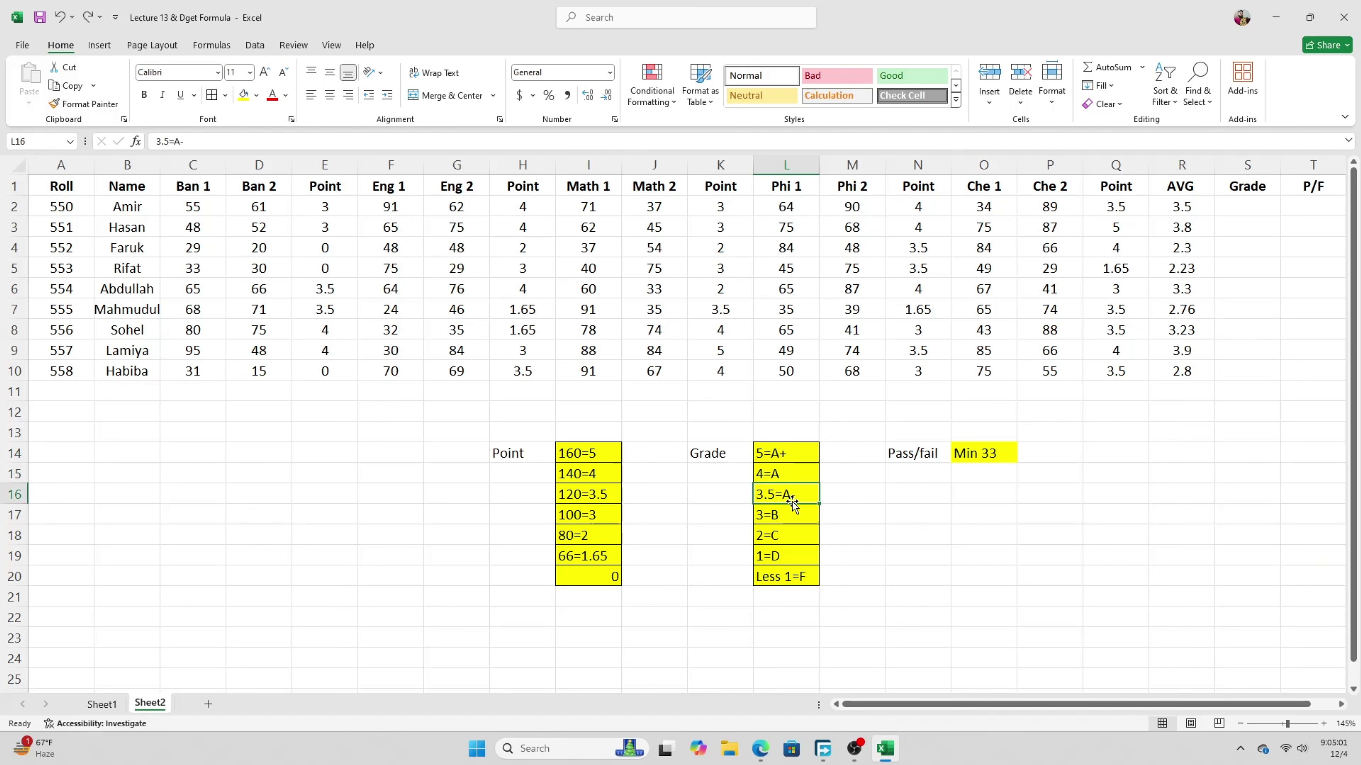
click(809, 517)
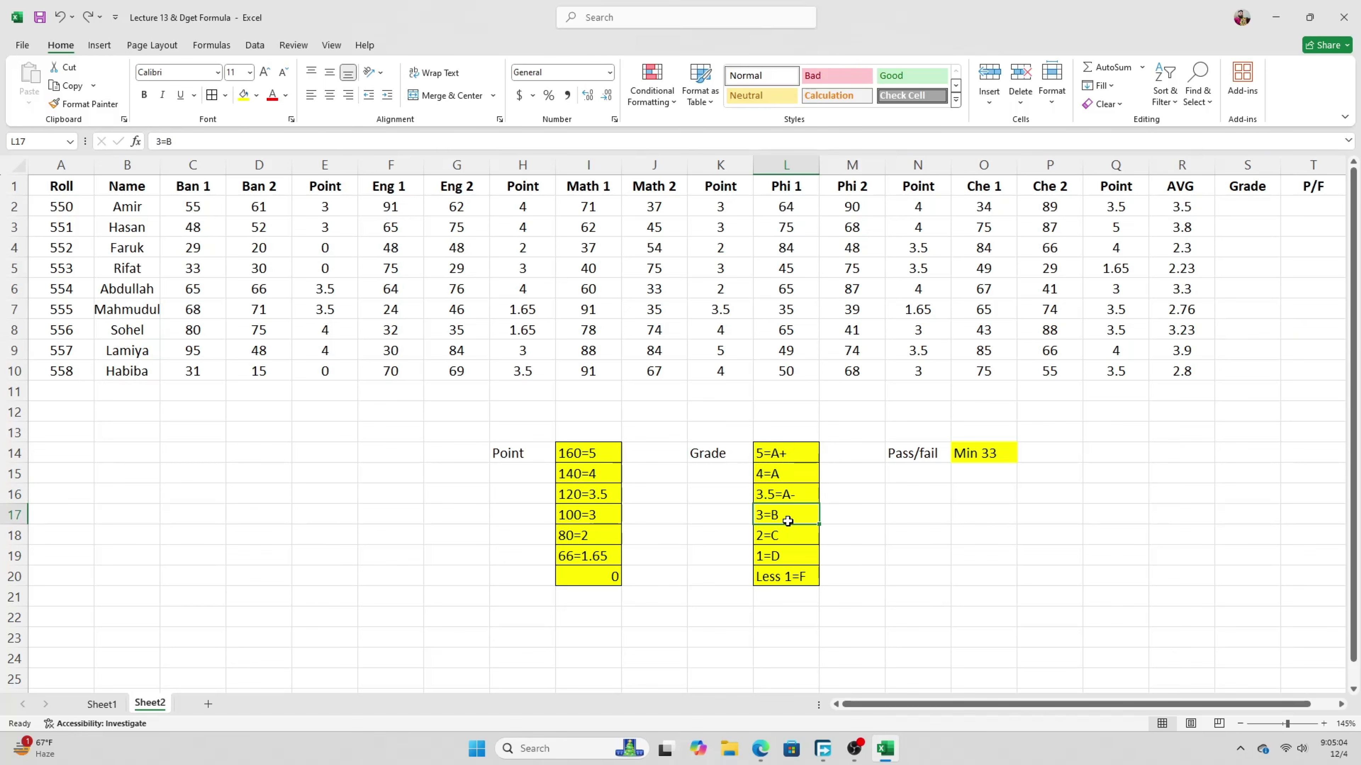
click(794, 541)
click(798, 561)
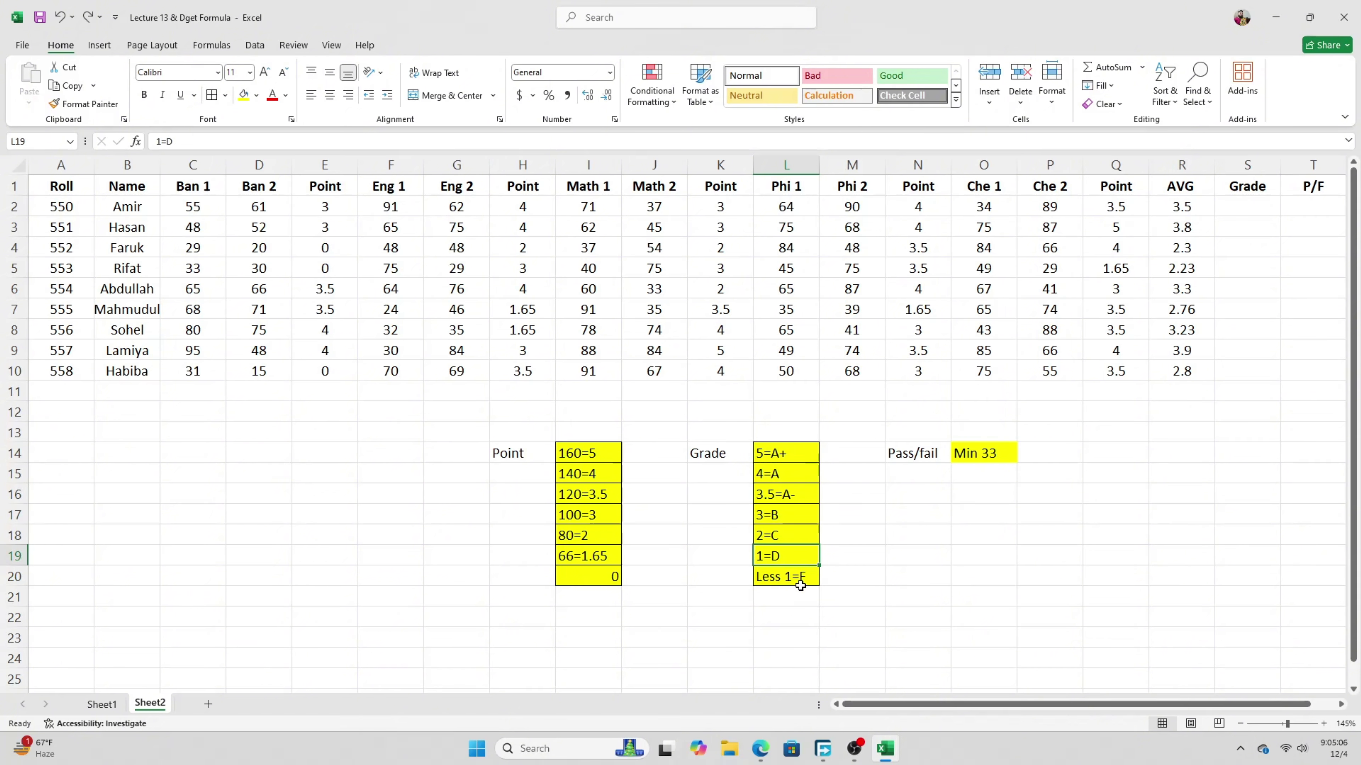
click(770, 581)
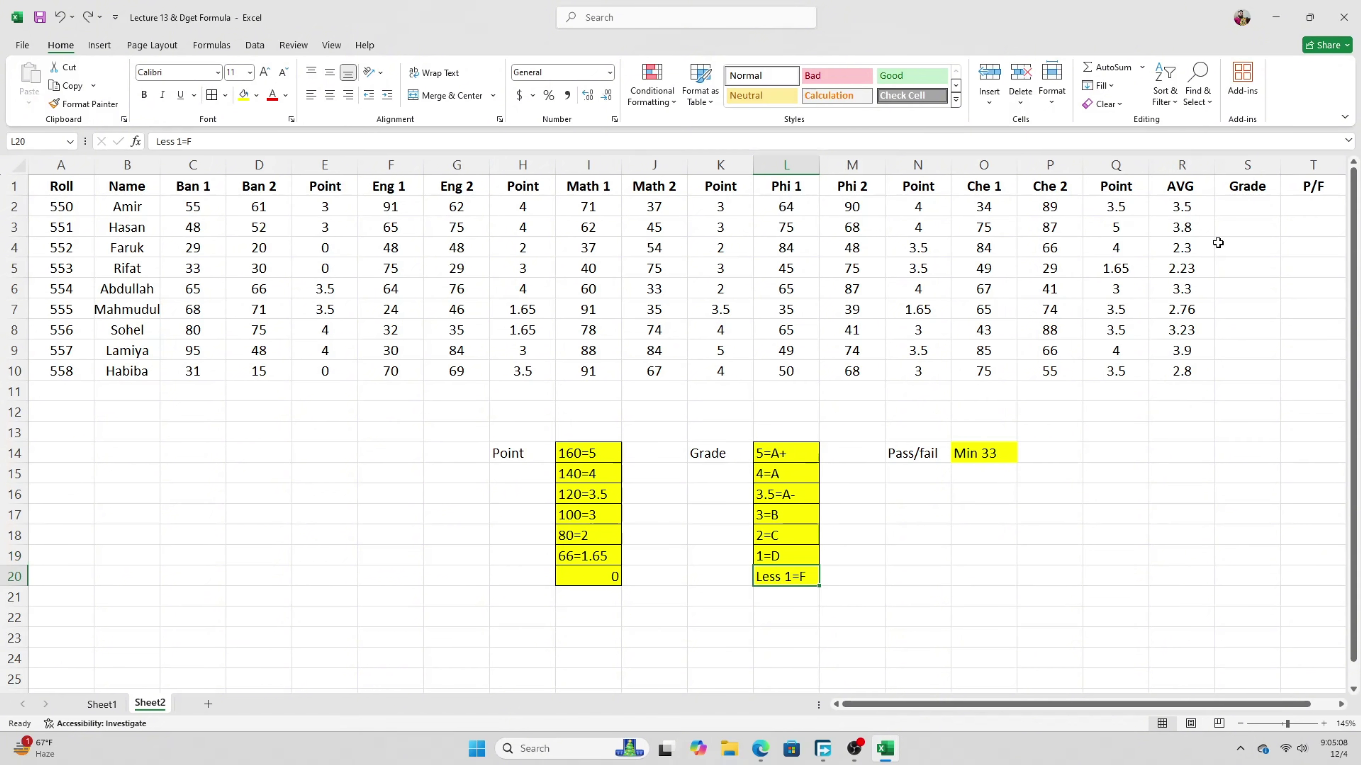
Start a nested IF formula in S2 that returns "A+" when the average in R2 is >=5
click(1267, 203)
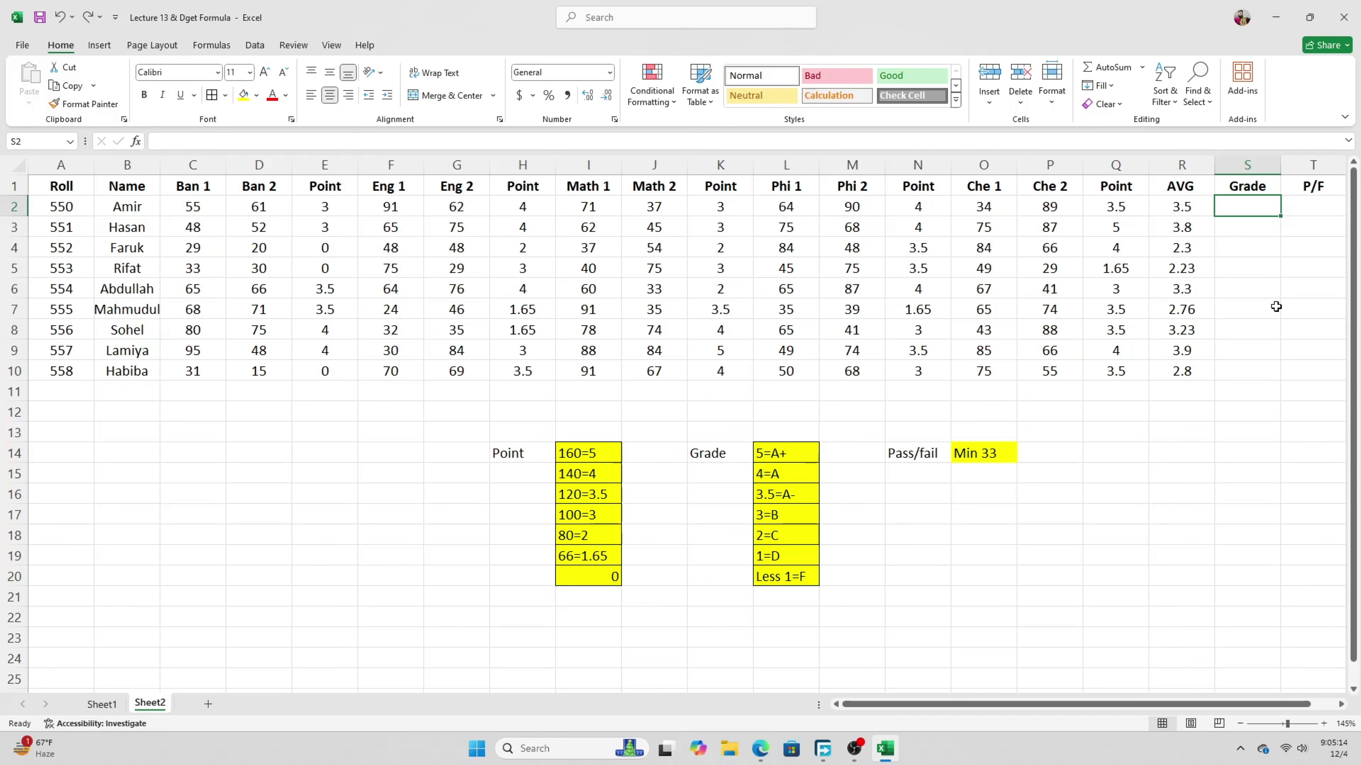
text(=)
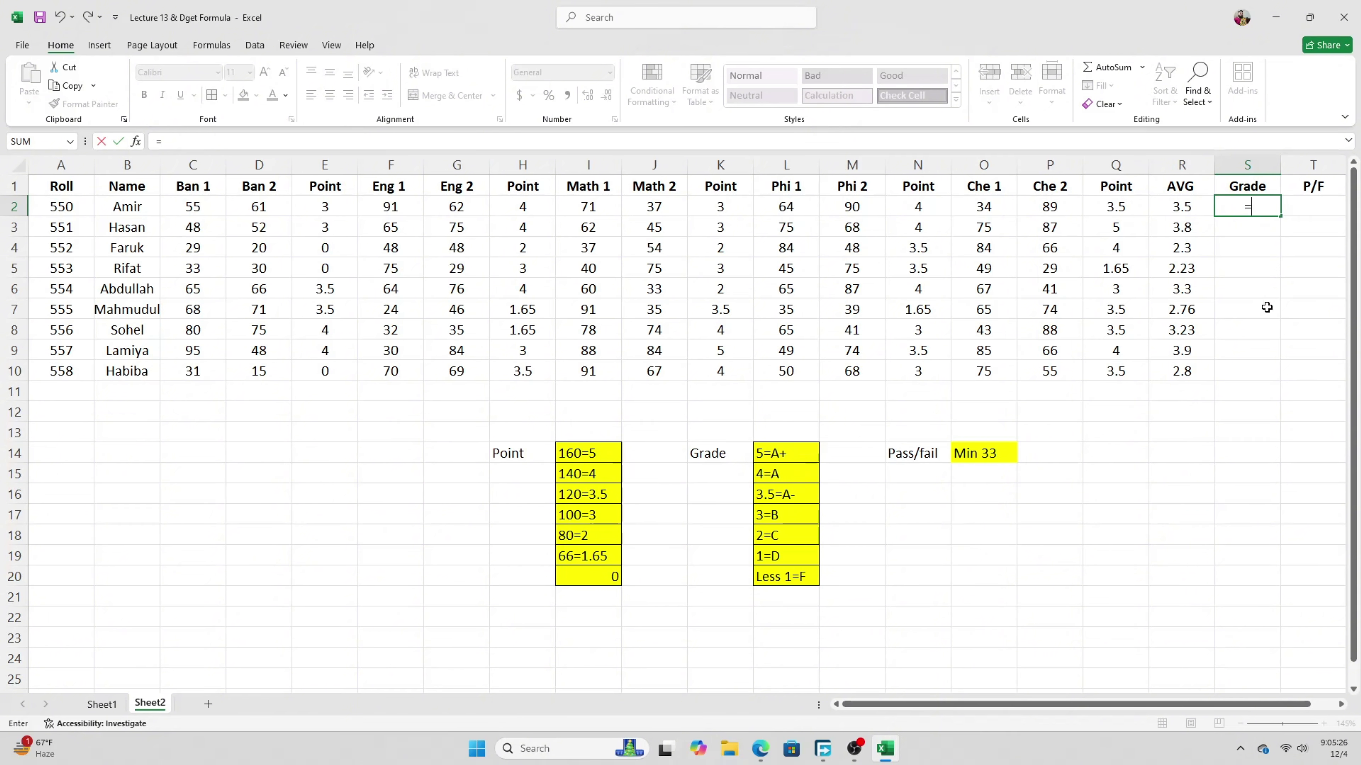
text(IF()
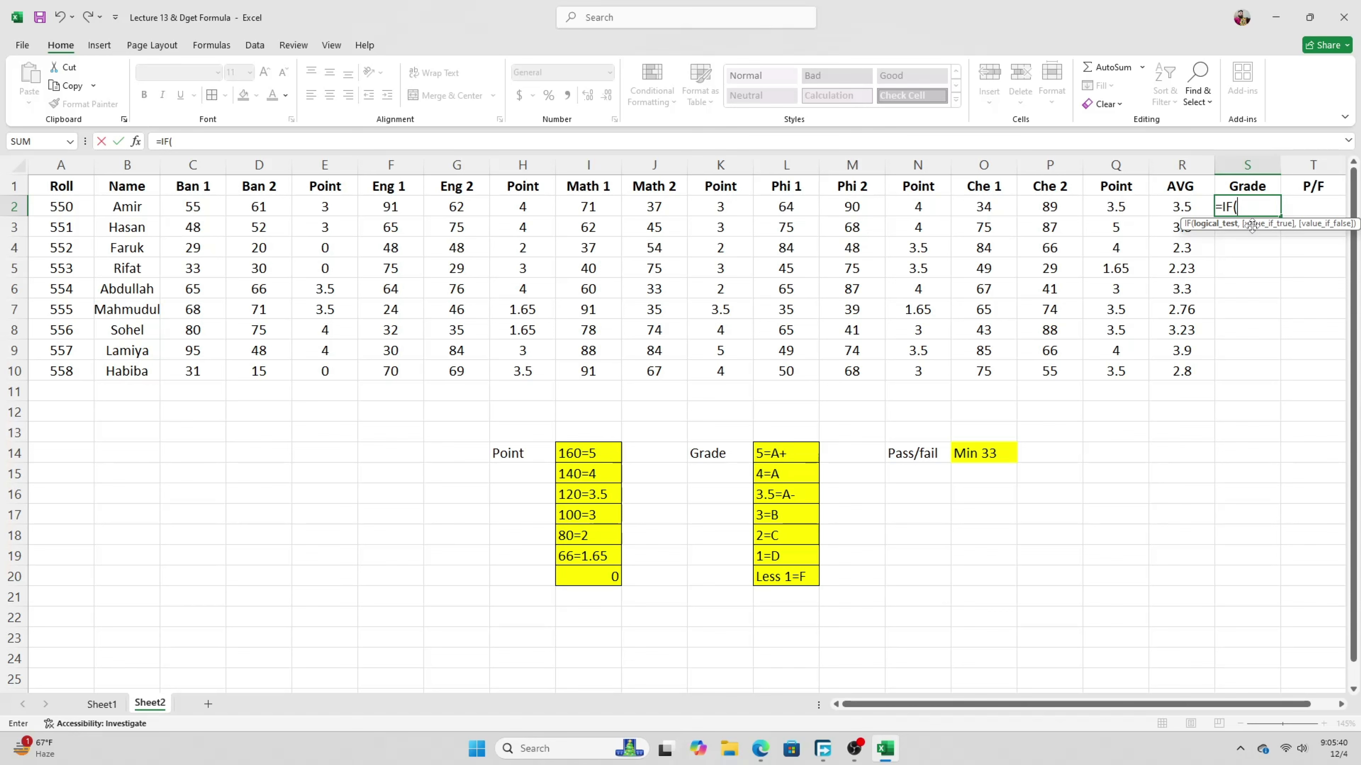
click(1183, 207)
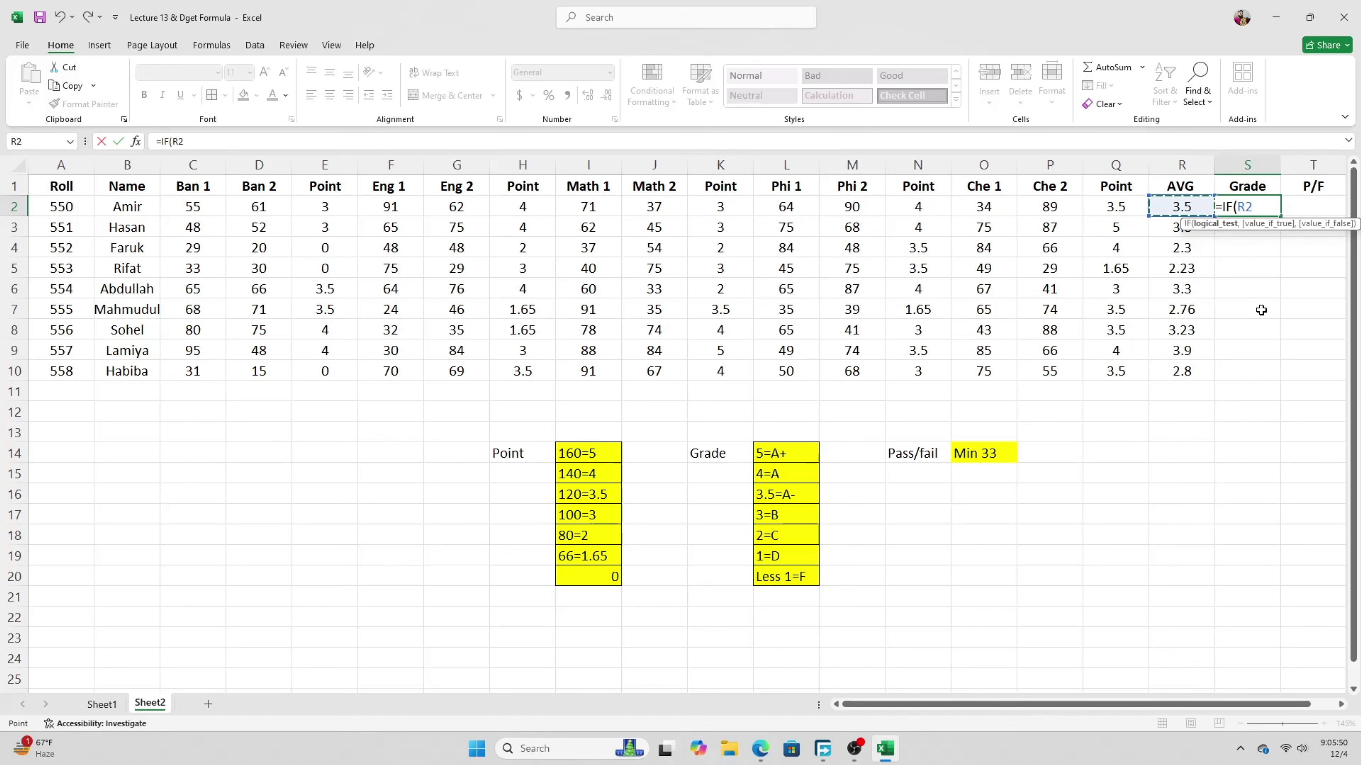
text(>=5,)
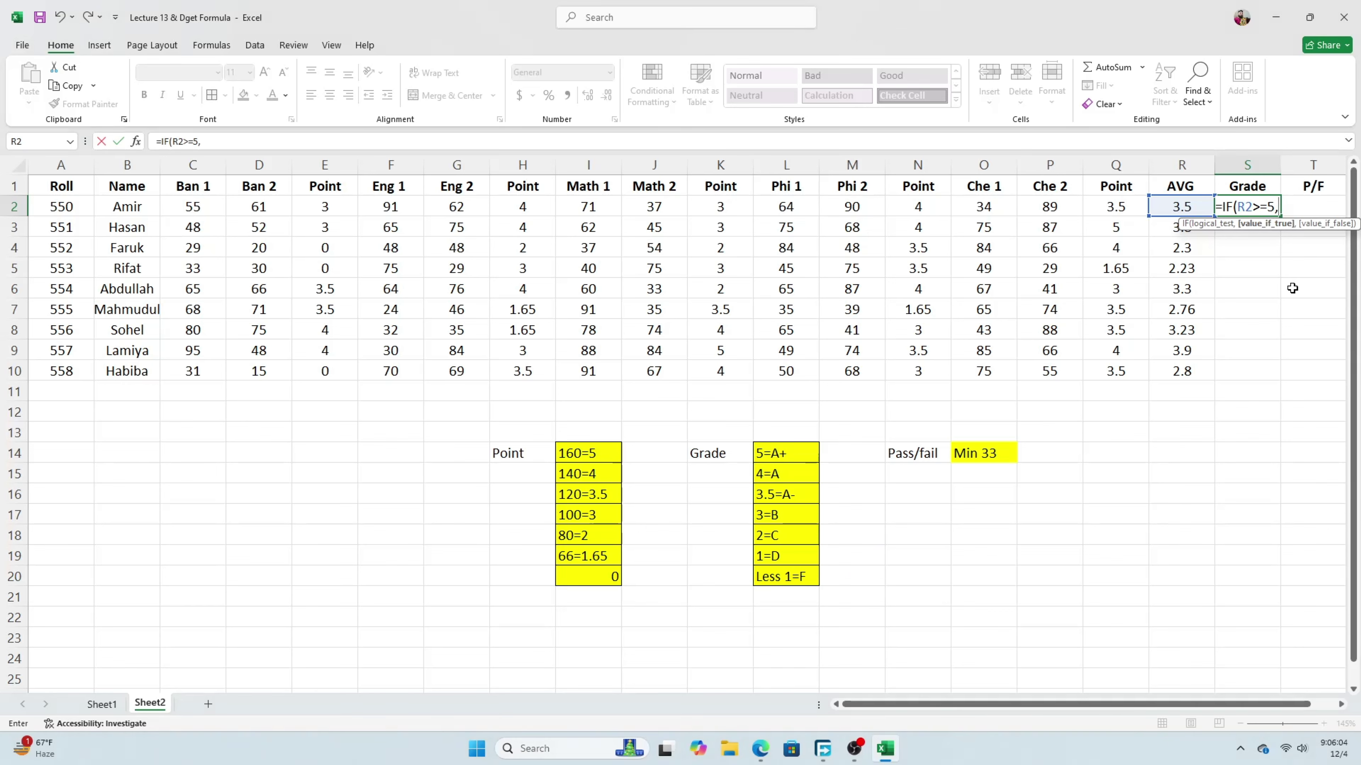
text(")
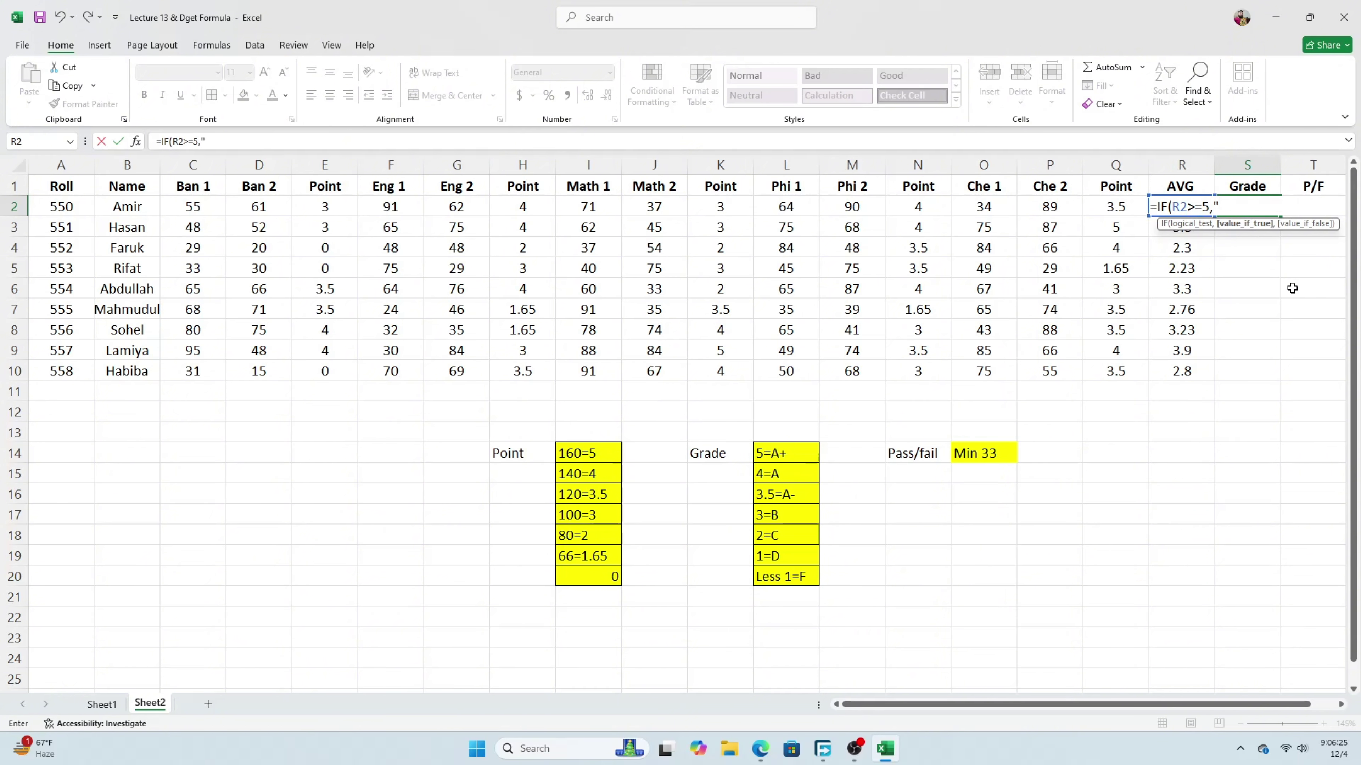
text(A+",)
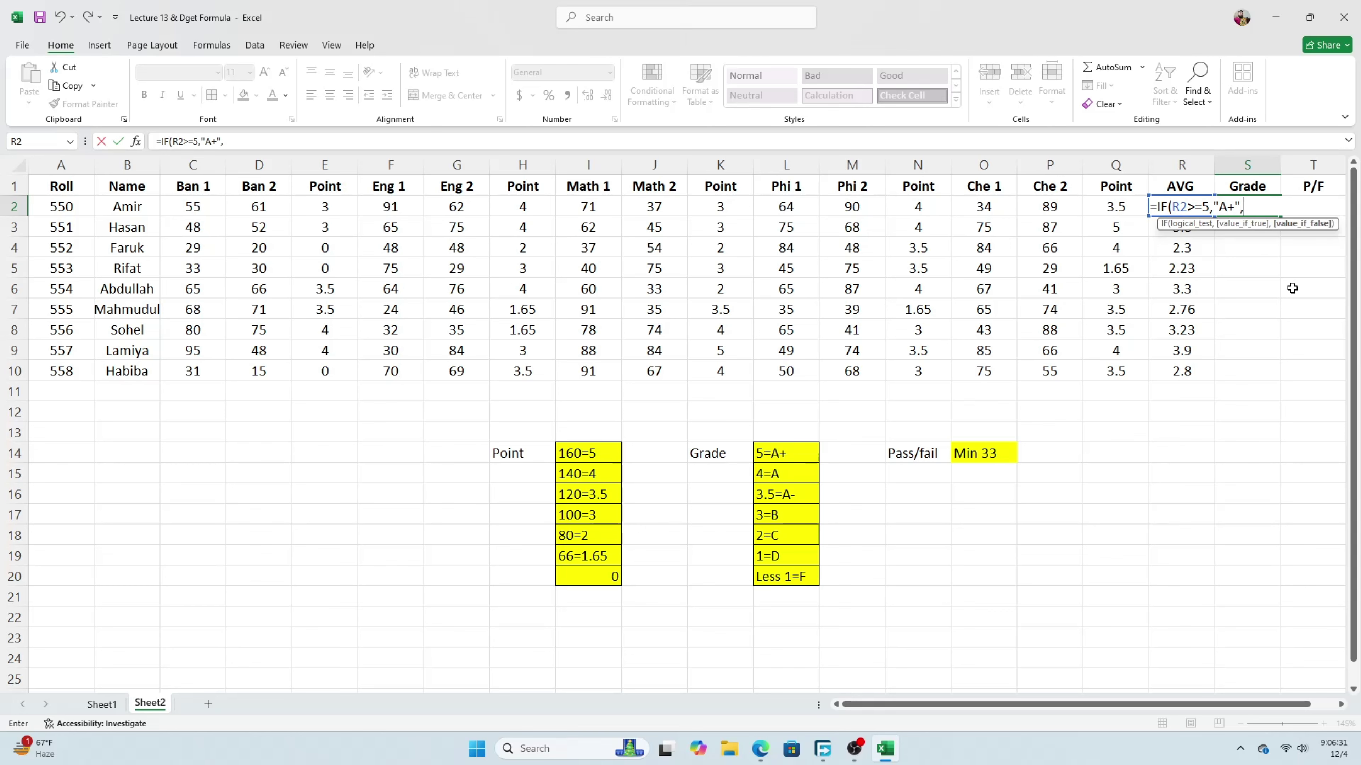
Add a nested IF to the S2 formula that returns "A" when R2>=4
text(if)
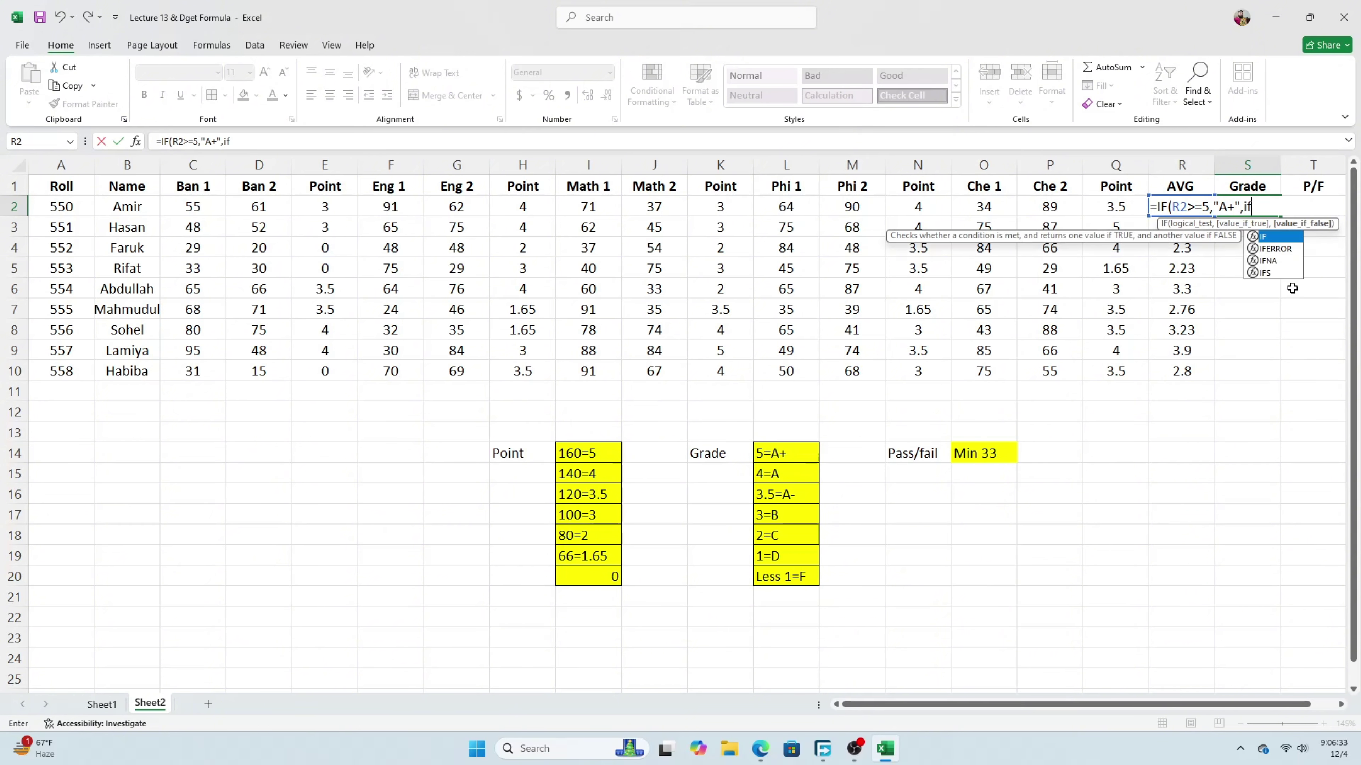
key(Tab)
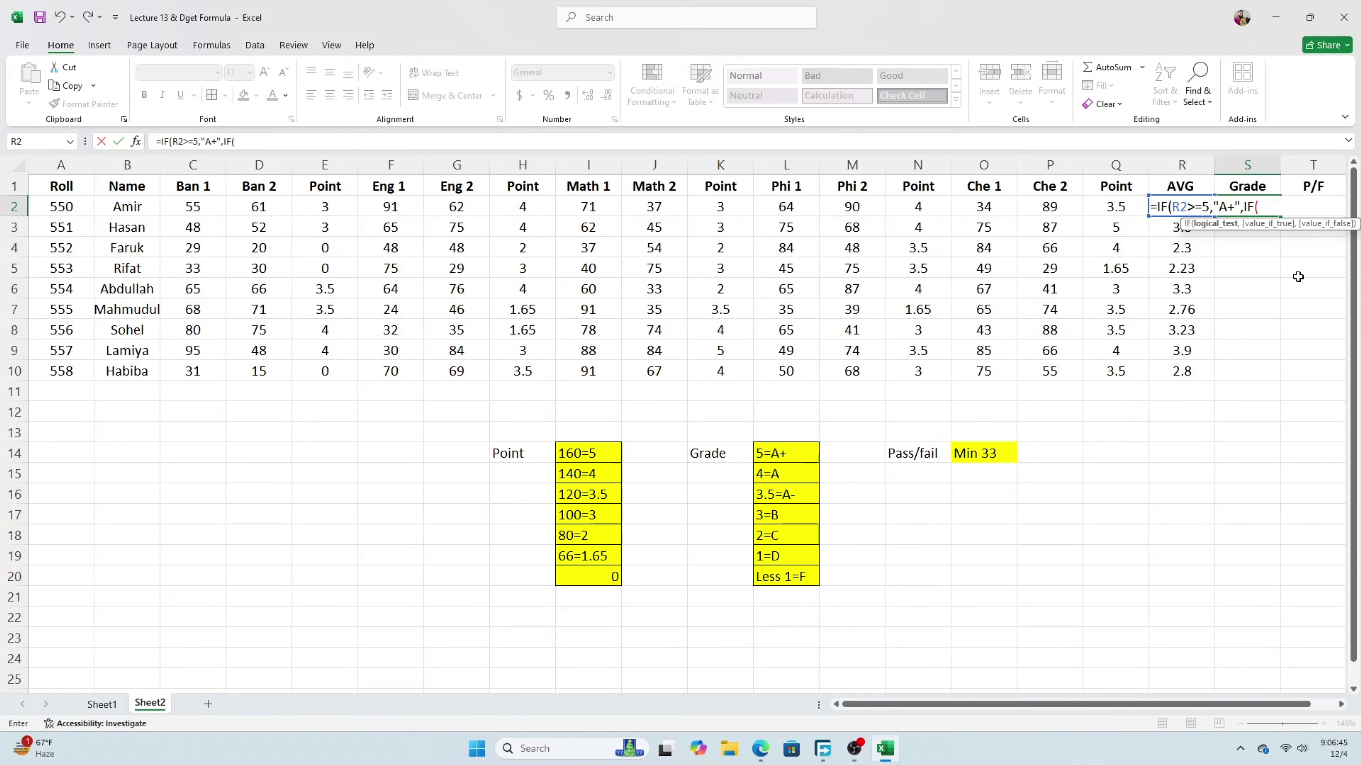
key(Left)
text(,)
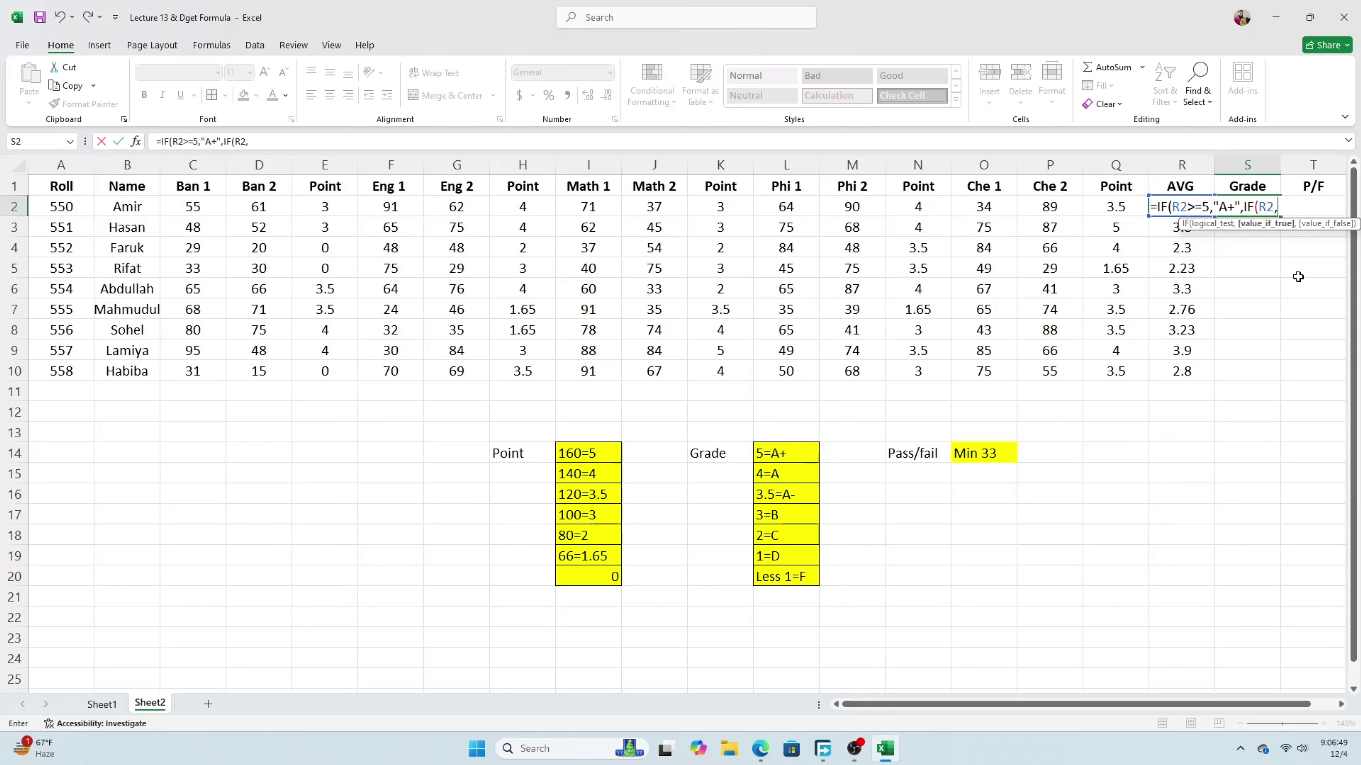
key(BackSpace)
text(>=)
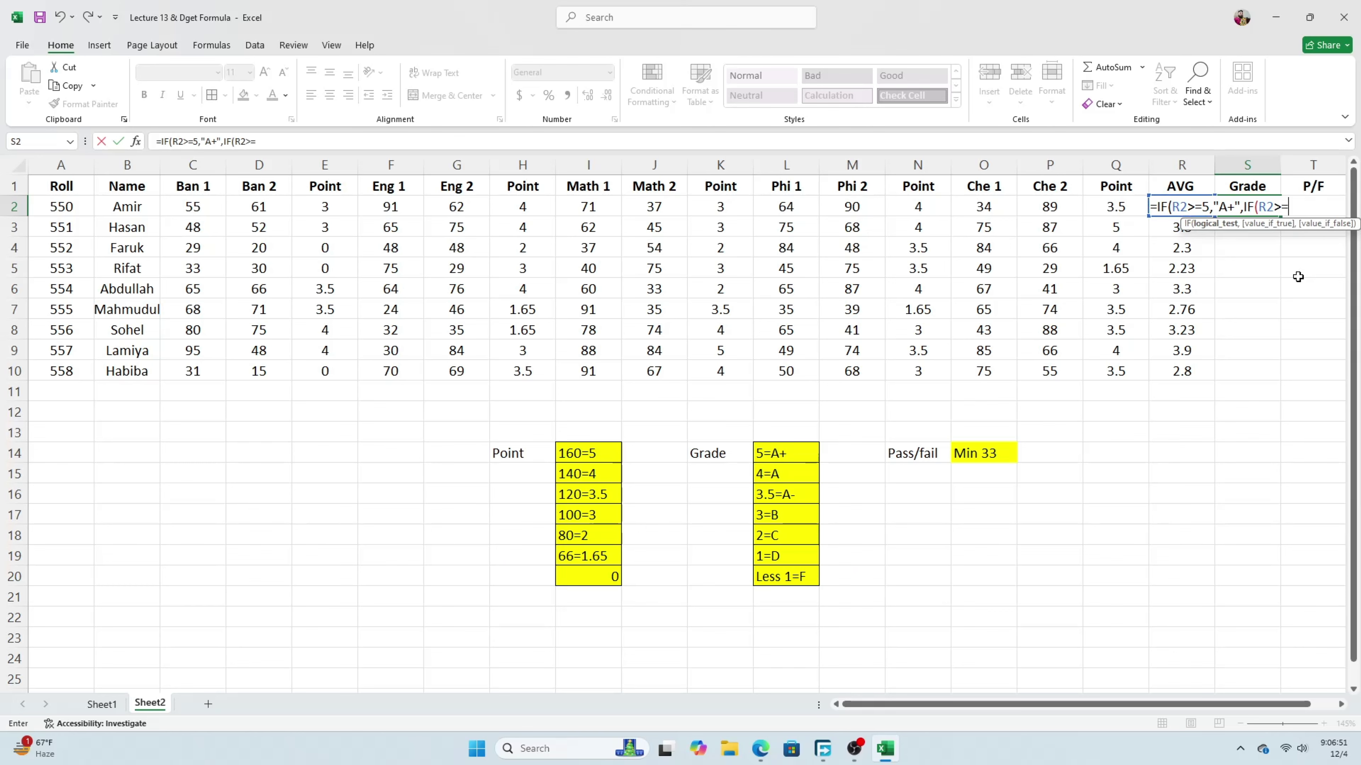
text(4,"A")
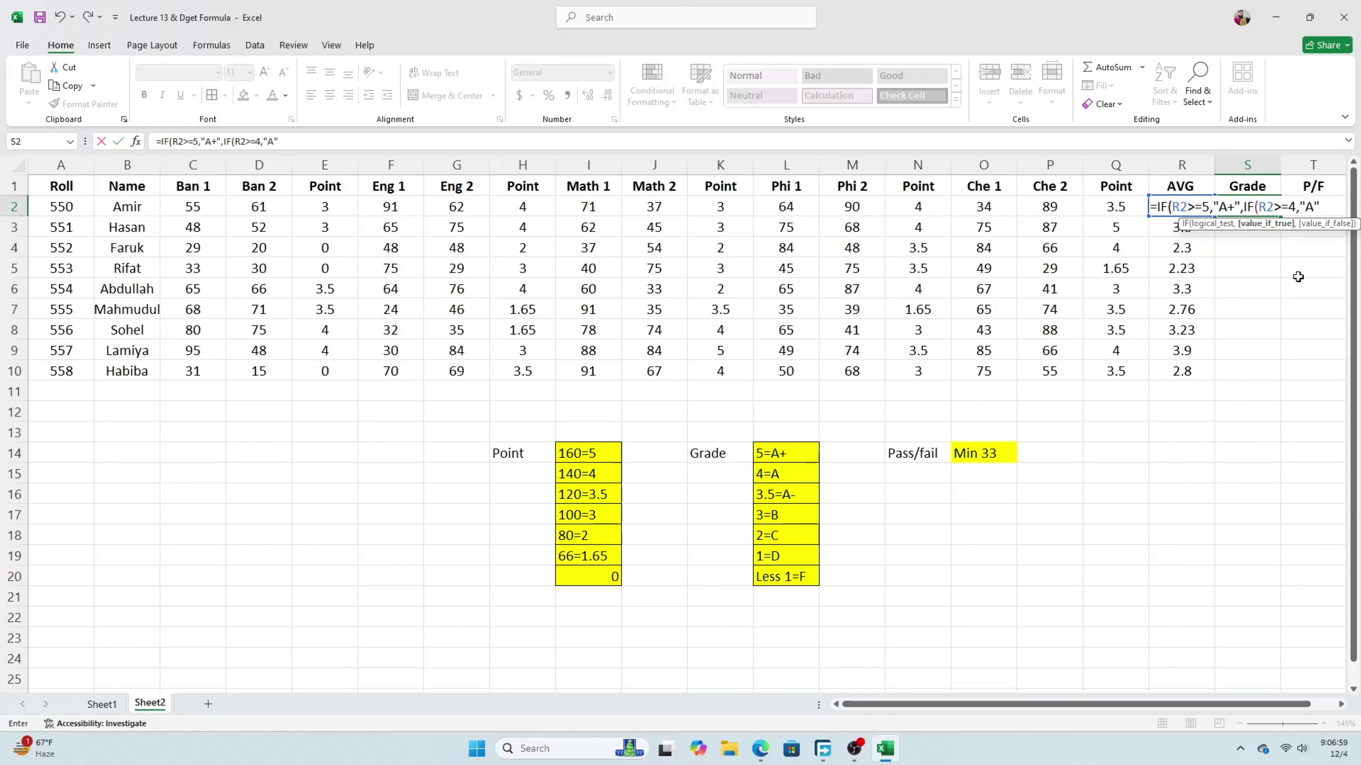
Extend the S2 grade formula with a nested IF returning "A-" when R2>=3.5
text(,IF()
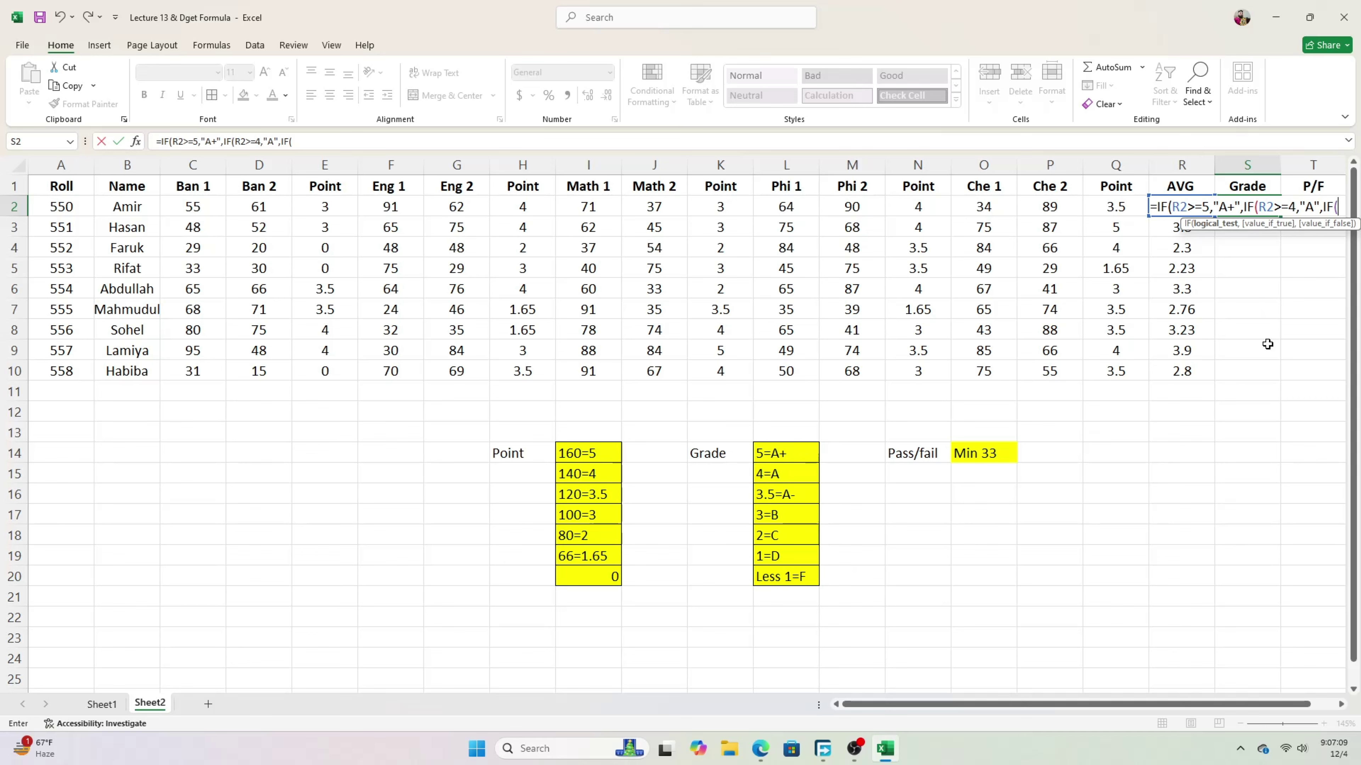
text(R2>)
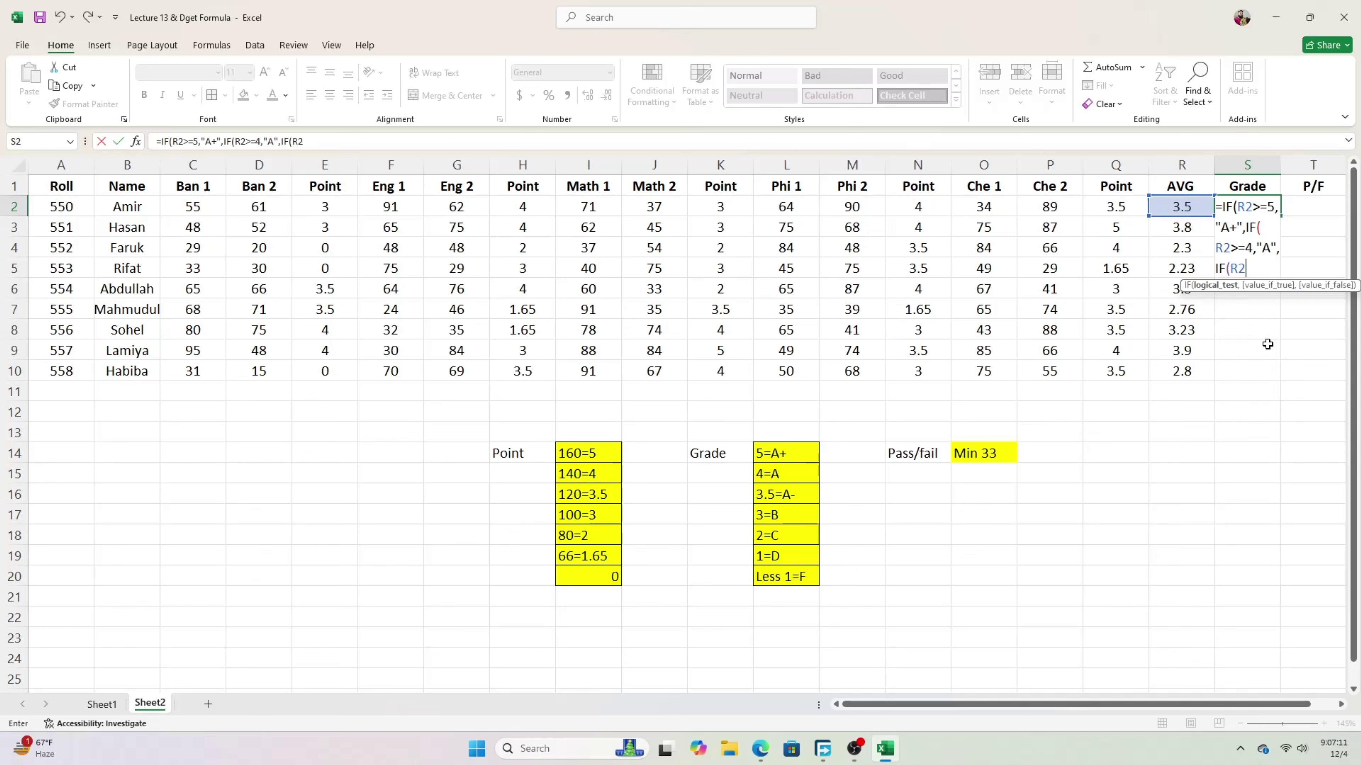
text(=3.5,)
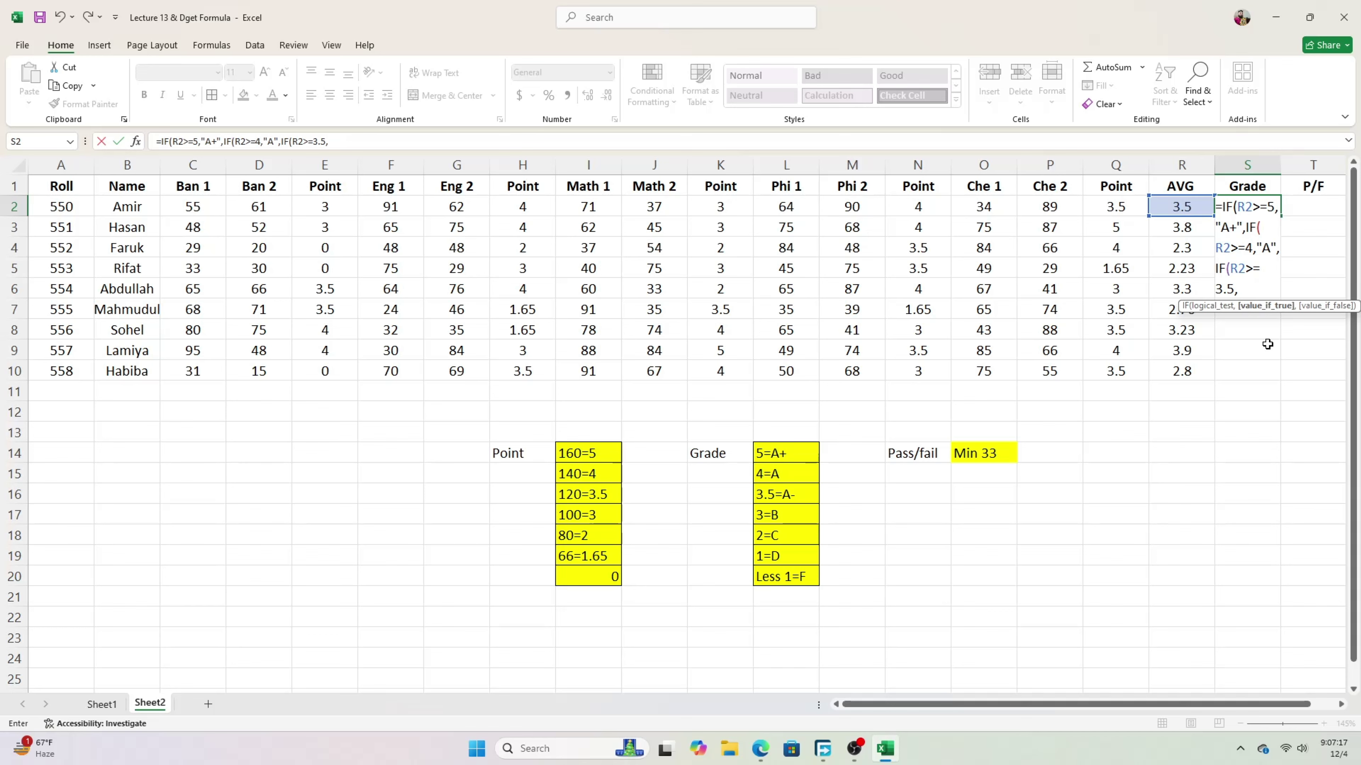
text(A)
key(BackSpace)
key(BackSpace)
text("A-",IF()
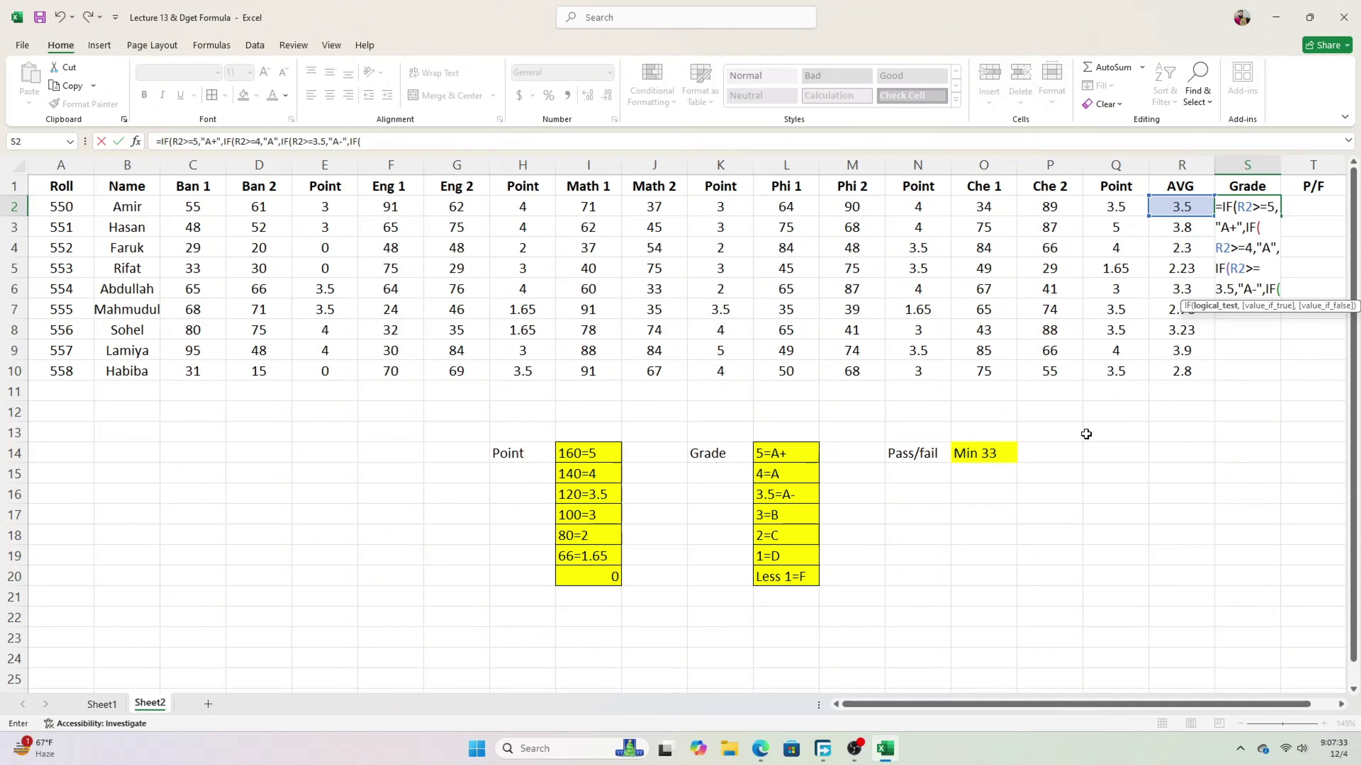
Continue the S2 grade formula with nested conditions returning "B" for R2>=3 and "C" for R2>=2
text(R2)
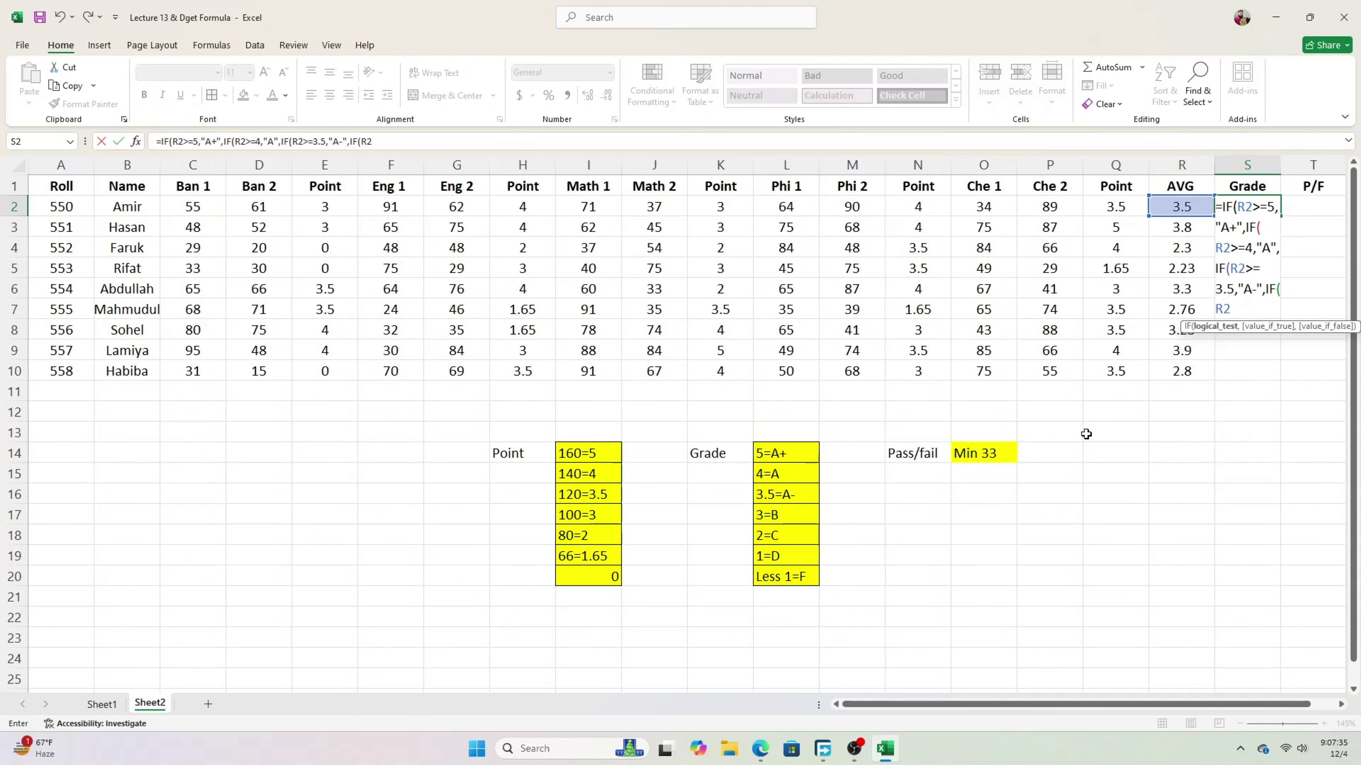
text(>=3,")
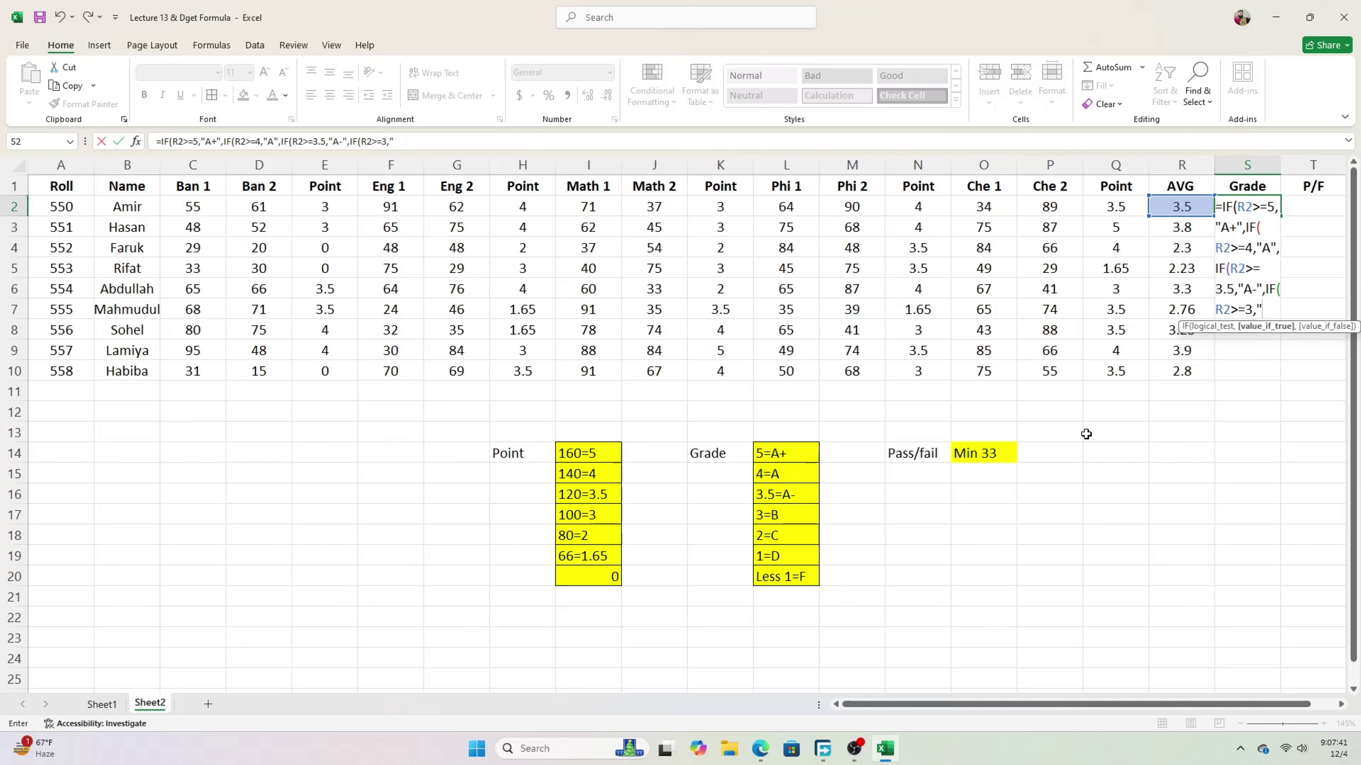
text(B",)
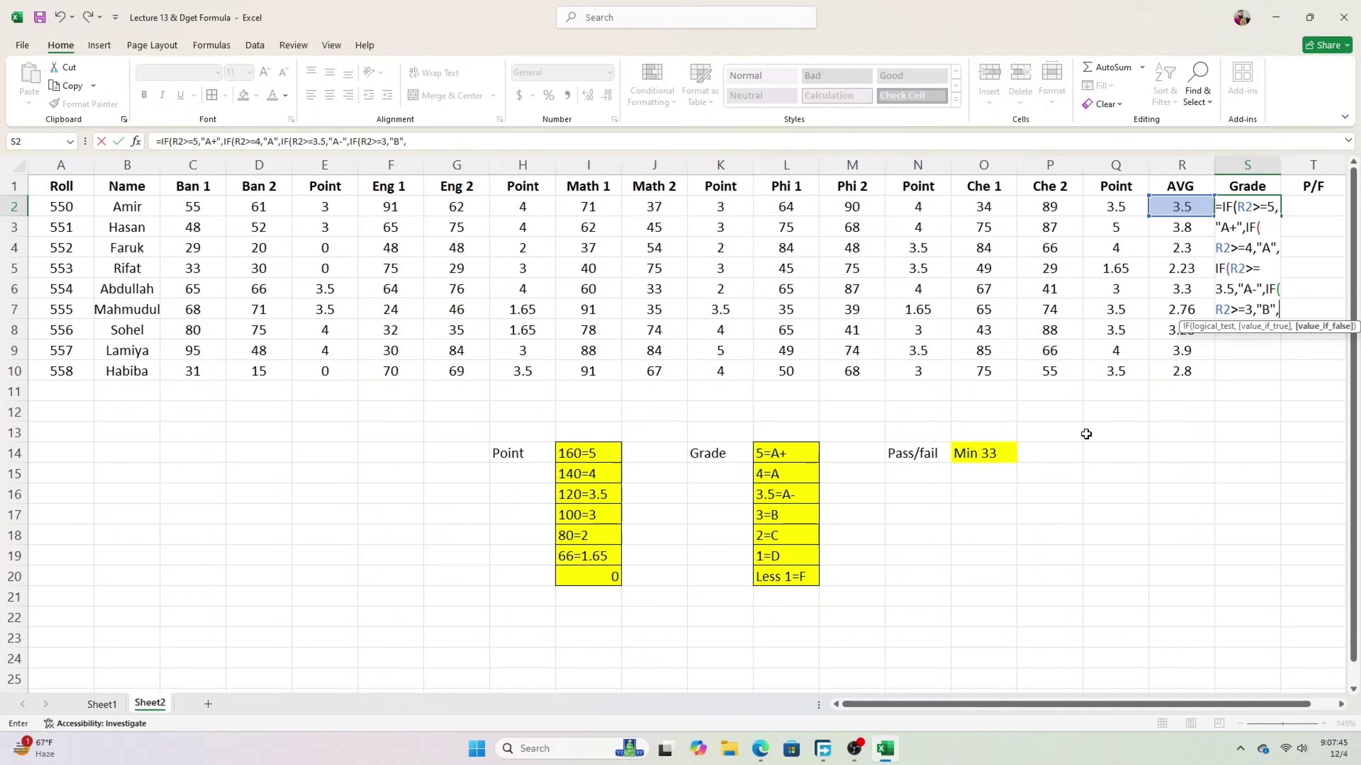
text(IF()
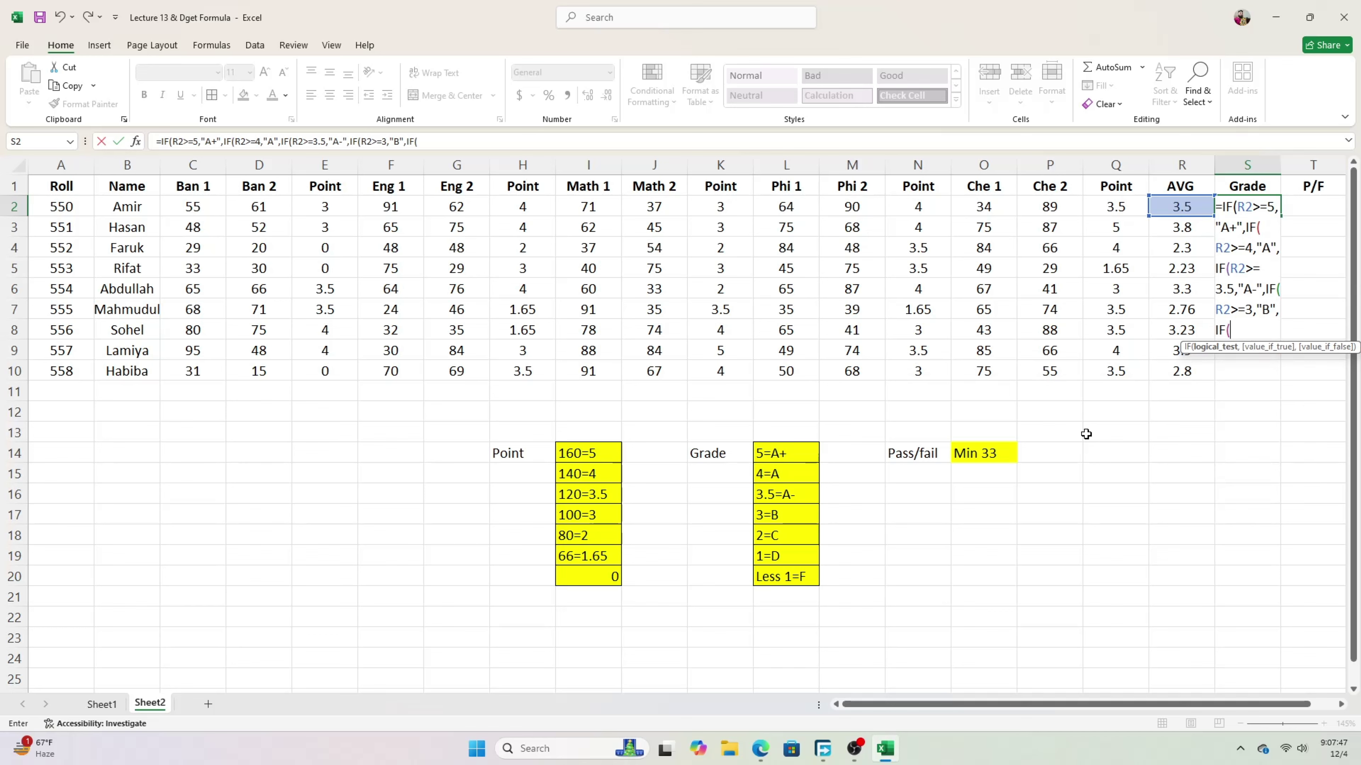
text(R2)
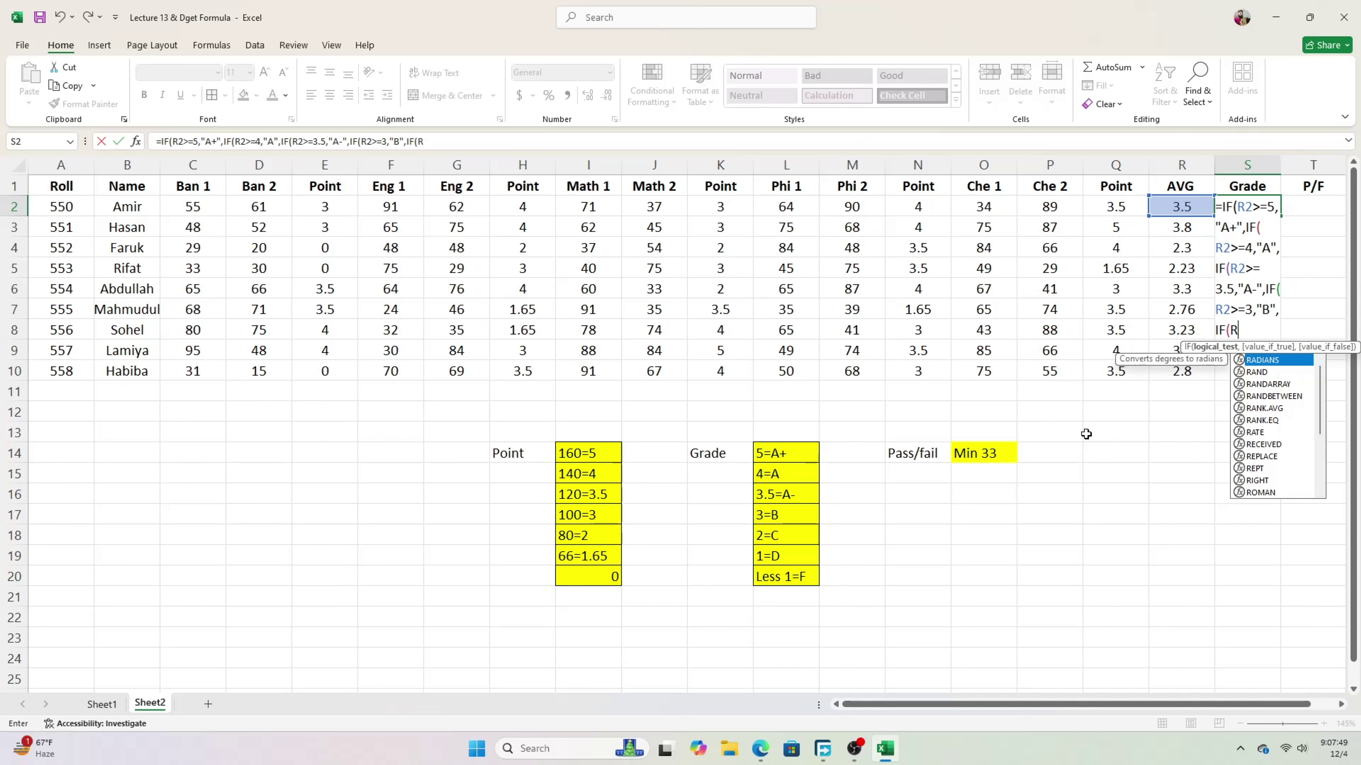
text(>=)
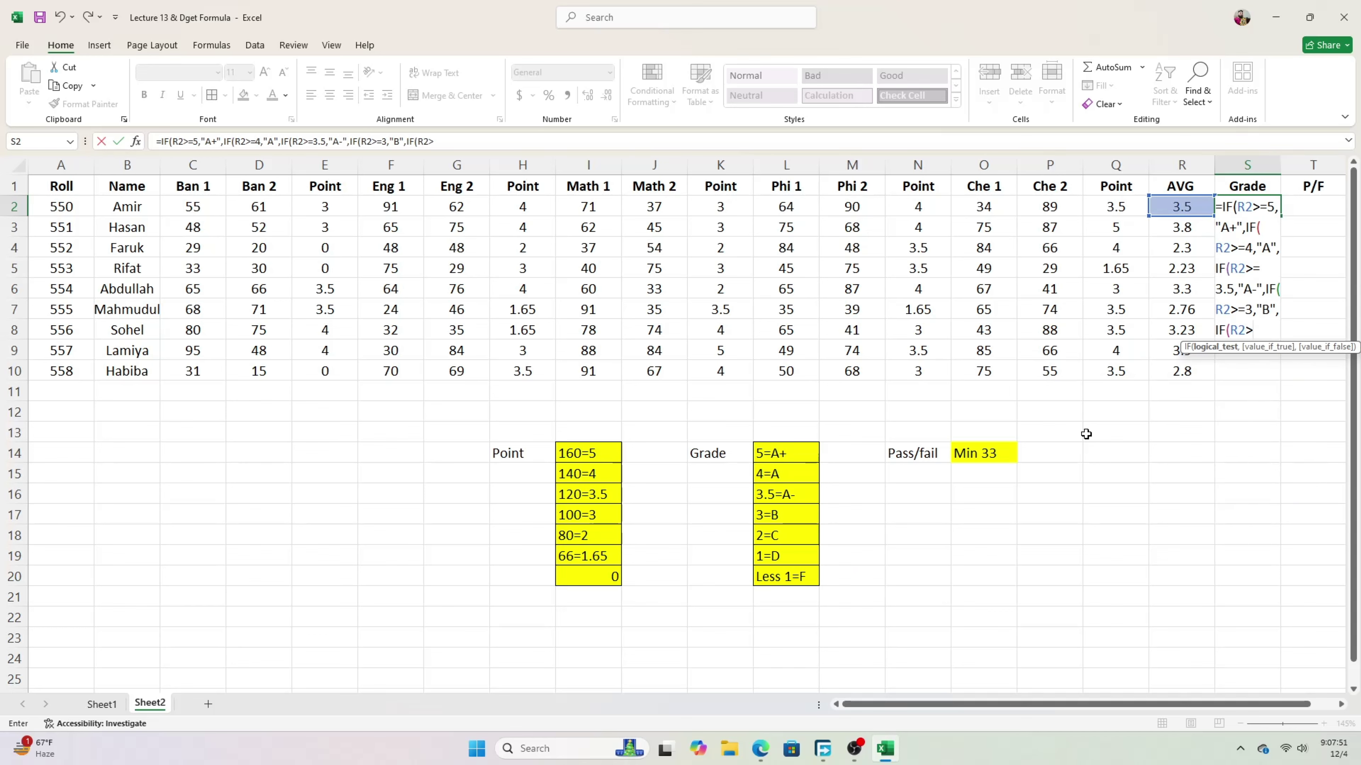
text(2,"C",)
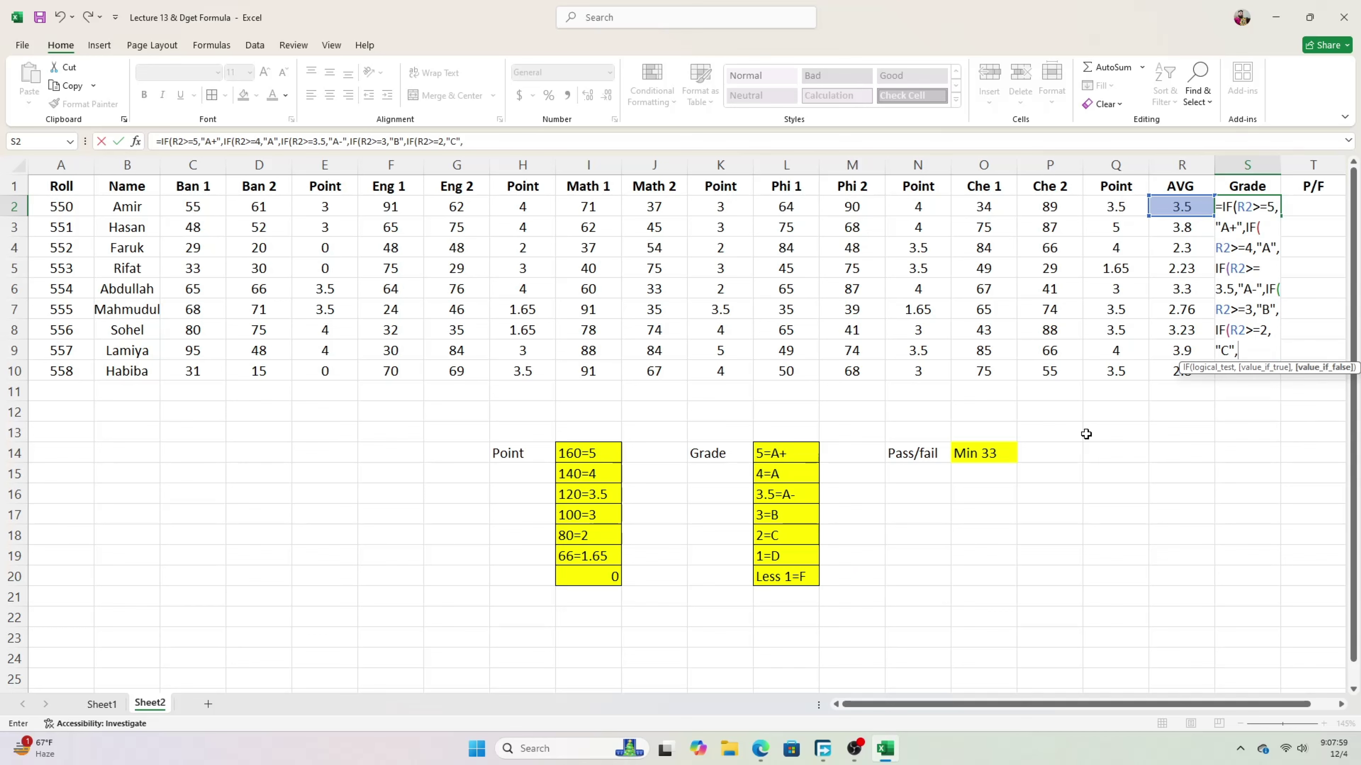
Add another nested IF to the S2 grade formula that returns "D" when R2>=1
text(IF()
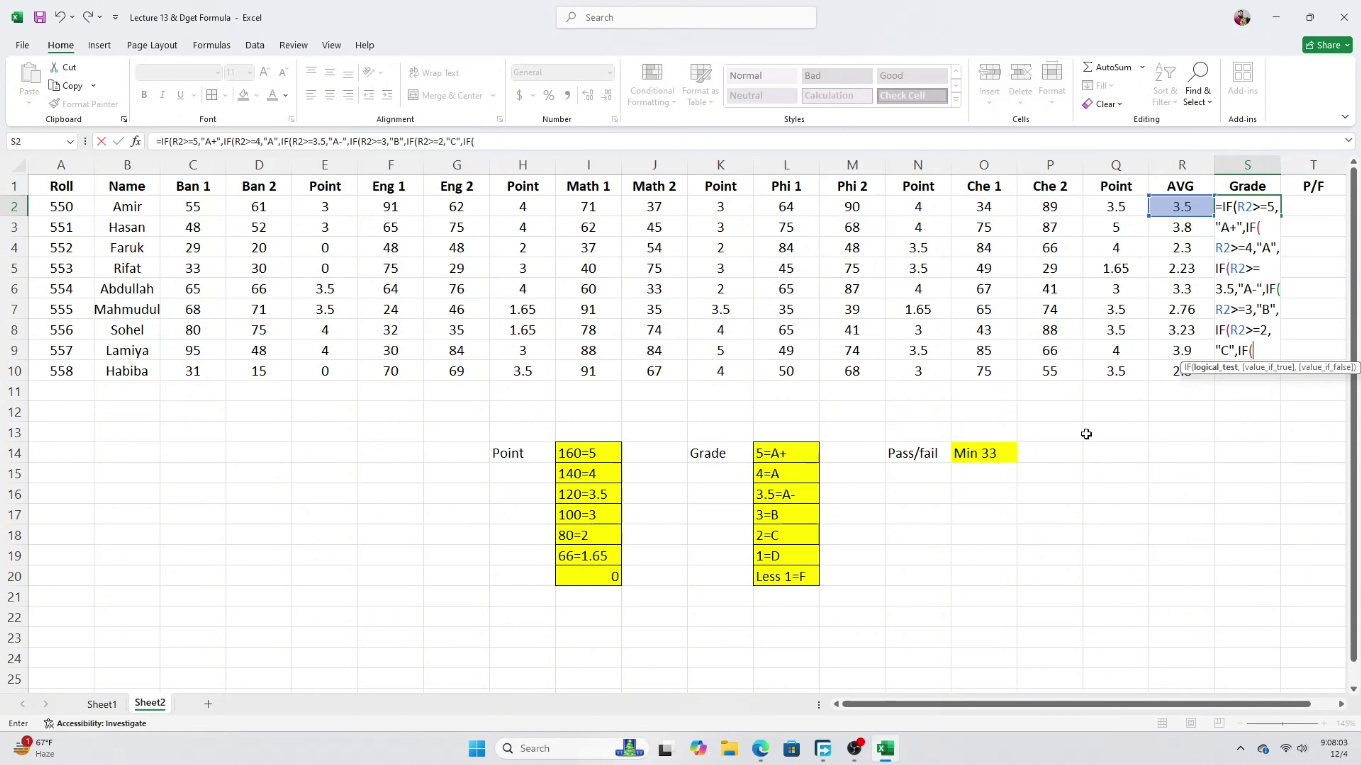
text(R2>=)
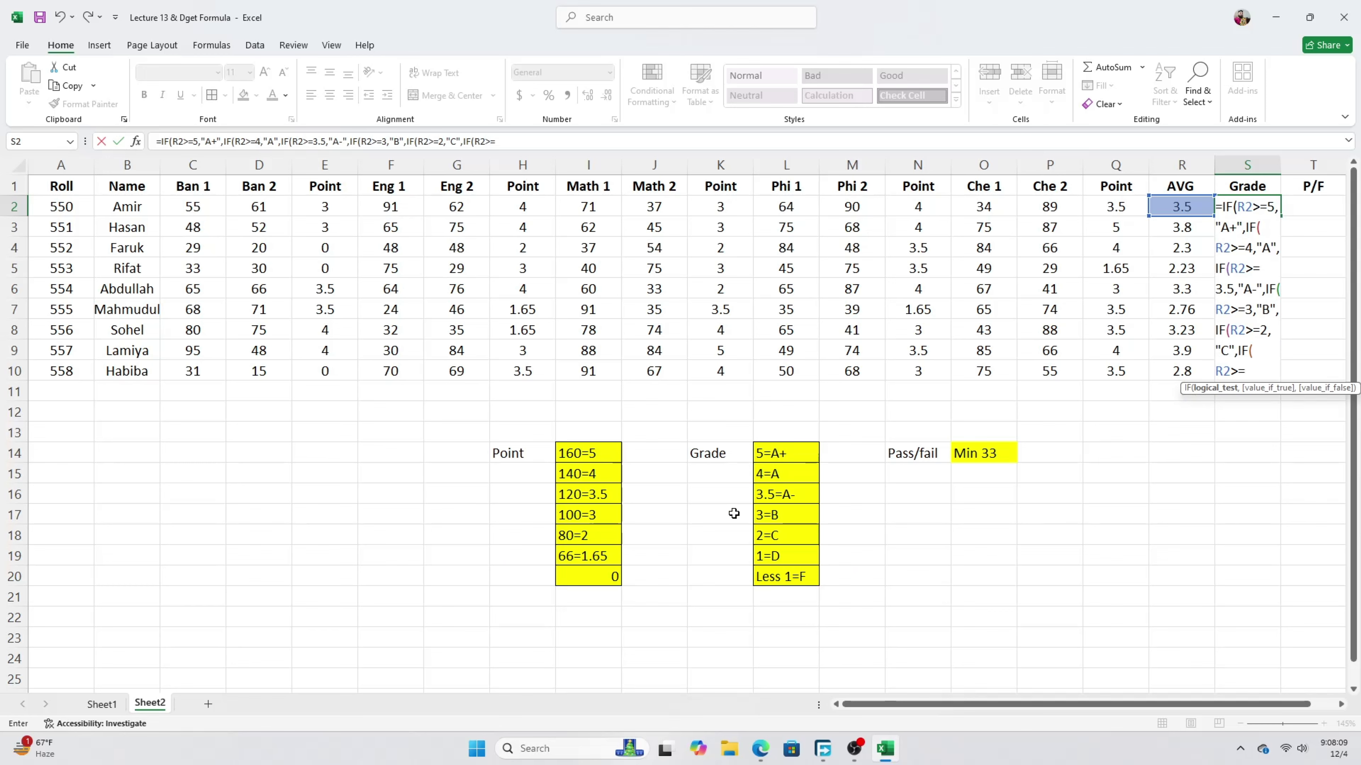
text(1)
text("D)
key(BackSpace)
key(BackSpace)
text(,"D")
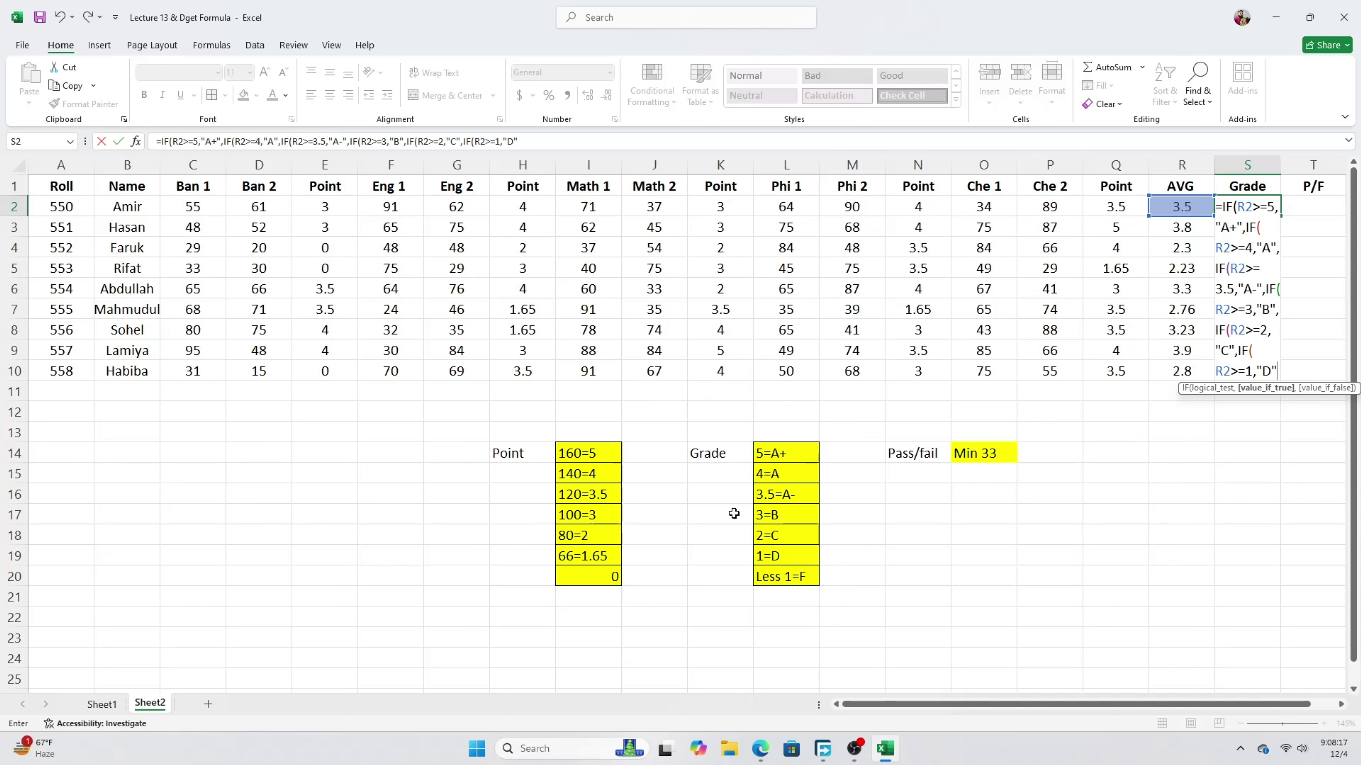
Finish the S2 grade formula with "F" as the final value if false, close all six parentheses and enter it
text(,)
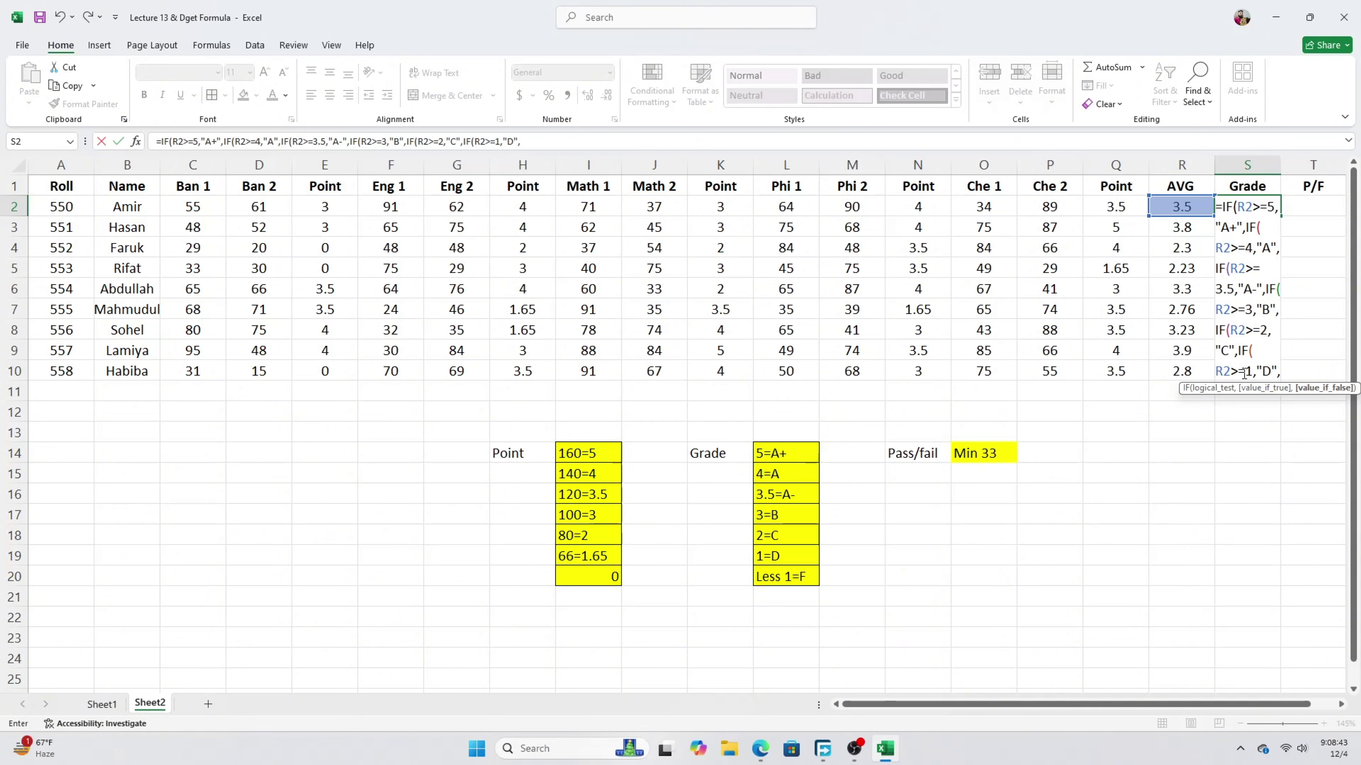
click(1293, 375)
key(BackSpace)
key(BackSpace)
key(BackSpace)
text(0)
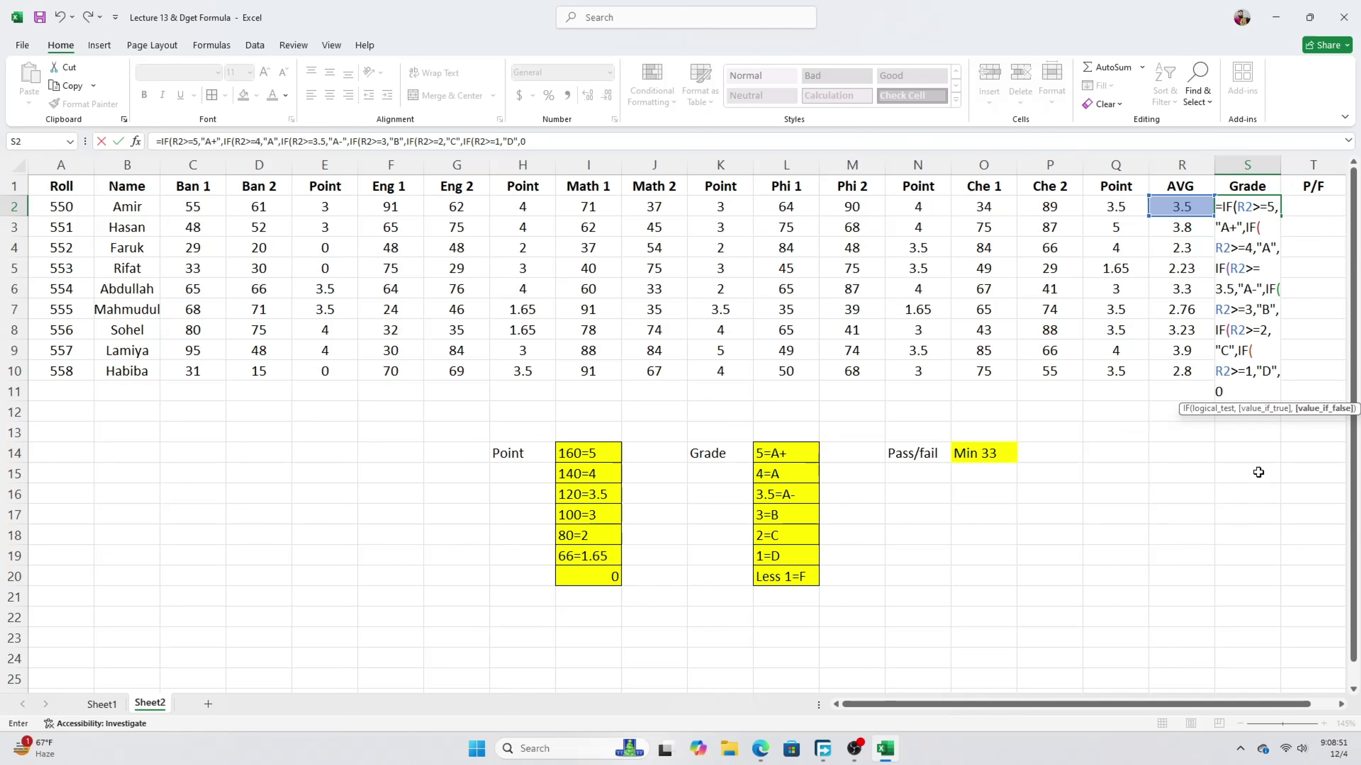
key(BackSpace)
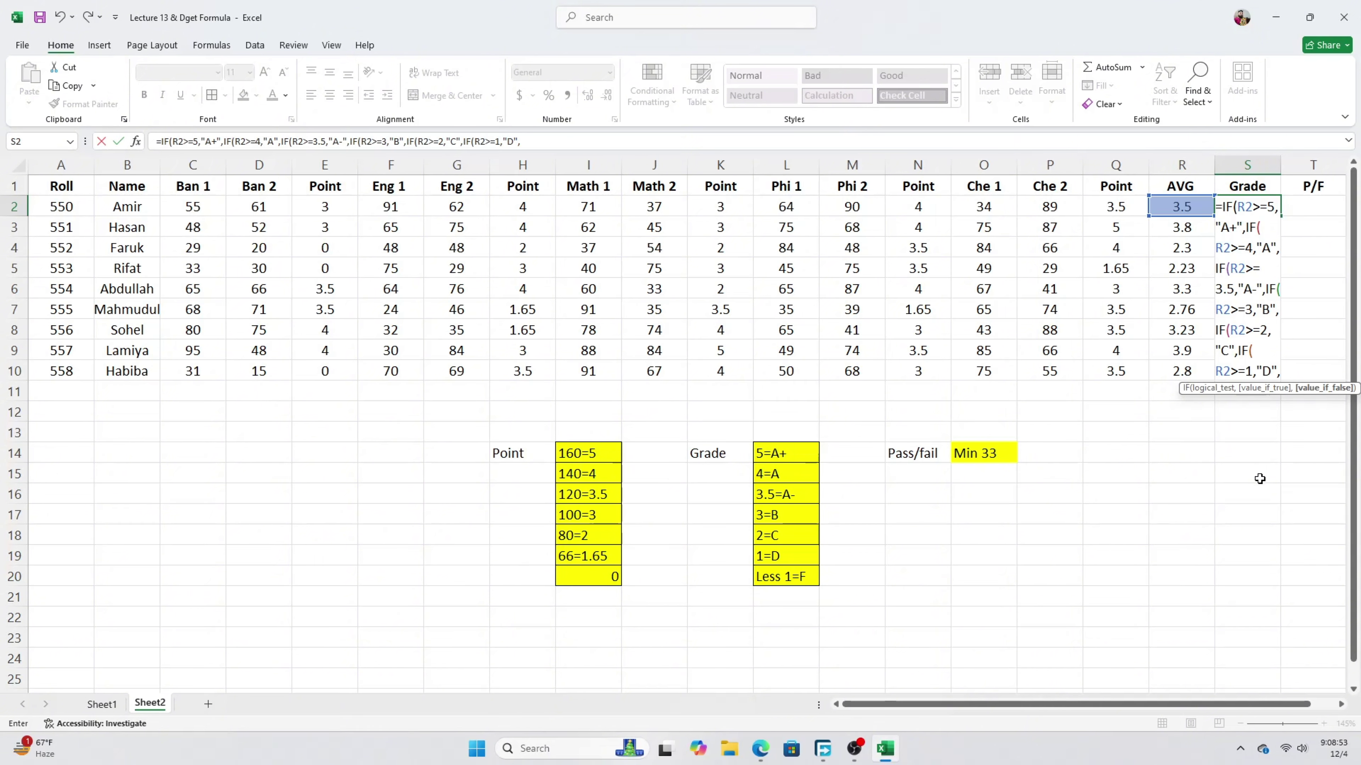
text("F")
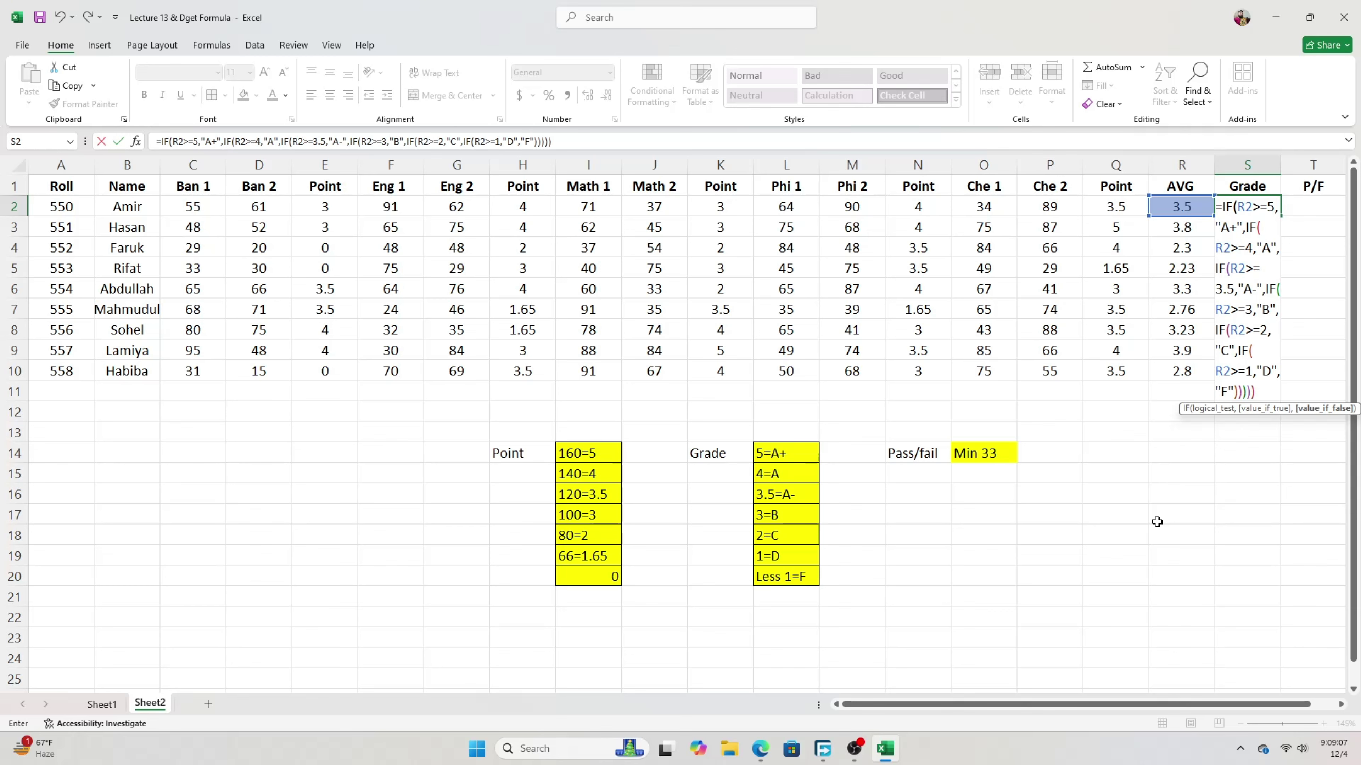
text())
key(Return)
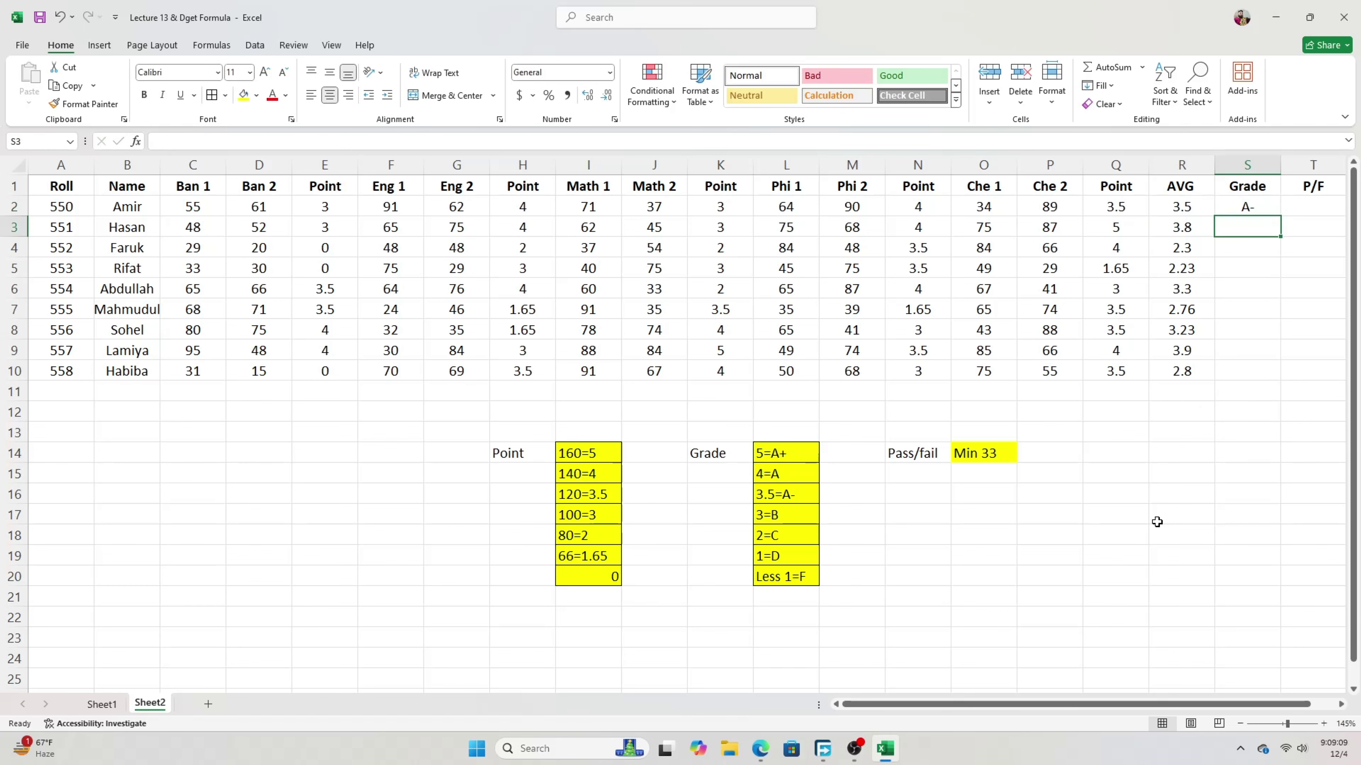
Fill the grade formula from S2 down to S10 for all students
click(1248, 209)
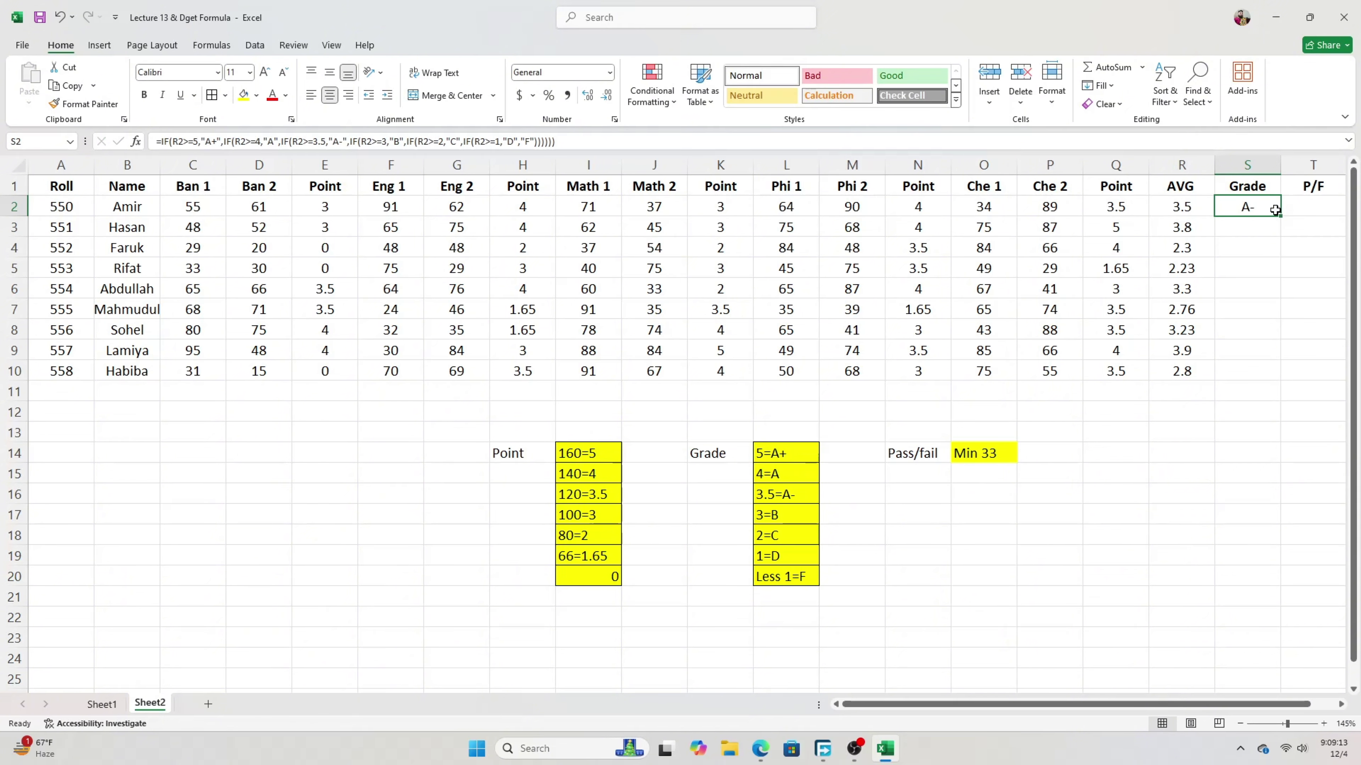
drag(1279, 216, 1297, 372)
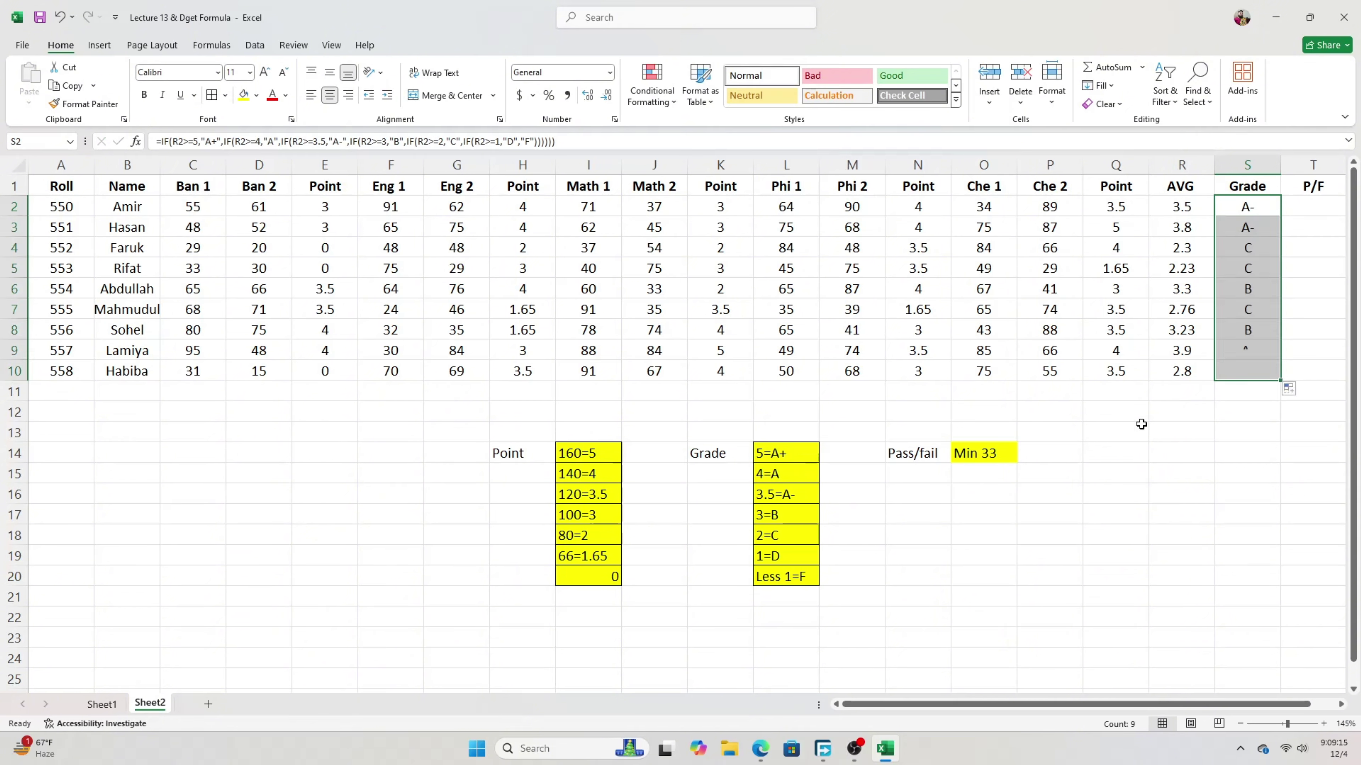
click(1219, 425)
Check the letter grades in S2:S10 against the averages in column R, examining the first five students individually
drag(1247, 206, 1247, 371)
click(1256, 209)
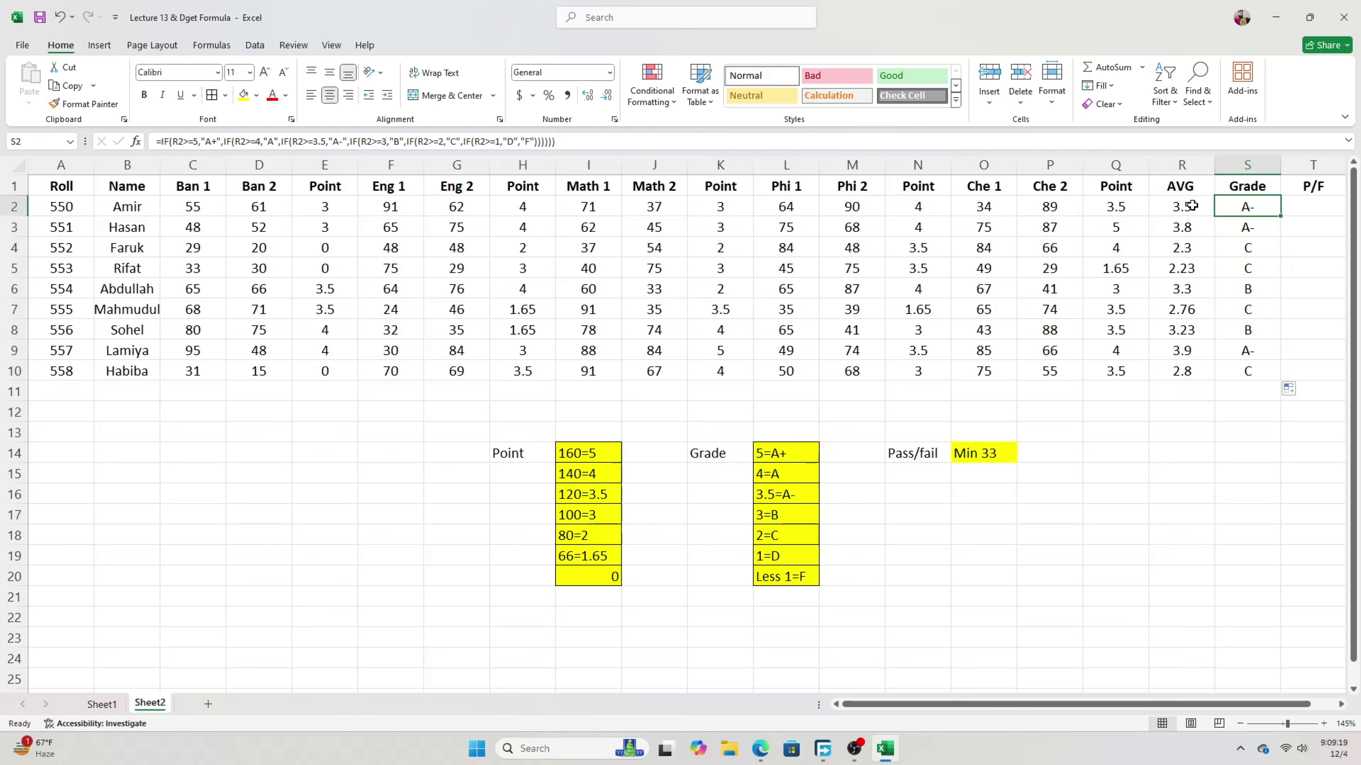
click(1186, 209)
click(1256, 208)
click(1185, 229)
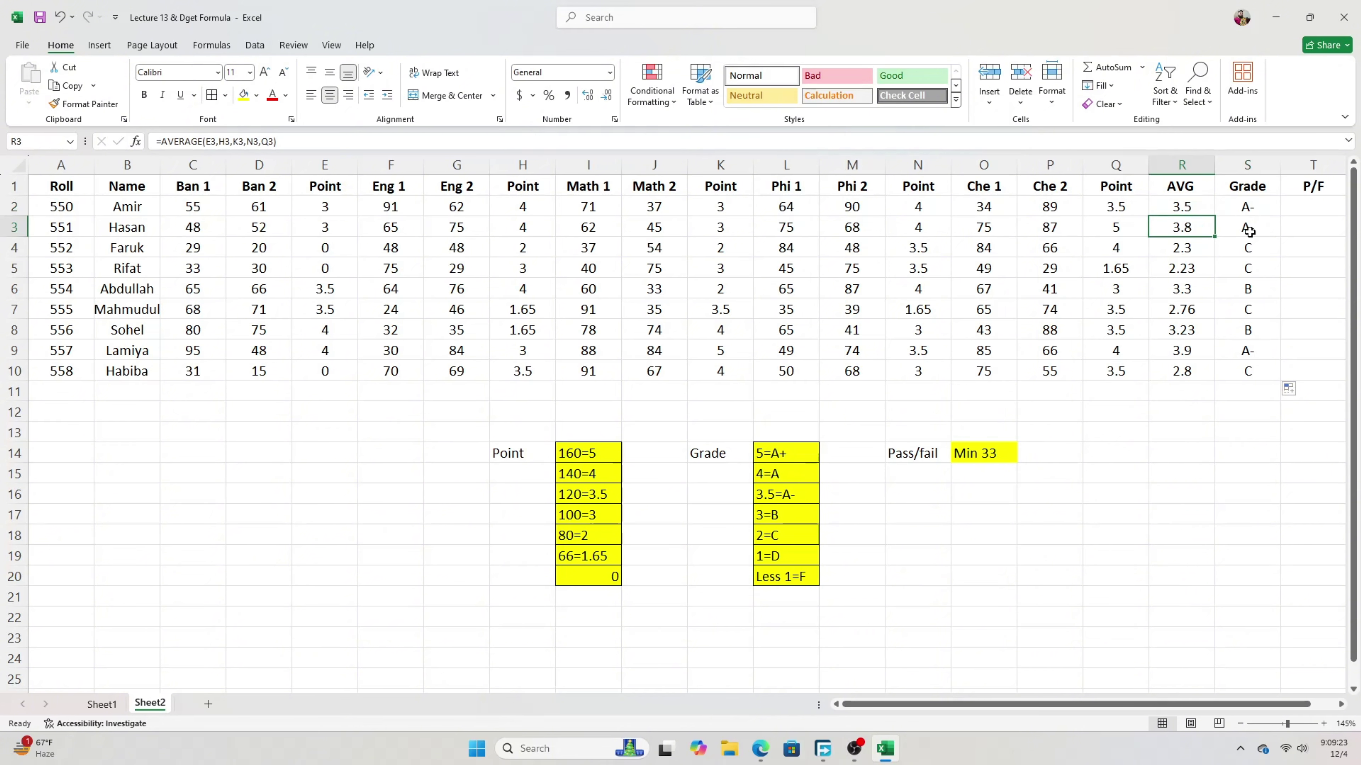
click(1191, 250)
click(1175, 276)
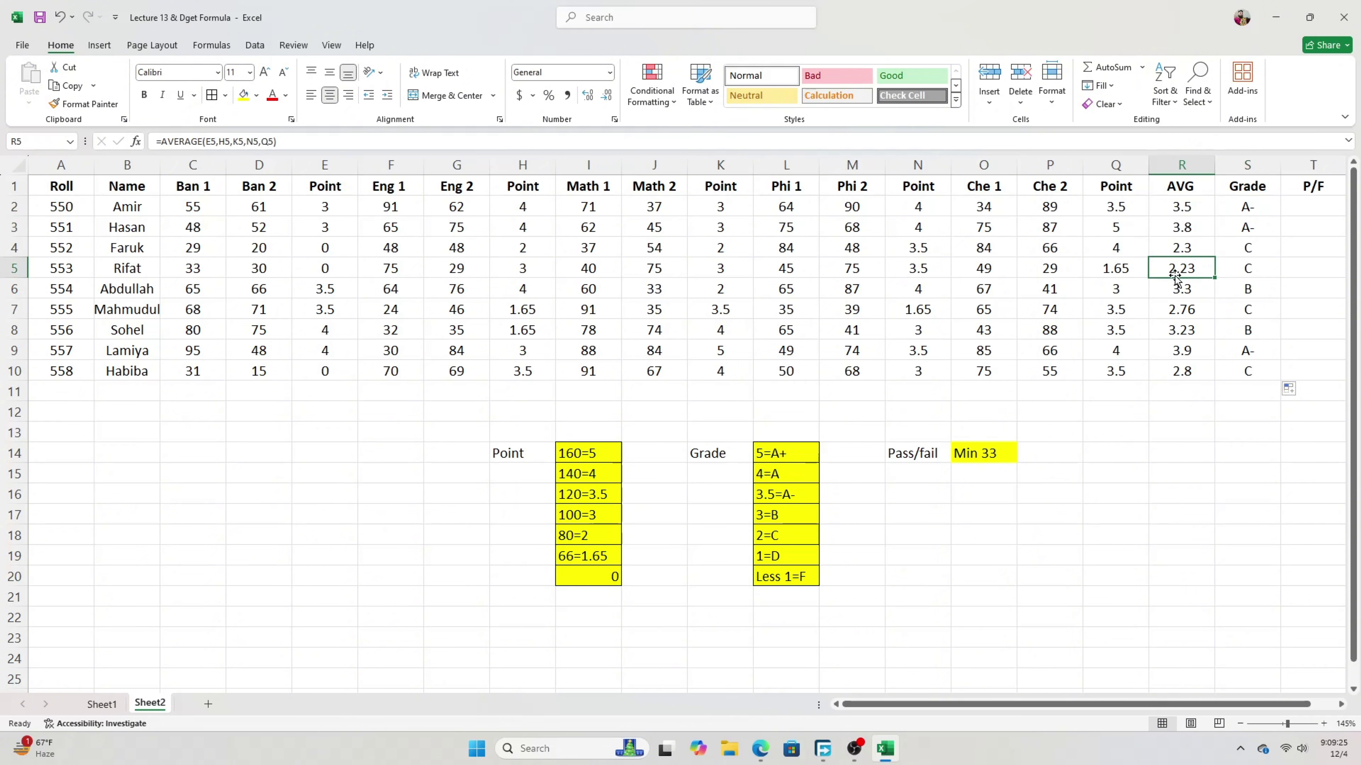
click(1186, 293)
drag(1239, 370, 1237, 206)
Review the pass/fail rule in O14 and start the T2 pass/fail formula with IF and a nested MIN function
drag(980, 705, 1008, 707)
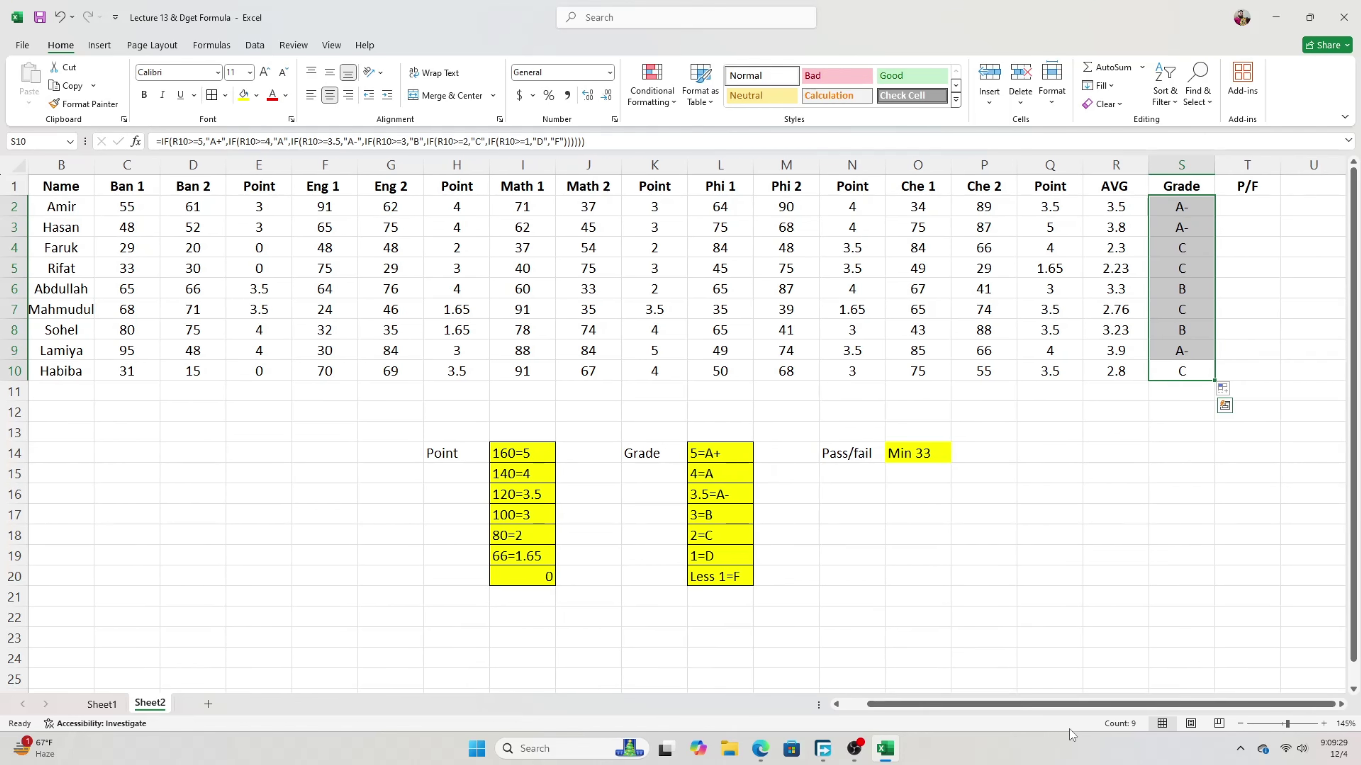
click(1239, 211)
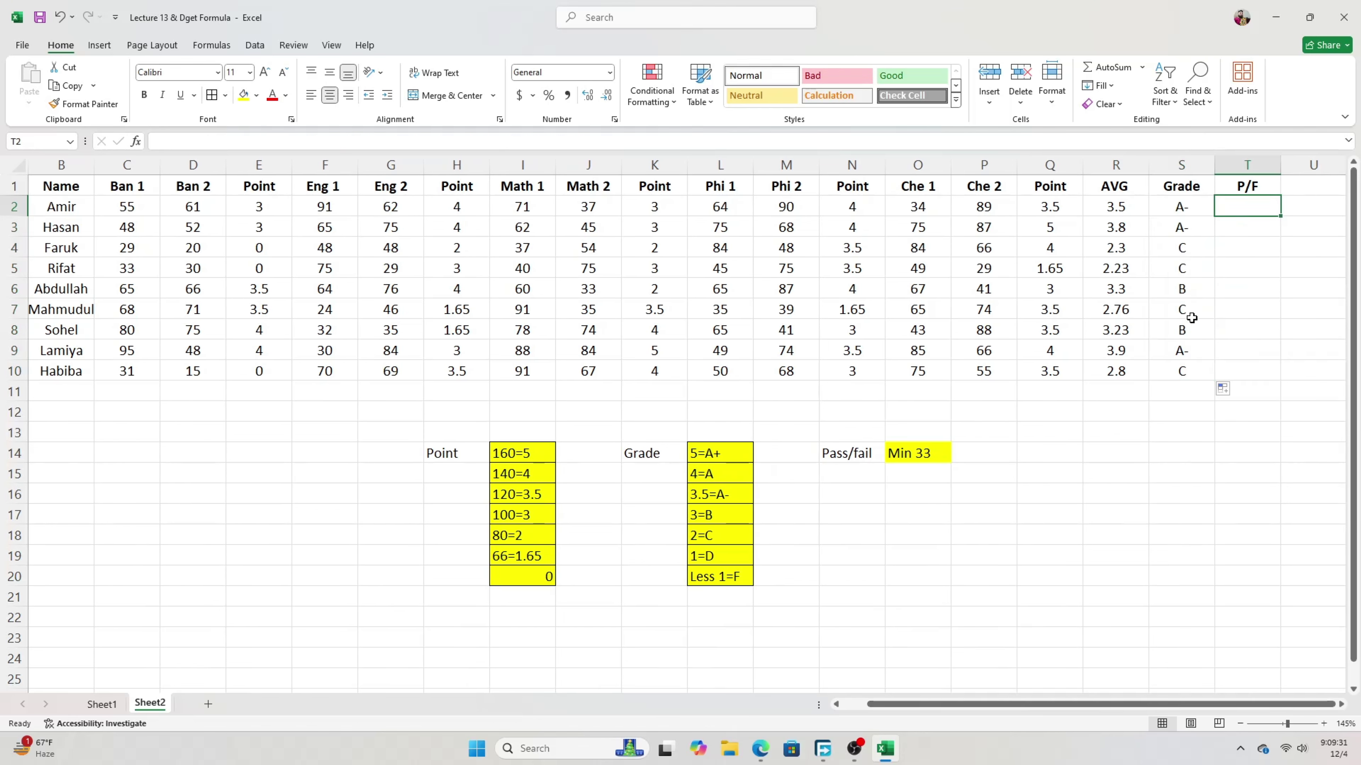
click(903, 474)
click(900, 459)
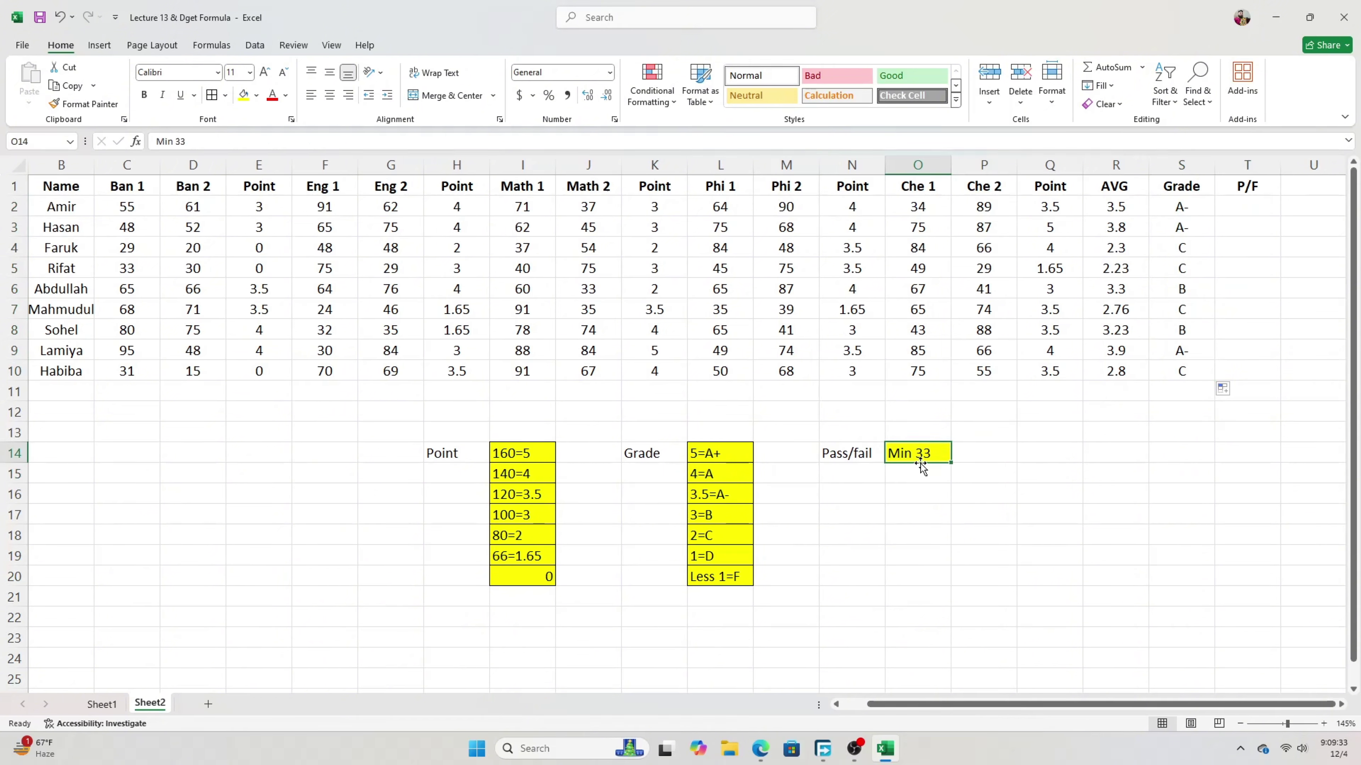
click(1260, 206)
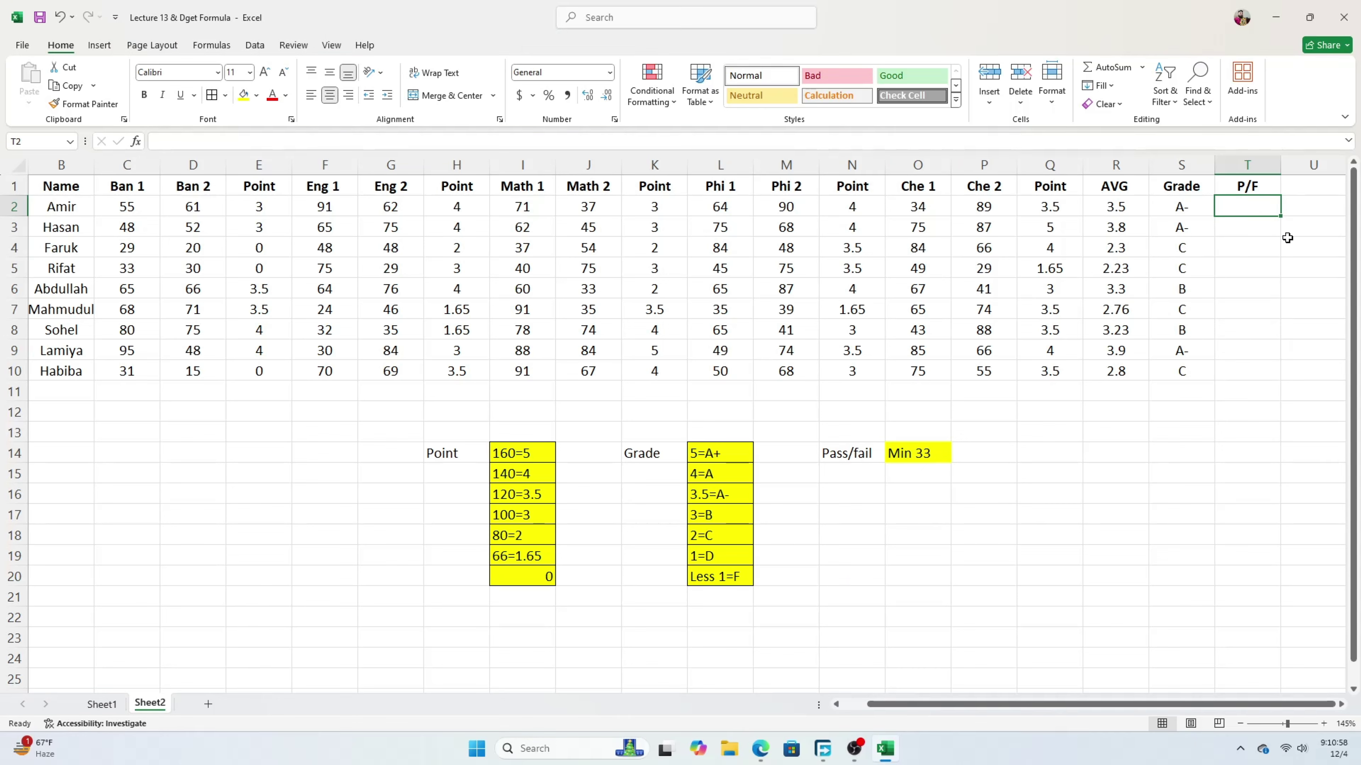
click(1256, 228)
click(1250, 208)
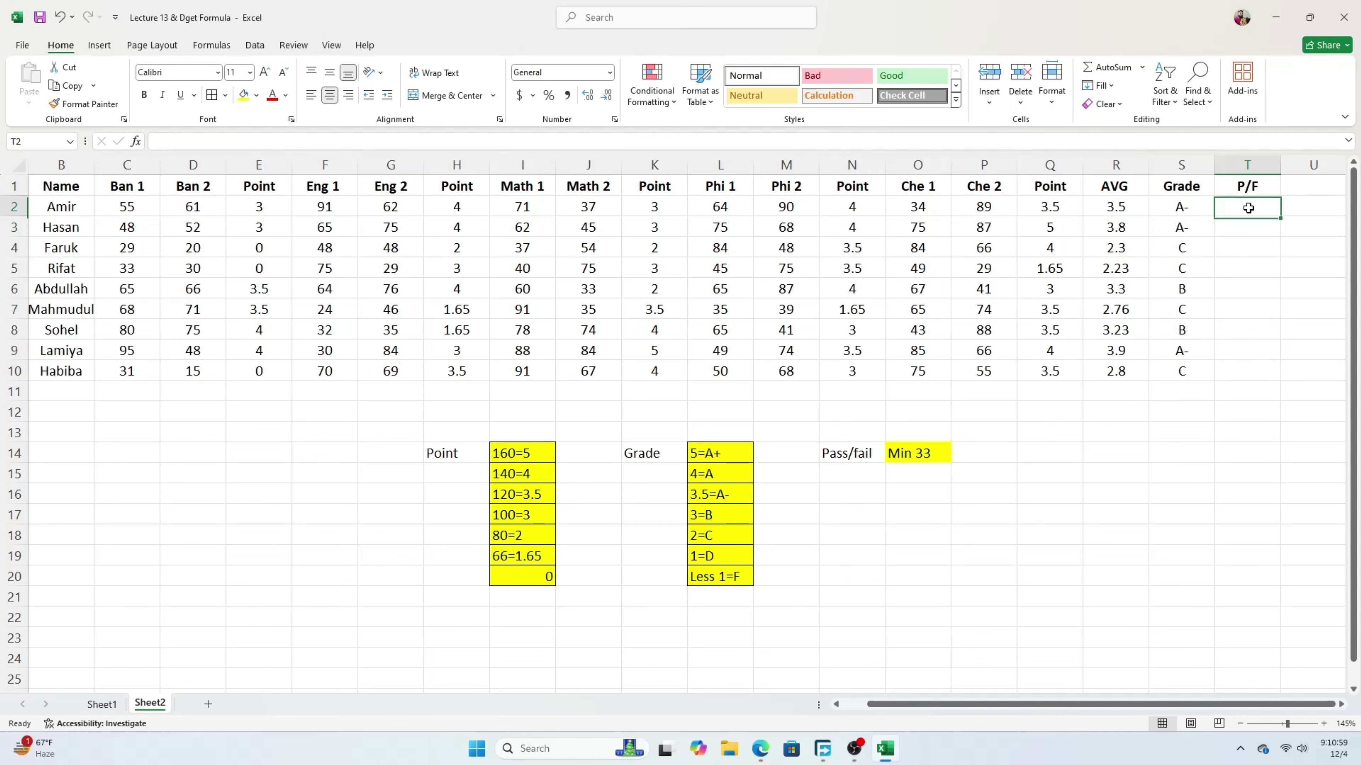
text(=)
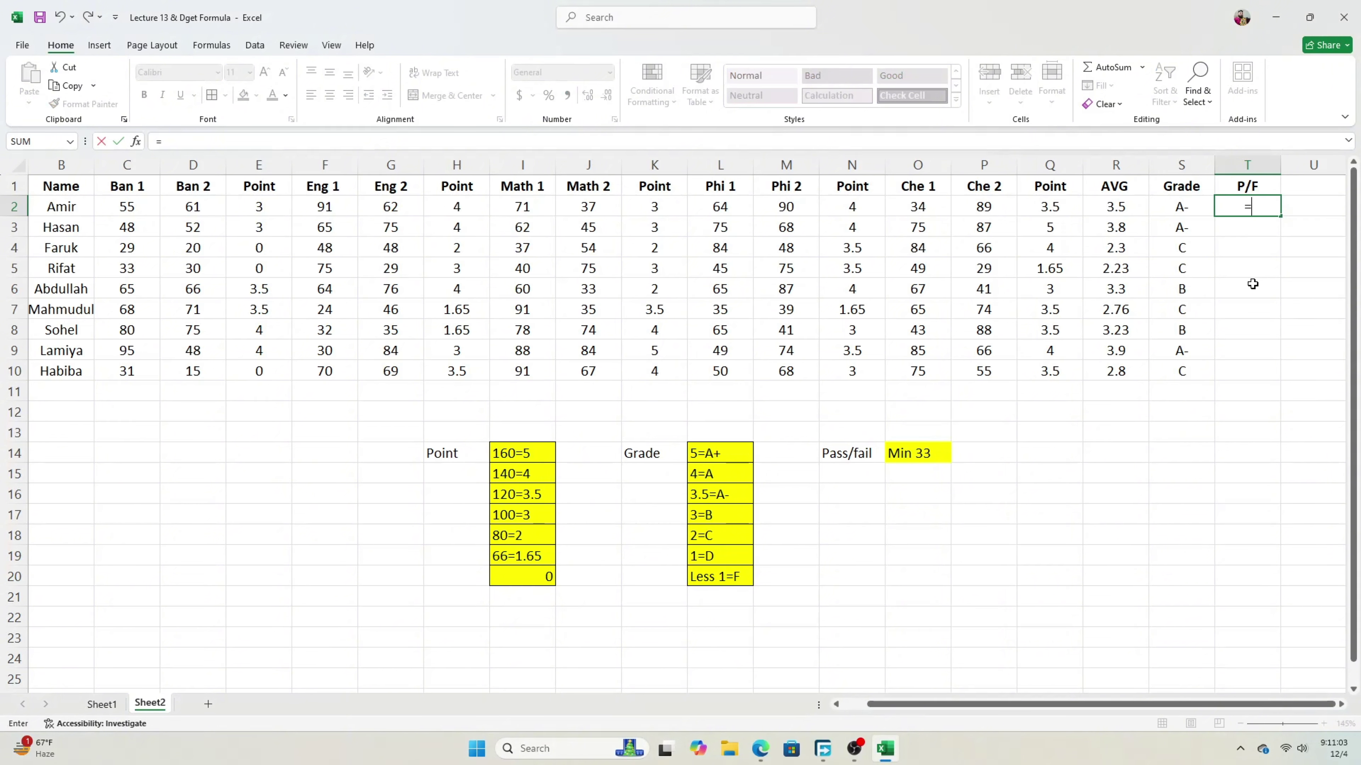
text(if)
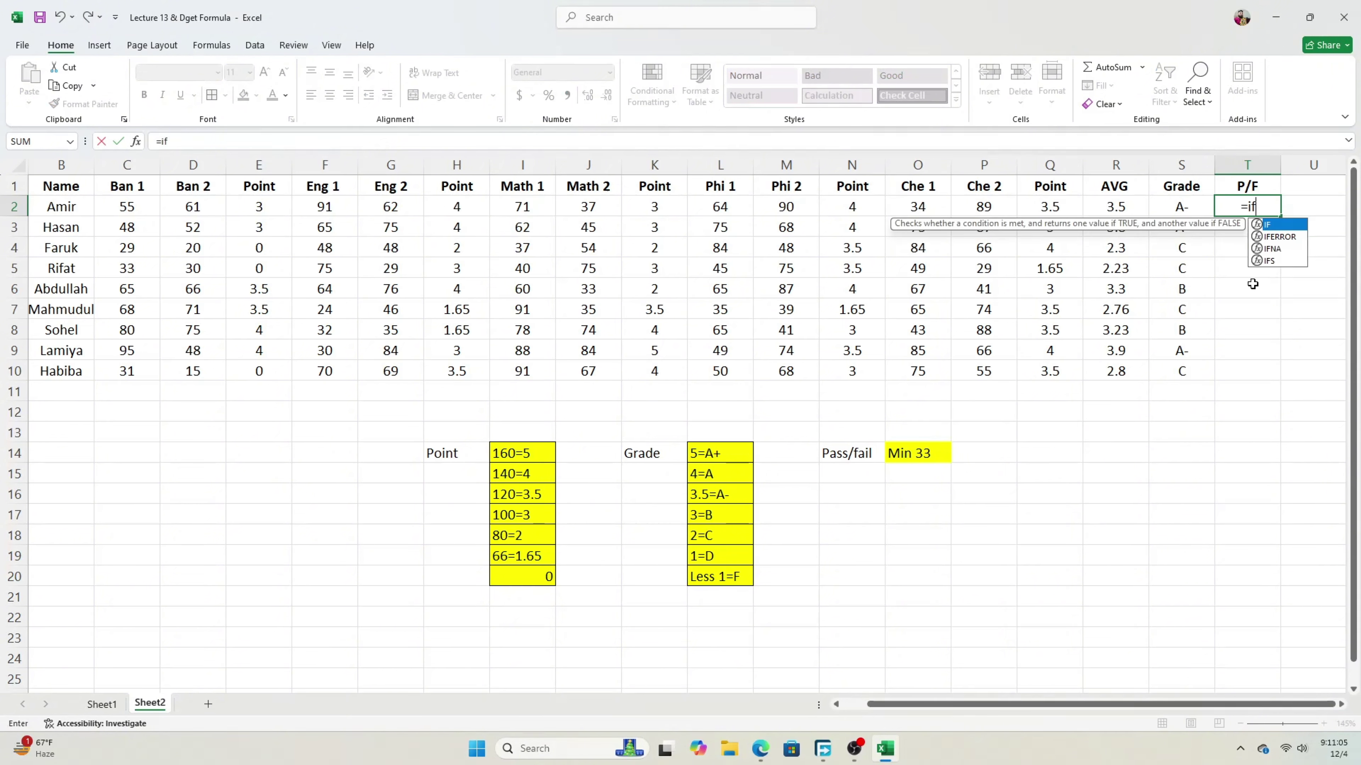
key(Tab)
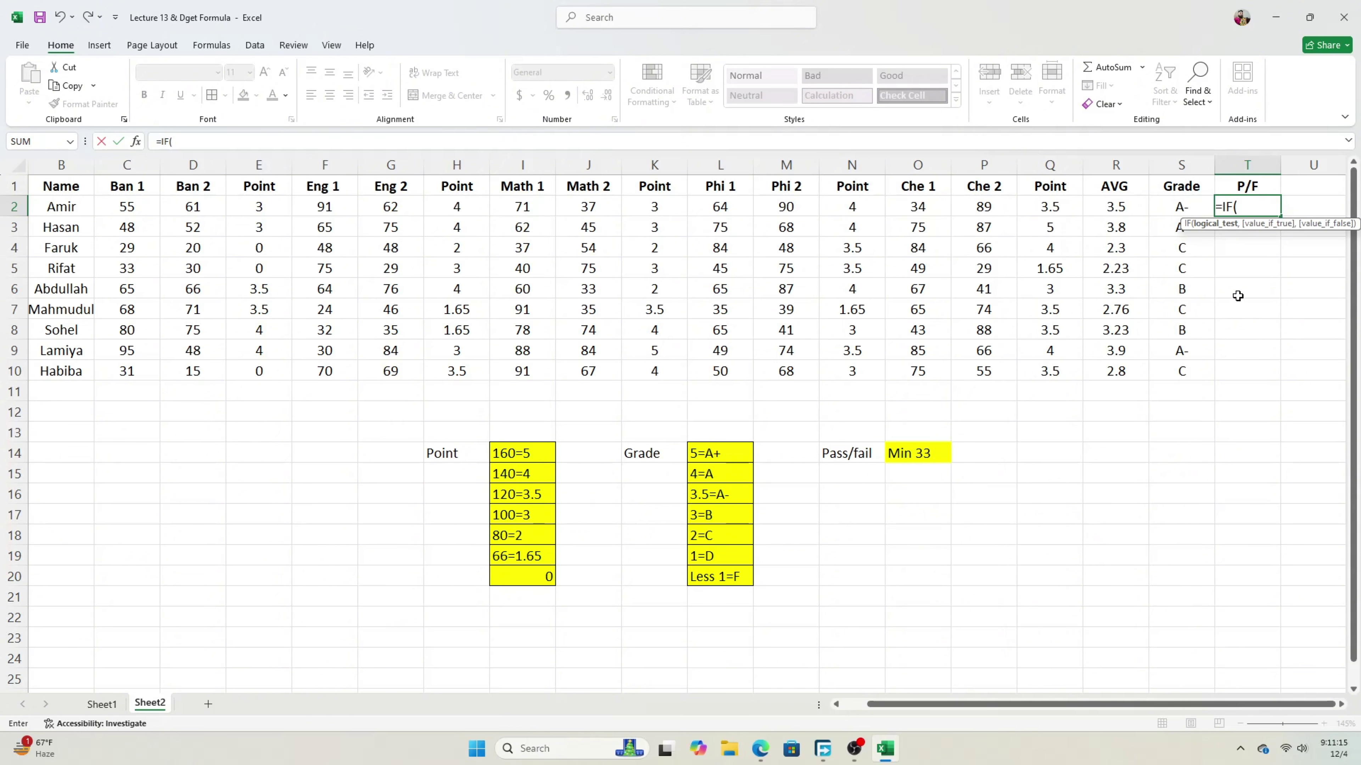
text(min)
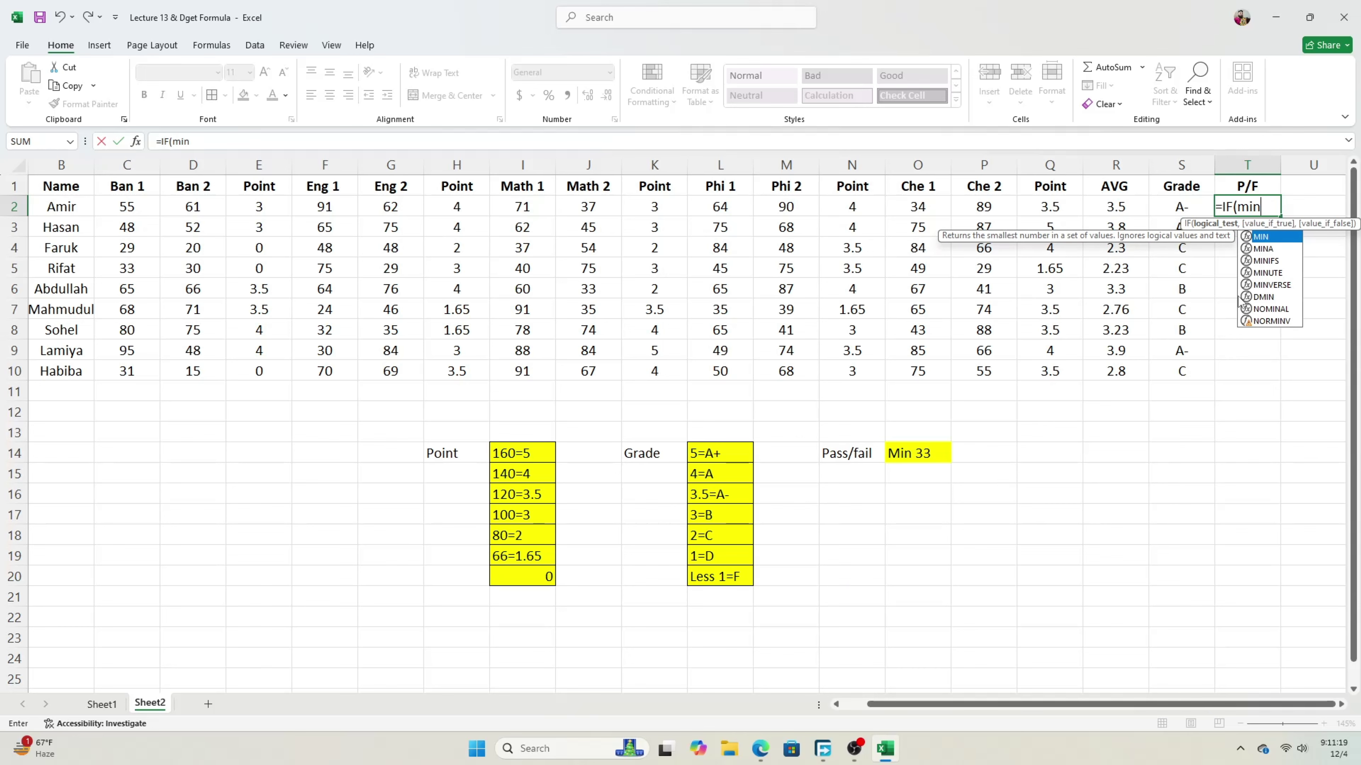
key(Tab)
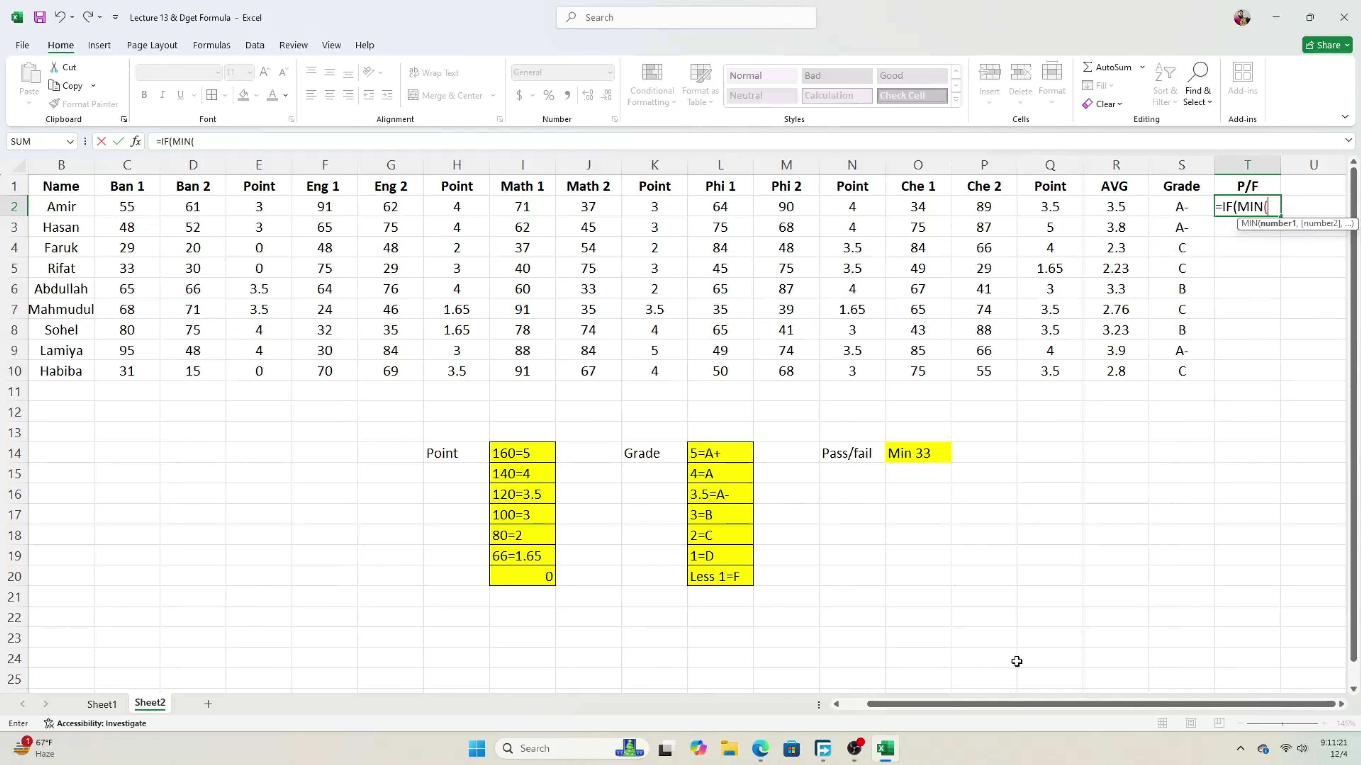
Add the Ban and Eng marks C2, D2, F2 and G2 as arguments of MIN in the T2 formula
drag(967, 705, 942, 704)
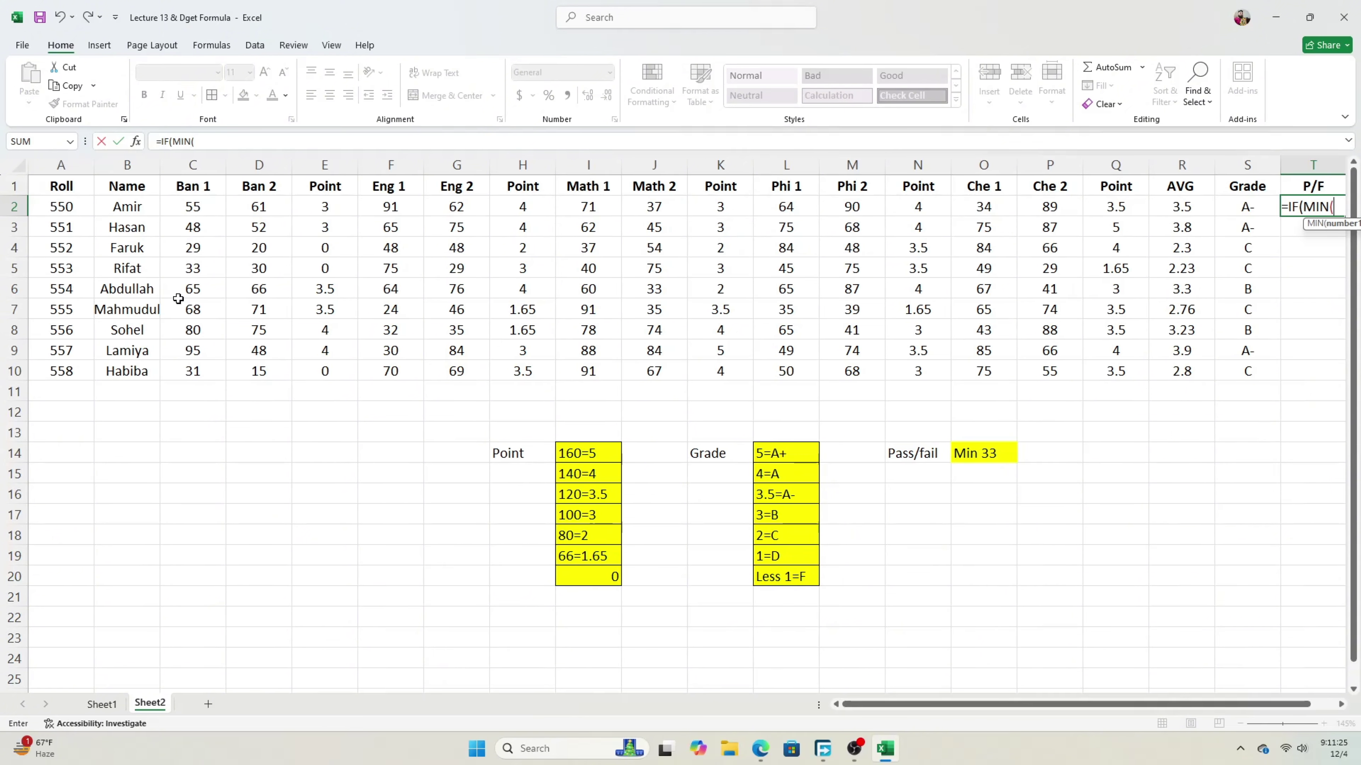
click(191, 210)
text(,)
click(246, 209)
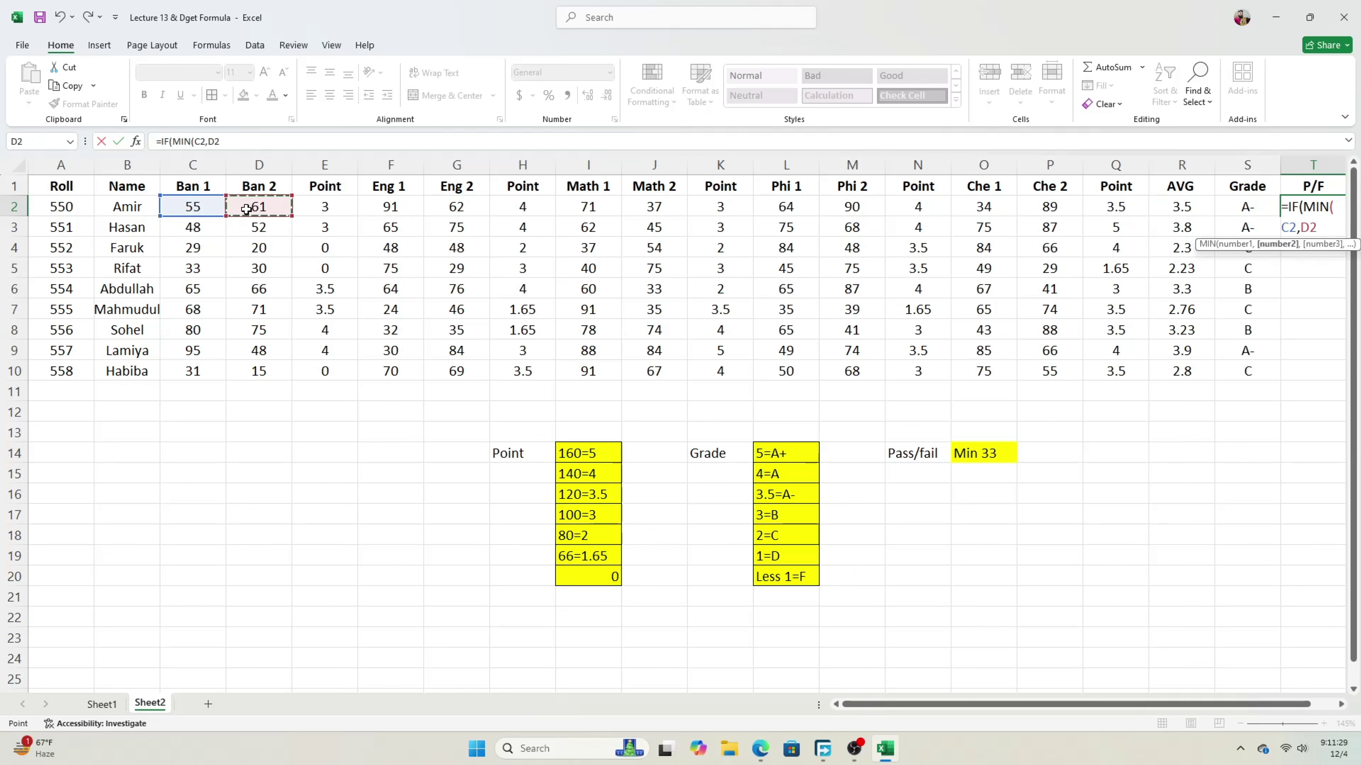
text(,)
click(390, 209)
text(,)
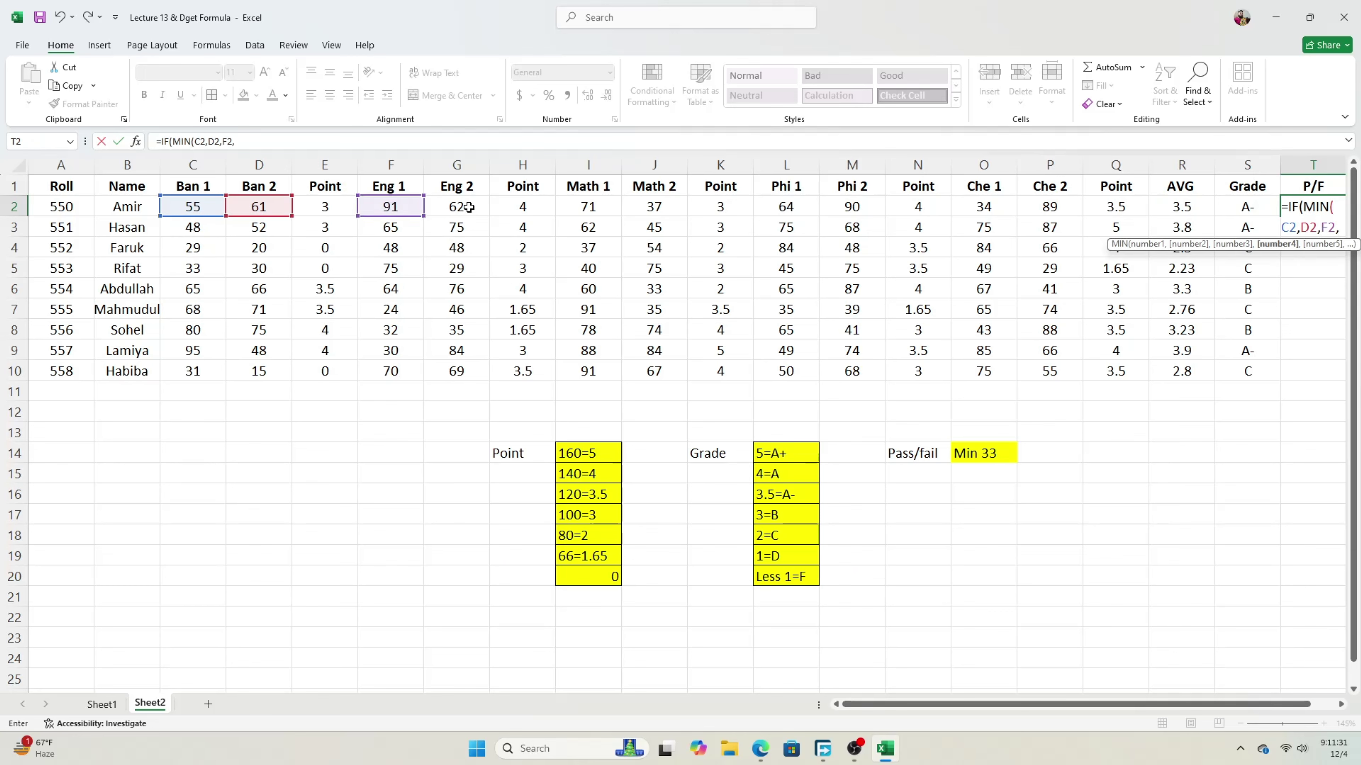
click(469, 207)
text(,)
Add the Math, Phi and Che marks I2, J2, L2, M2, O2 and P2 to MIN in T2 and close its parenthesis
click(589, 208)
text(,)
click(664, 208)
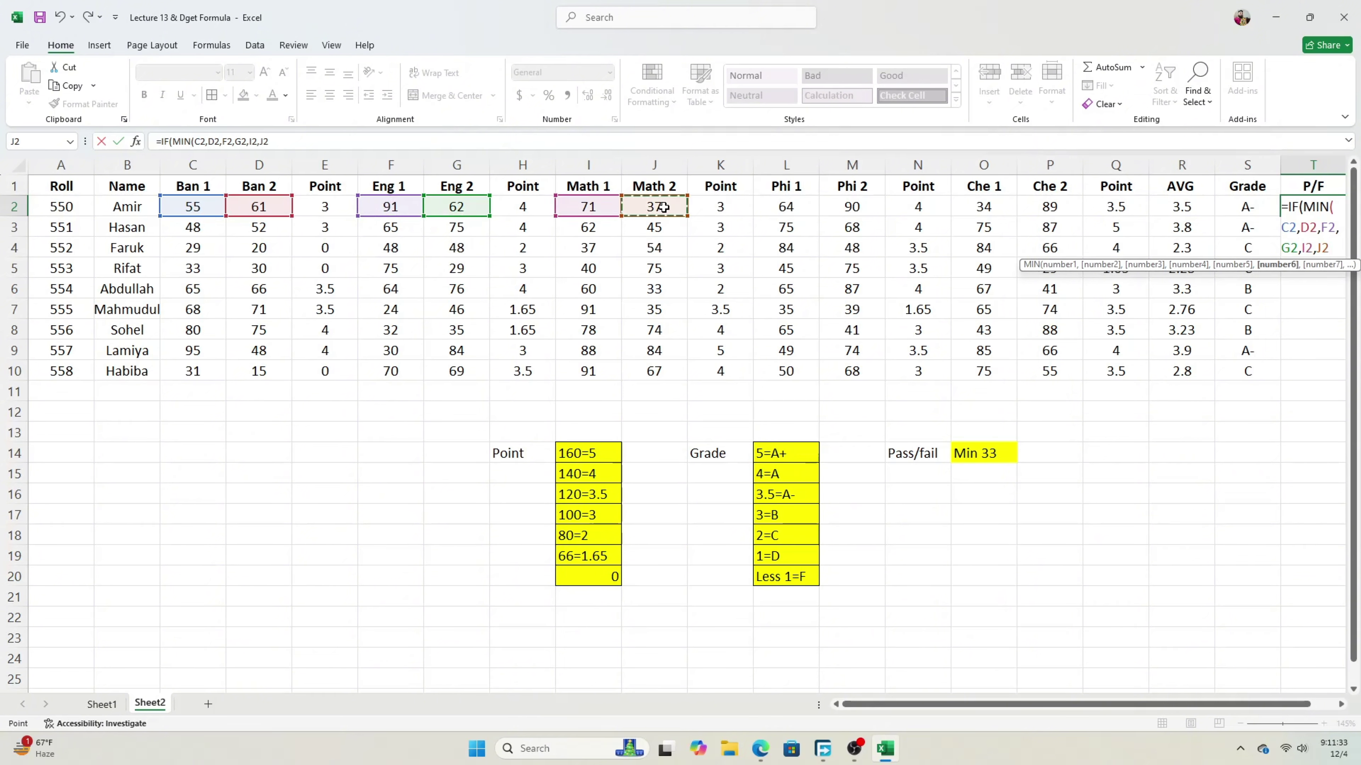
text(,)
click(771, 206)
text(,)
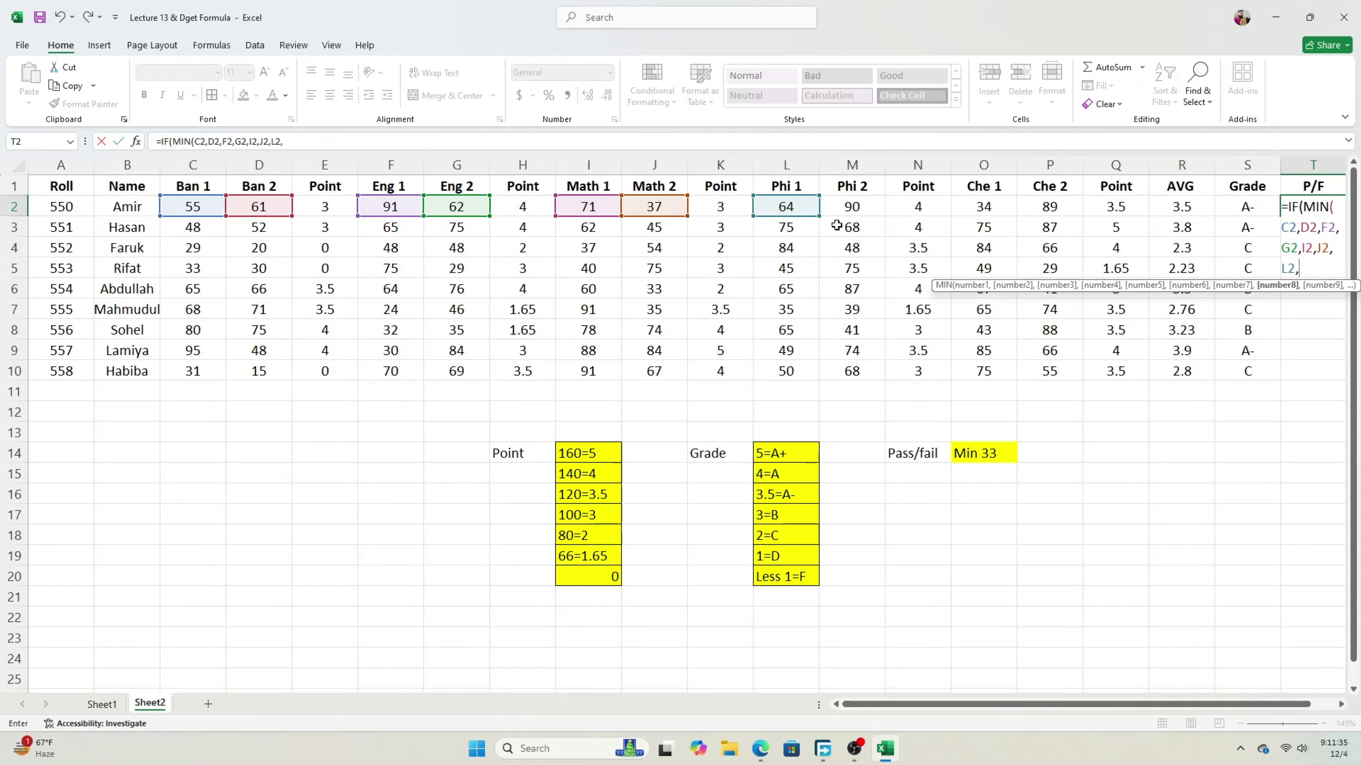
click(851, 209)
text(,)
click(990, 210)
text(,)
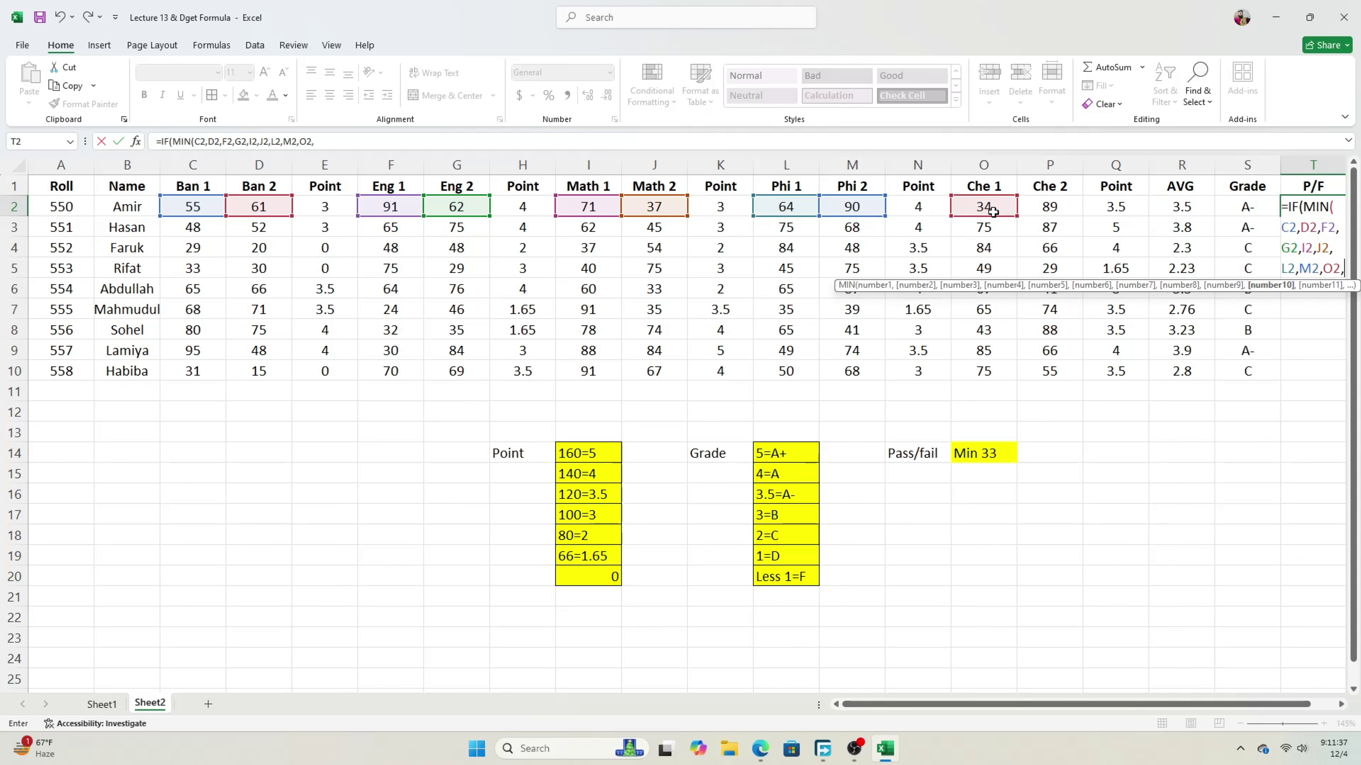
click(1038, 210)
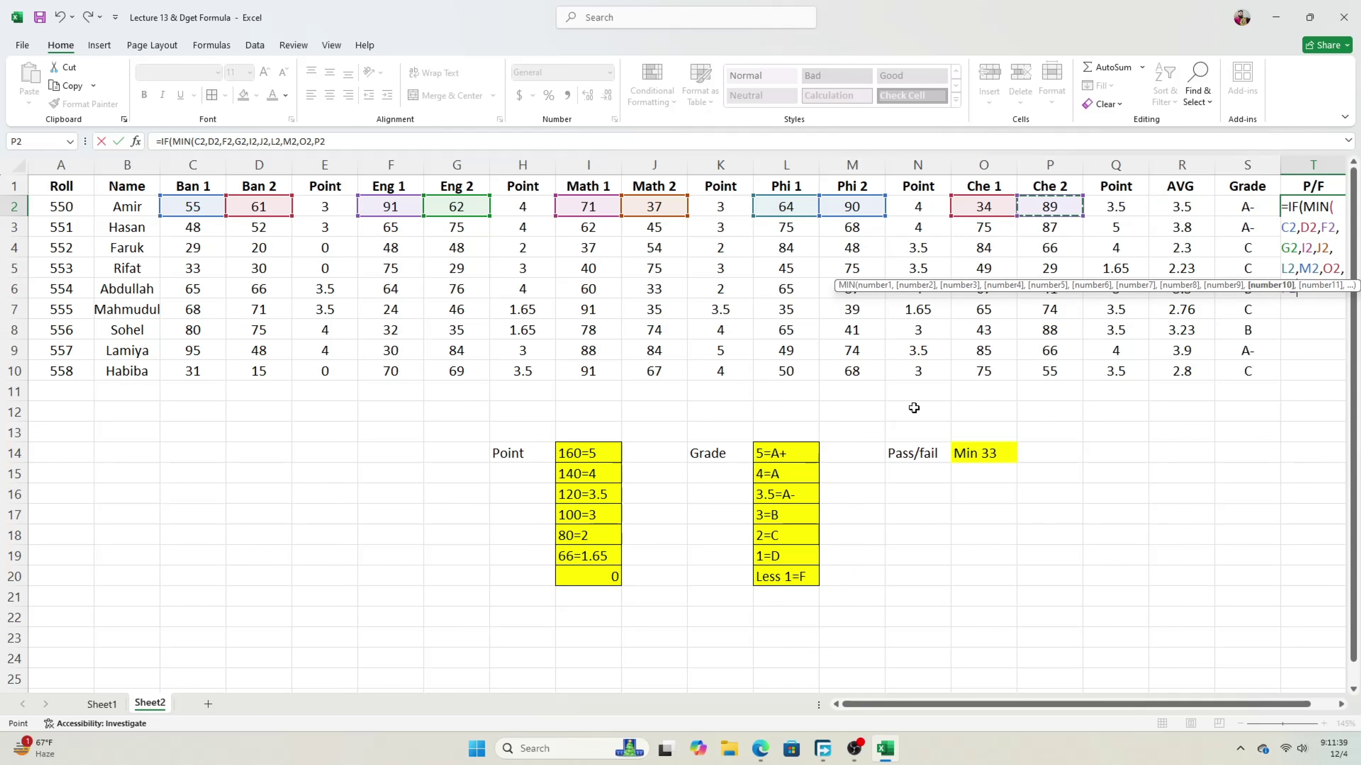
text())
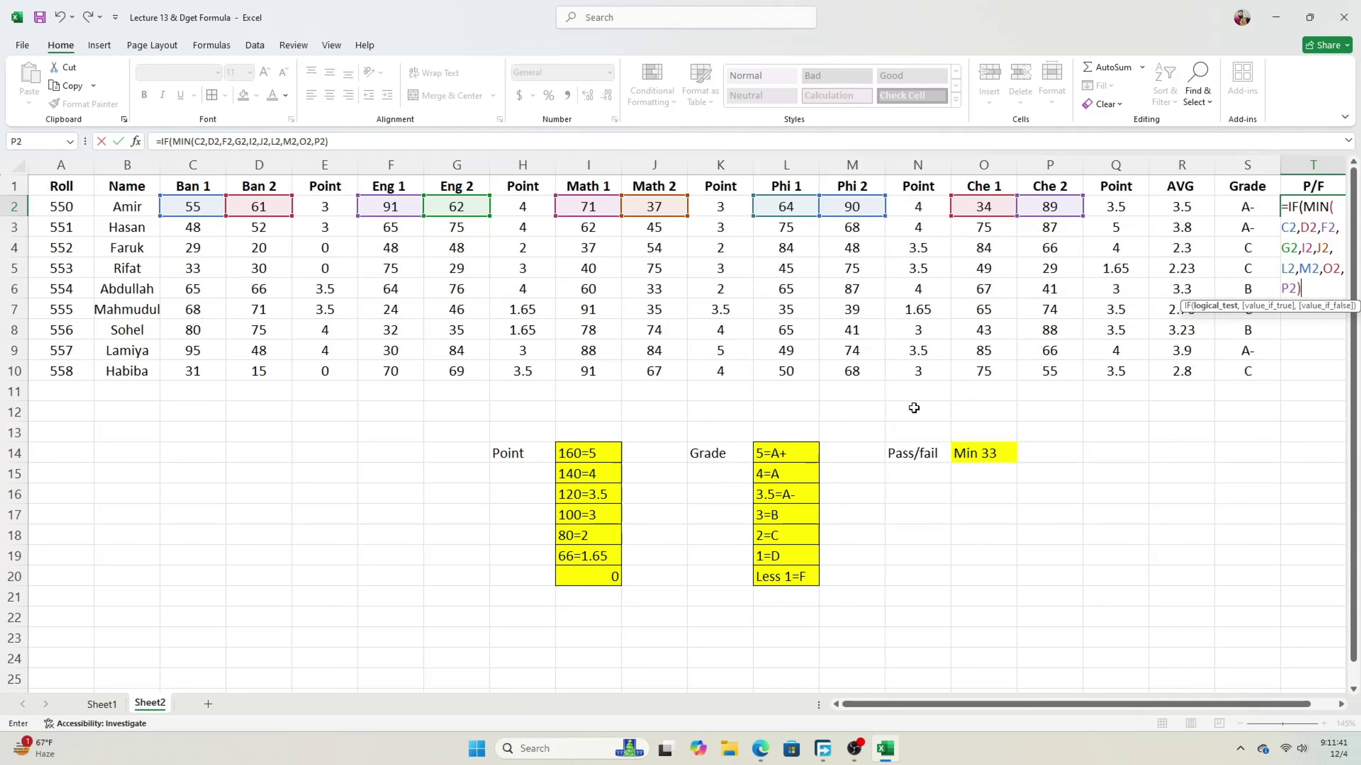
Complete the T2 formula with the condition >=33, returning "PASS" if true and "FAIL" if false, and enter it
drag(939, 708, 963, 707)
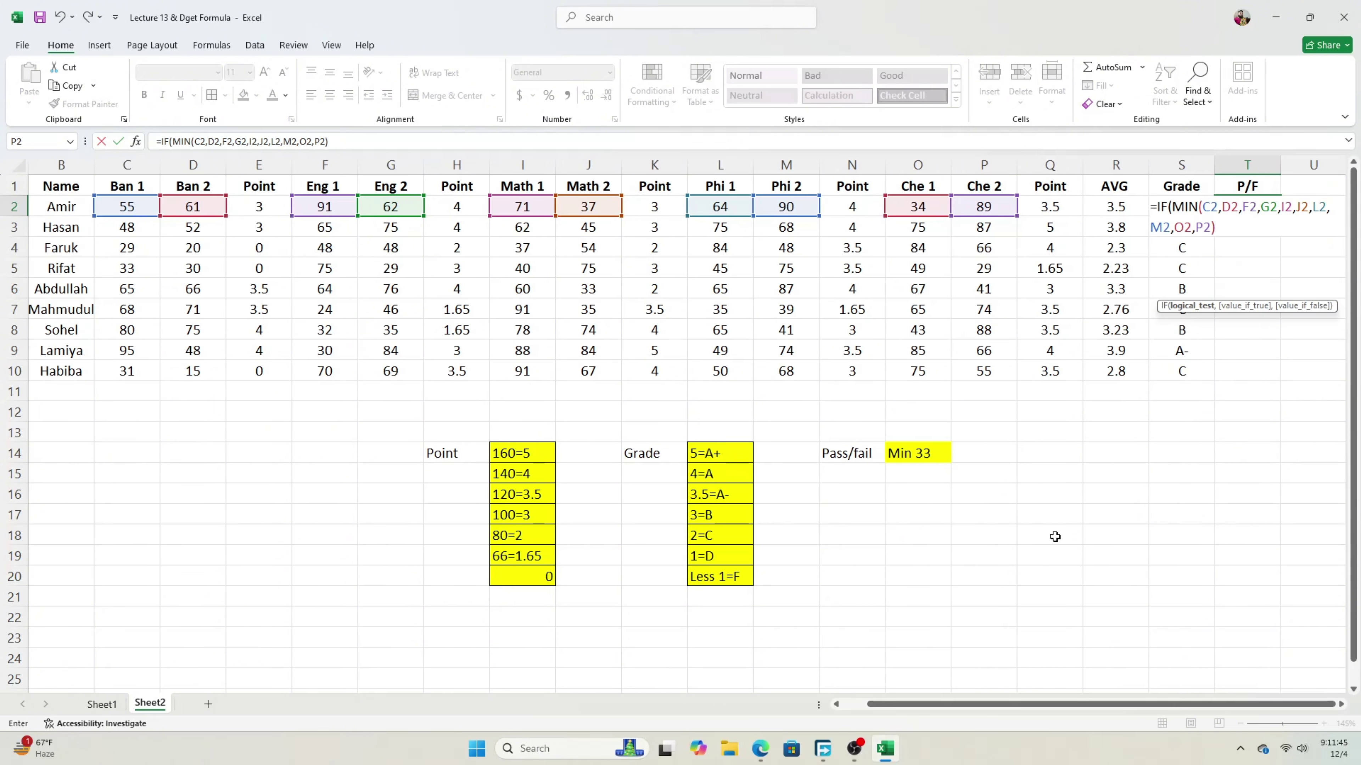
text(>=33)
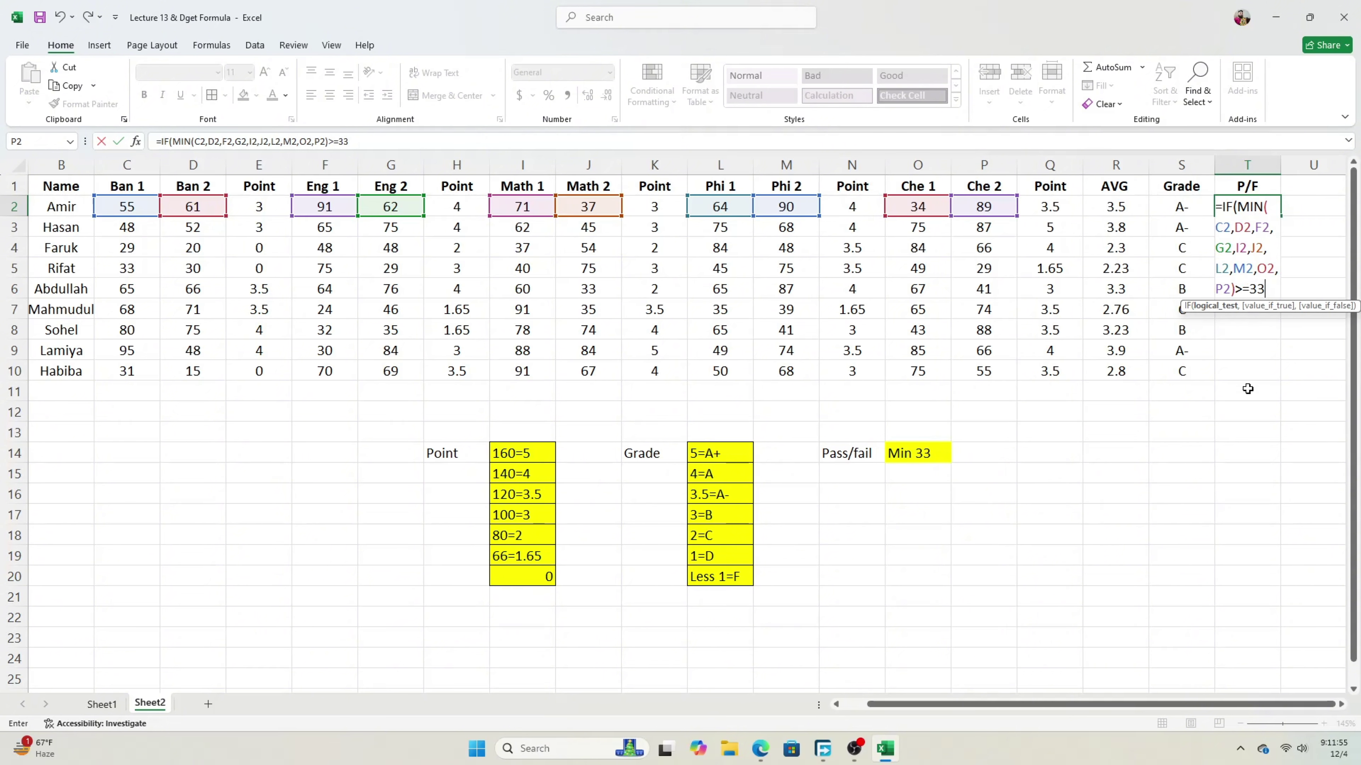
text(,"PASS)
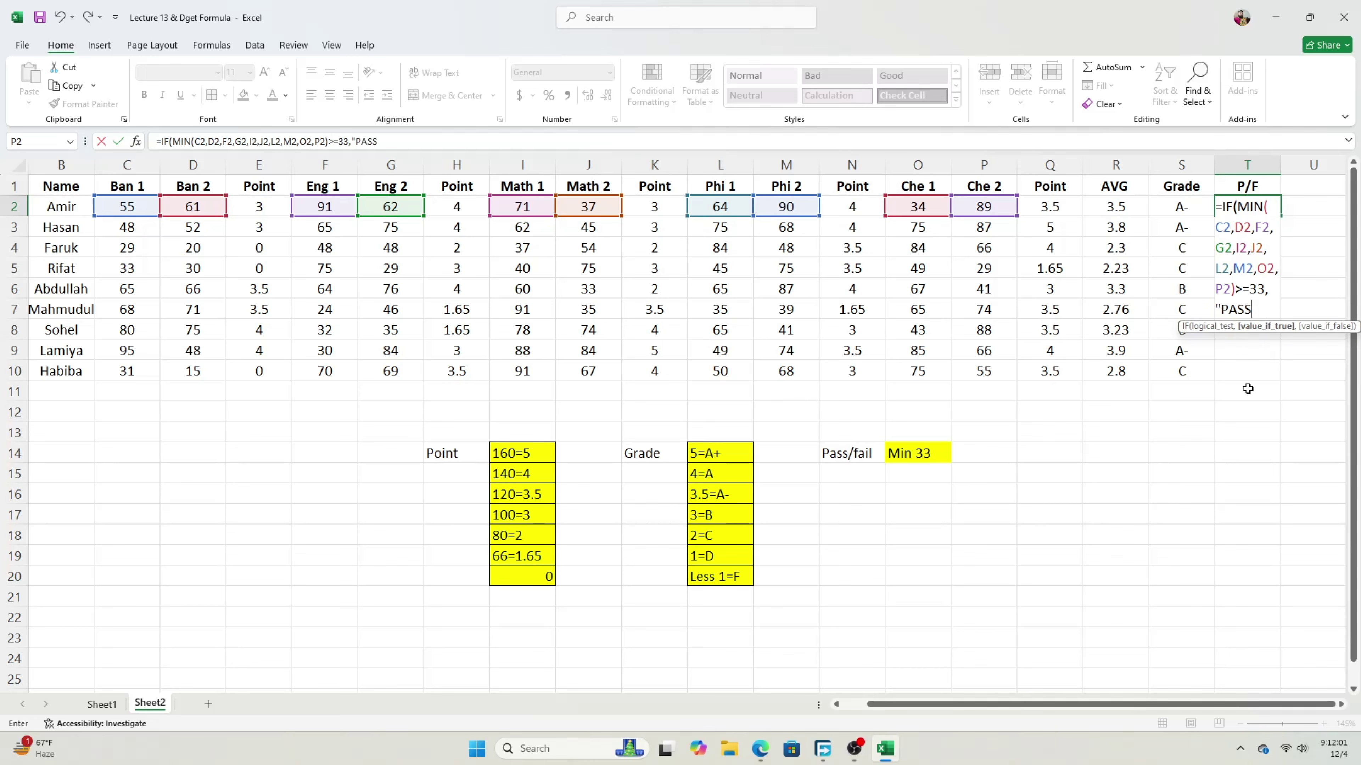
text(","FAIL)
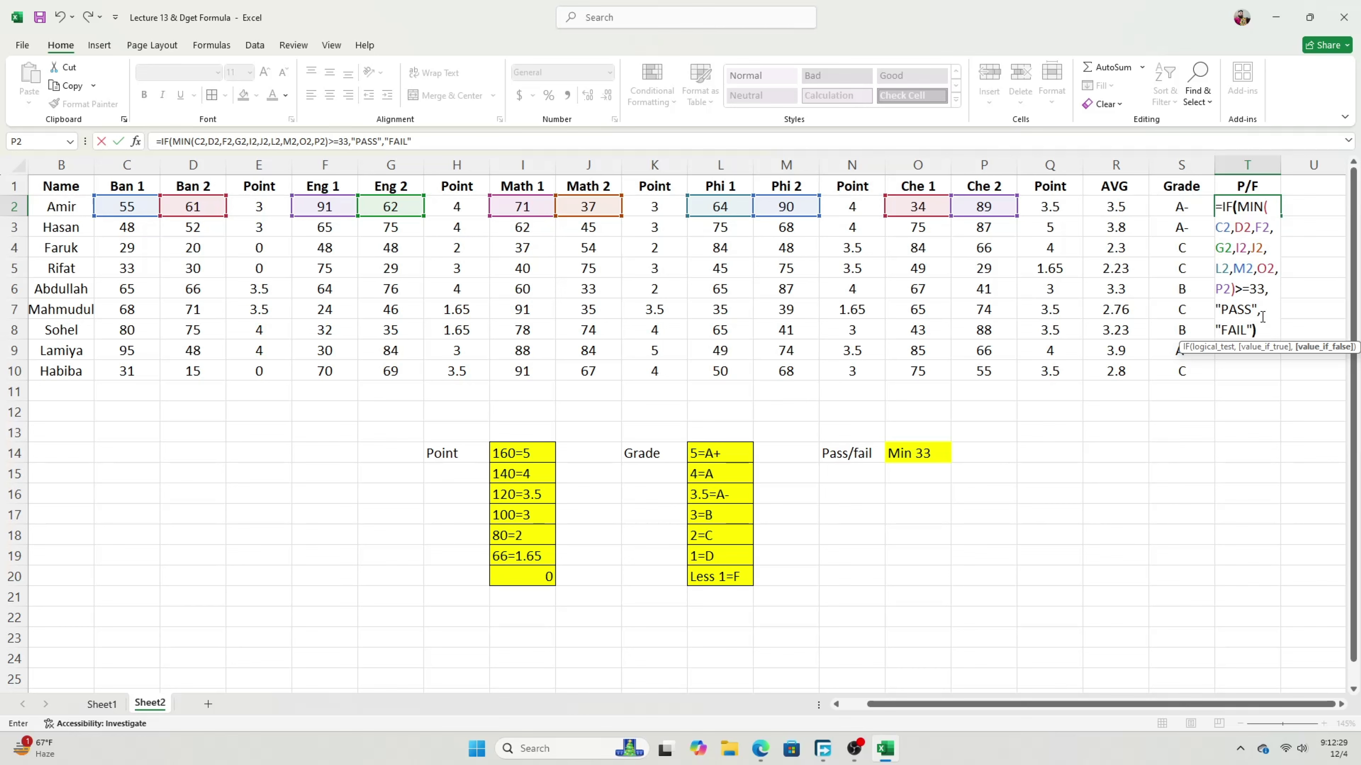
text())
key(Return)
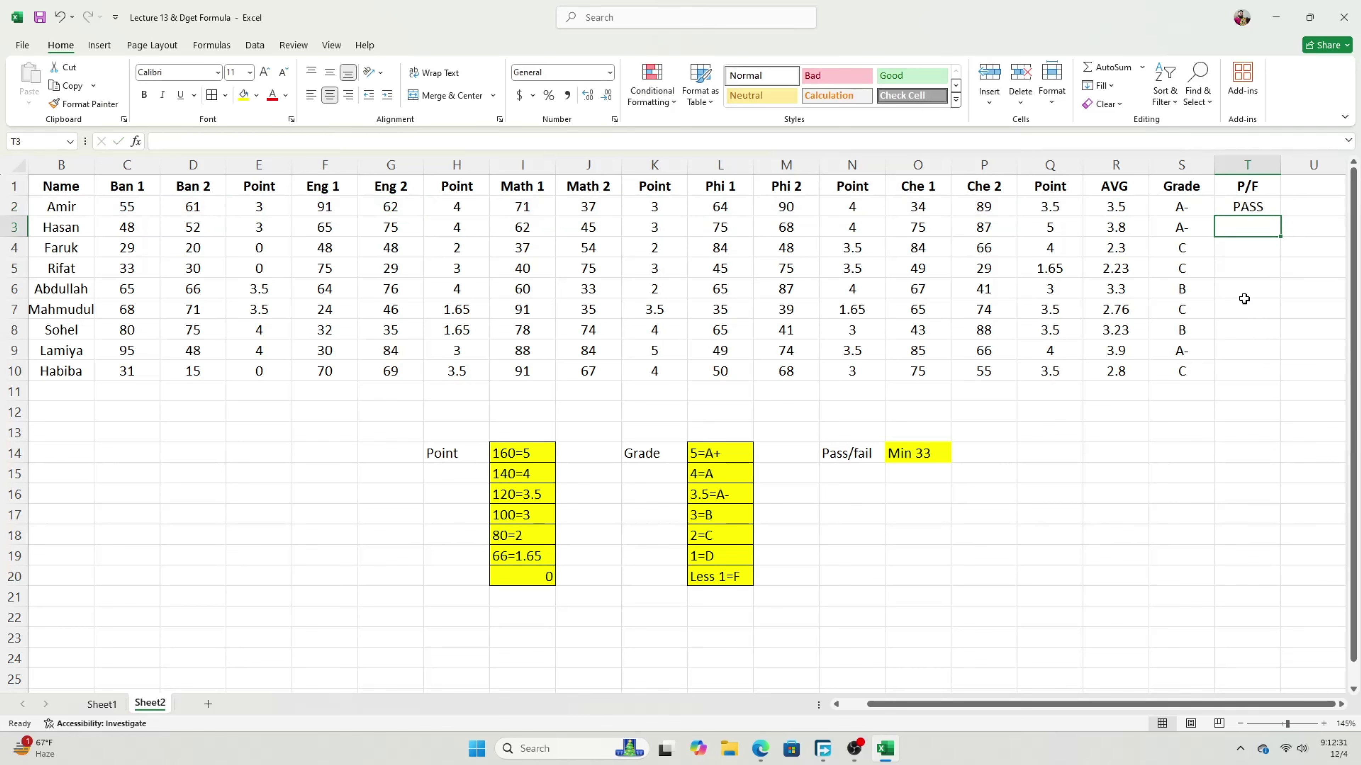
Compare the pass/fail result in T2 and the marks in row 2 with the minimum-mark rule in O14
click(1251, 206)
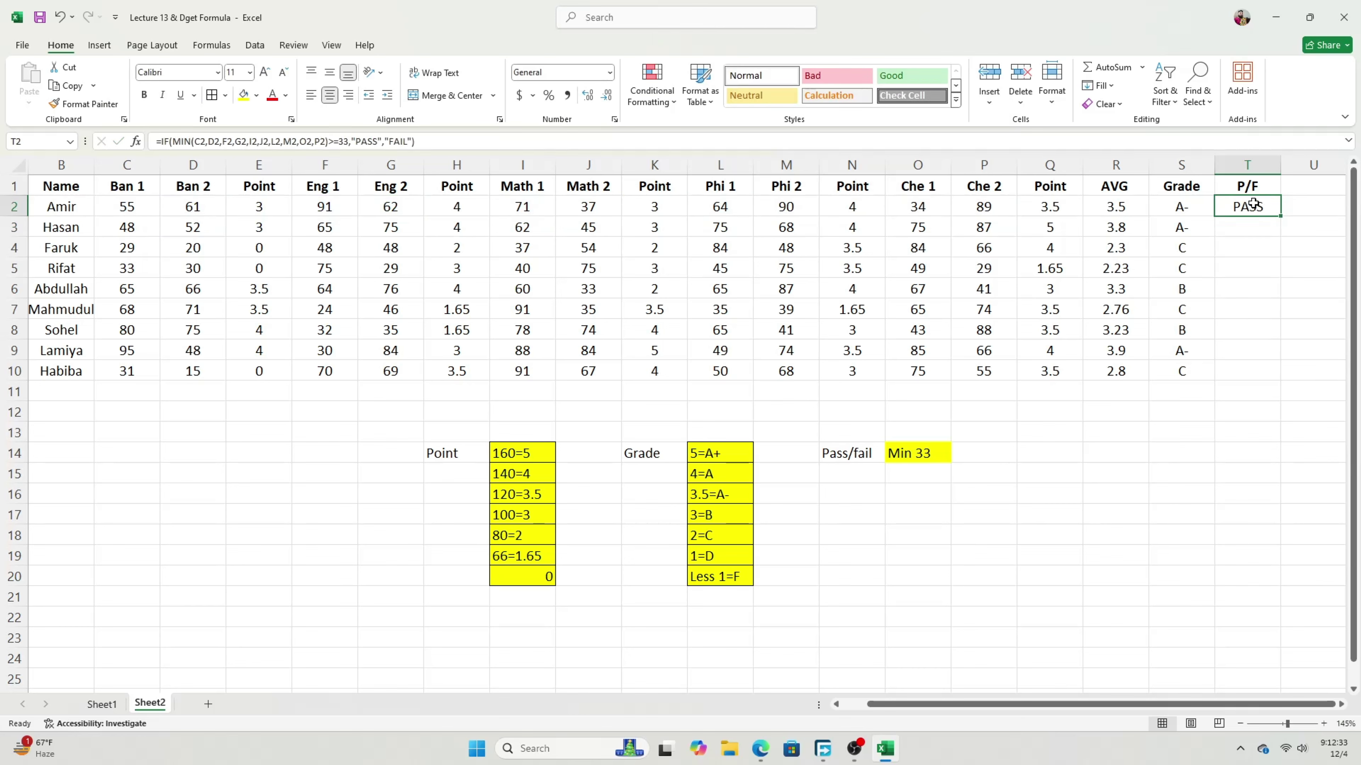
click(914, 455)
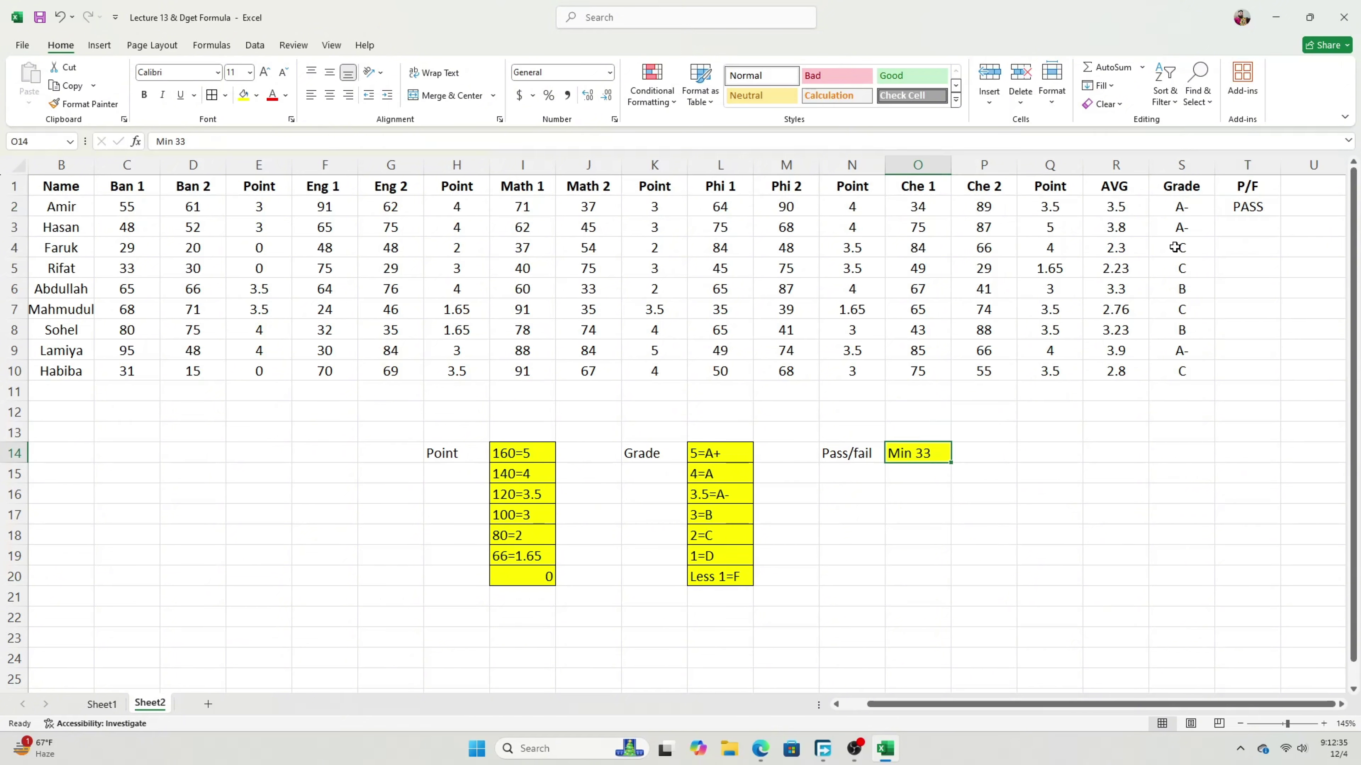
drag(1181, 206, 146, 207)
click(914, 474)
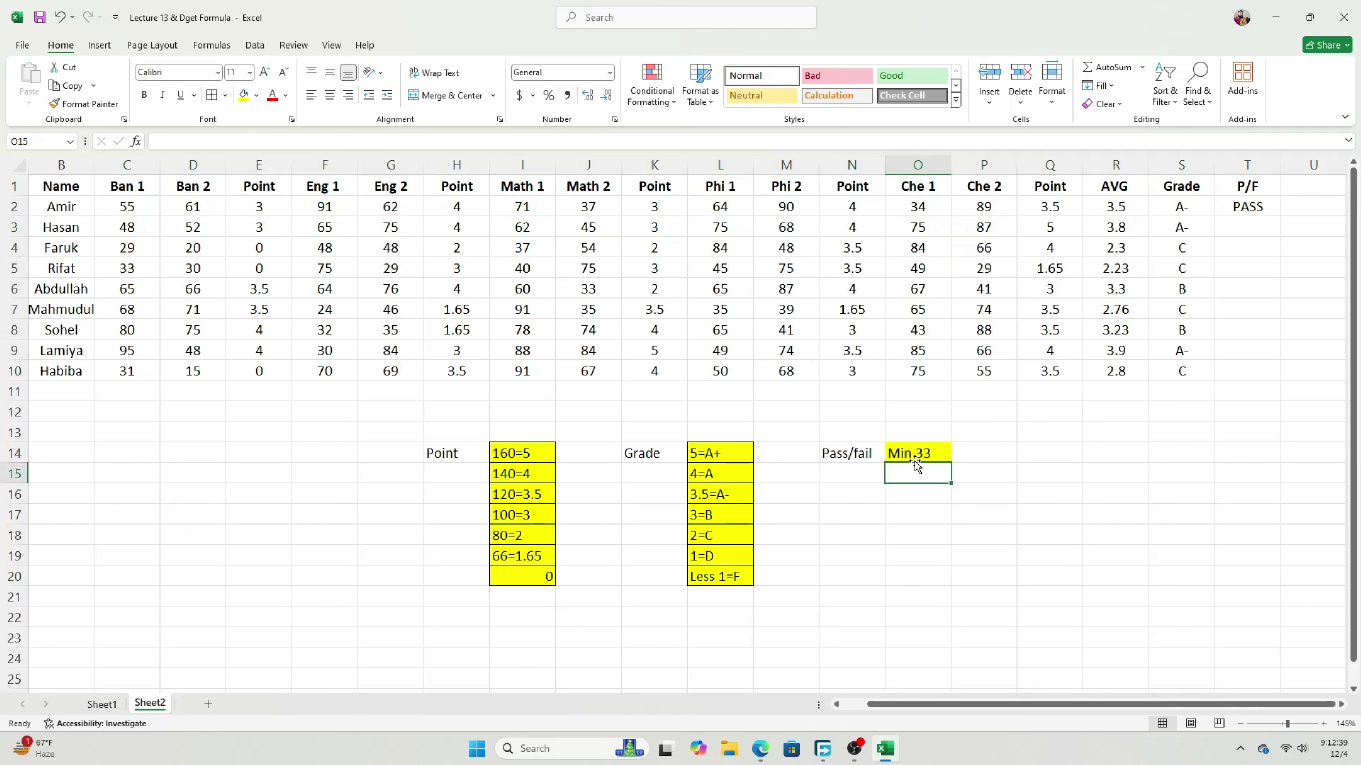
click(995, 487)
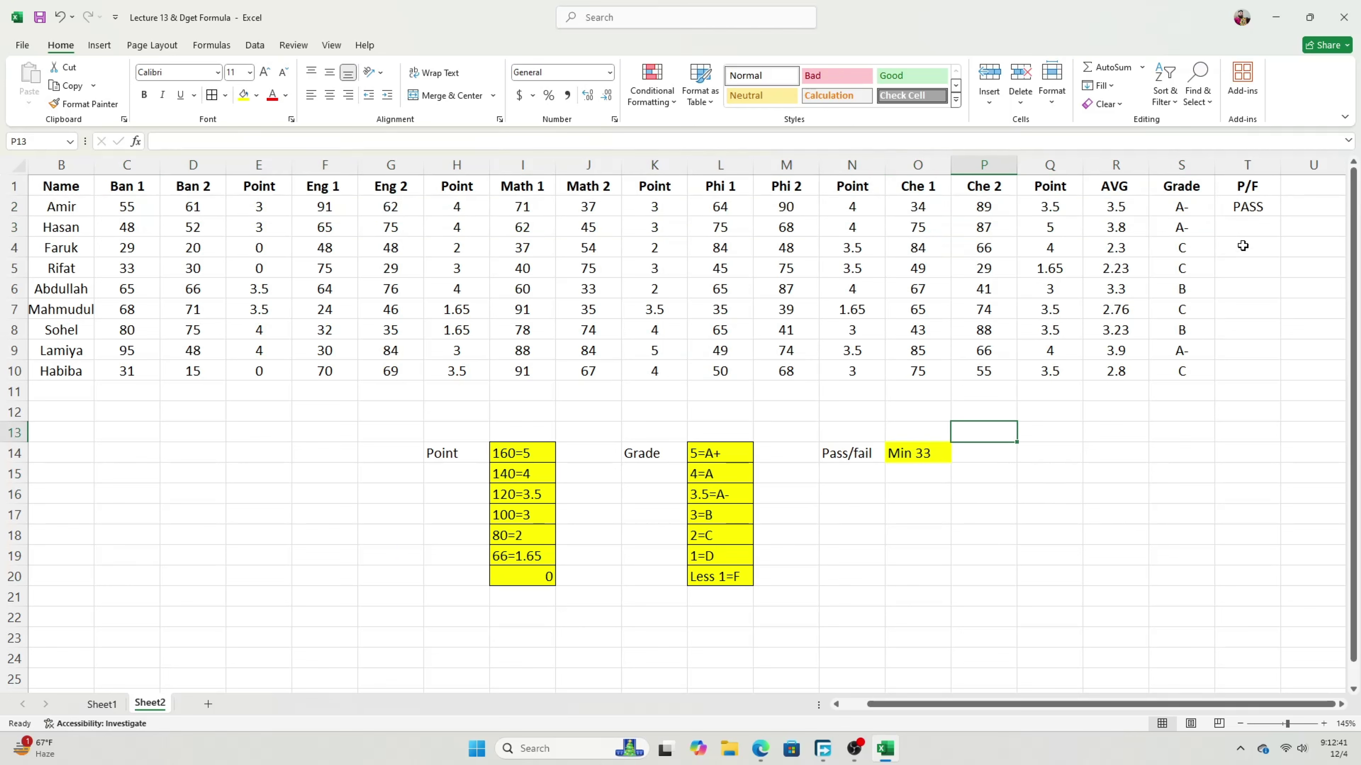
Fill the pass/fail formula from T2 down to T10 for all students
click(1269, 204)
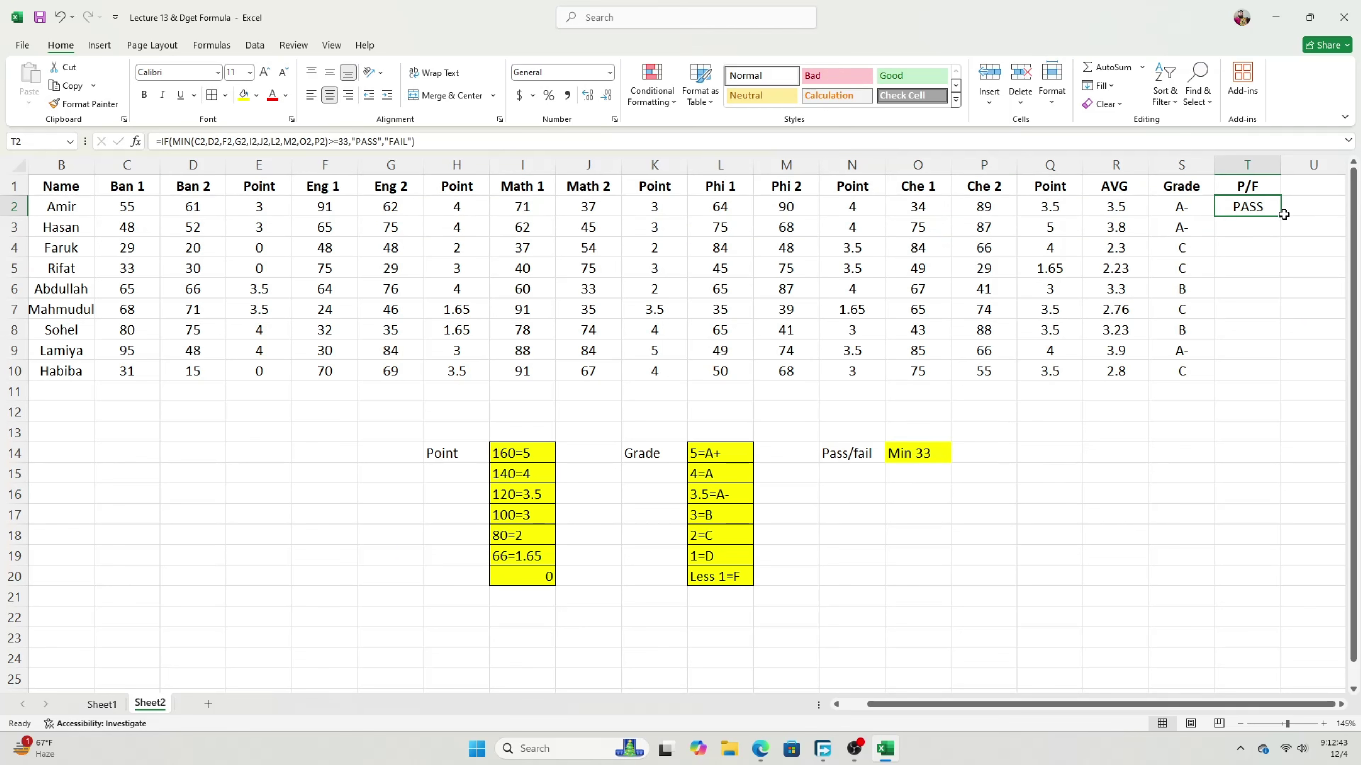
drag(1283, 216, 1281, 380)
click(1248, 471)
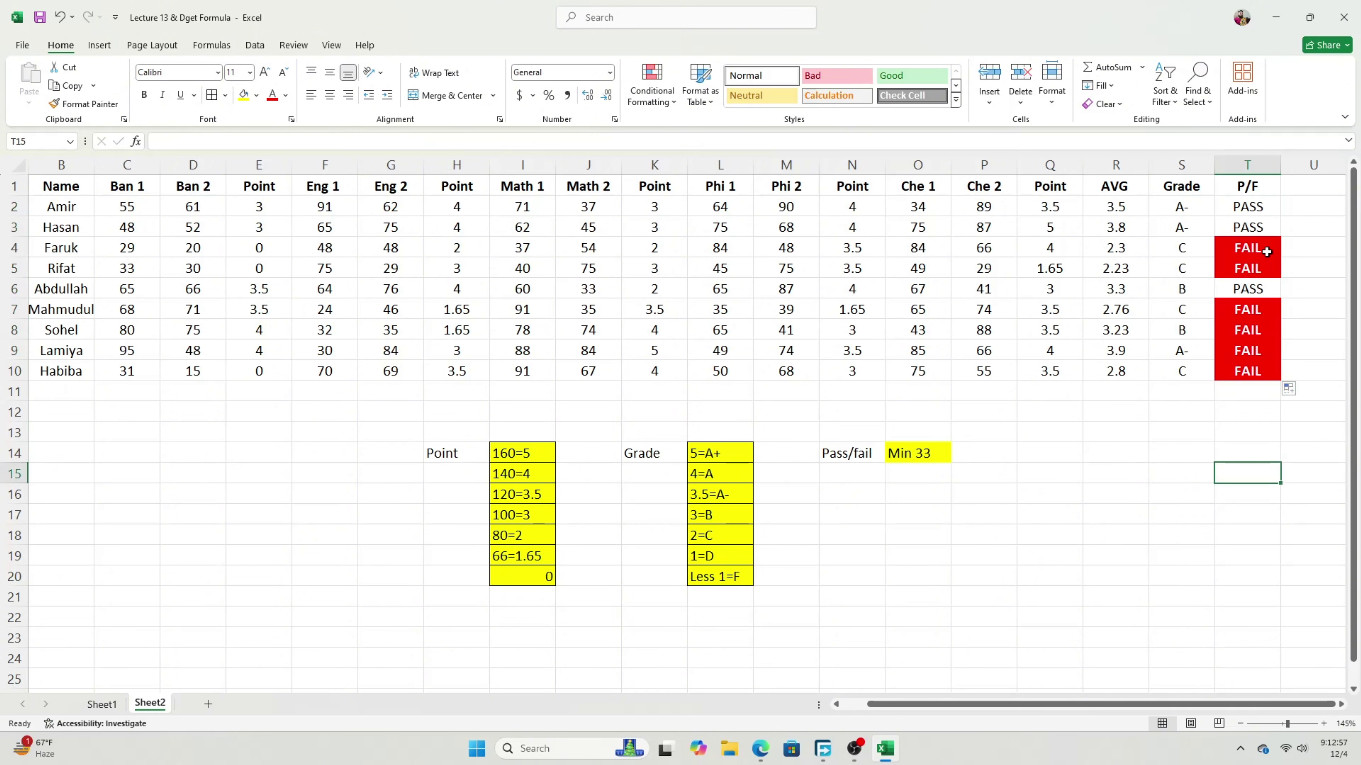
Inspect the pass/fail results in T4:T10 and the formula in T4
drag(1264, 251, 1246, 368)
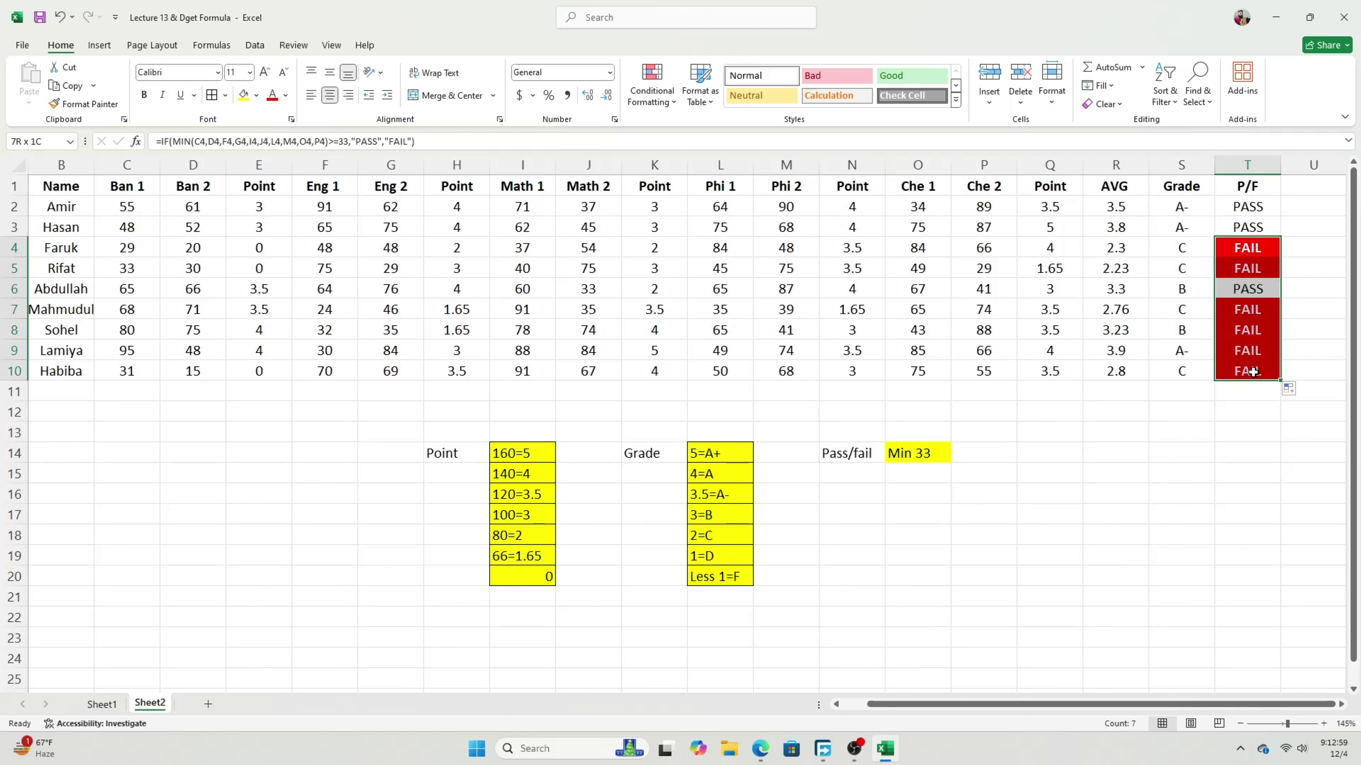
click(1237, 398)
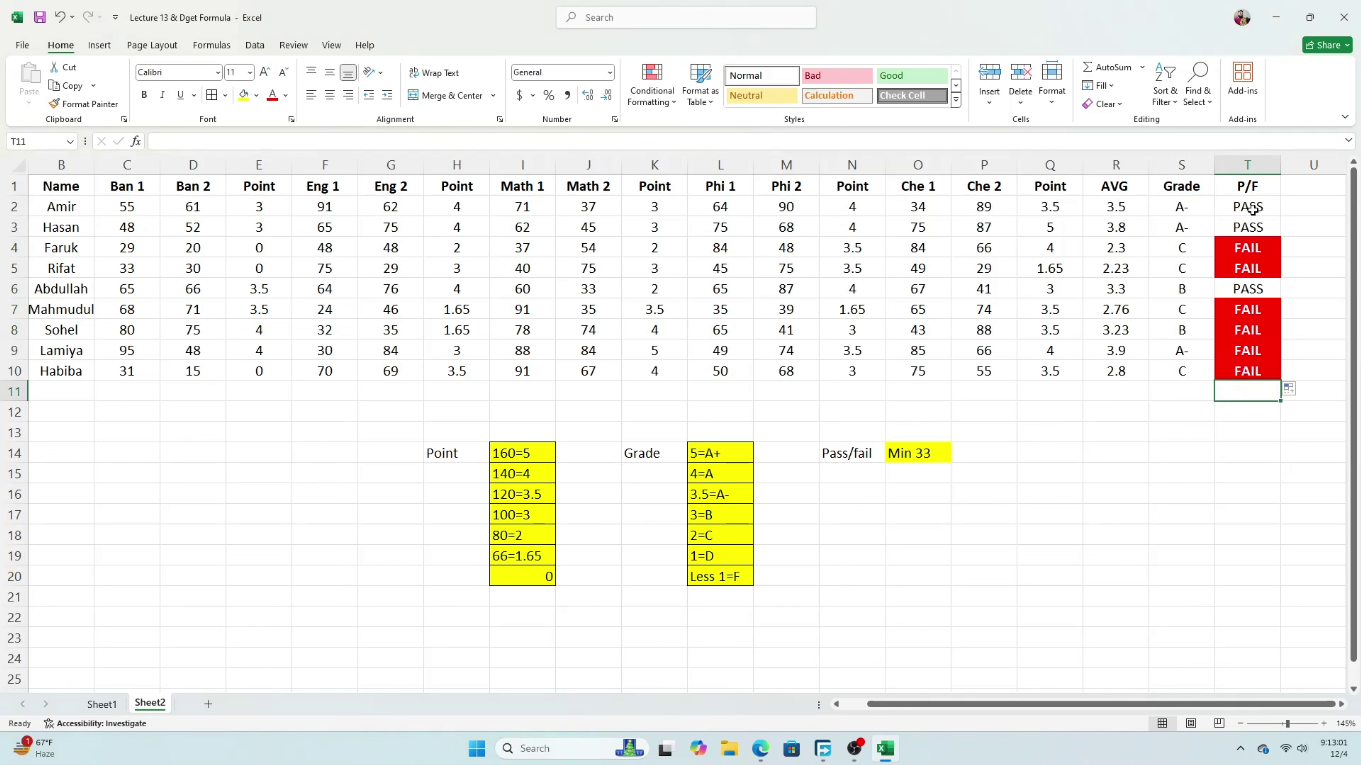
click(1263, 252)
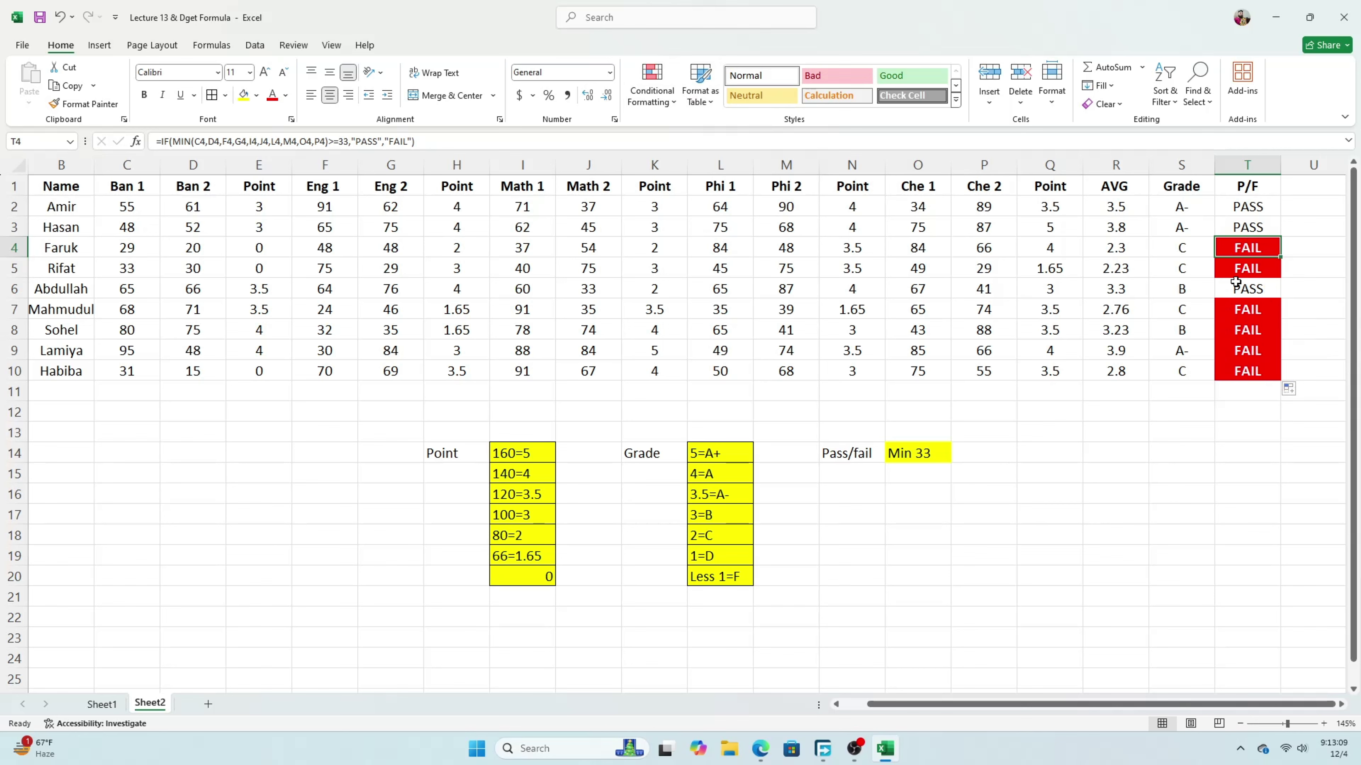
Undo the red fill formatting on the FAIL results in column T
key(ctrl+z)
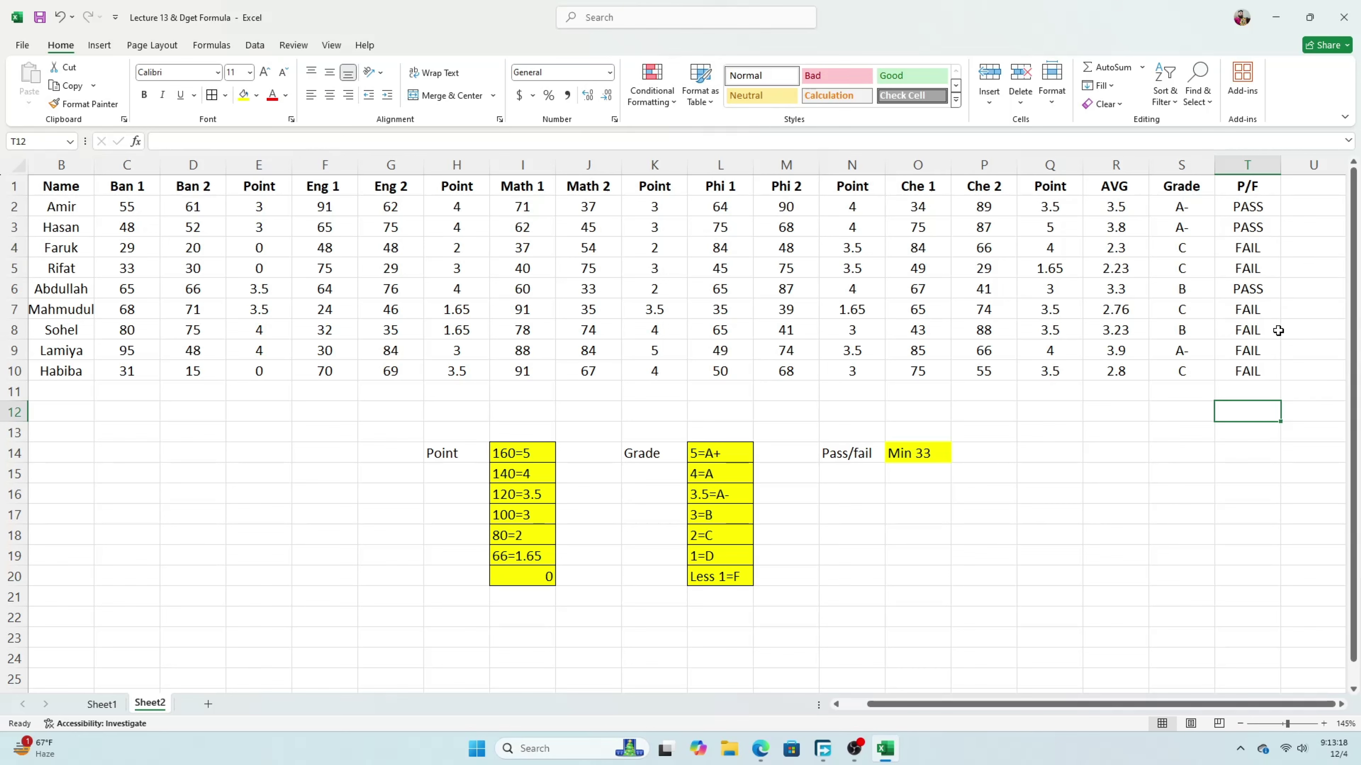
click(1257, 253)
Set up a Text that Contains highlight rule on T2 for "FAIL" with Light Red Fill with Dark Red Text
click(1262, 211)
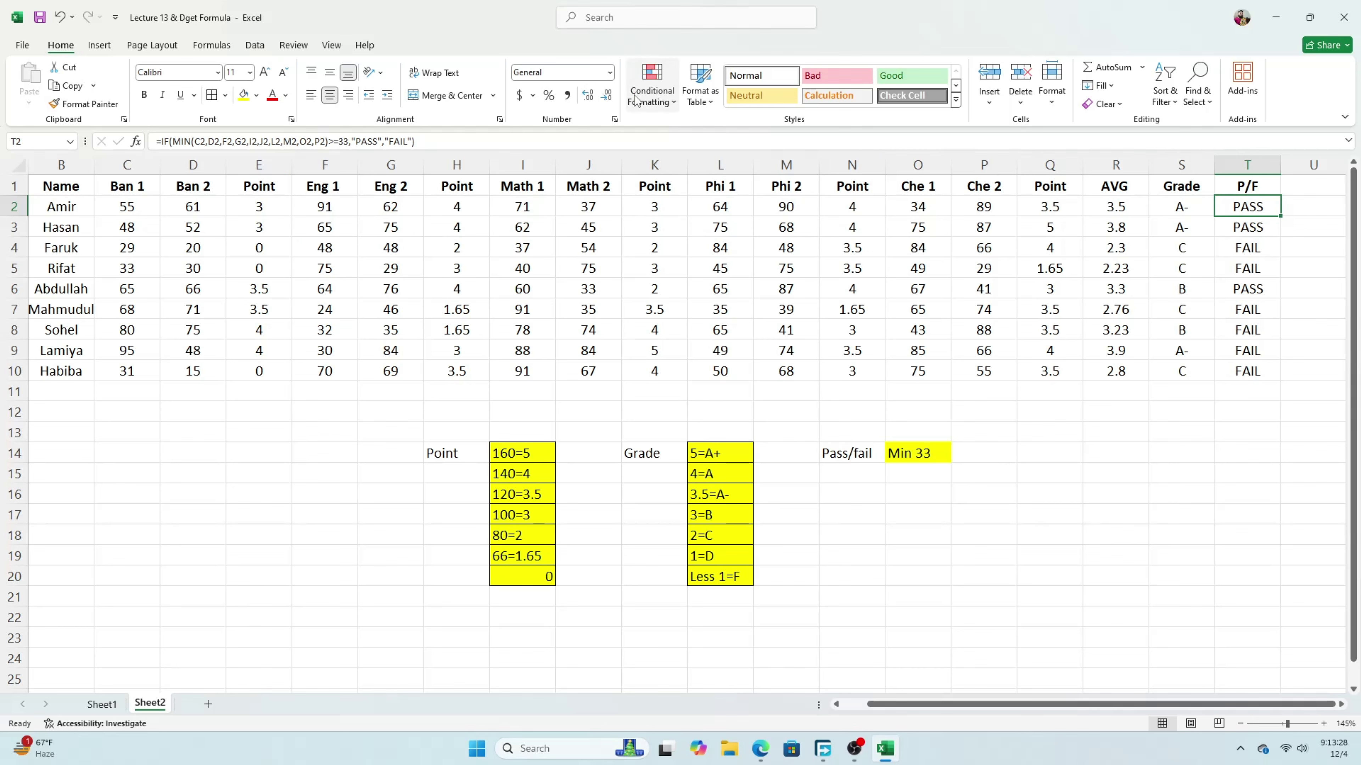
click(653, 98)
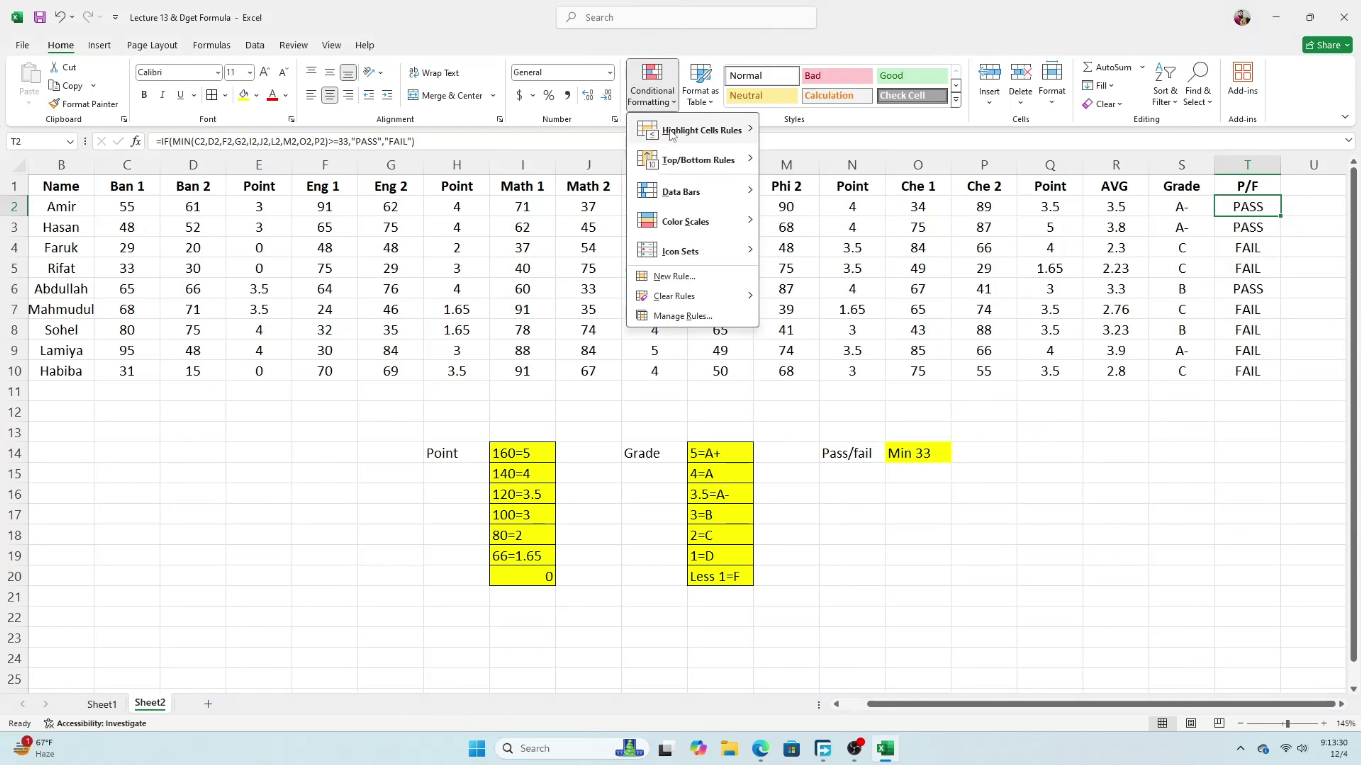
mouse_move(653, 136)
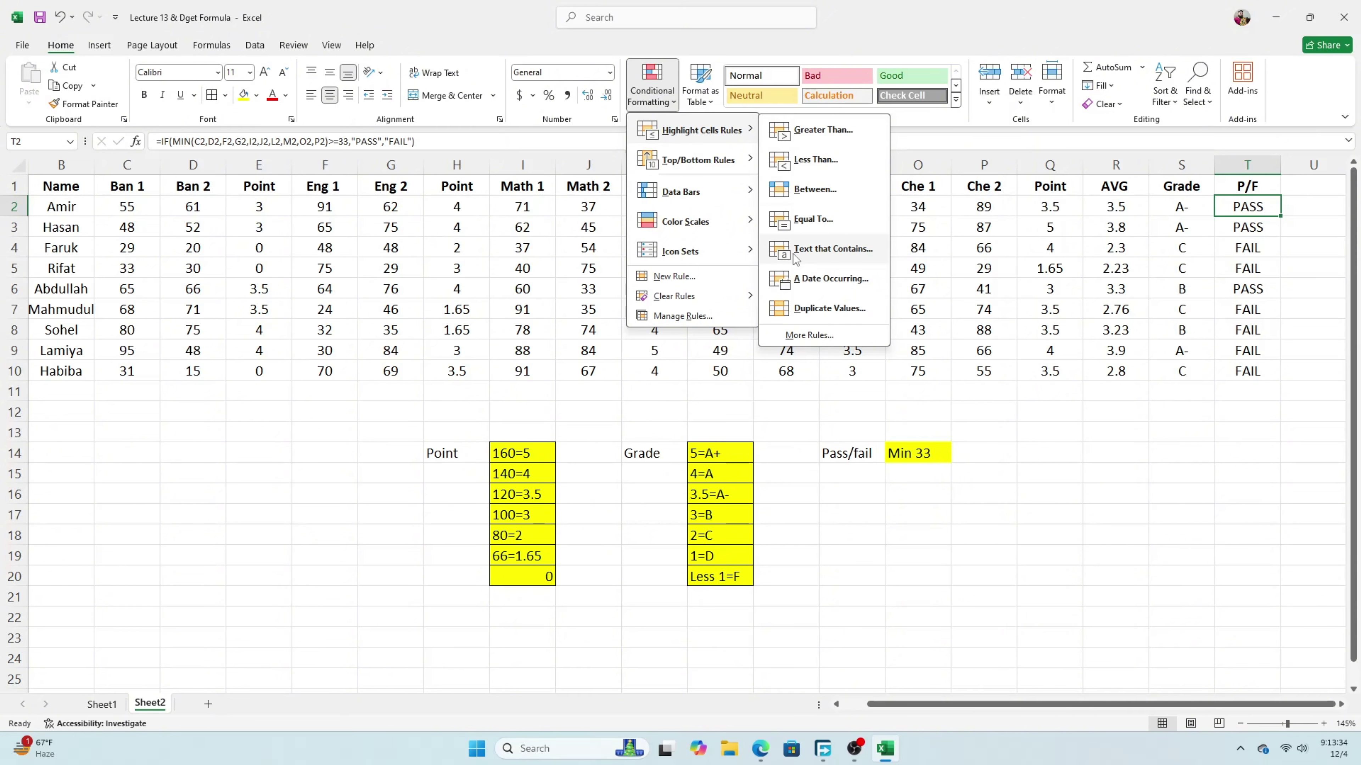
click(839, 251)
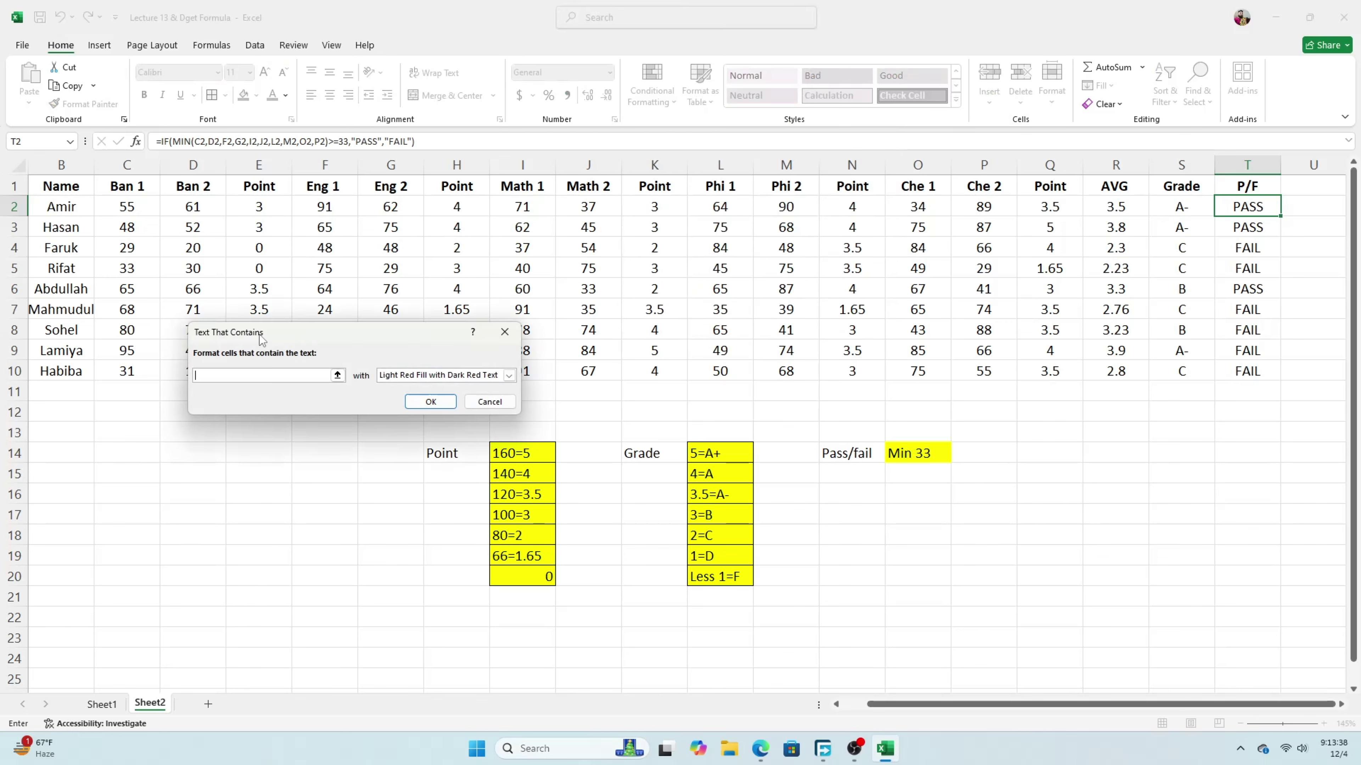
drag(272, 333, 332, 358)
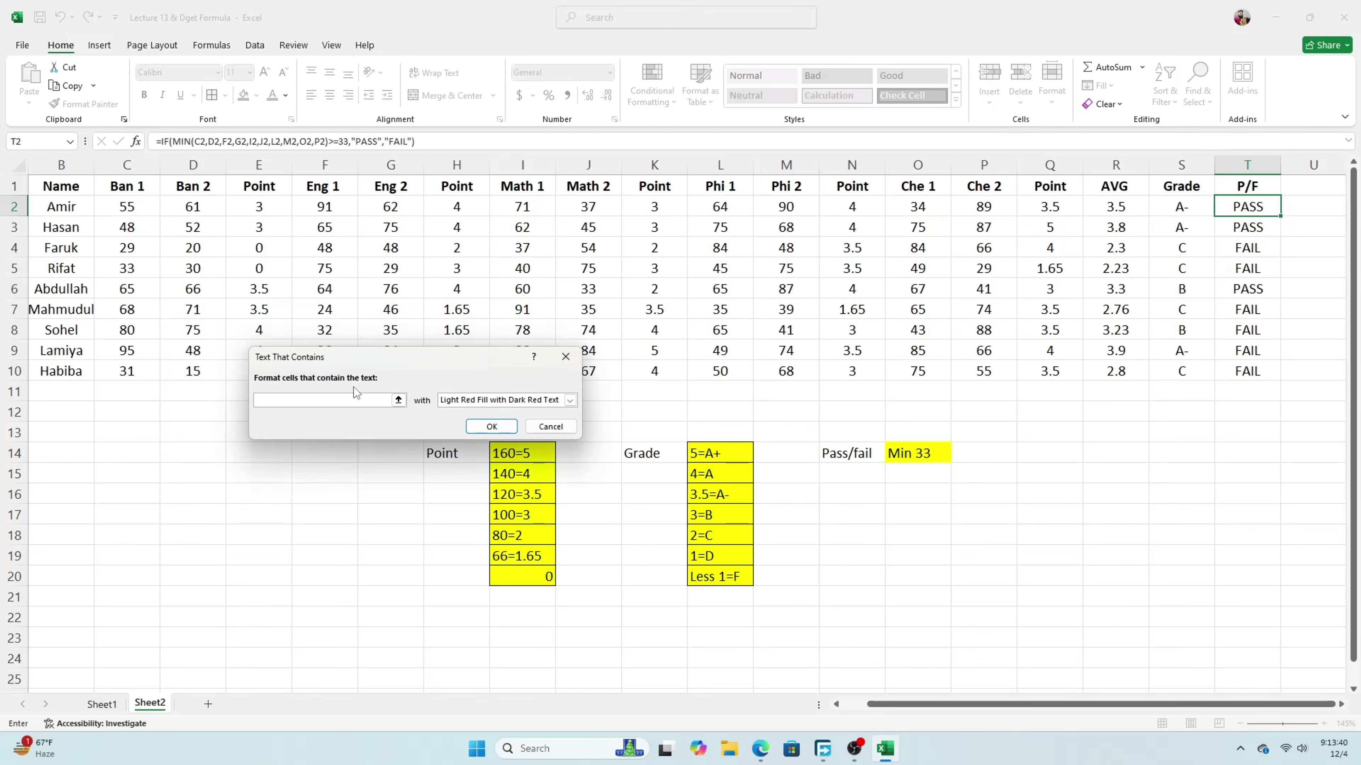
click(336, 399)
text(FAIL)
click(571, 401)
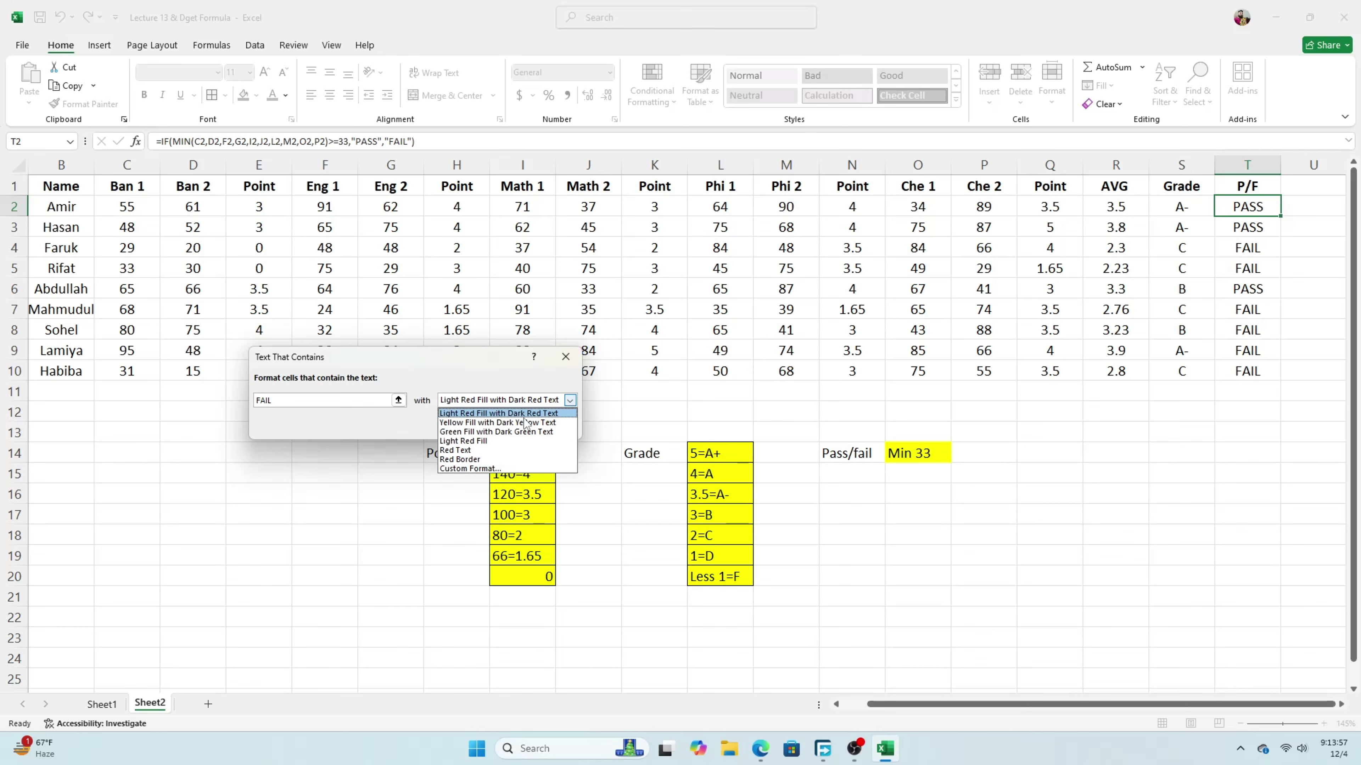
click(498, 413)
click(569, 401)
click(470, 469)
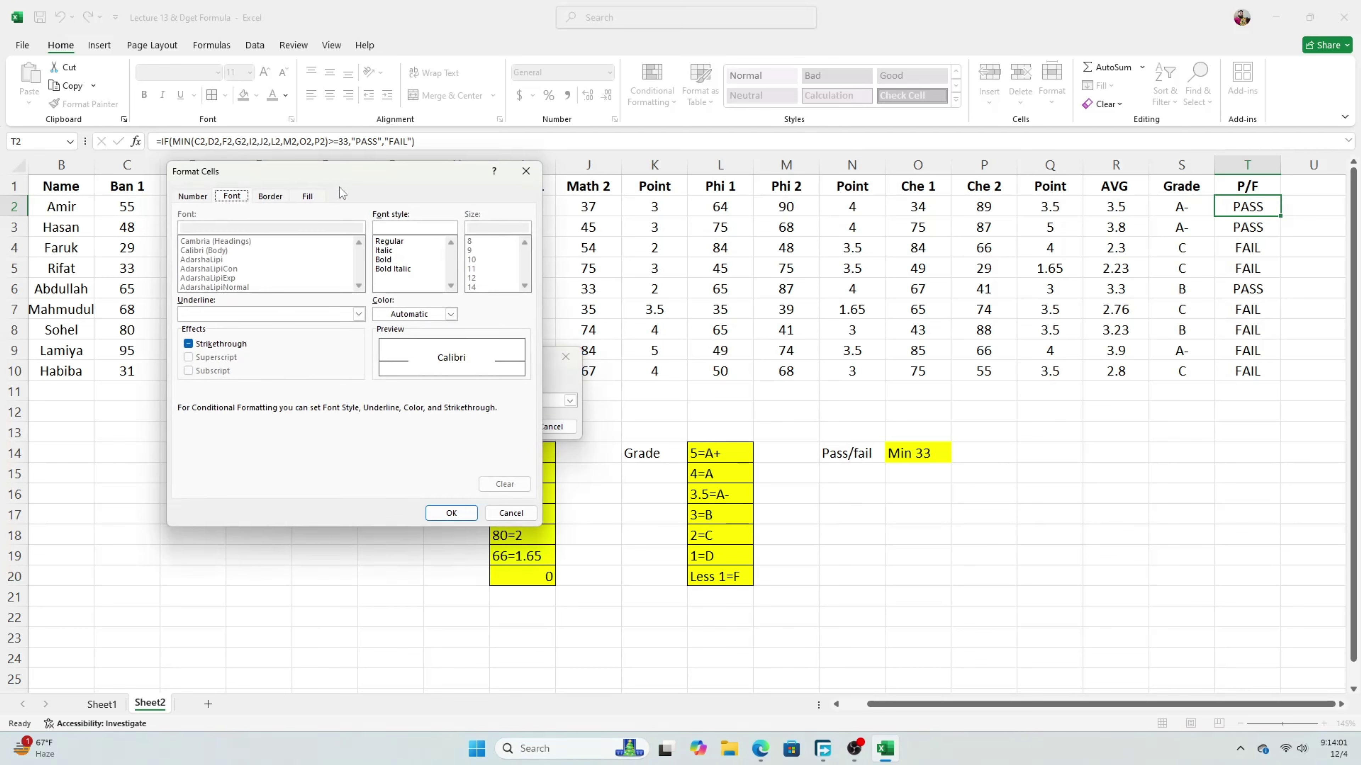
click(308, 196)
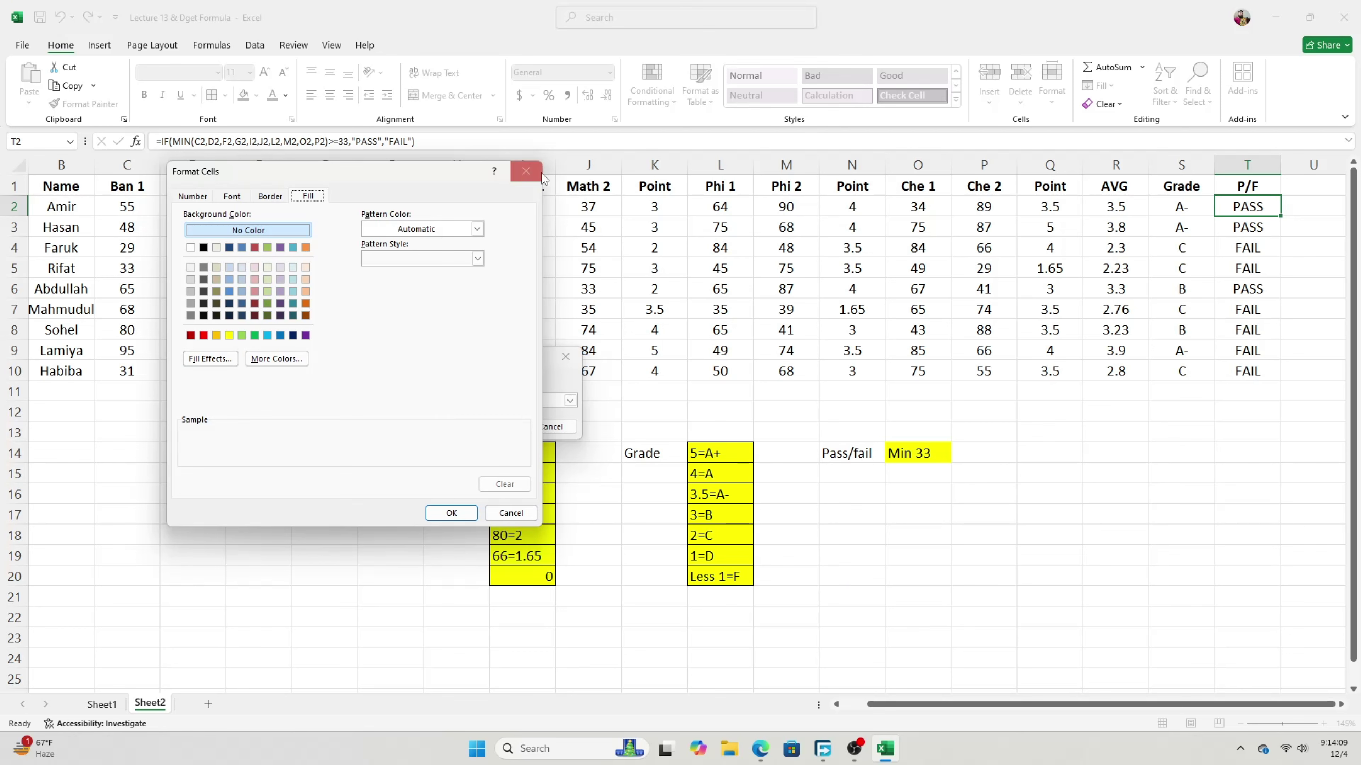
click(507, 514)
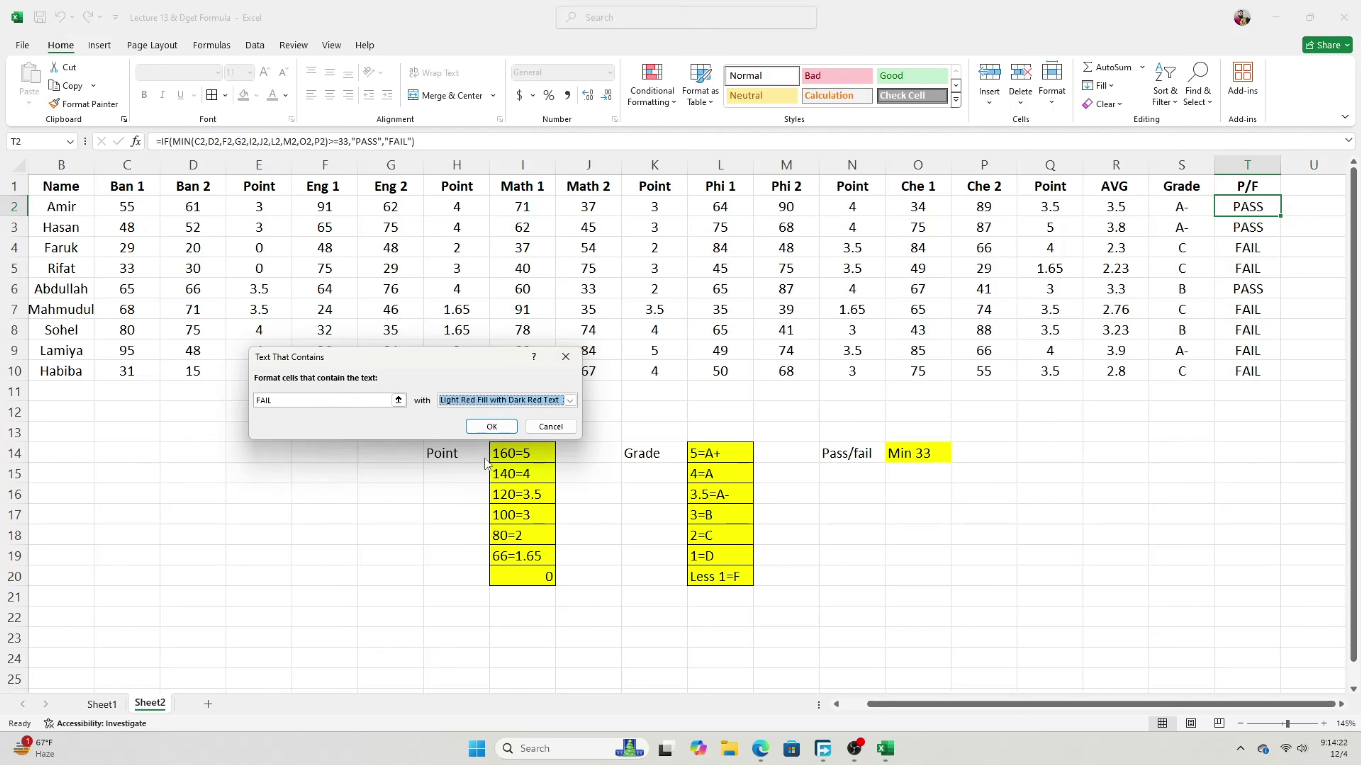
Apply the highlight rule to T2 and fill T2 down to T10 so all students' results carry it
click(466, 425)
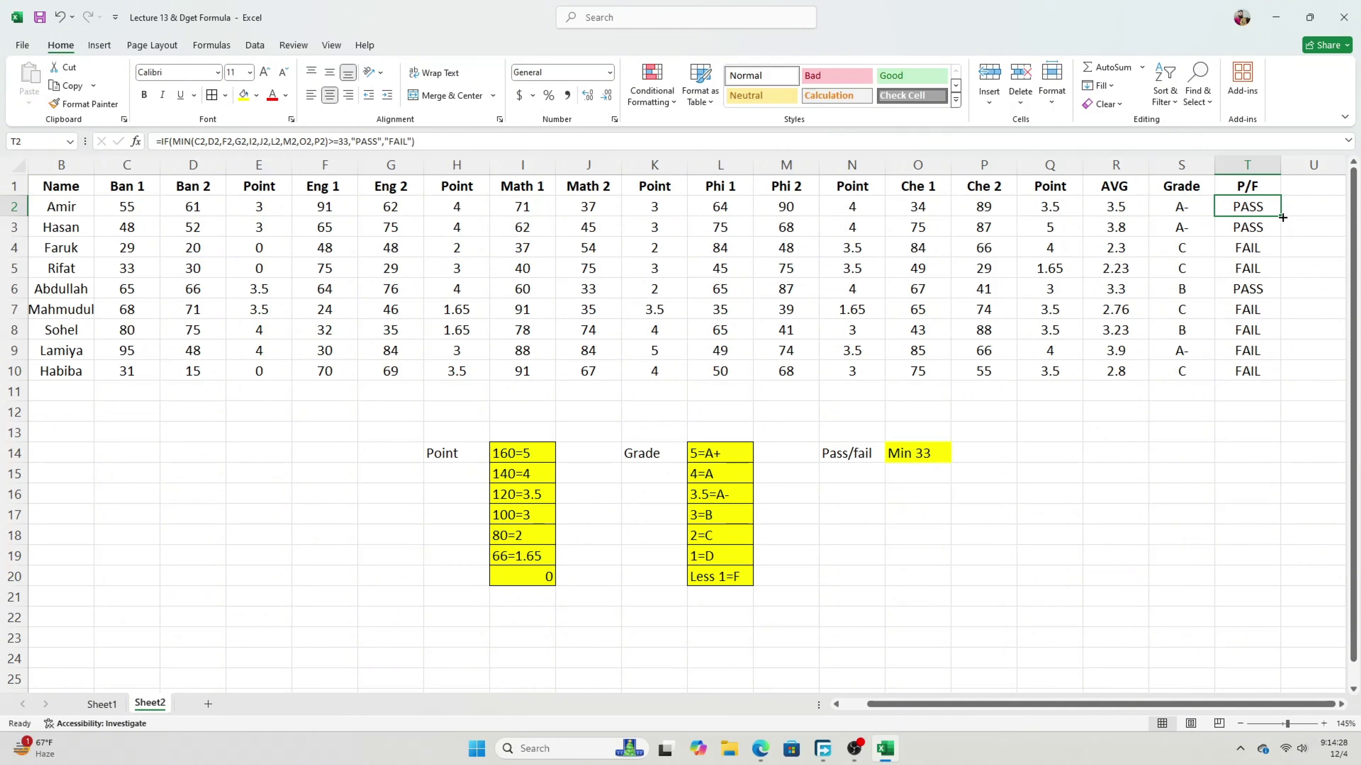
drag(1282, 218, 1284, 379)
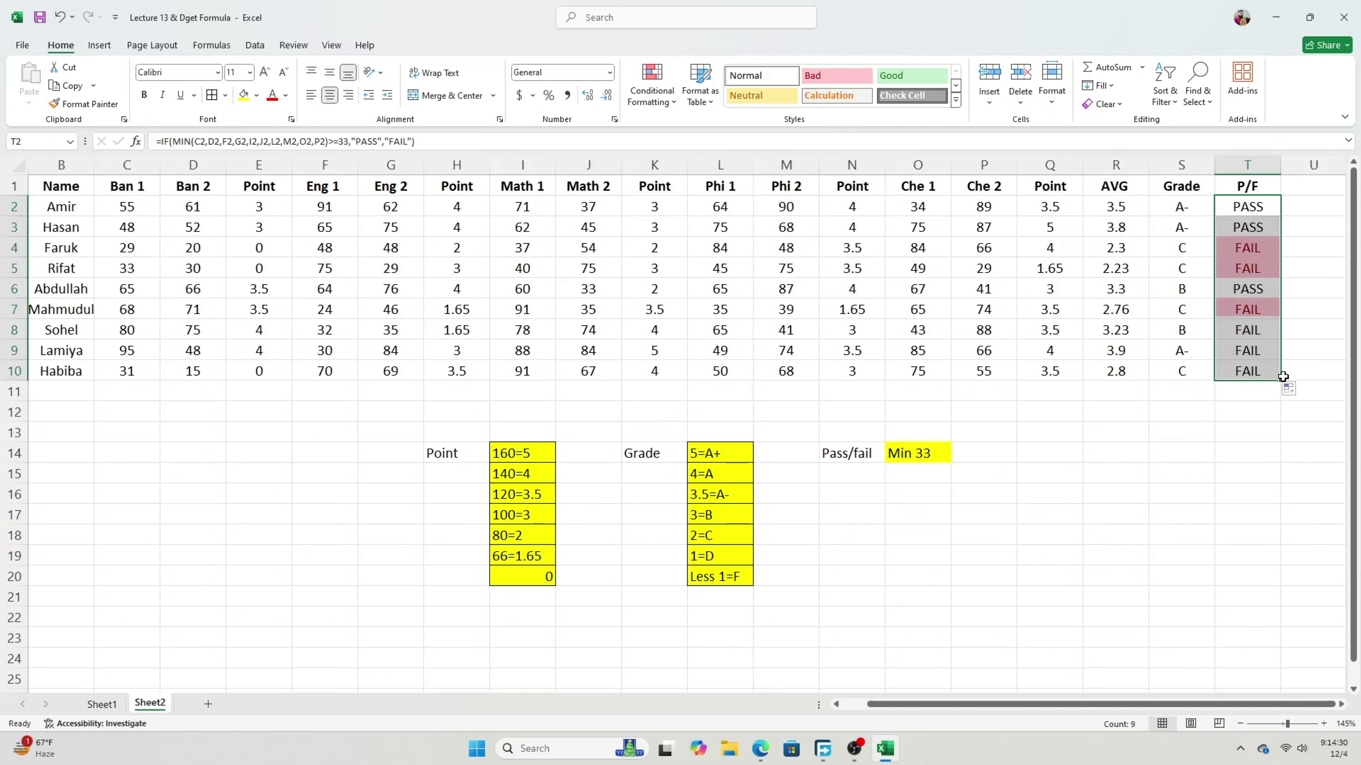
click(1251, 451)
drag(1254, 248, 1239, 389)
click(1239, 391)
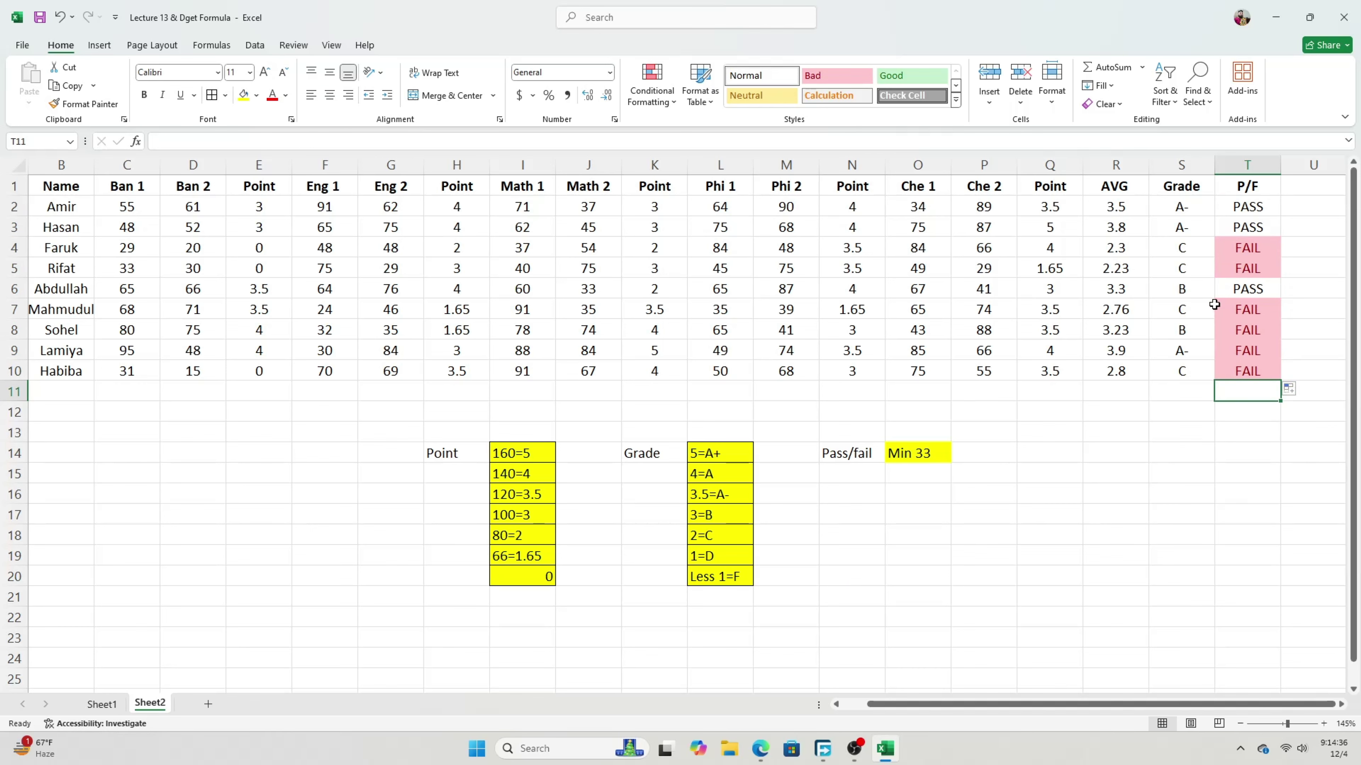
Set up another Text that Contains rule on T2 for "Fail" using a custom format with a red fill
click(1256, 209)
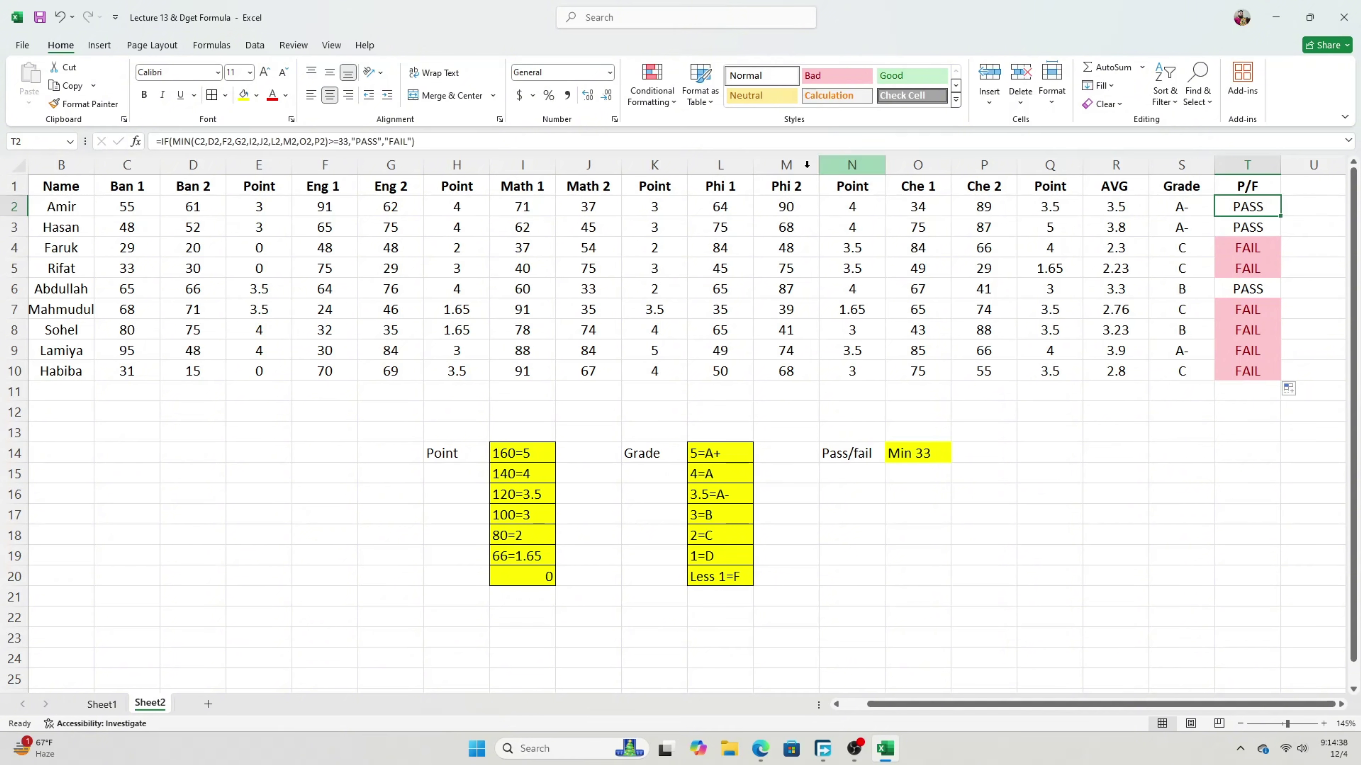
click(652, 83)
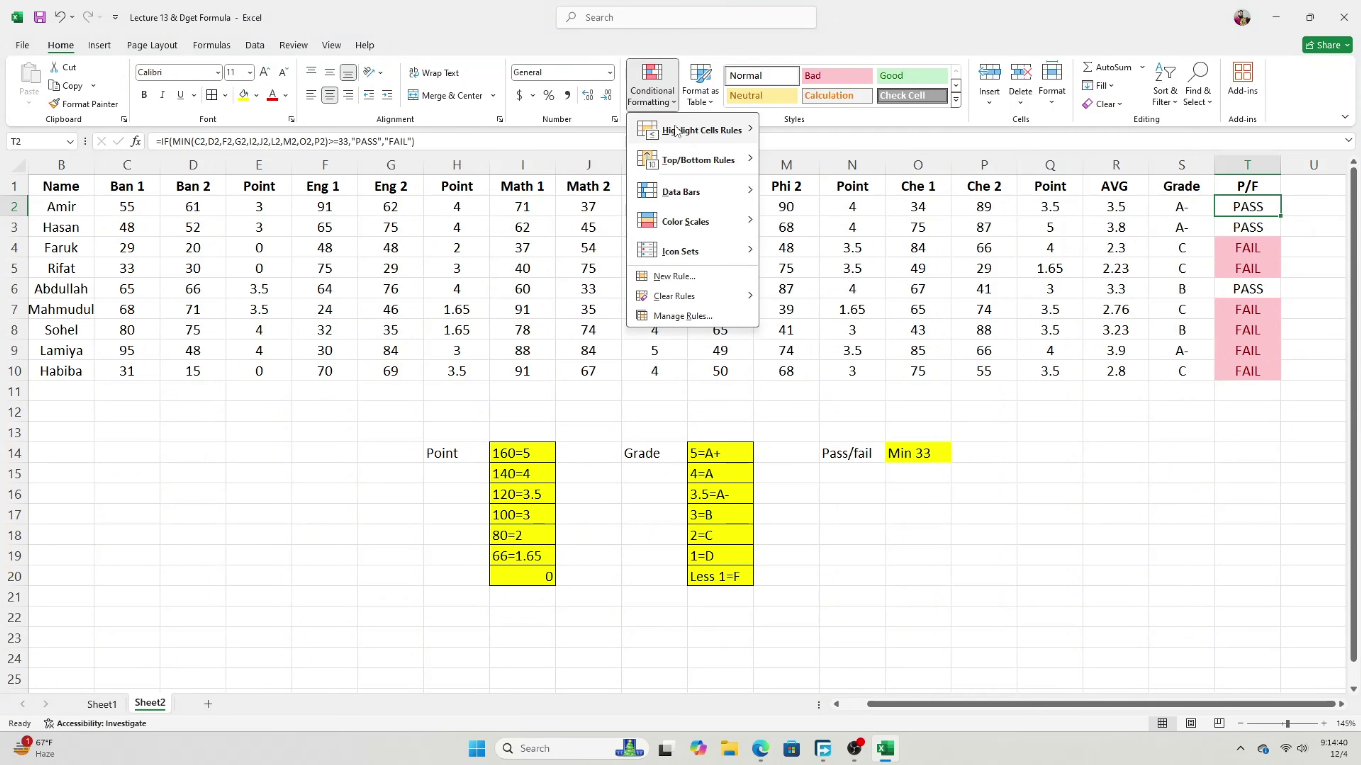
mouse_move(676, 130)
click(830, 252)
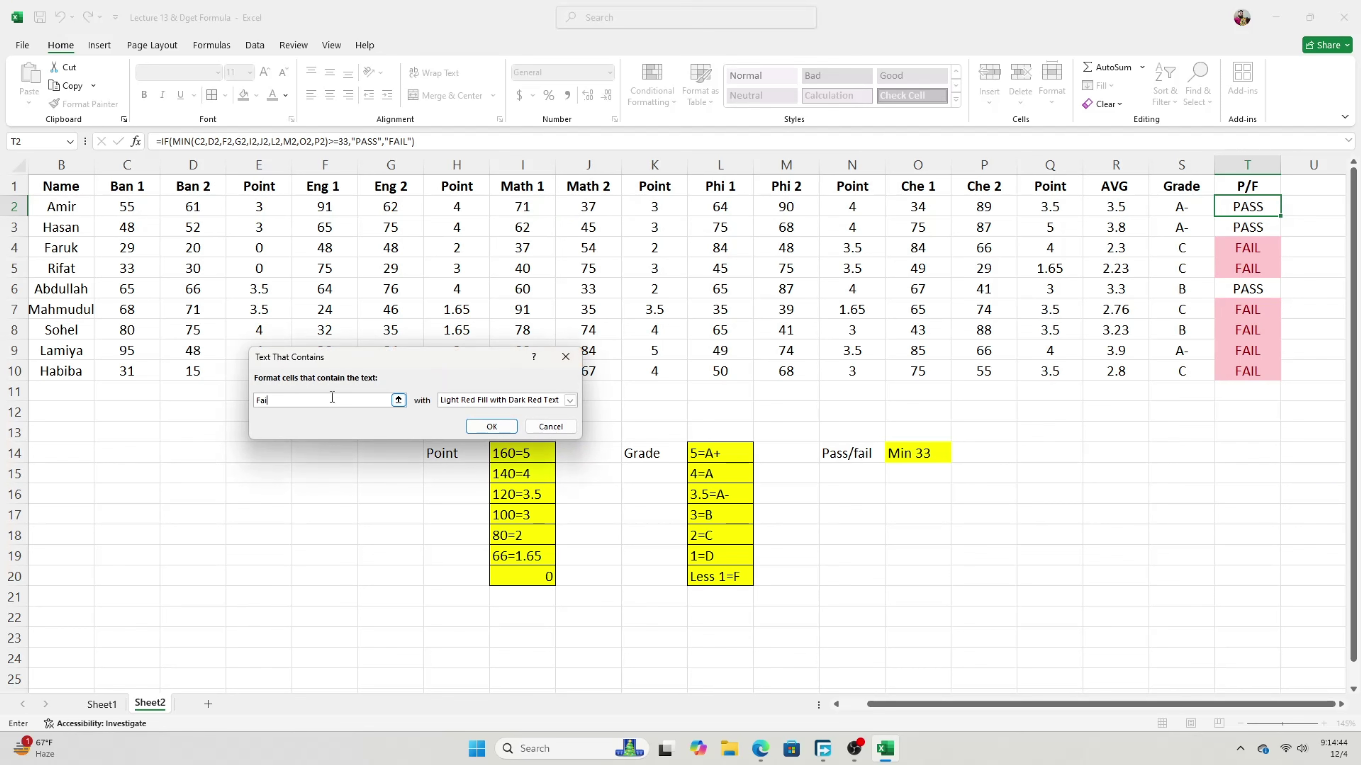
text(Fail)
click(570, 400)
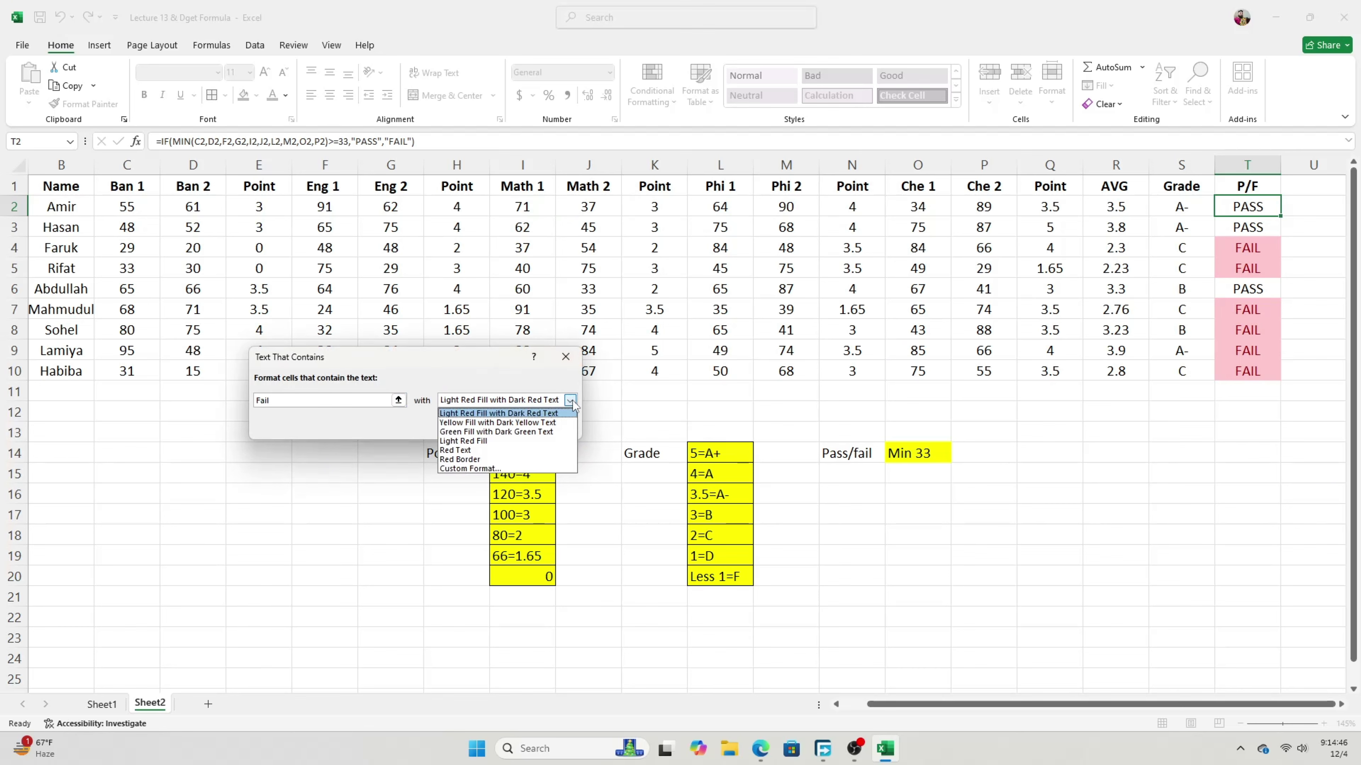
click(472, 468)
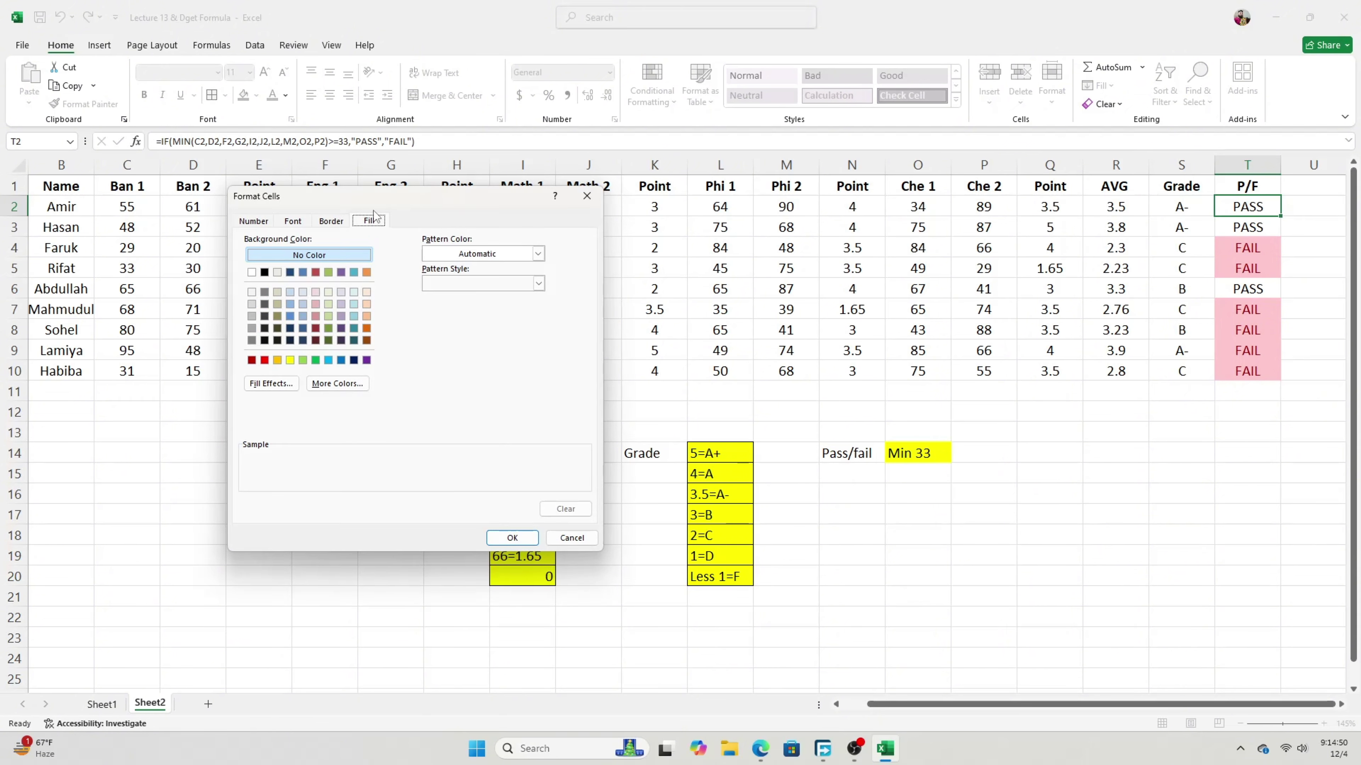
click(265, 360)
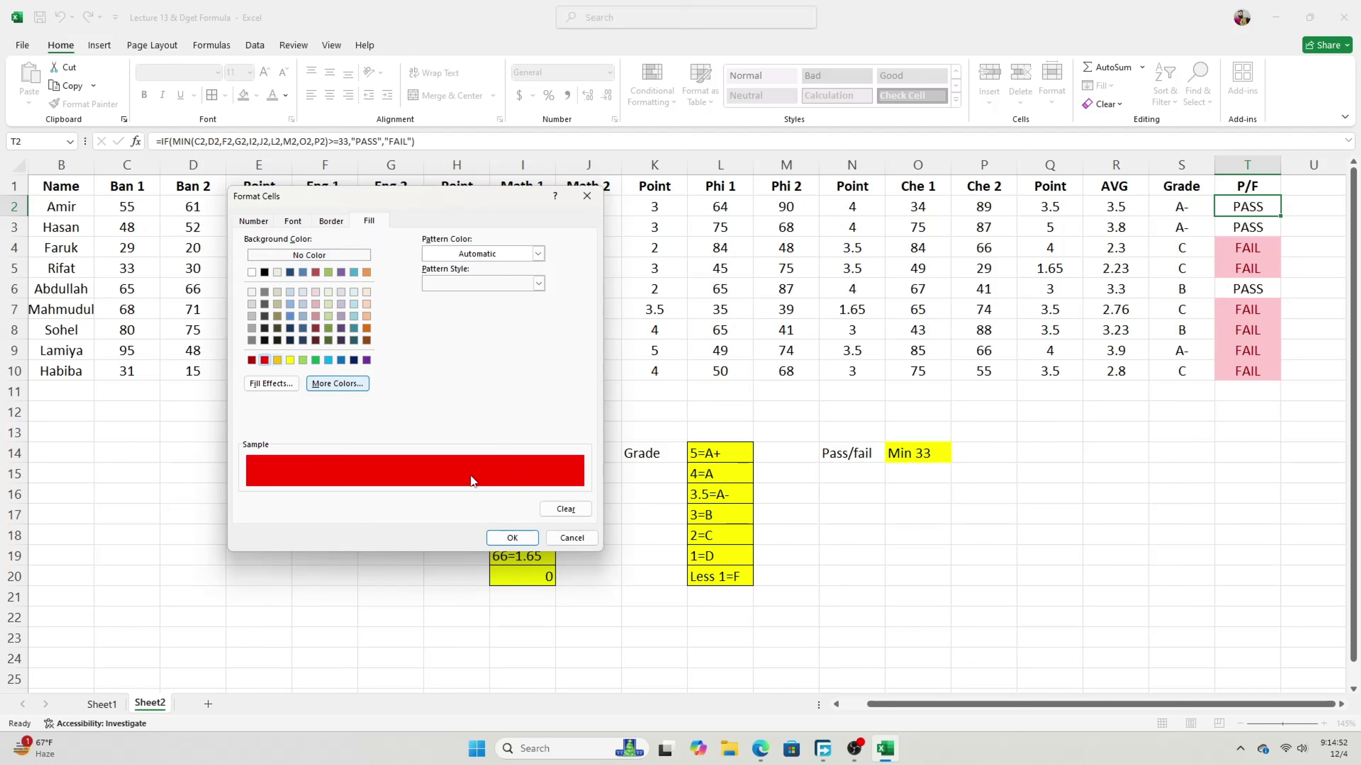
Set the custom format's font color to white and apply the rule to T2
click(302, 225)
click(512, 338)
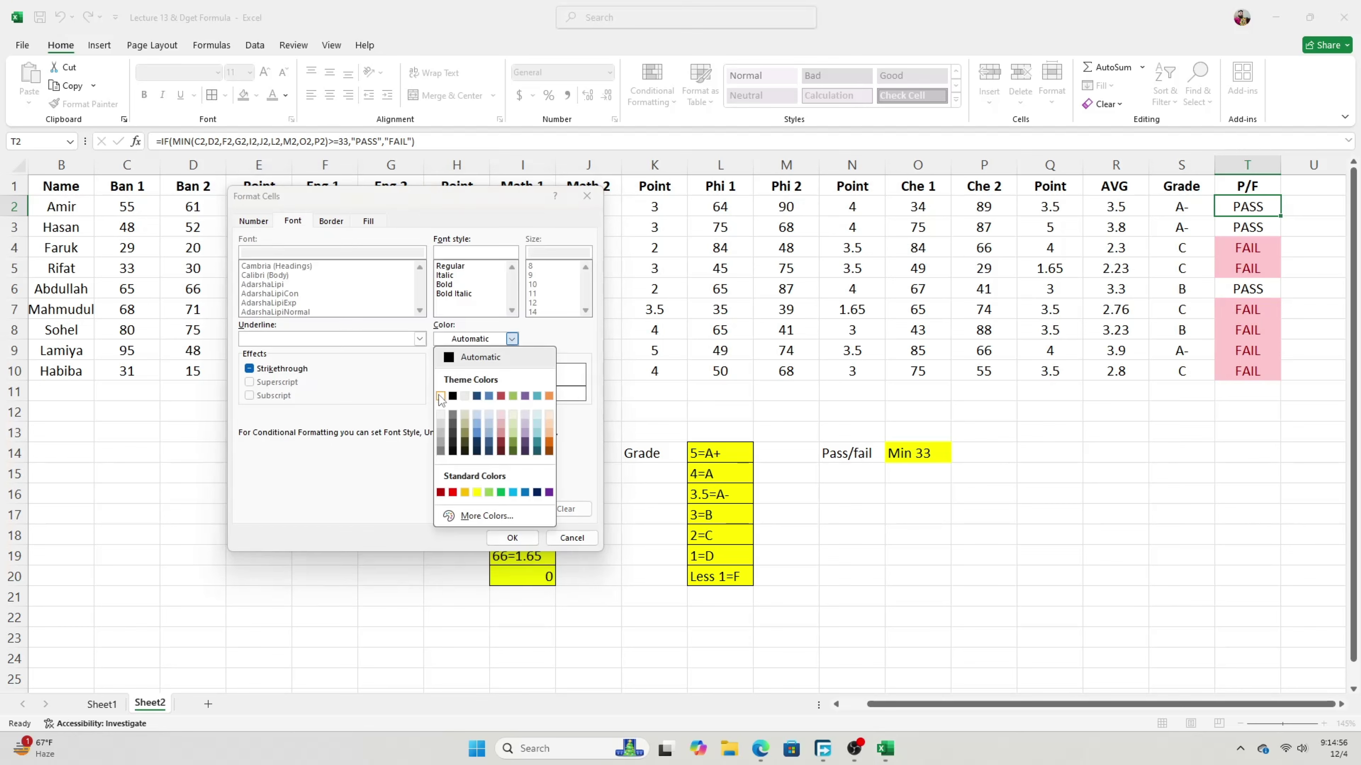
click(441, 397)
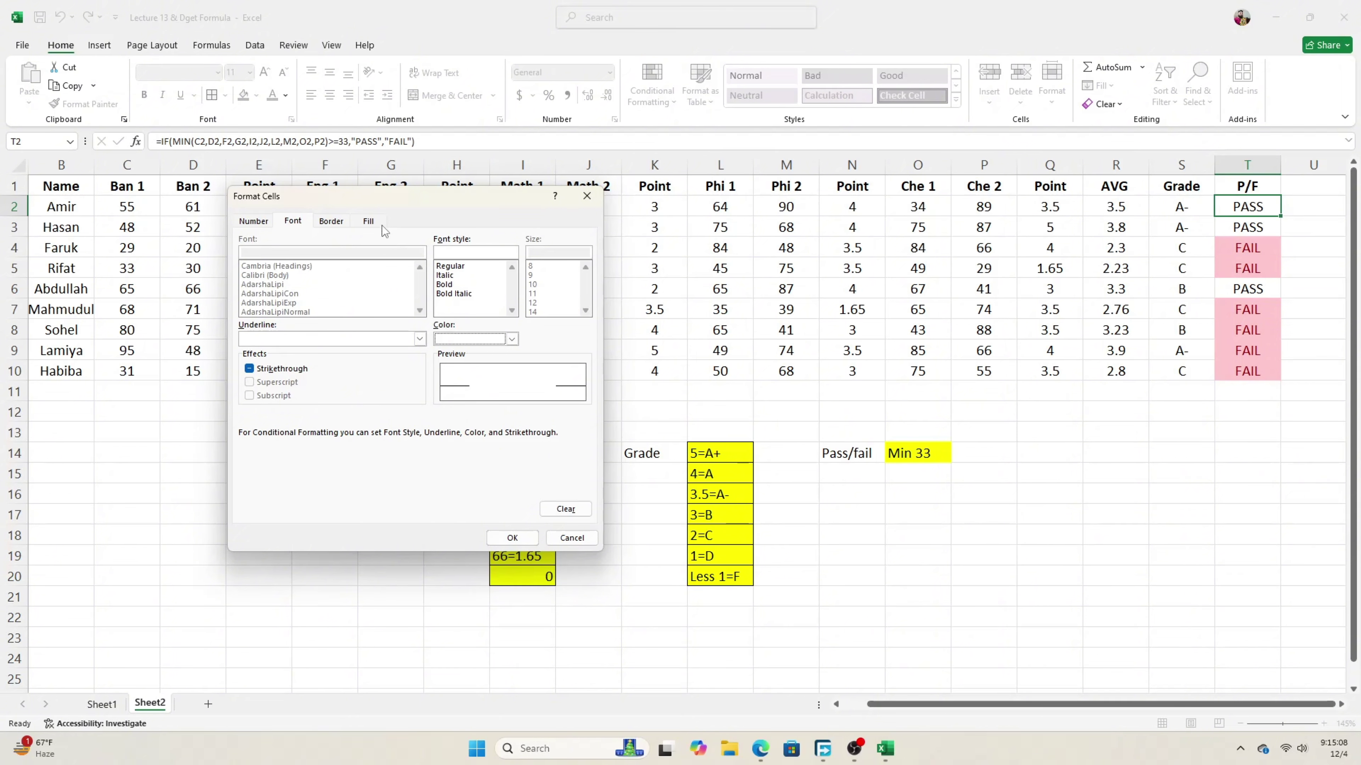
click(370, 222)
click(512, 538)
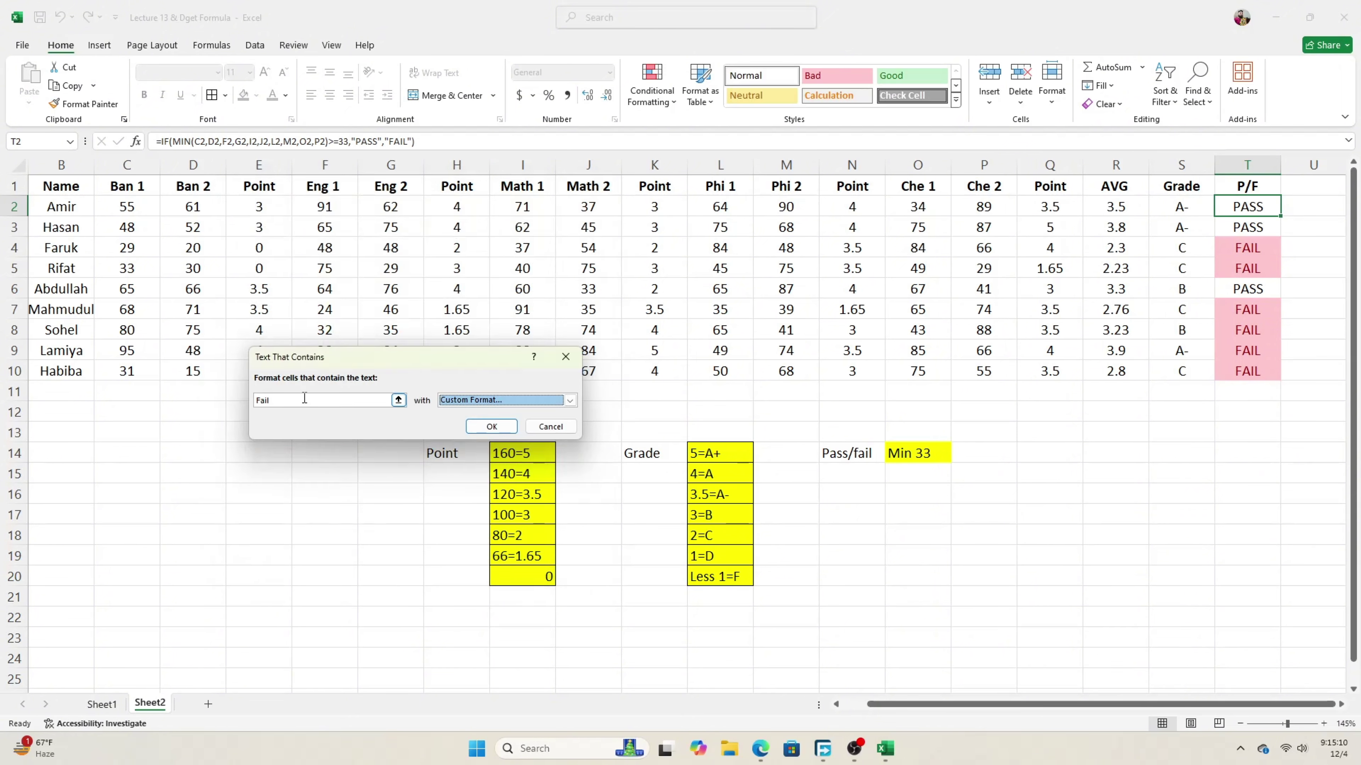
click(488, 424)
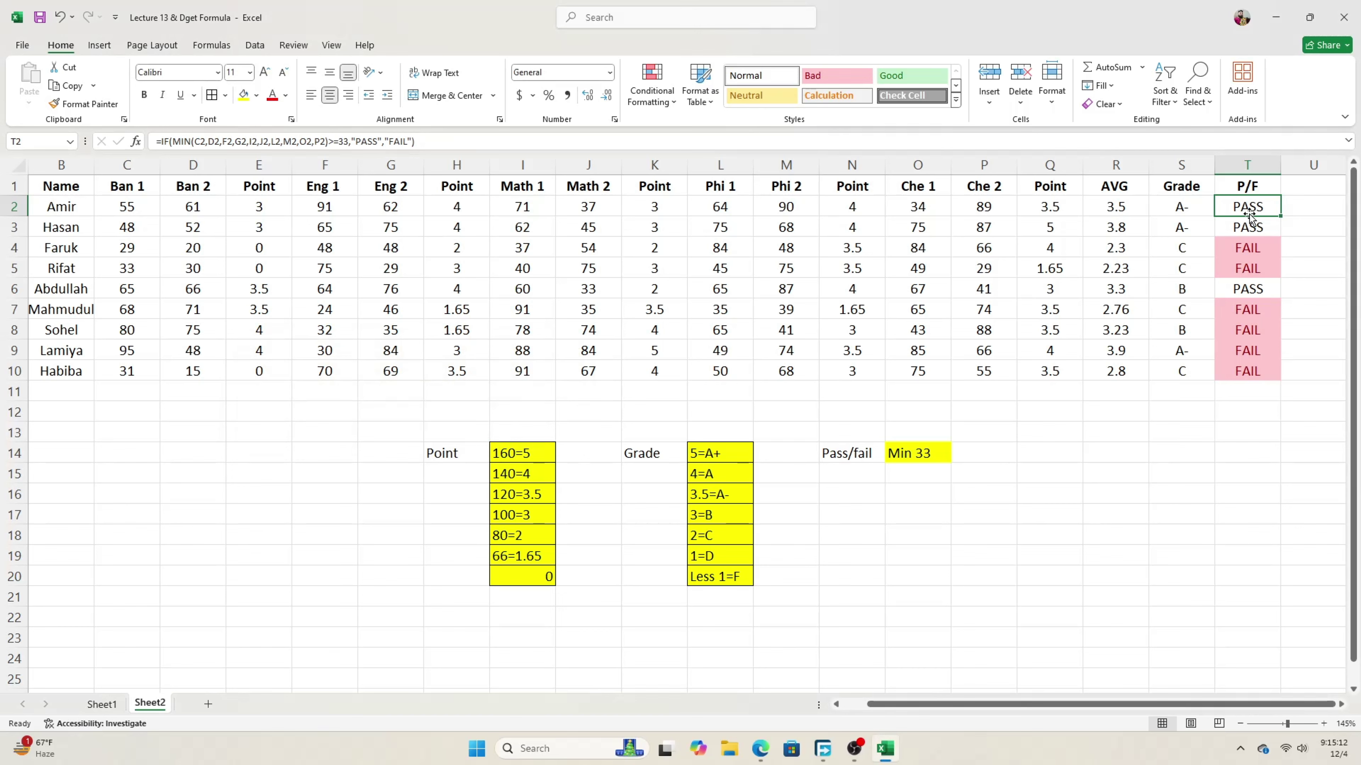
Fill T2 with its red-and-white rule down to T10 and check the highlighted results
drag(1281, 217, 1281, 382)
click(1168, 480)
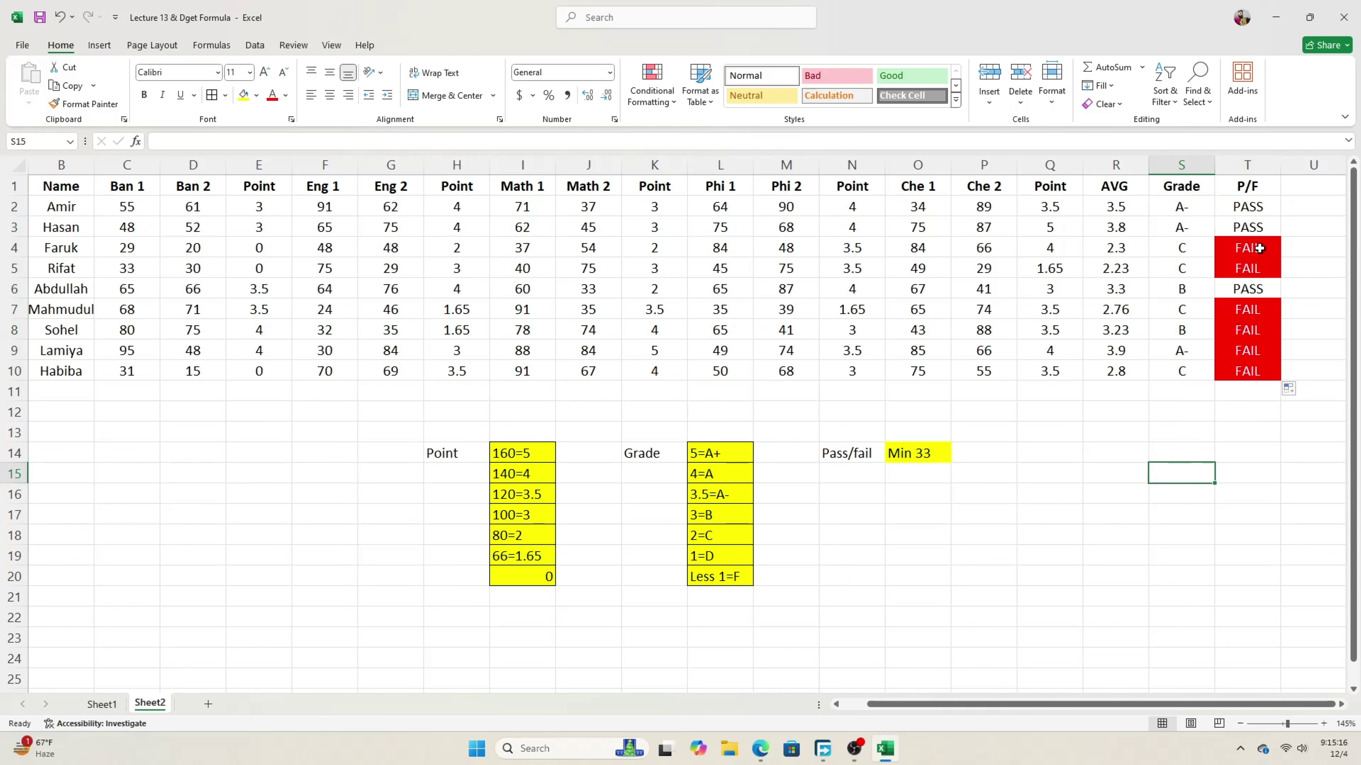
drag(1256, 249, 1256, 415)
click(1221, 437)
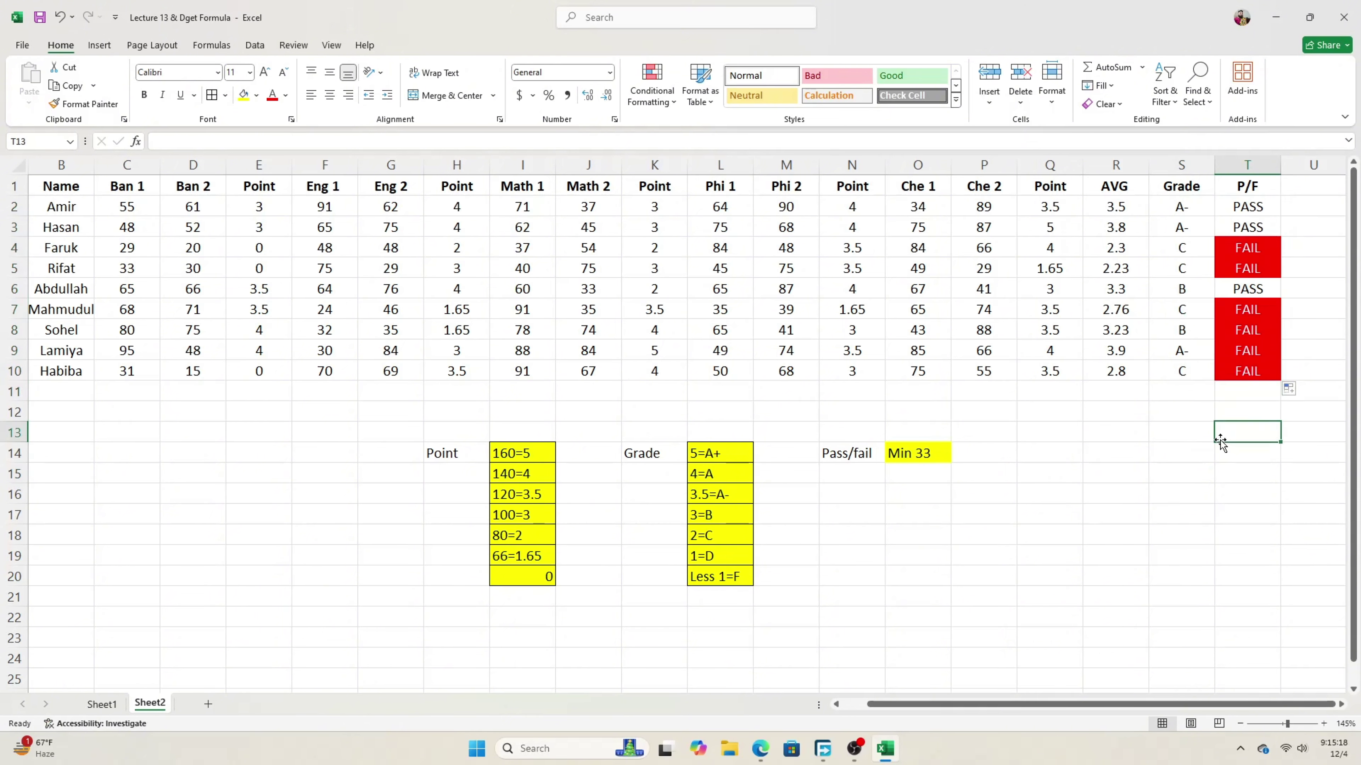